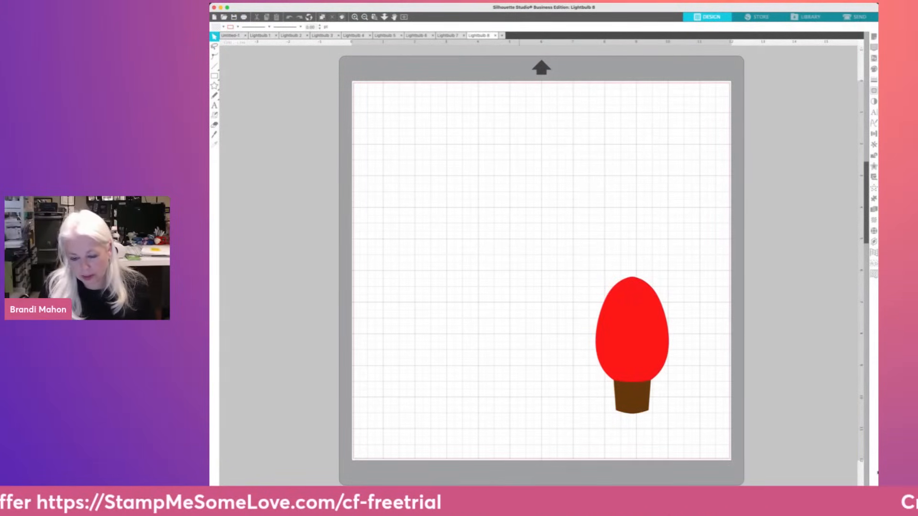
Copy the red bulb from Lightbulb 8 into the upper-left area of the Lightbulb 1 page, and close Lightbulb 8
{"action": "left_click_drag", "start_coordinate": [877, 472], "coordinate": [914, 436]}
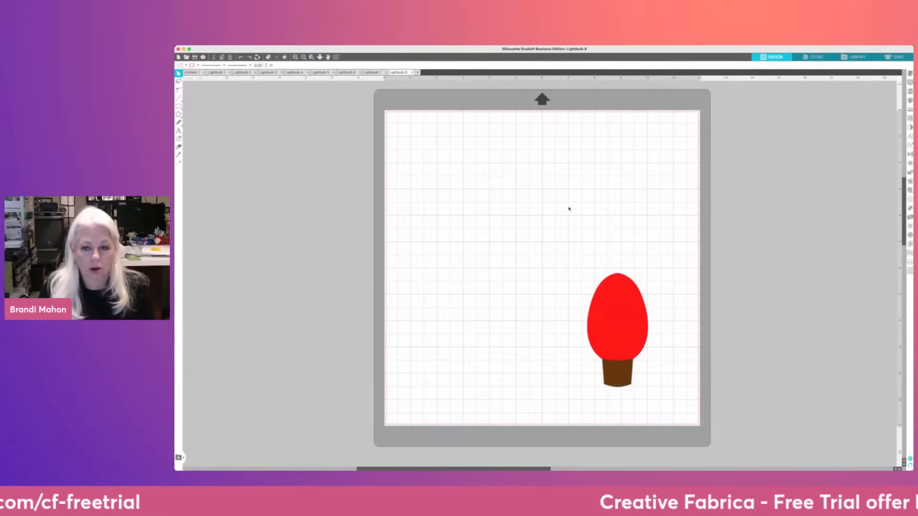
{"action": "left_click", "coordinate": [609, 368]}
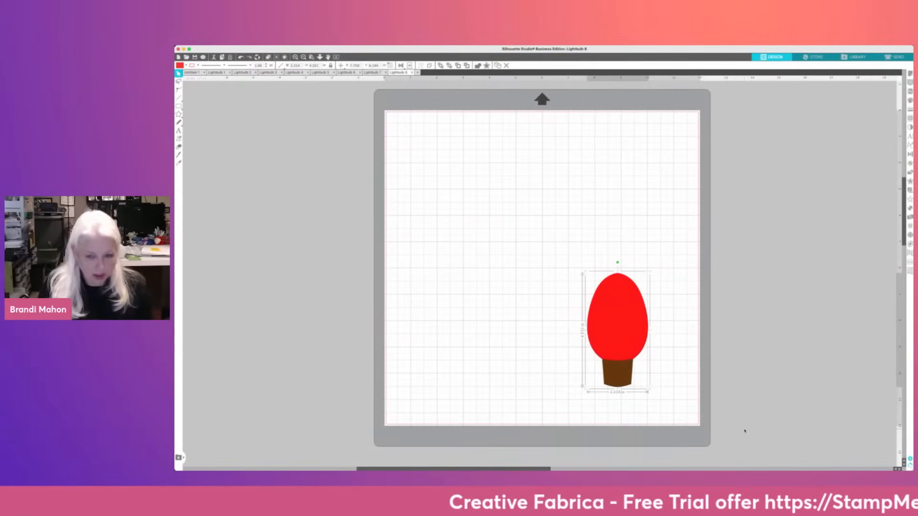
{"action": "left_click", "coordinate": [212, 72]}
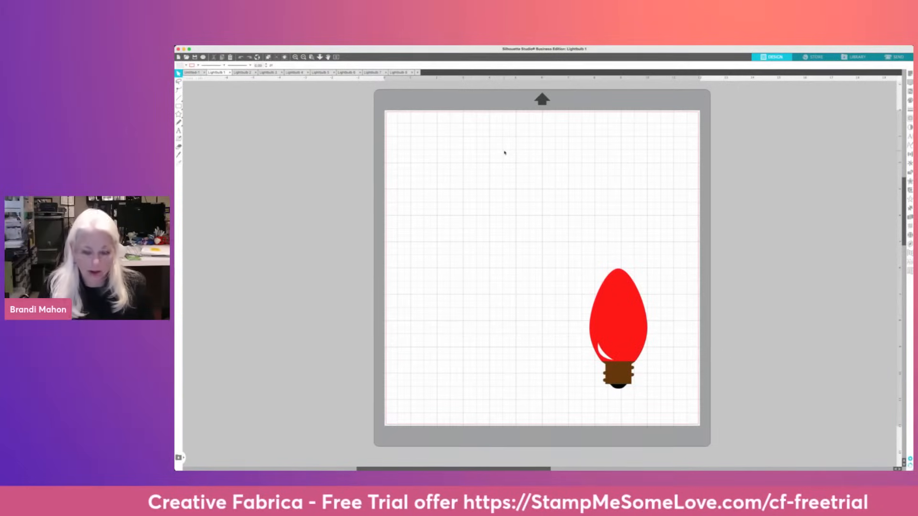
{"action": "key", "text": "ctrl+v"}
{"action": "left_click_drag", "start_coordinate": [617, 330], "coordinate": [442, 178]}
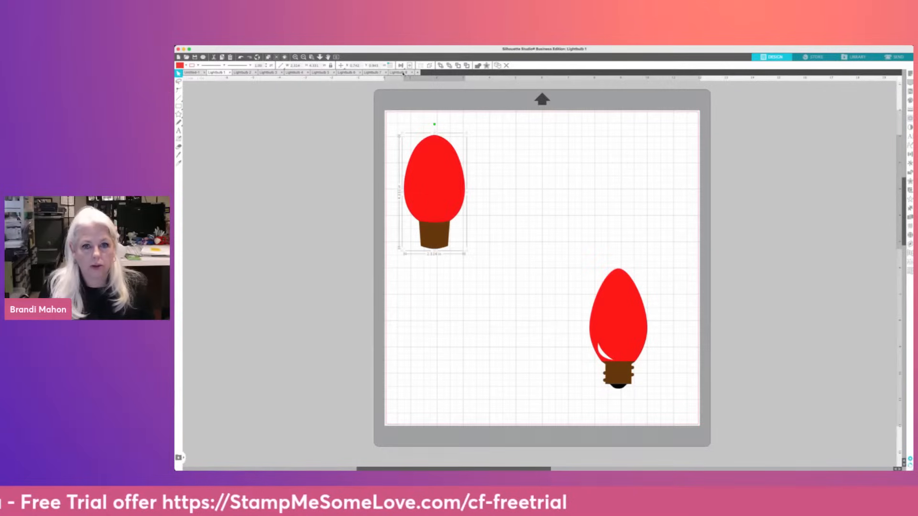
{"action": "left_click", "coordinate": [403, 72]}
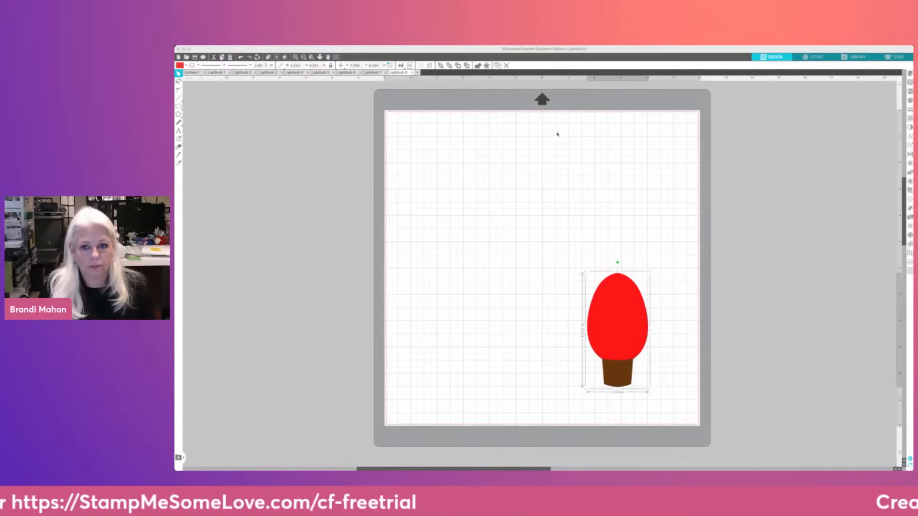
{"action": "key", "text": "super+w"}
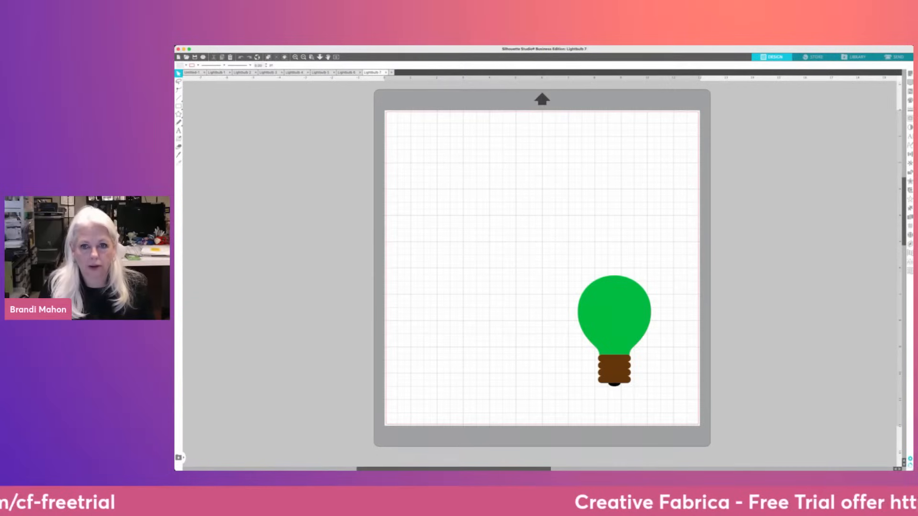
Copy the round green bulb from Lightbulb 7 to the top middle of the Lightbulb 1 page, and close Lightbulb 7
{"action": "left_click_drag", "start_coordinate": [554, 211], "coordinate": [680, 423]}
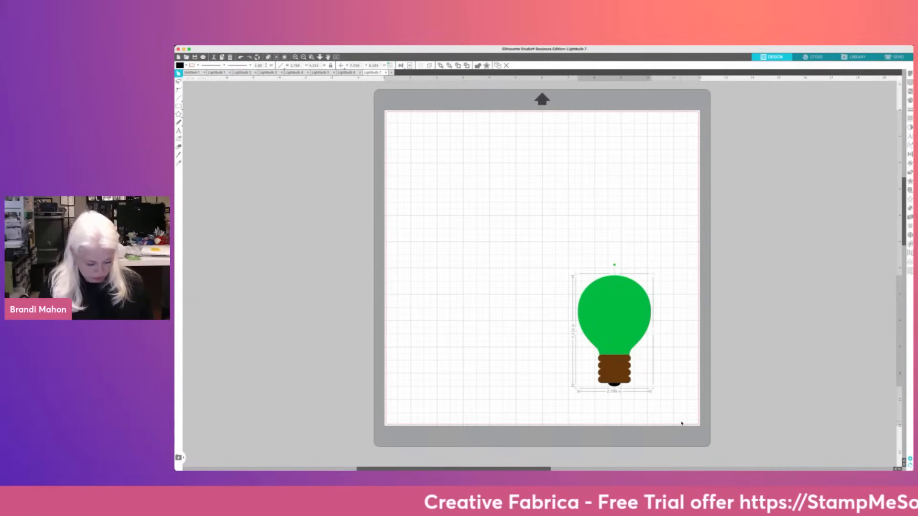
{"action": "left_click", "coordinate": [216, 72]}
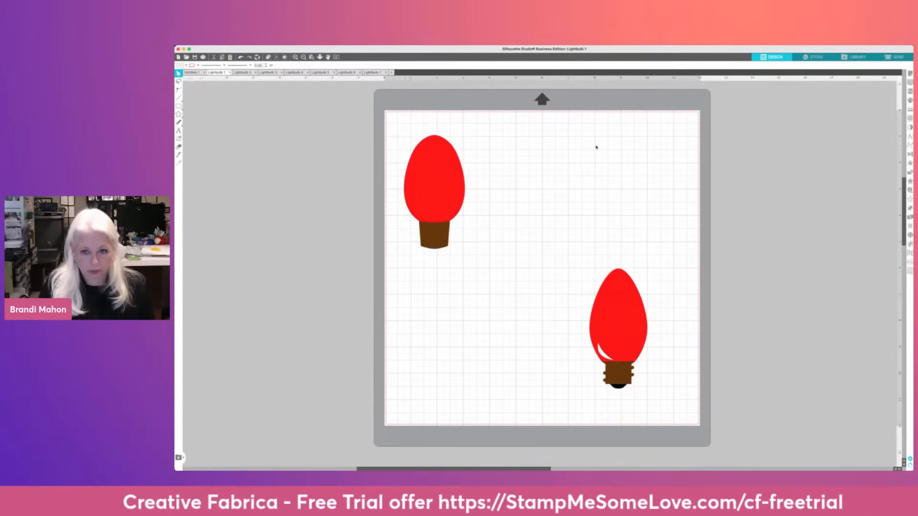
{"action": "key", "text": "super+v"}
{"action": "left_click_drag", "start_coordinate": [633, 331], "coordinate": [557, 169]}
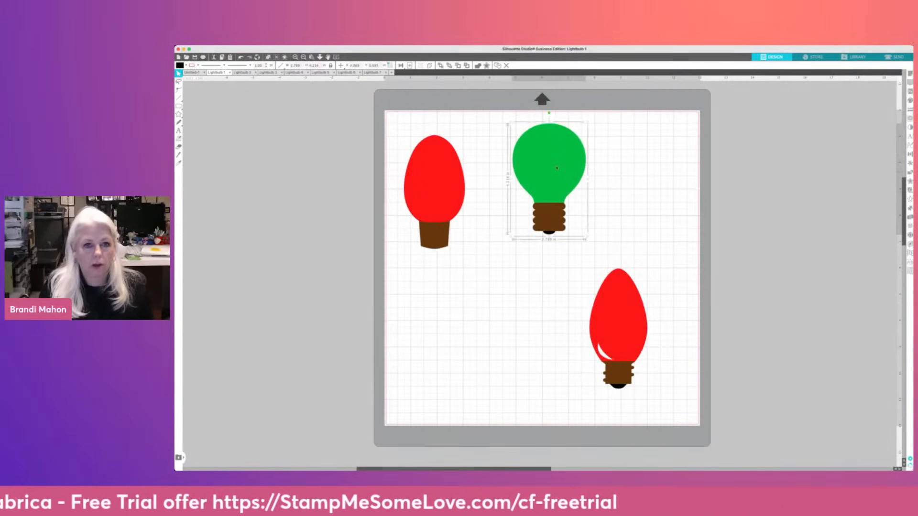
{"action": "left_click", "coordinate": [373, 72]}
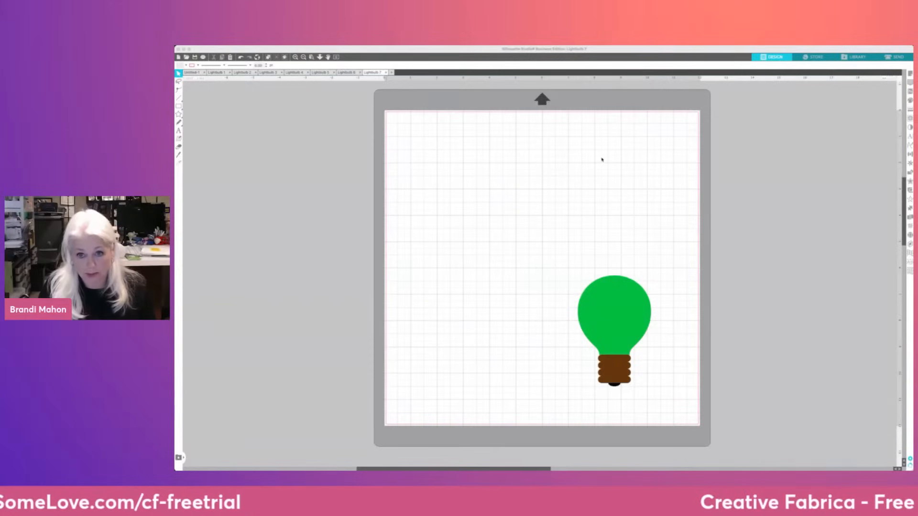
{"action": "left_click", "coordinate": [386, 72]}
Copy the blue bulb from Lightbulb 6 into the lower-left corner of the Lightbulb 1 page, and close Lightbulb 6
{"action": "left_click_drag", "start_coordinate": [502, 209], "coordinate": [660, 408]}
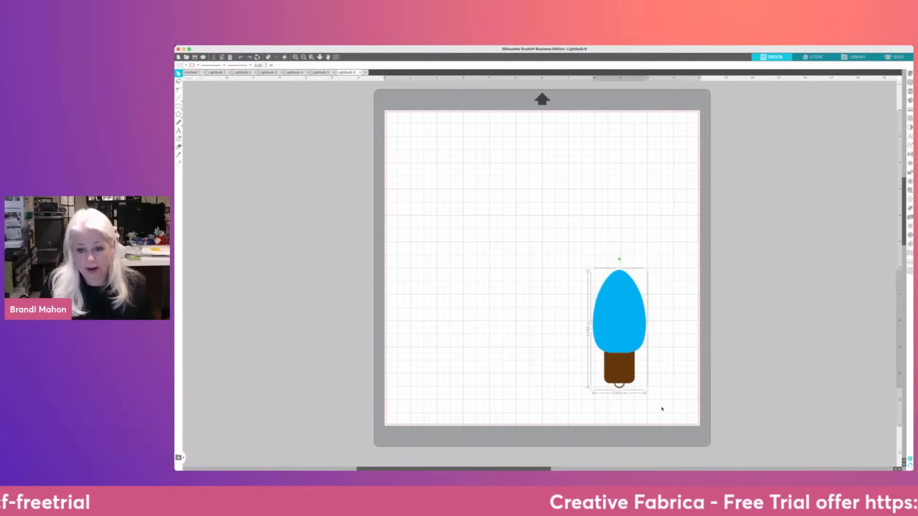
{"action": "scroll", "coordinate": [663, 420], "scroll_direction": "left", "scroll_amount": 1}
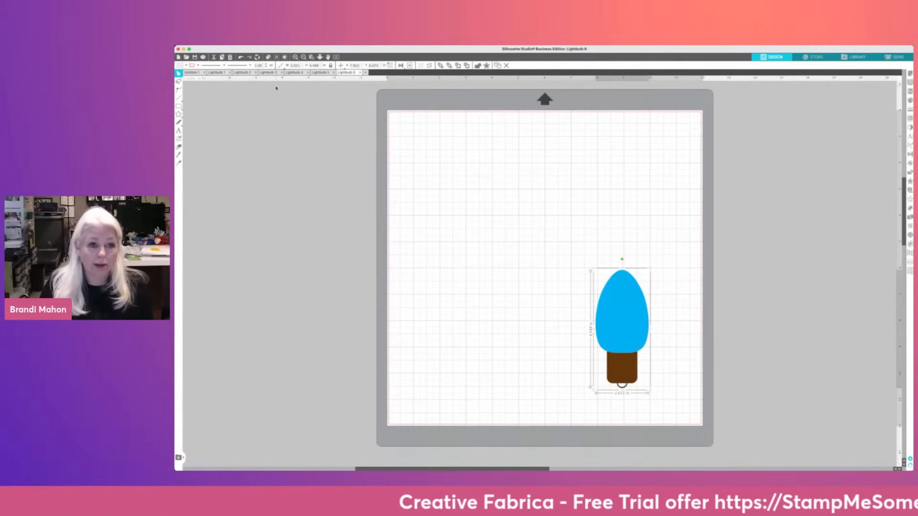
{"action": "left_click", "coordinate": [216, 73]}
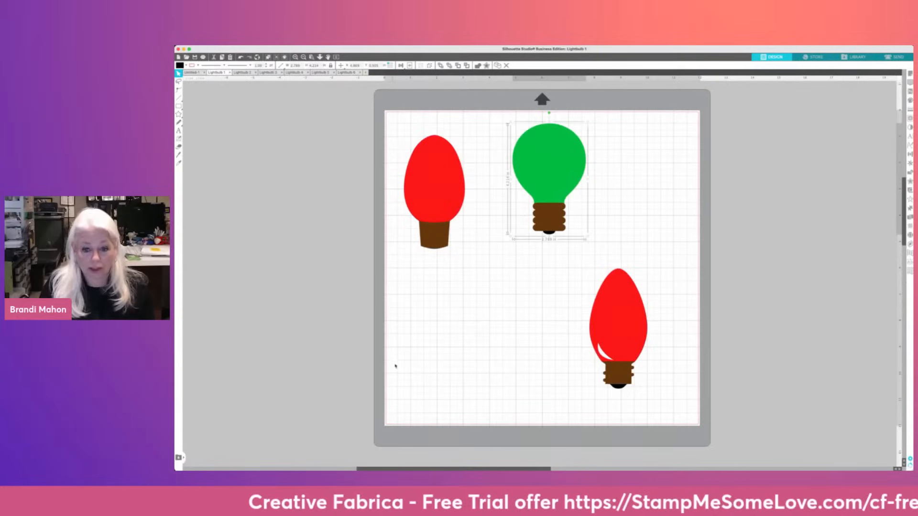
{"action": "left_click", "coordinate": [407, 327]}
{"action": "key", "text": "ctrl+v"}
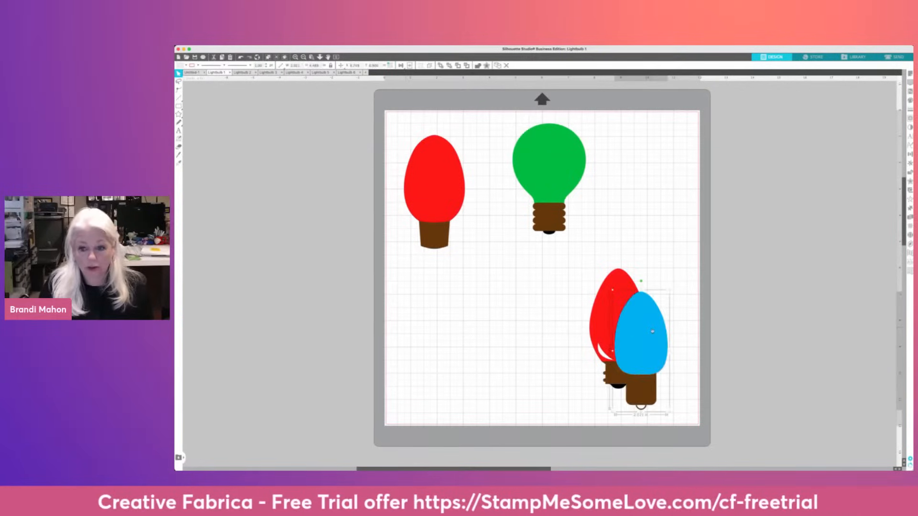
{"action": "left_click_drag", "start_coordinate": [630, 336], "coordinate": [404, 343]}
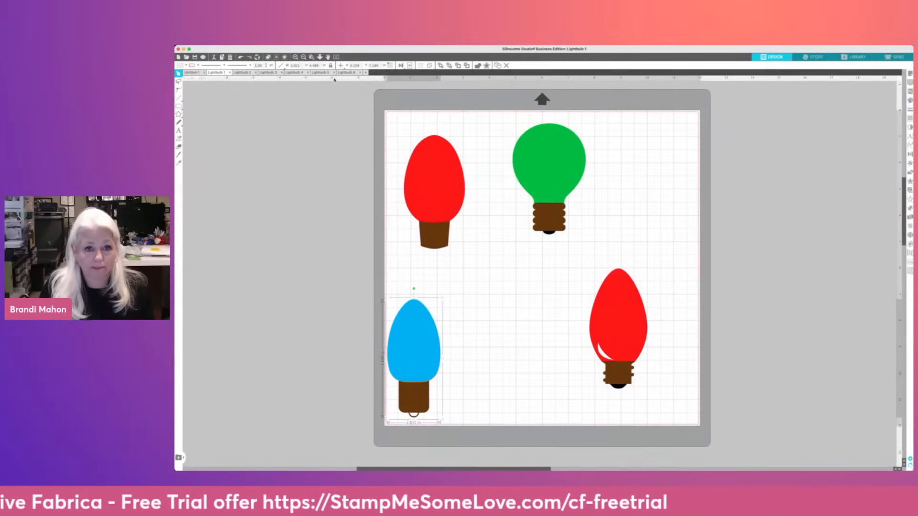
{"action": "left_click", "coordinate": [351, 73]}
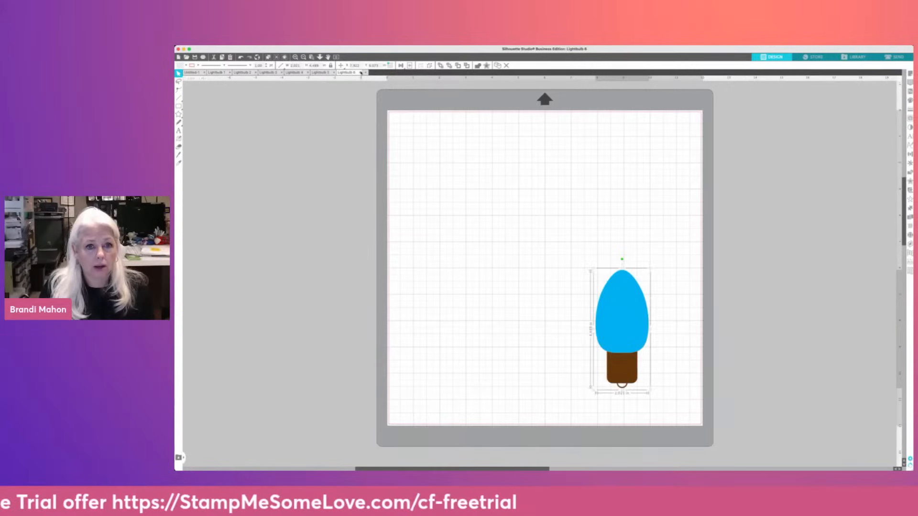
{"action": "left_click", "coordinate": [440, 117]}
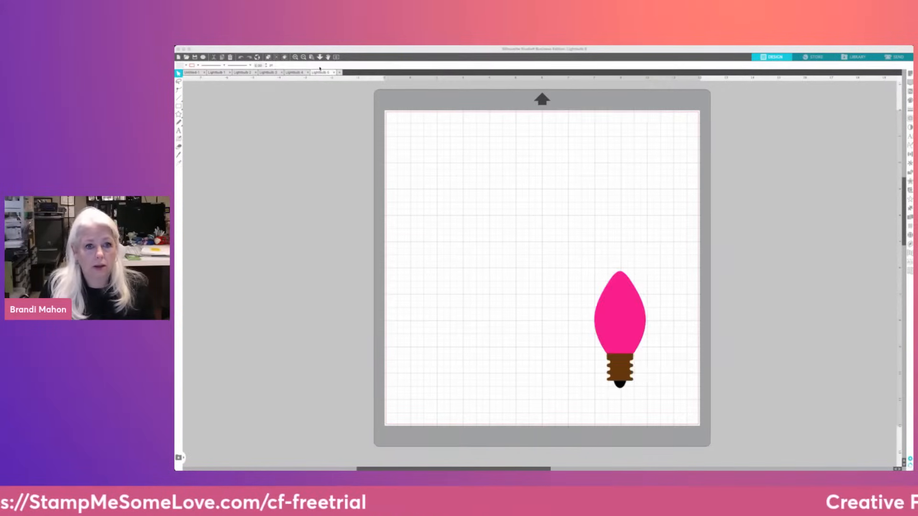
Copy the pink bulb from Lightbulb 5 into the upper-right area of the Lightbulb 1 page, and close Lightbulb 5
{"action": "left_click_drag", "start_coordinate": [524, 224], "coordinate": [657, 399]}
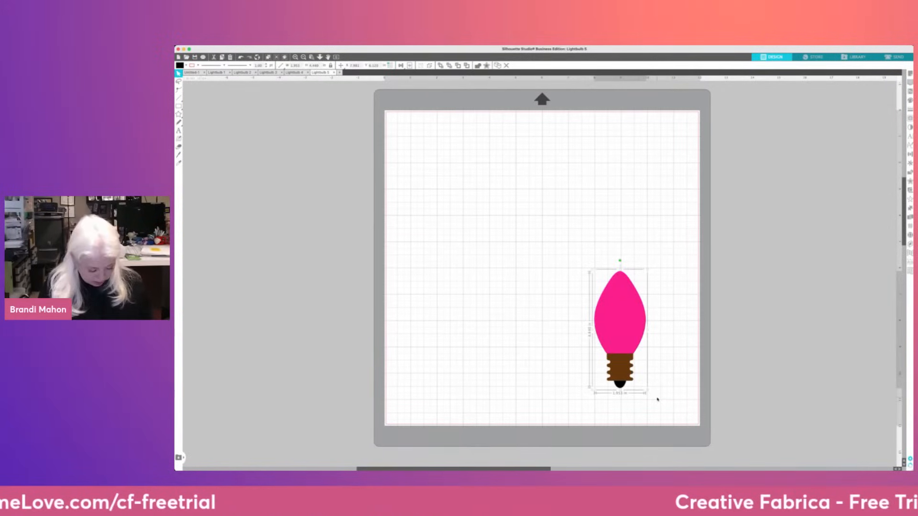
{"action": "left_click", "coordinate": [217, 73]}
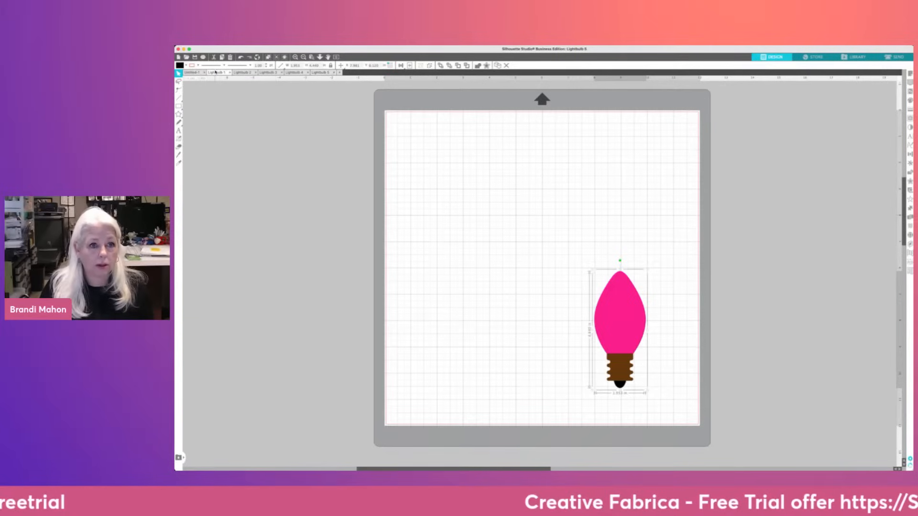
{"action": "key", "text": "super+v"}
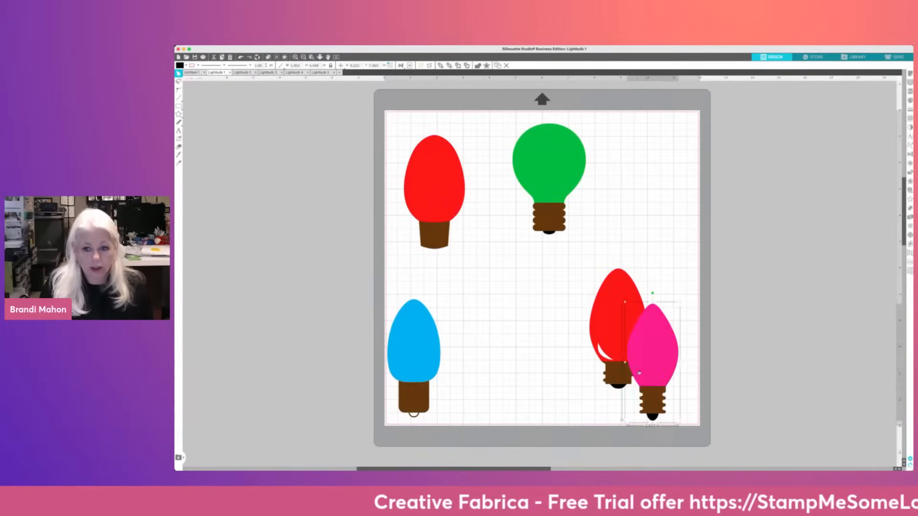
{"action": "left_click_drag", "start_coordinate": [662, 334], "coordinate": [664, 156]}
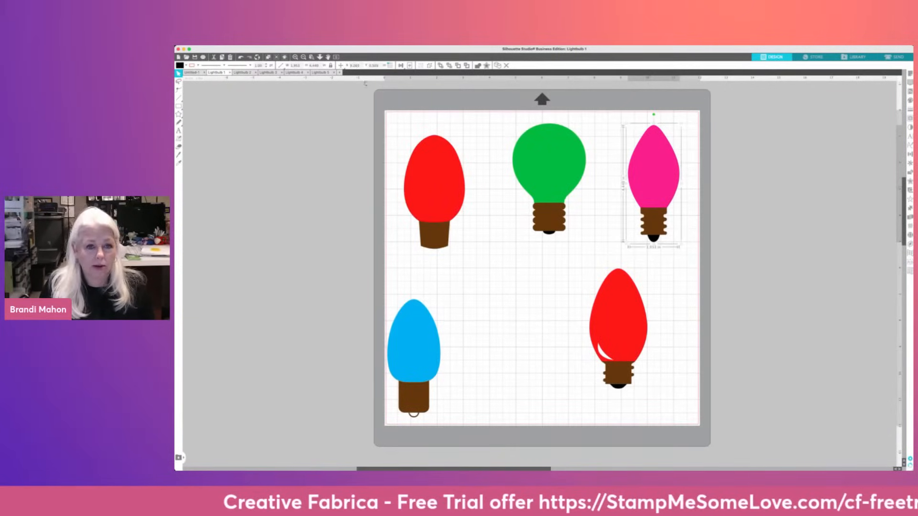
{"action": "left_click", "coordinate": [329, 72]}
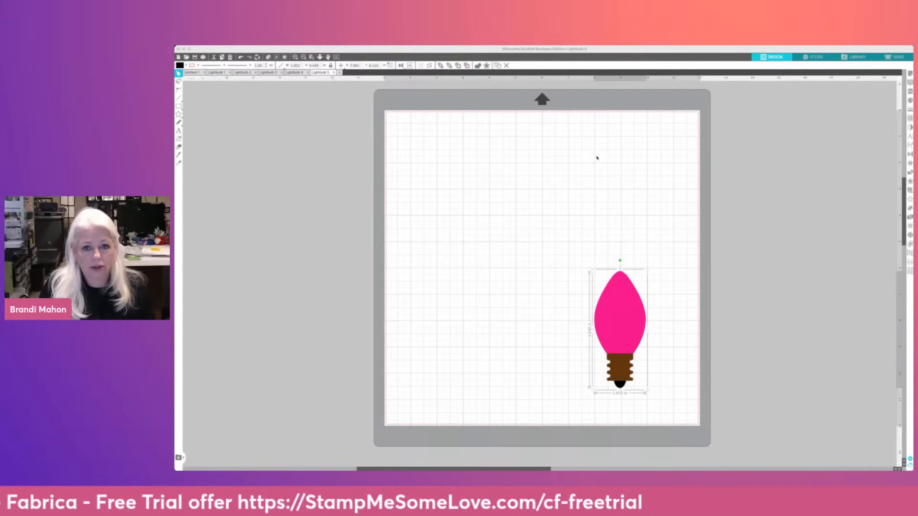
{"action": "key", "text": "super+w"}
Copy the blue bulb with the oval highlight from Lightbulb 4 between the lower blue and red bulbs in Lightbulb 1, and close Lightbulb 4
{"action": "left_click_drag", "start_coordinate": [482, 209], "coordinate": [663, 434]}
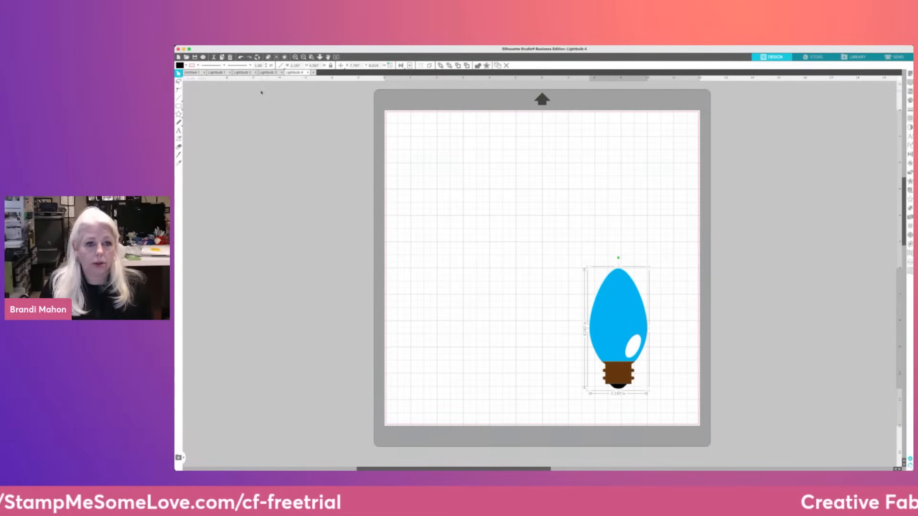
{"action": "left_click", "coordinate": [226, 73]}
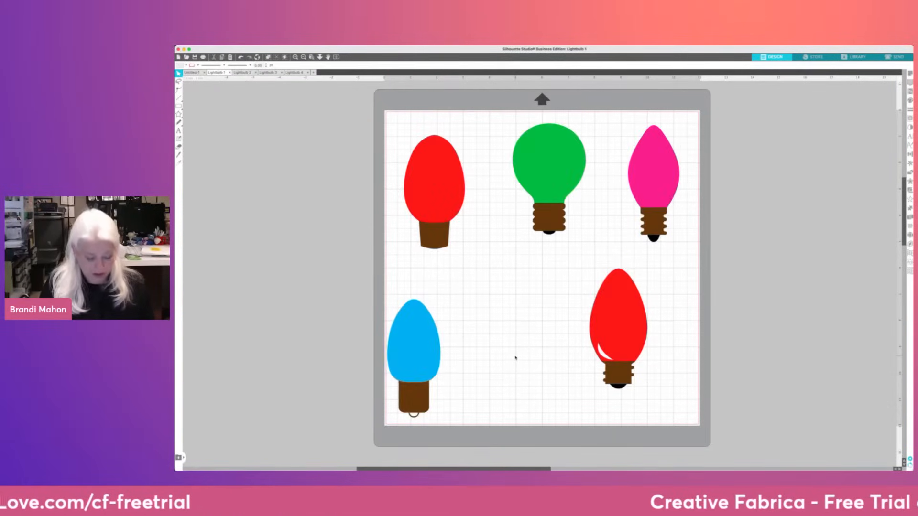
{"action": "key", "text": "super+v"}
{"action": "left_click_drag", "start_coordinate": [676, 361], "coordinate": [526, 328]}
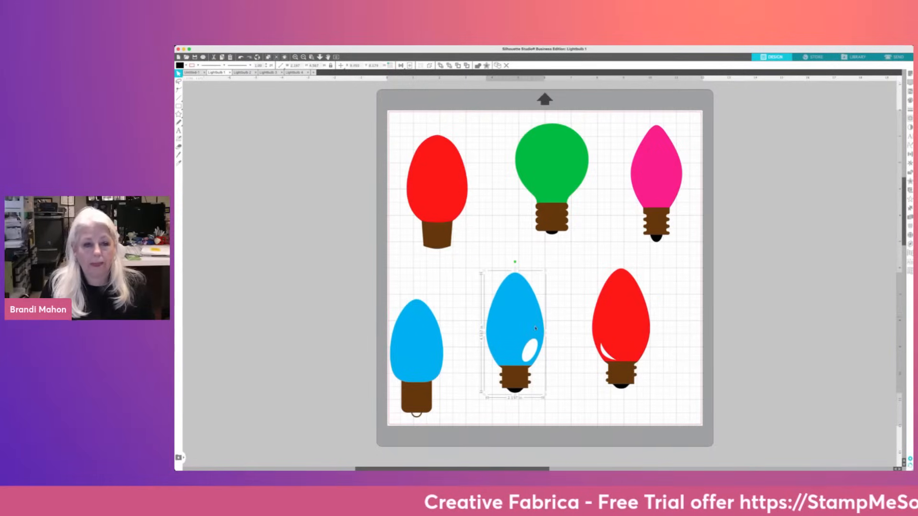
{"action": "left_click", "coordinate": [302, 73]}
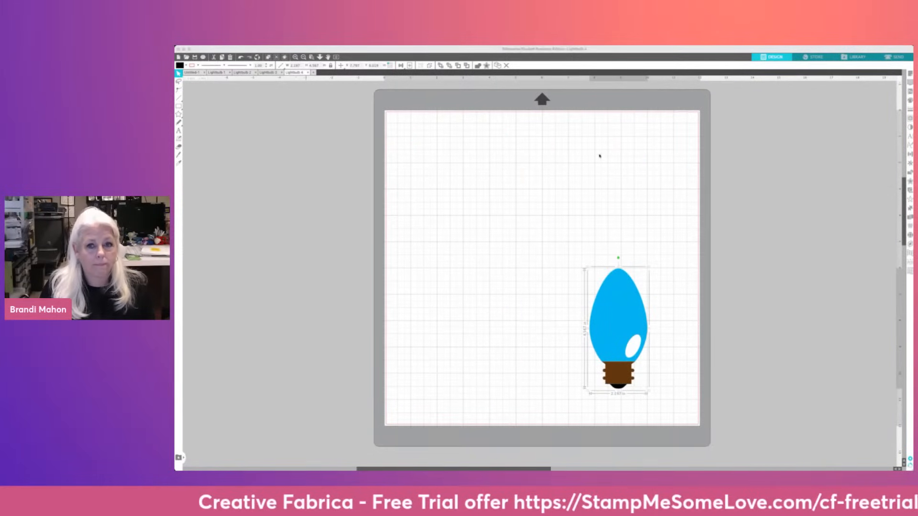
{"action": "left_click", "coordinate": [307, 73]}
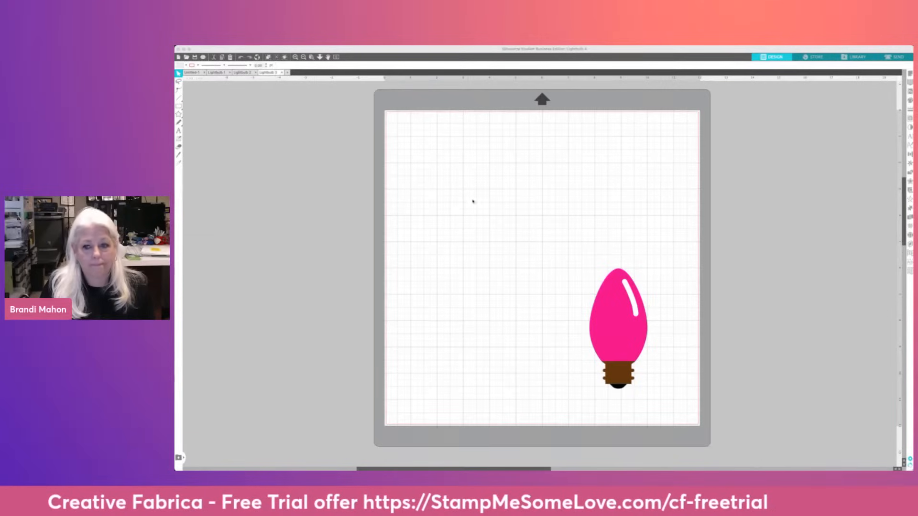
Copy the pink bulb with the curved highlight from Lightbulb 3 to the lower-right corner of the Lightbulb 1 page, and close Lightbulb 3
{"action": "left_click", "coordinate": [615, 347]}
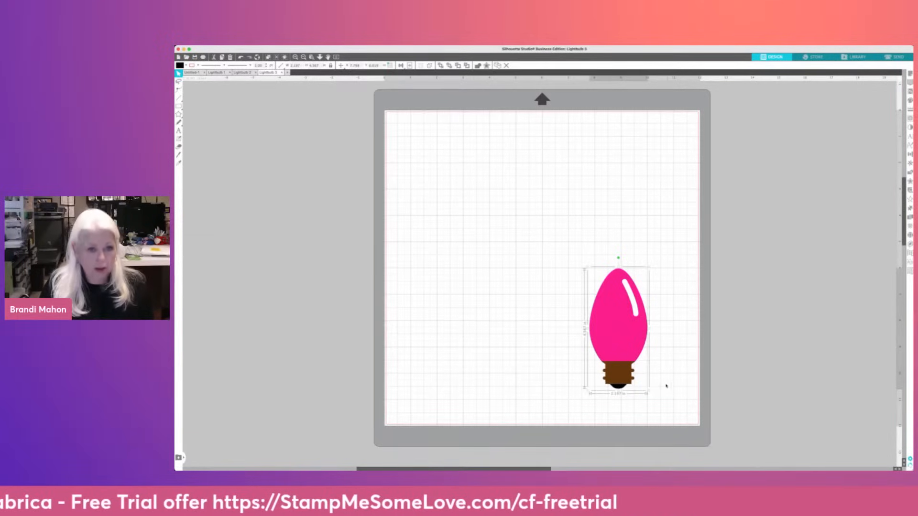
{"action": "scroll", "coordinate": [277, 117], "scroll_direction": "right", "scroll_amount": 1}
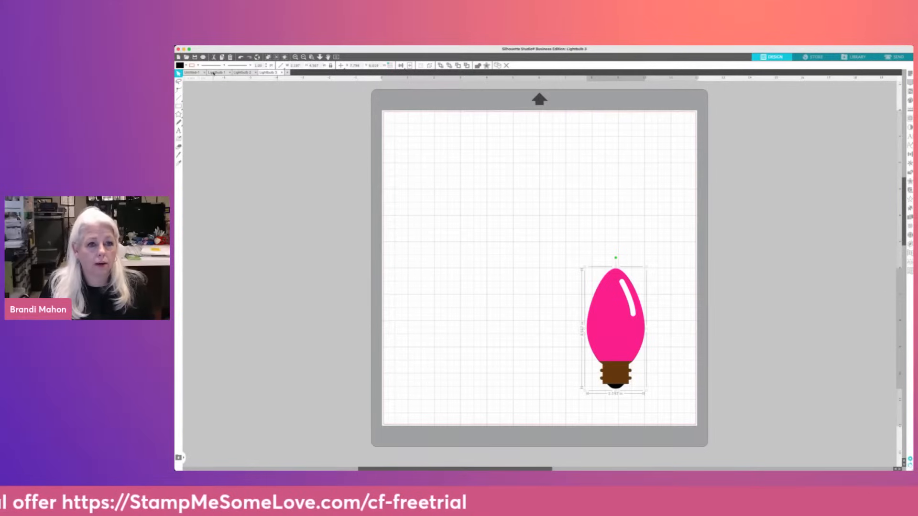
{"action": "left_click", "coordinate": [215, 72]}
{"action": "key", "text": "super+v"}
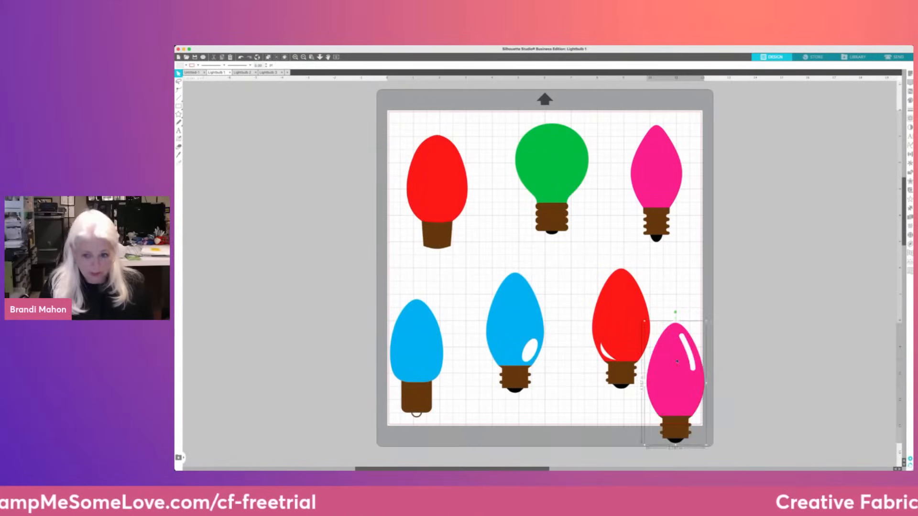
{"action": "left_click", "coordinate": [270, 72]}
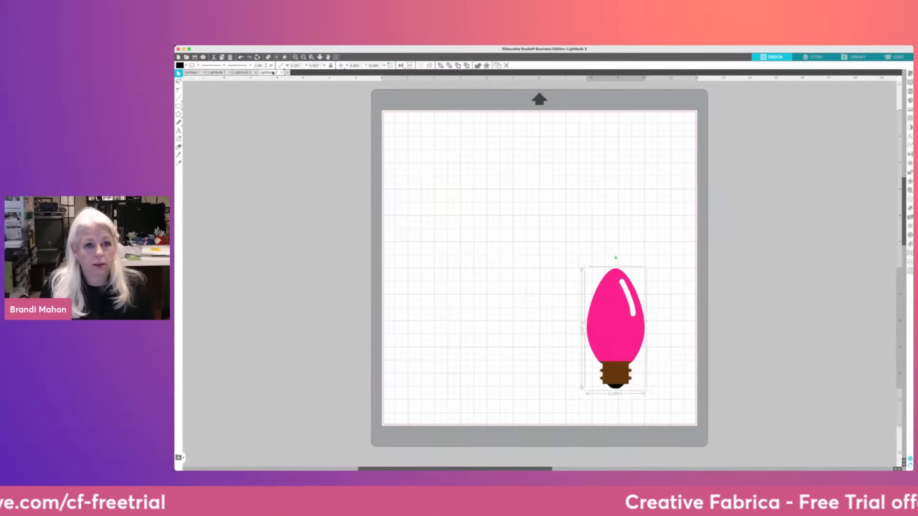
{"action": "left_click", "coordinate": [263, 100]}
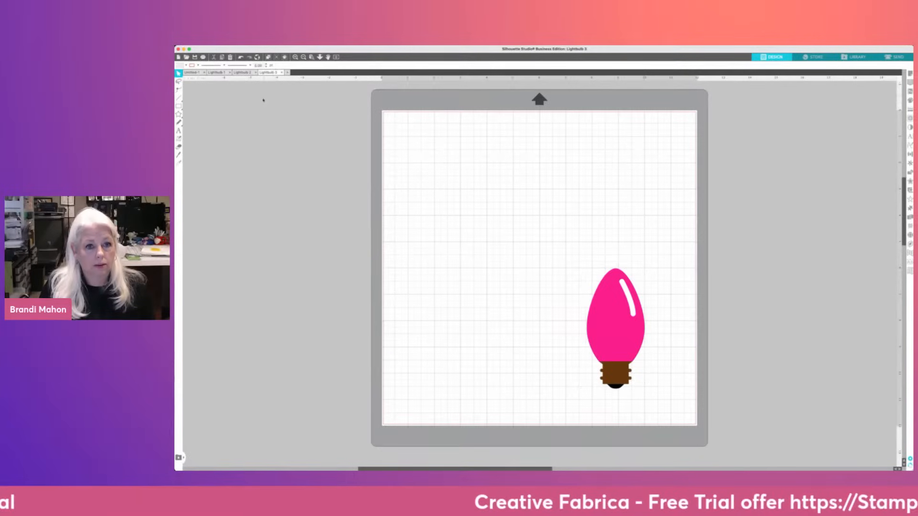
{"action": "left_click", "coordinate": [281, 72]}
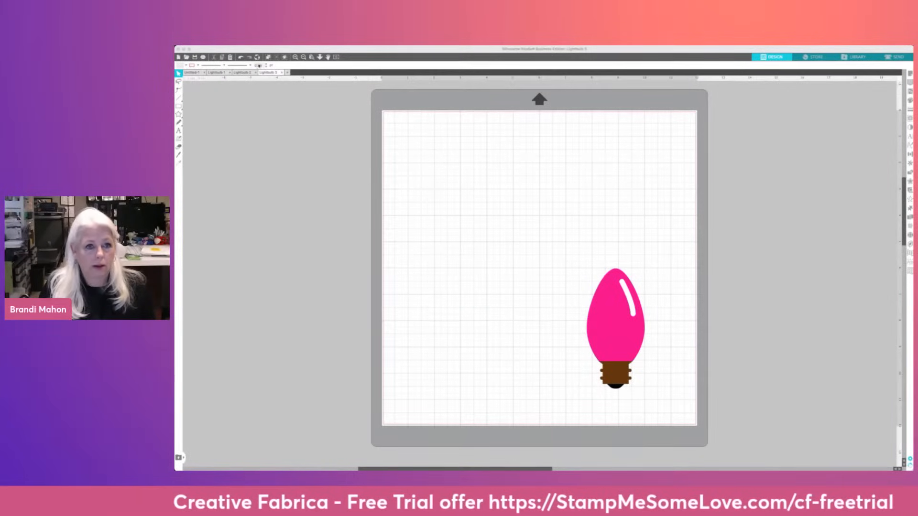
Copy the green bulb with the oval highlight from Lightbulb 2 into Lightbulb 1 and place it just outside the page's right edge
{"action": "left_click_drag", "start_coordinate": [459, 186], "coordinate": [655, 406]}
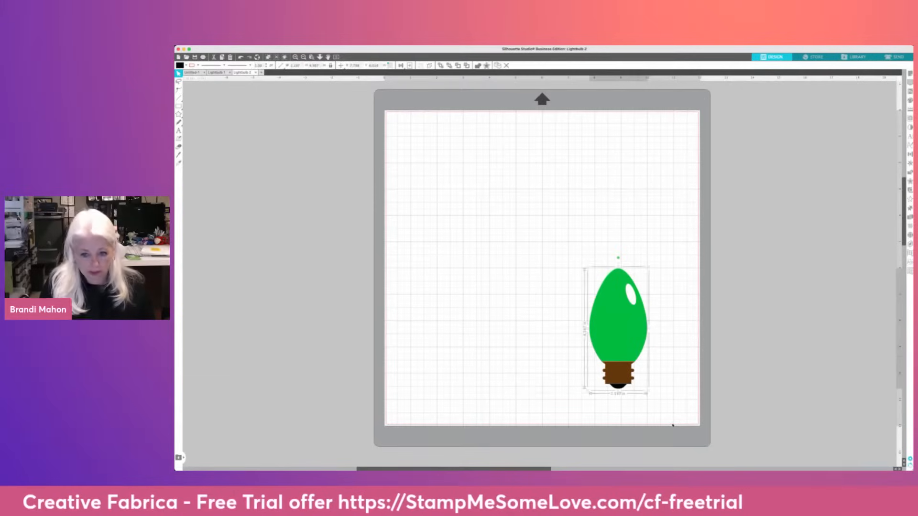
{"action": "left_click", "coordinate": [217, 73]}
{"action": "left_click", "coordinate": [444, 276]}
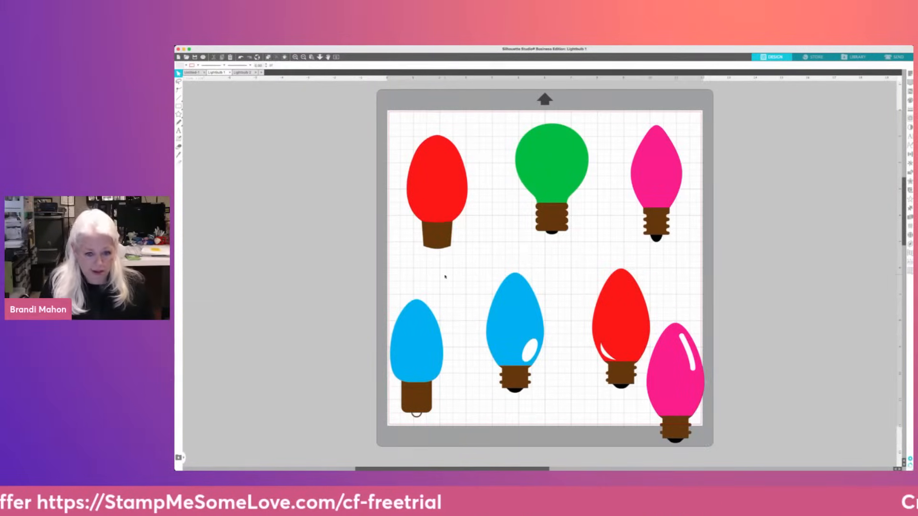
{"action": "key", "text": "super+v"}
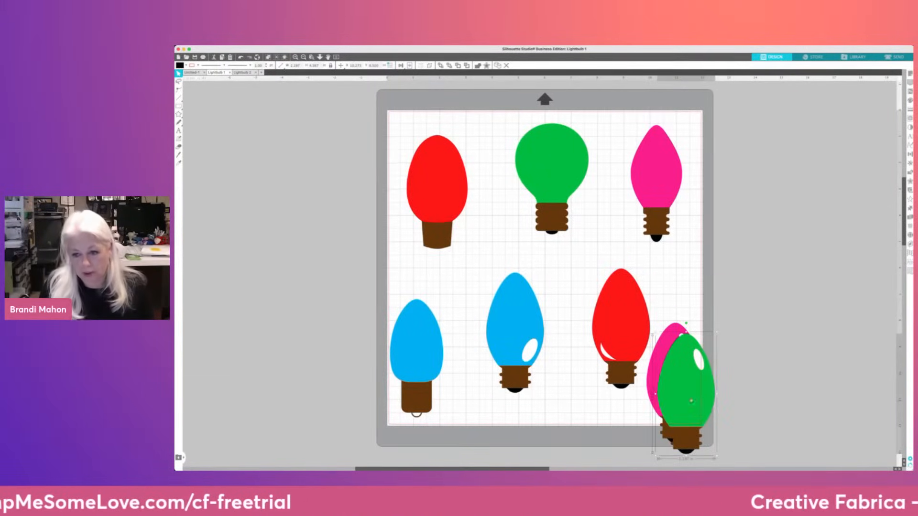
{"action": "left_click_drag", "start_coordinate": [691, 401], "coordinate": [756, 262]}
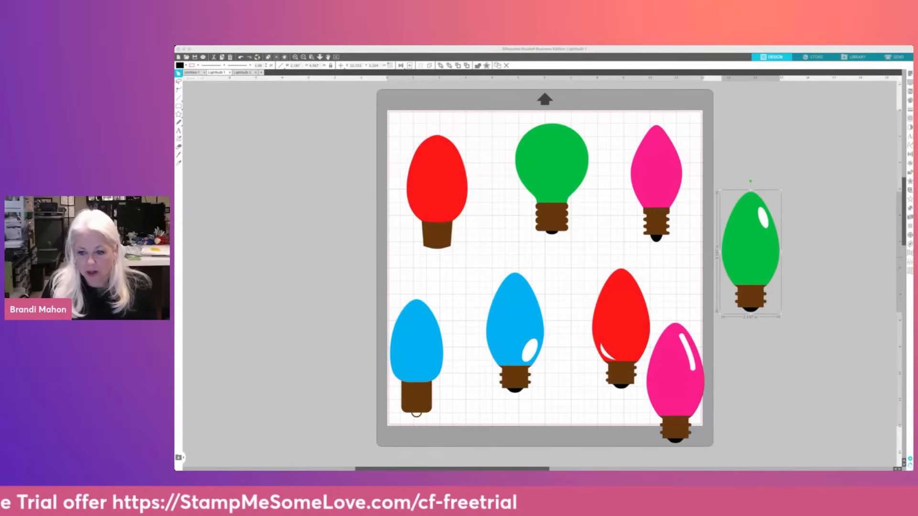
{"action": "left_click", "coordinate": [461, 301]}
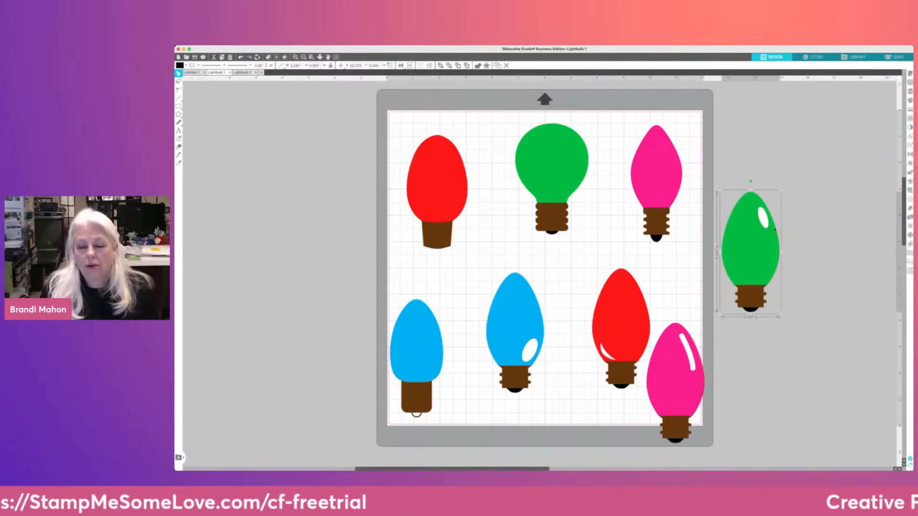
{"action": "left_click_drag", "start_coordinate": [756, 242], "coordinate": [746, 195]}
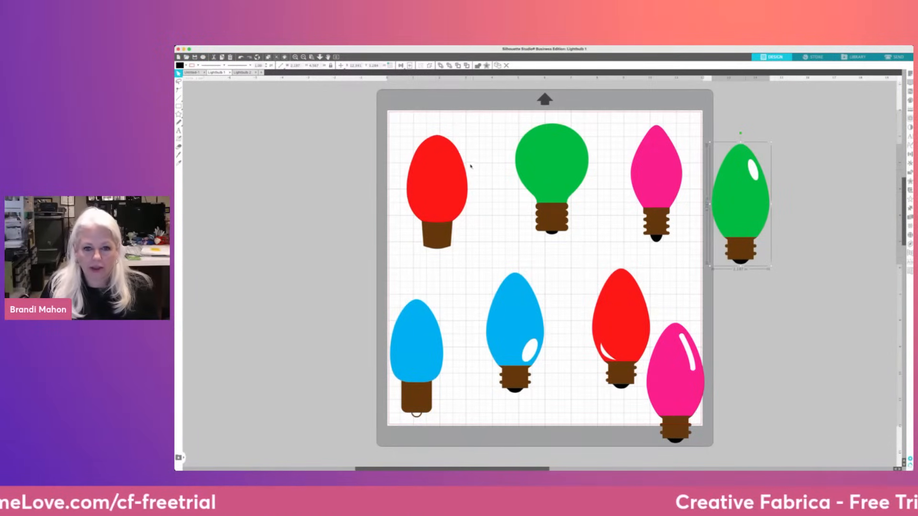
Move the plain red bulb off the page's left side and line up the green and pink bulbs in one upper row
{"action": "left_click_drag", "start_coordinate": [432, 166], "coordinate": [337, 160]}
{"action": "left_click", "coordinate": [430, 139]}
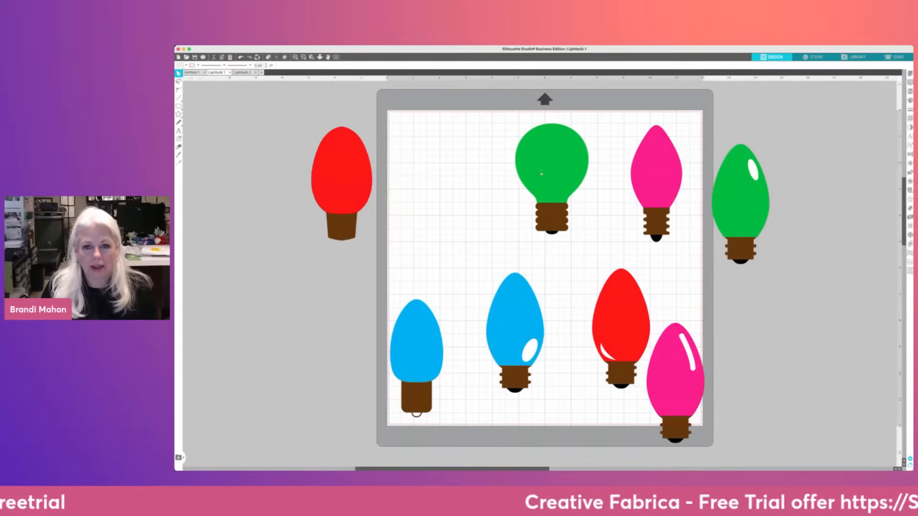
{"action": "left_click_drag", "start_coordinate": [542, 174], "coordinate": [437, 171]}
{"action": "left_click_drag", "start_coordinate": [658, 154], "coordinate": [556, 153]}
{"action": "left_click_drag", "start_coordinate": [740, 213], "coordinate": [638, 199]}
{"action": "left_click_drag", "start_coordinate": [675, 386], "coordinate": [702, 184]}
{"action": "left_click", "coordinate": [673, 215]}
Move both blue bulbs and the highlighted red bulb from the lower page area to its right edge and beyond
{"action": "left_click_drag", "start_coordinate": [623, 338], "coordinate": [630, 369]}
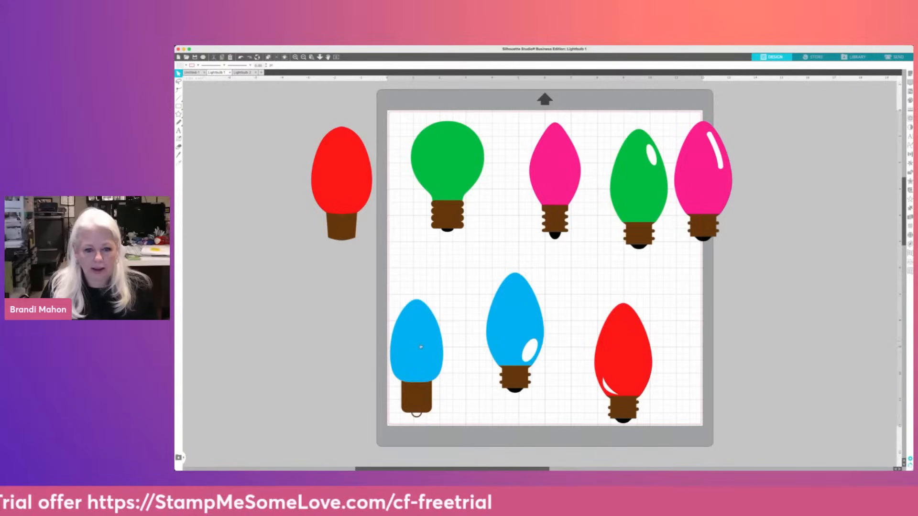
{"action": "left_click_drag", "start_coordinate": [420, 347], "coordinate": [776, 172]}
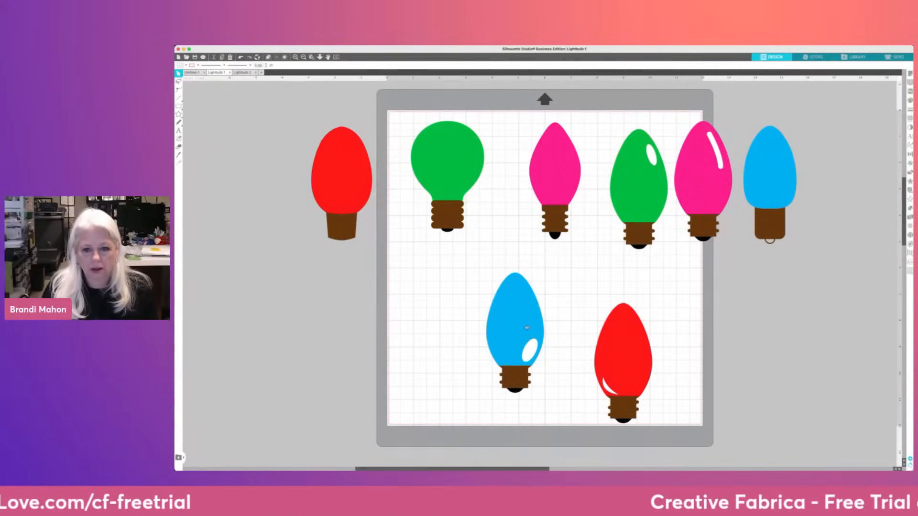
{"action": "left_click_drag", "start_coordinate": [526, 328], "coordinate": [801, 330]}
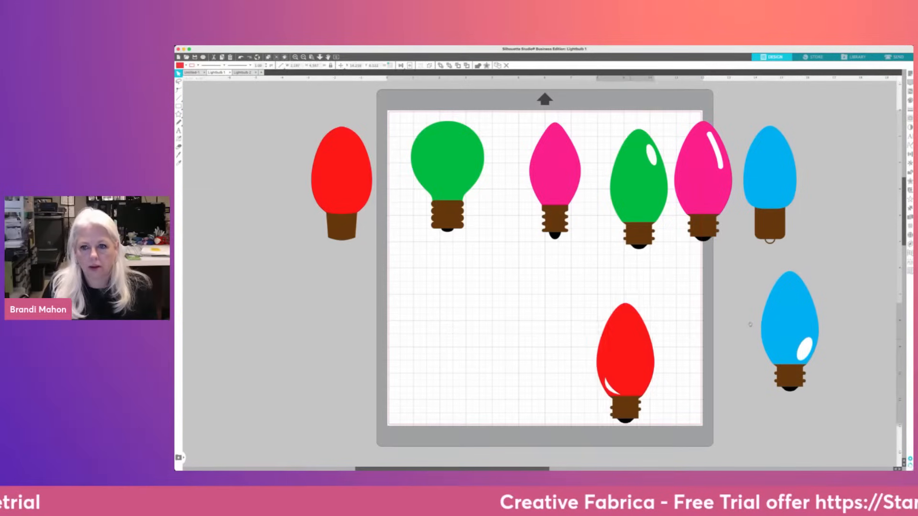
{"action": "left_click_drag", "start_coordinate": [625, 344], "coordinate": [722, 320]}
{"action": "left_click", "coordinate": [494, 258]}
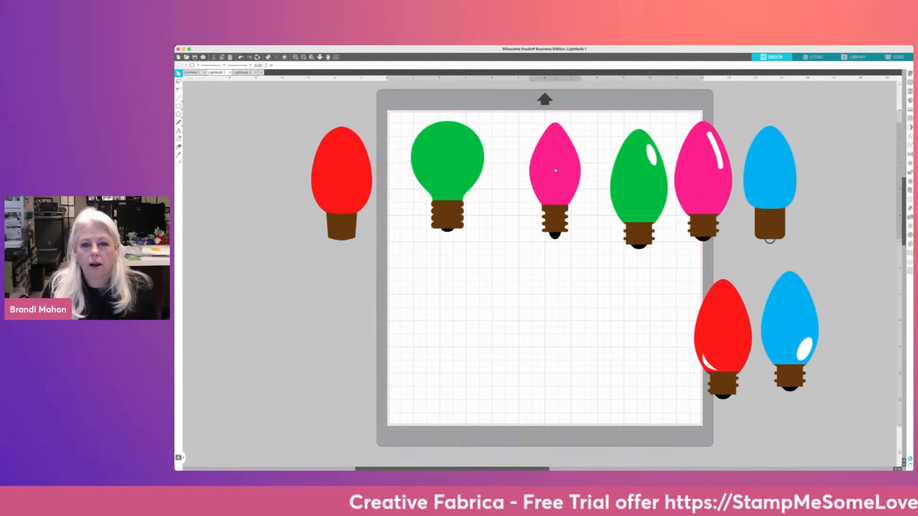
Delete the plain pink, round green and plain red bulbs without highlights
{"action": "left_click_drag", "start_coordinate": [540, 175], "coordinate": [315, 170]}
{"action": "left_click", "coordinate": [450, 162]}
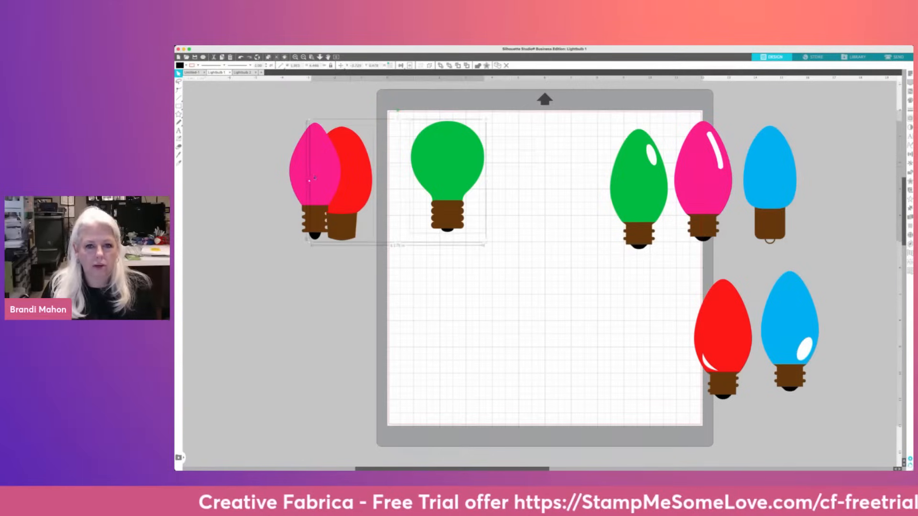
{"action": "left_click", "coordinate": [326, 190], "text": "shift"}
{"action": "key", "text": "Delete"}
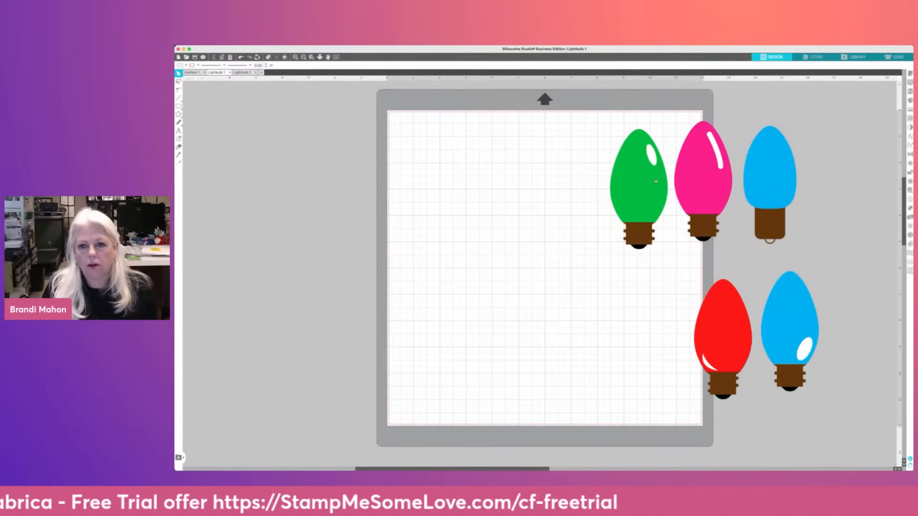
Line up the highlighted green, pink, red and blue bulbs across the top of the page, deleting the plain blue bulb
{"action": "left_click_drag", "start_coordinate": [656, 181], "coordinate": [449, 172]}
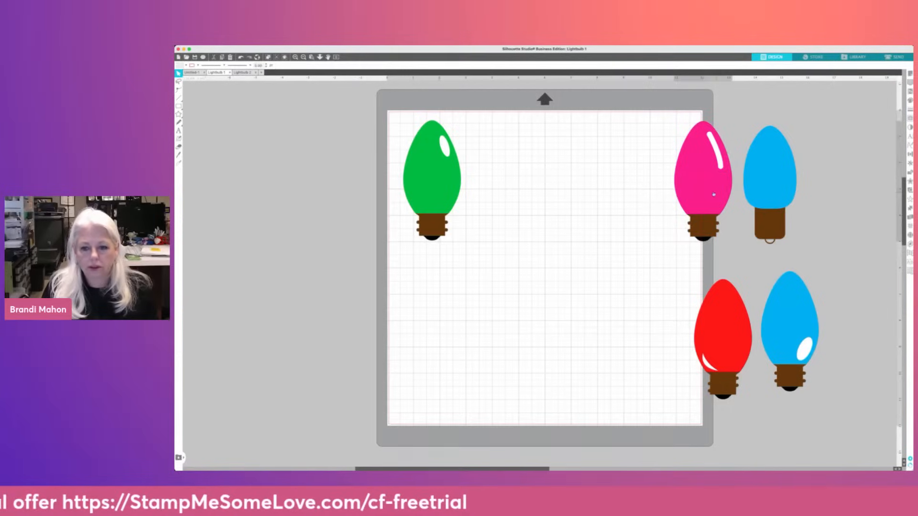
{"action": "left_click_drag", "start_coordinate": [713, 194], "coordinate": [516, 195]}
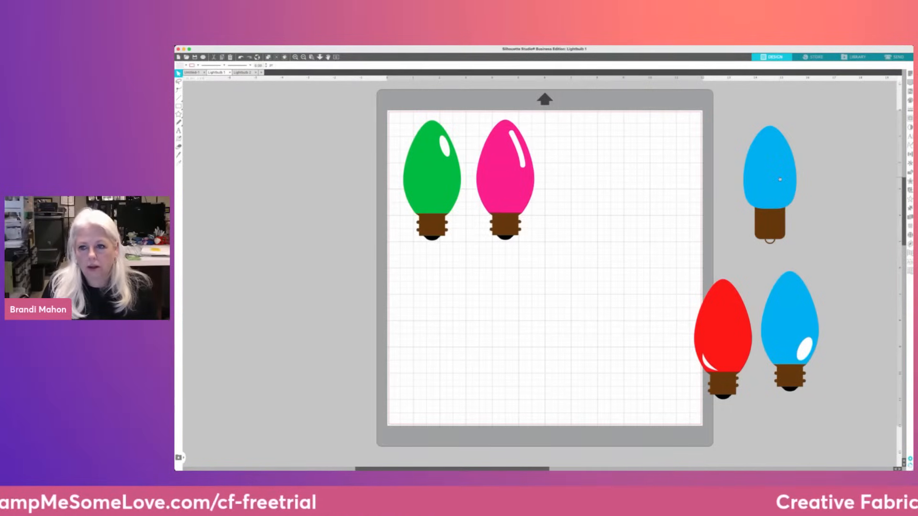
{"action": "left_click_drag", "start_coordinate": [780, 180], "coordinate": [596, 174]}
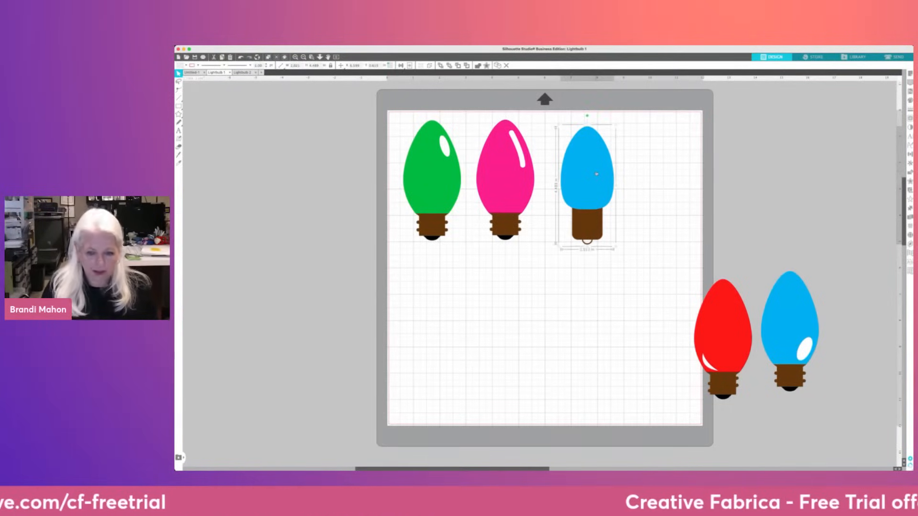
{"action": "key", "text": "Delete"}
{"action": "left_click_drag", "start_coordinate": [724, 333], "coordinate": [585, 176]}
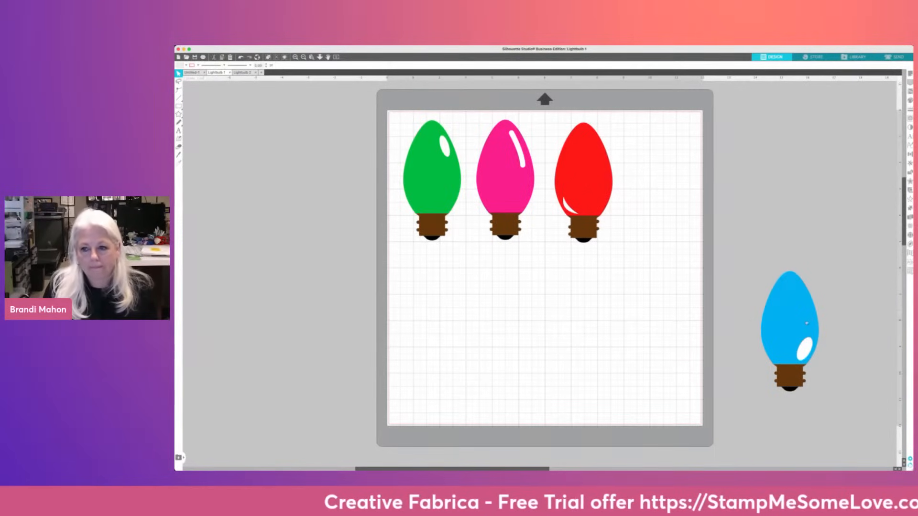
{"action": "left_click_drag", "start_coordinate": [798, 325], "coordinate": [662, 175]}
{"action": "left_click", "coordinate": [661, 246]}
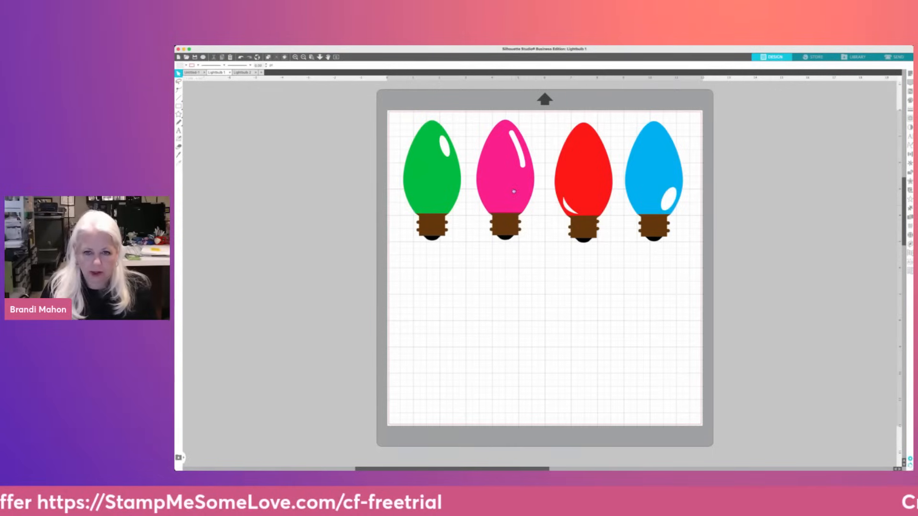
Set the pink bulb apart on the lower page and delete the green, red and blue bulbs
{"action": "left_click", "coordinate": [521, 158]}
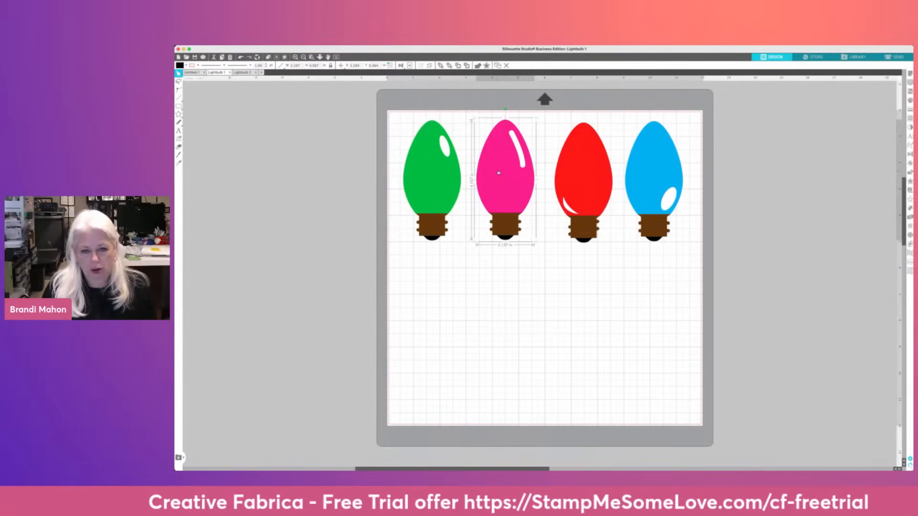
{"action": "left_click_drag", "start_coordinate": [499, 173], "coordinate": [480, 340]}
{"action": "left_click_drag", "start_coordinate": [389, 178], "coordinate": [804, 203]}
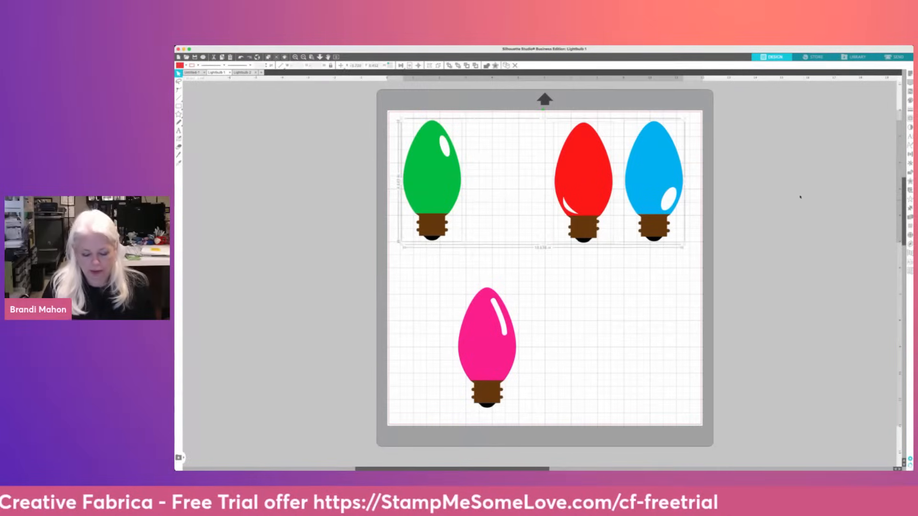
{"action": "key", "text": "Delete"}
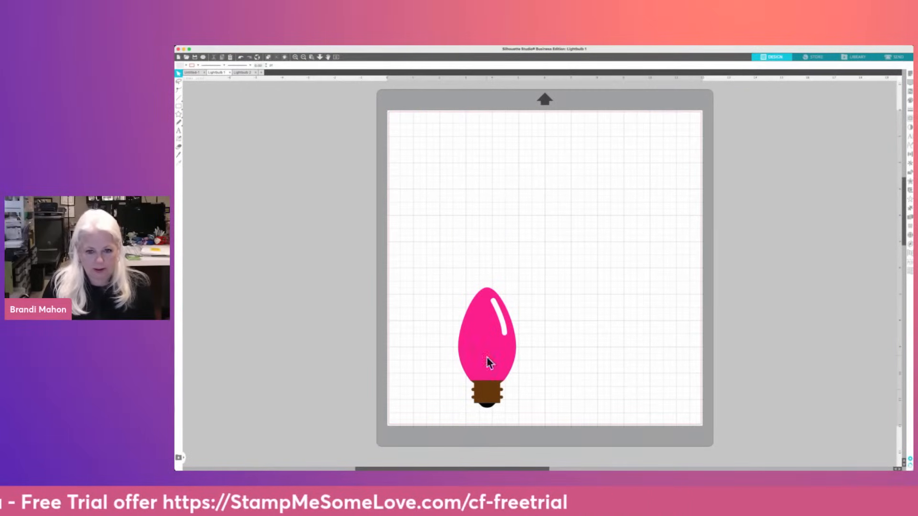
Duplicate the pink bulb twice, placing two bulbs beside the page's left edge and keeping one on the upper page
{"action": "left_click_drag", "start_coordinate": [487, 364], "coordinate": [445, 206]}
{"action": "left_click", "coordinate": [445, 206]}
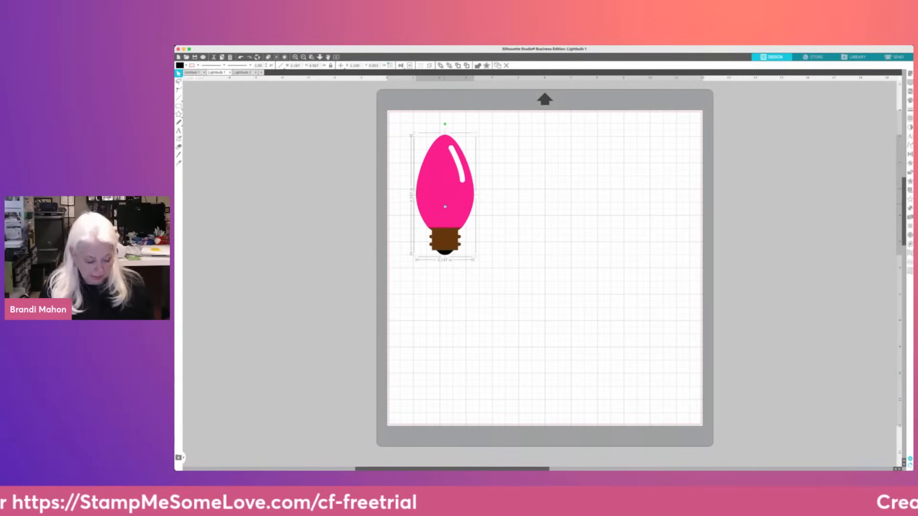
{"action": "key", "text": "super+d"}
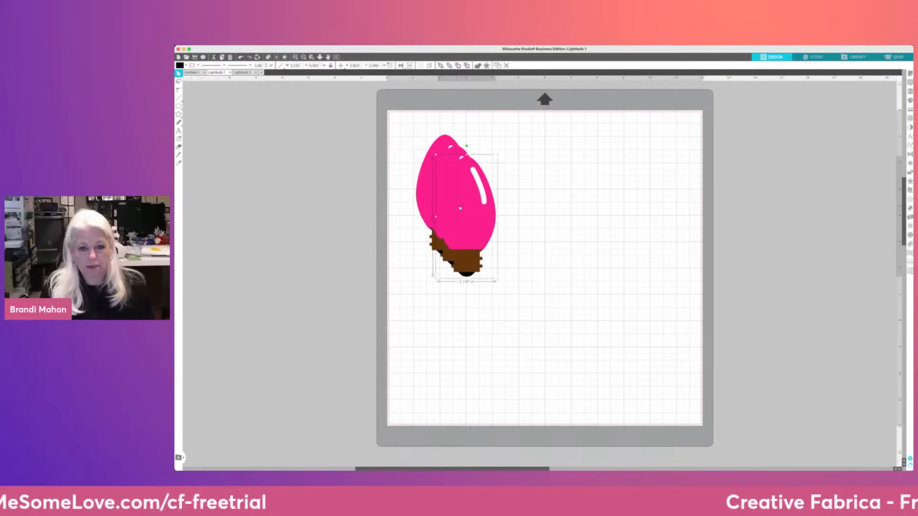
{"action": "left_click_drag", "start_coordinate": [460, 208], "coordinate": [279, 154]}
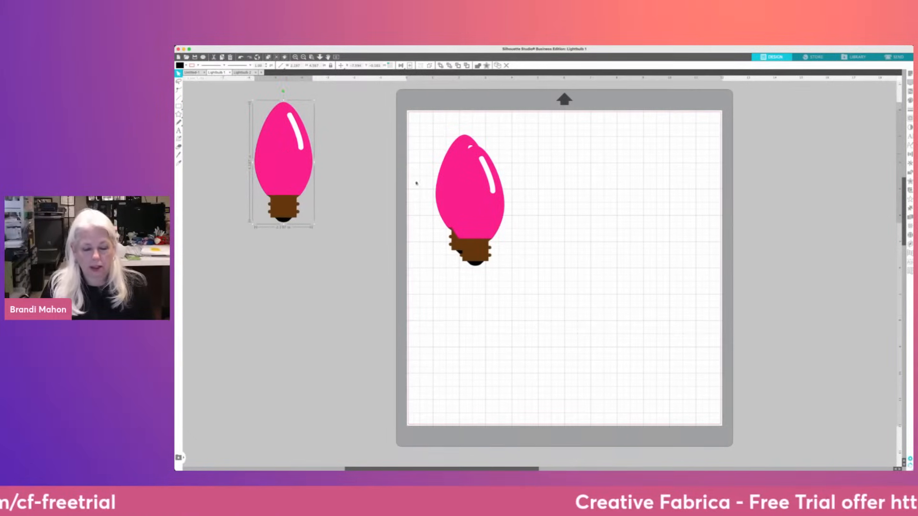
{"action": "left_click_drag", "start_coordinate": [437, 206], "coordinate": [332, 215]}
{"action": "left_click_drag", "start_coordinate": [473, 196], "coordinate": [506, 182]}
{"action": "key", "text": "Escape"}
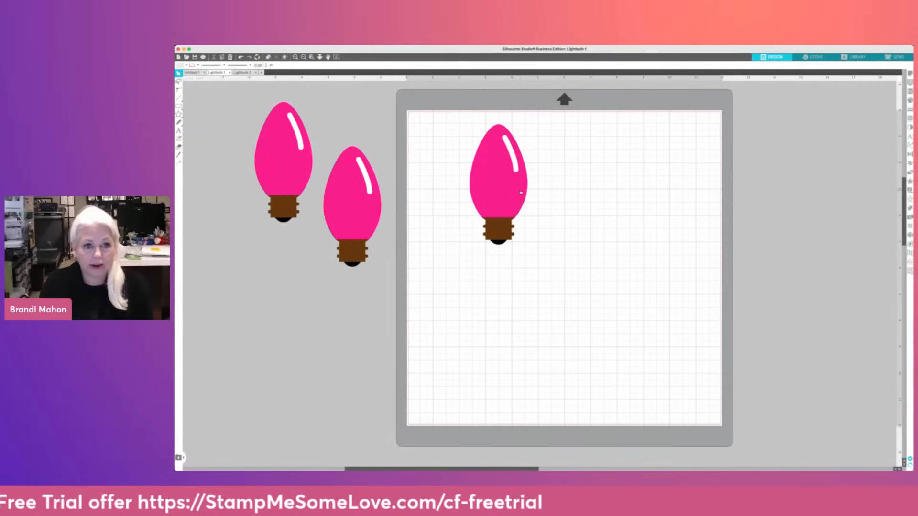
{"action": "left_click", "coordinate": [521, 192]}
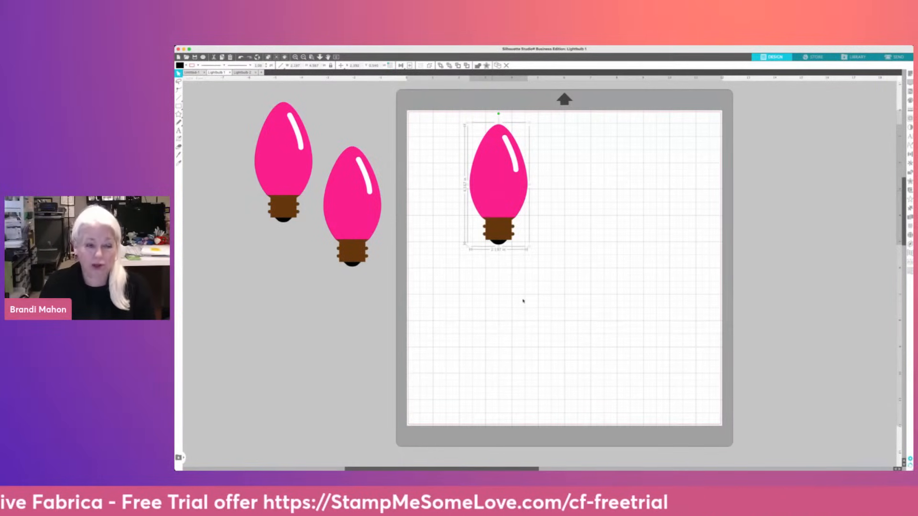
{"action": "key", "text": "Delete"}
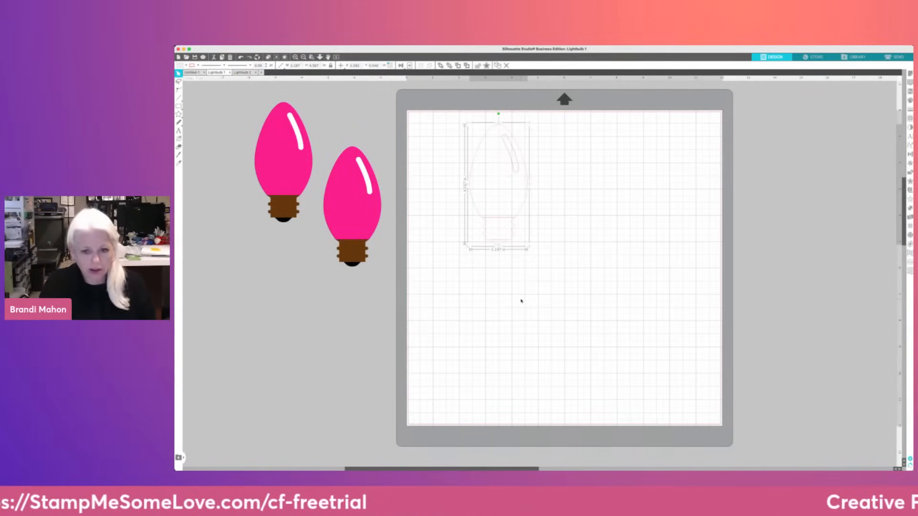
{"action": "key", "text": "super+z"}
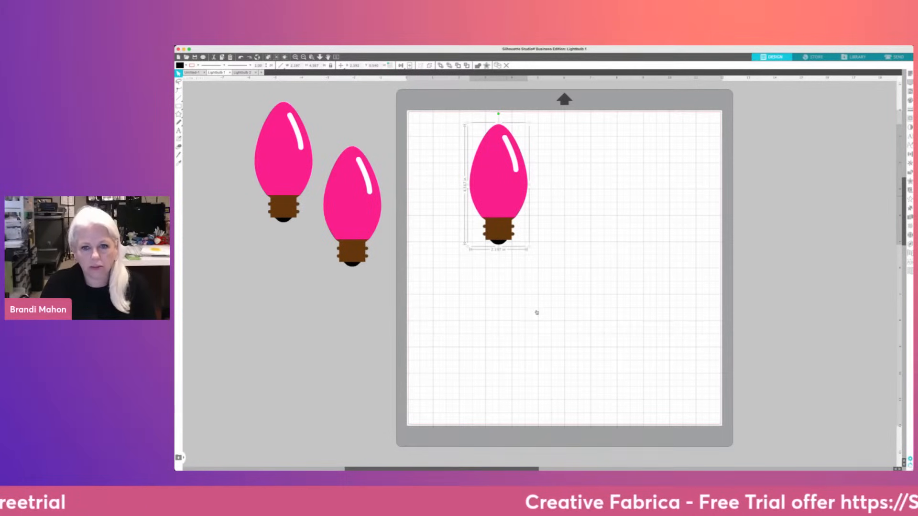
{"action": "left_click", "coordinate": [537, 312]}
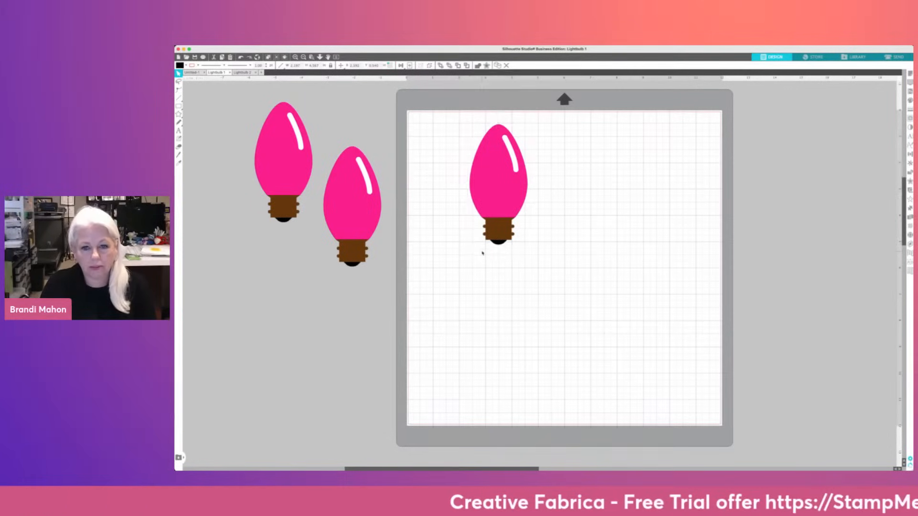
Combine the pieces of the pink bulb on the page into a single unfilled compound path
{"action": "left_click", "coordinate": [524, 203]}
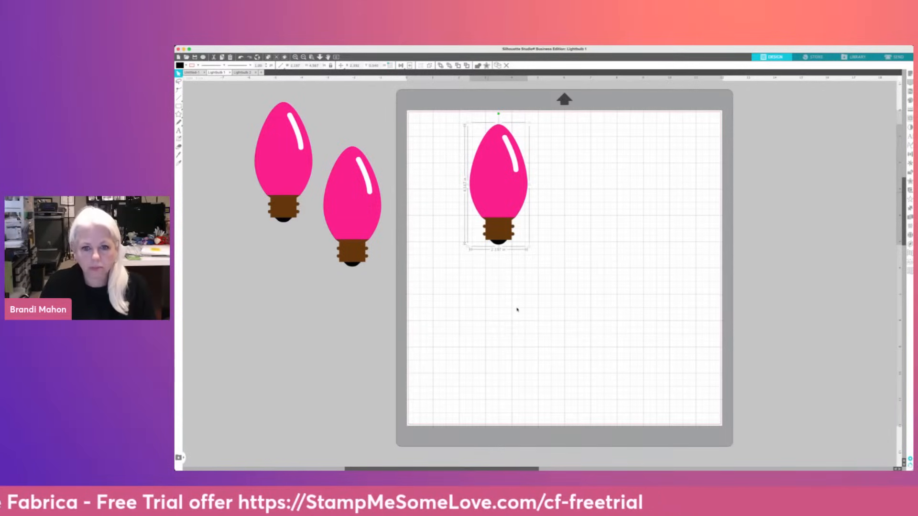
{"action": "key", "text": "Delete"}
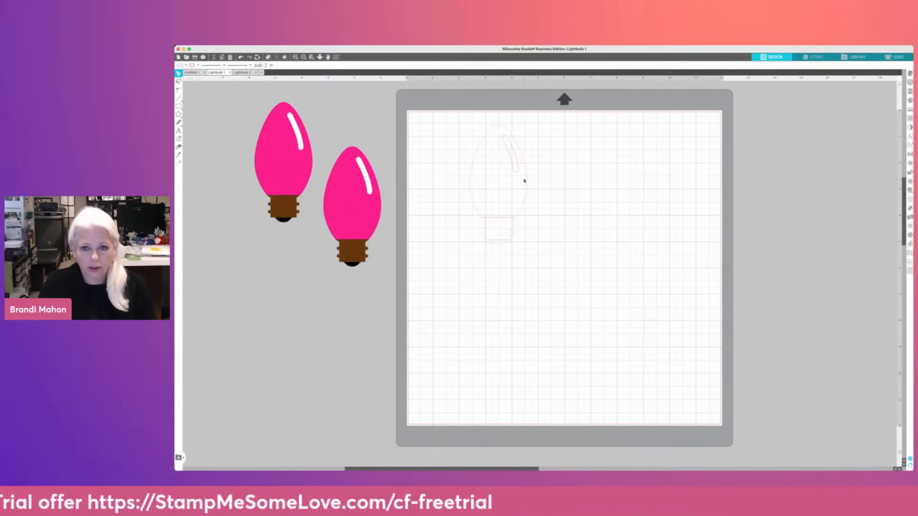
Fill the combined bulb on the page with turquoise and open its points for editing
{"action": "left_click", "coordinate": [530, 184]}
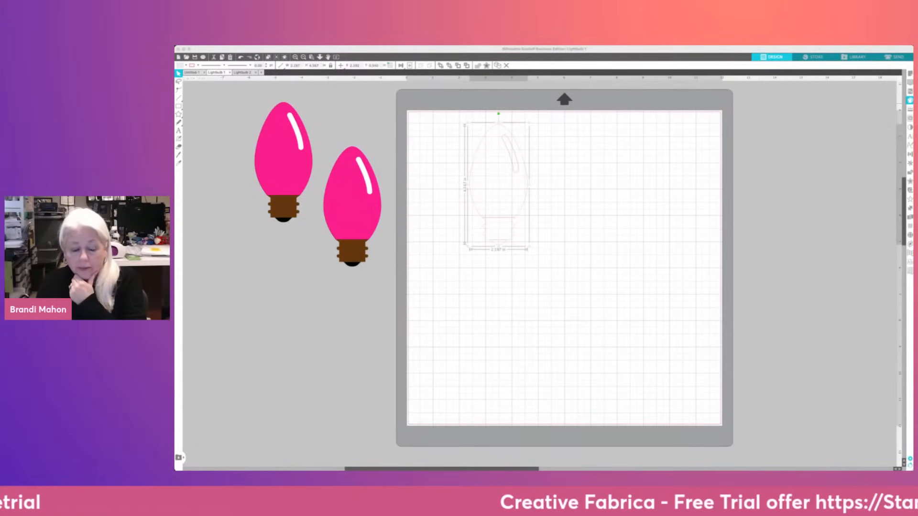
{"action": "left_click", "coordinate": [478, 354]}
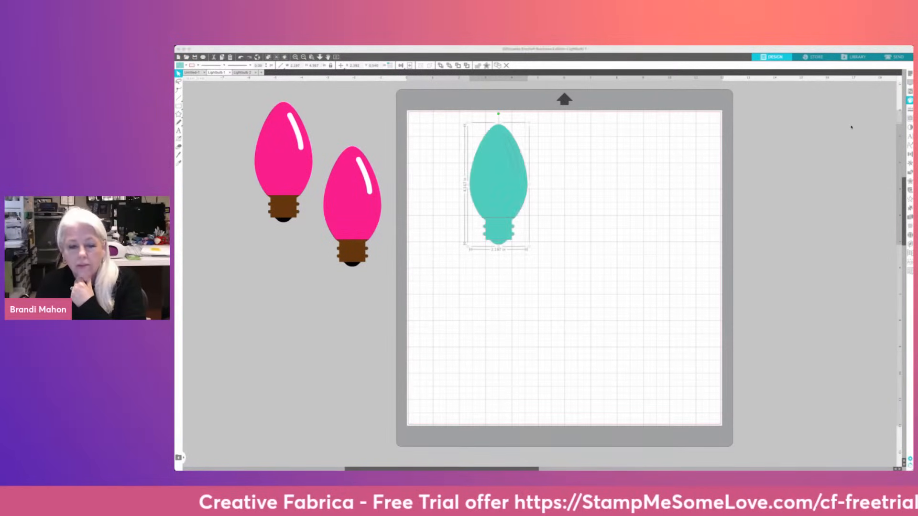
{"action": "left_click", "coordinate": [552, 248]}
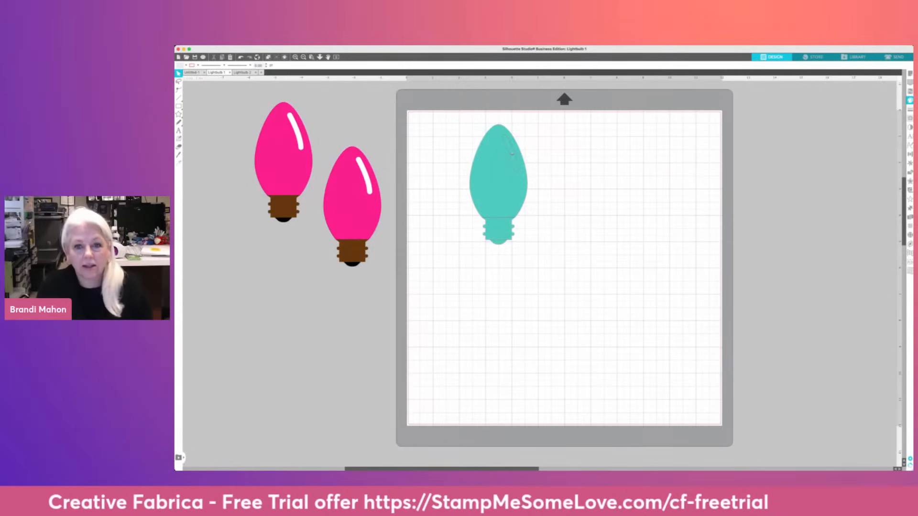
{"action": "double_click", "coordinate": [524, 202]}
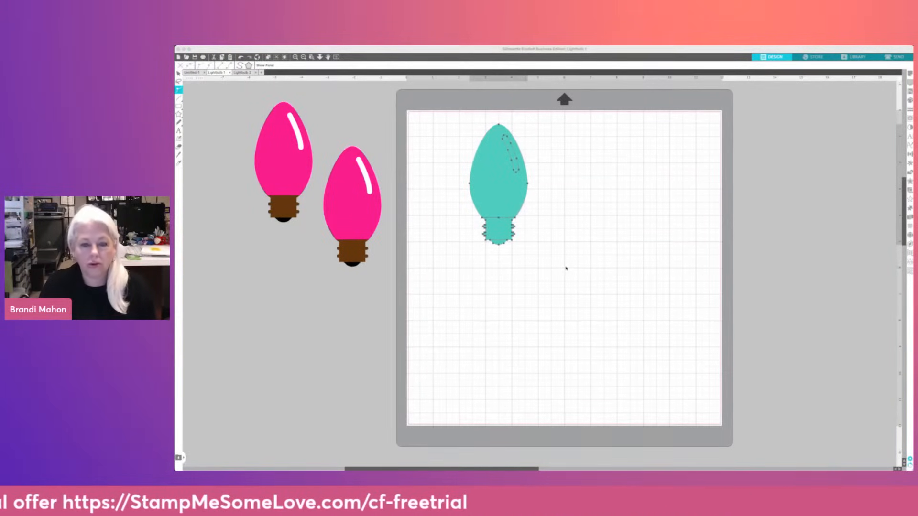
Open the turquoise bulb's points for editing and examine the points around its highlight outline and base
{"action": "left_click", "coordinate": [563, 249]}
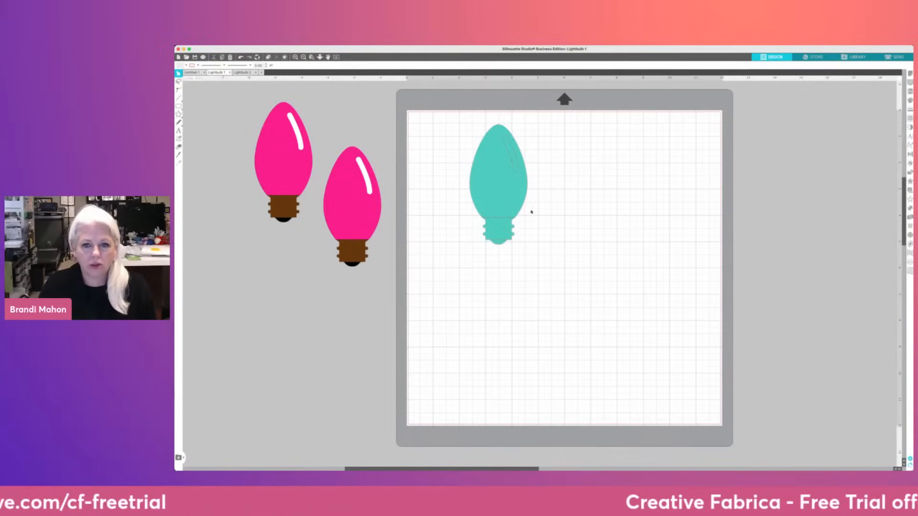
{"action": "left_click", "coordinate": [518, 171]}
{"action": "double_click", "coordinate": [517, 173]}
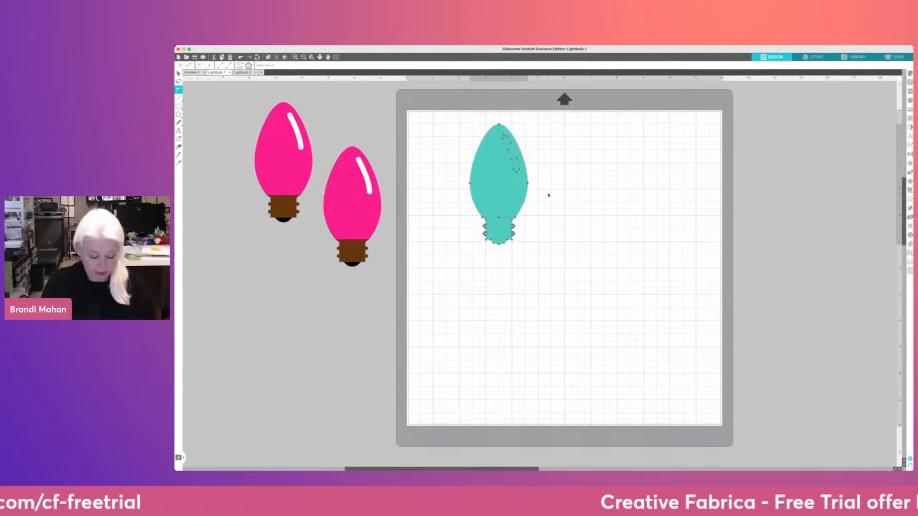
{"action": "scroll", "coordinate": [548, 195], "scroll_direction": "up", "scroll_amount": 5}
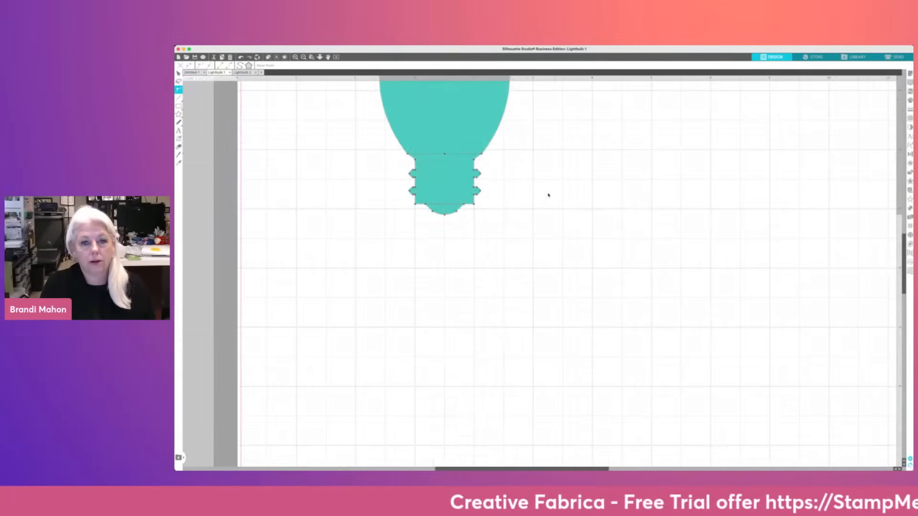
{"action": "scroll", "coordinate": [548, 195], "scroll_direction": "up", "scroll_amount": 5}
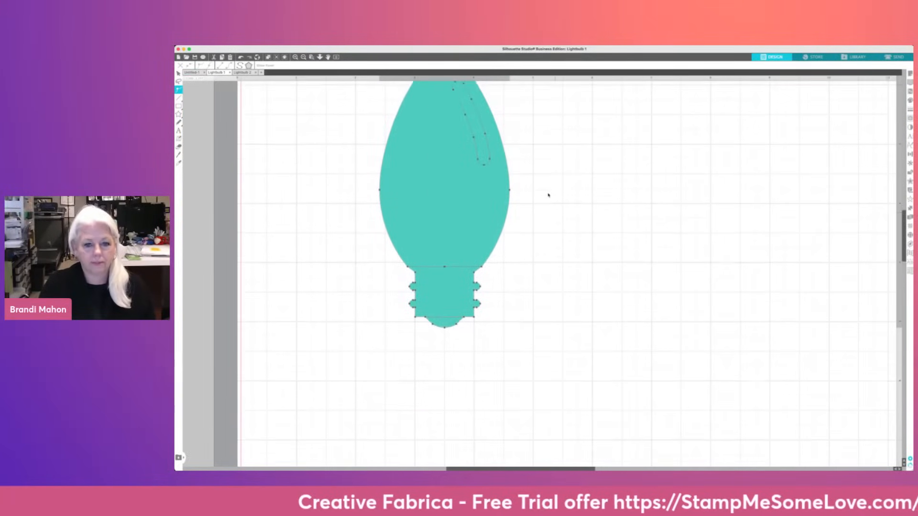
{"action": "scroll", "coordinate": [548, 195], "scroll_direction": "up", "scroll_amount": 3}
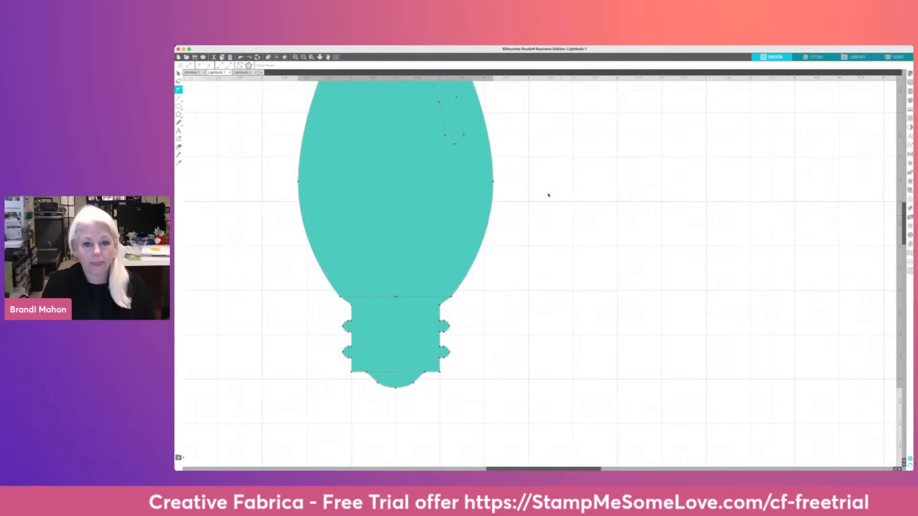
{"action": "scroll", "coordinate": [548, 195], "scroll_direction": "up", "scroll_amount": 3}
{"action": "scroll", "coordinate": [549, 195], "scroll_direction": "up", "scroll_amount": 1}
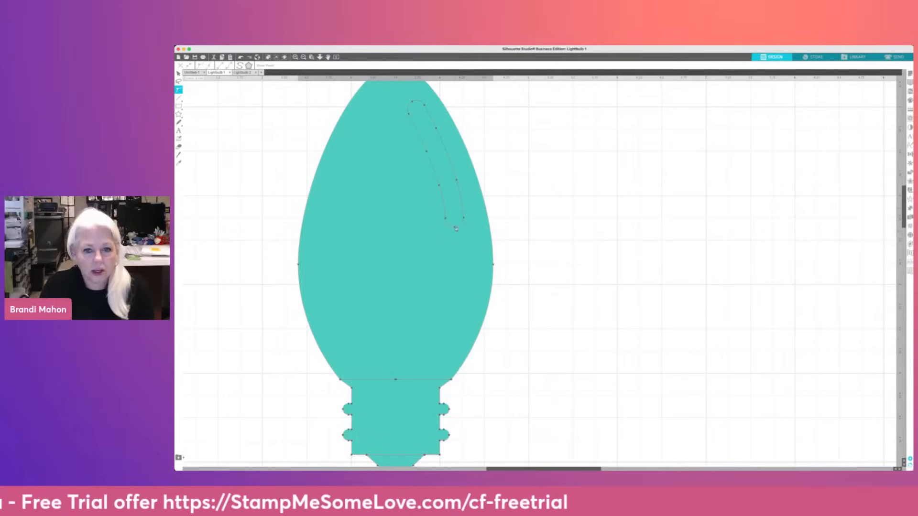
Try to reshape the lower end of the highlight outline by moving its end point upward, and undo the changes
{"action": "left_click", "coordinate": [457, 228]}
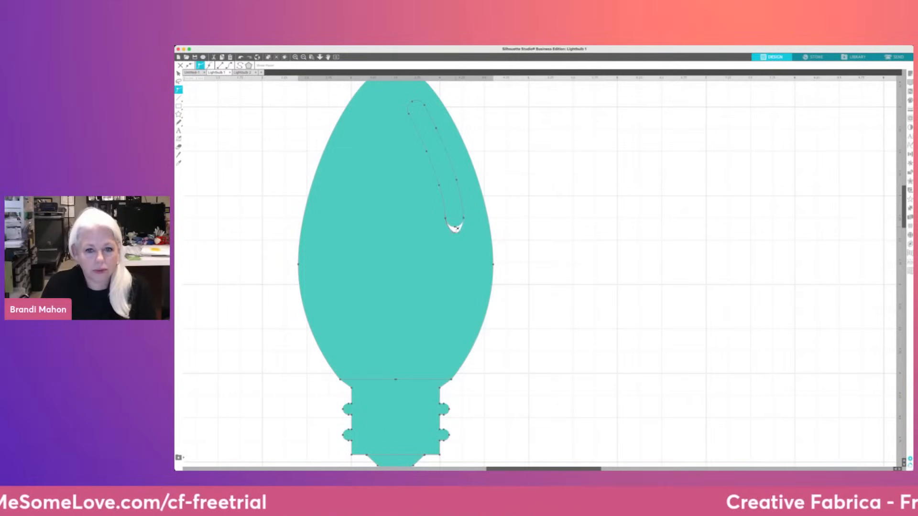
{"action": "left_click_drag", "start_coordinate": [456, 228], "coordinate": [456, 218]}
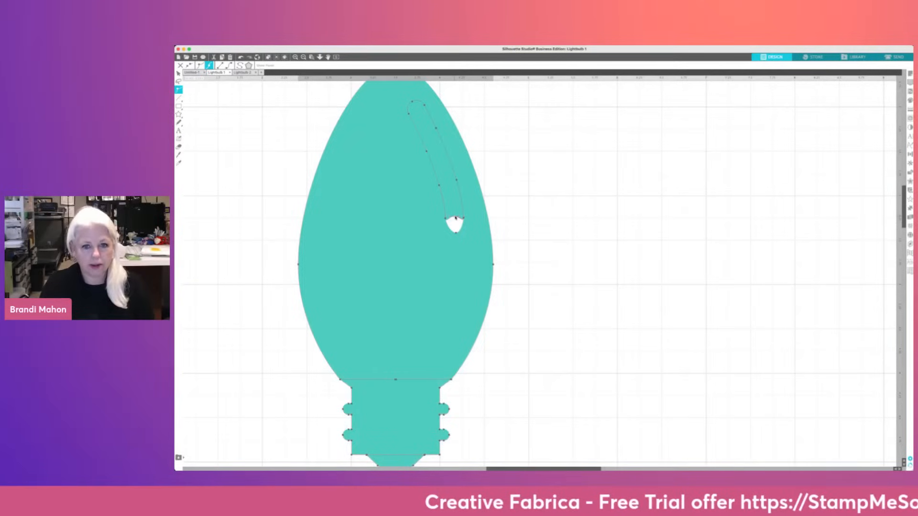
{"action": "key", "text": "super+z"}
{"action": "key", "text": "super+z"}
{"action": "left_click", "coordinate": [600, 251]}
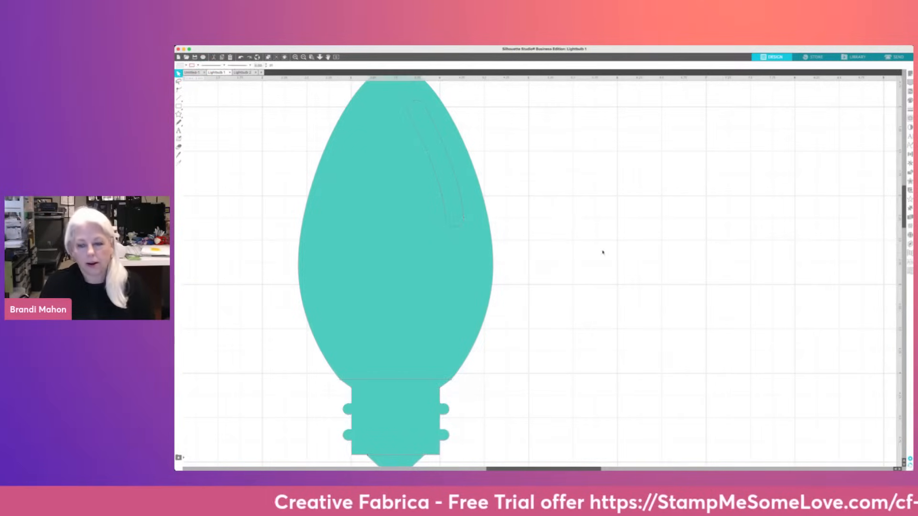
Select the turquoise bulb and the pink bulbs beside the page in turn to examine how the objects are organised
{"action": "left_click", "coordinate": [480, 258]}
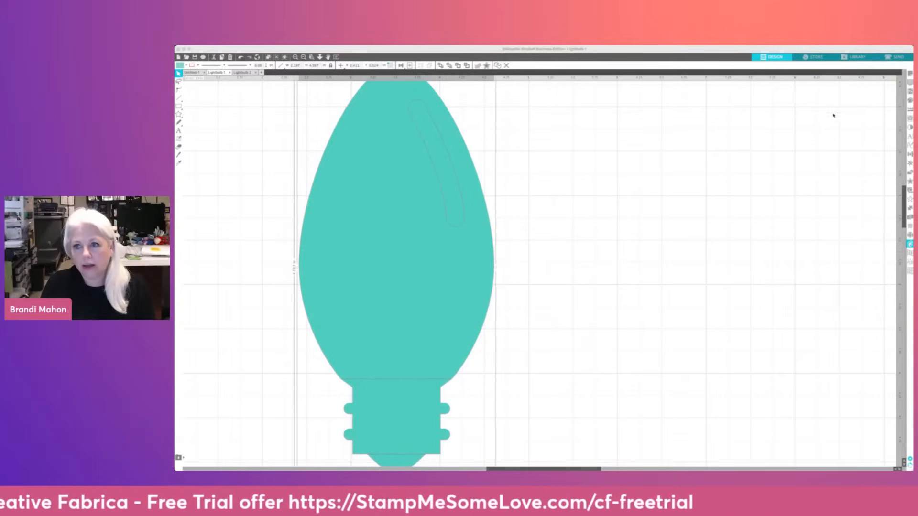
{"action": "left_click", "coordinate": [859, 123]}
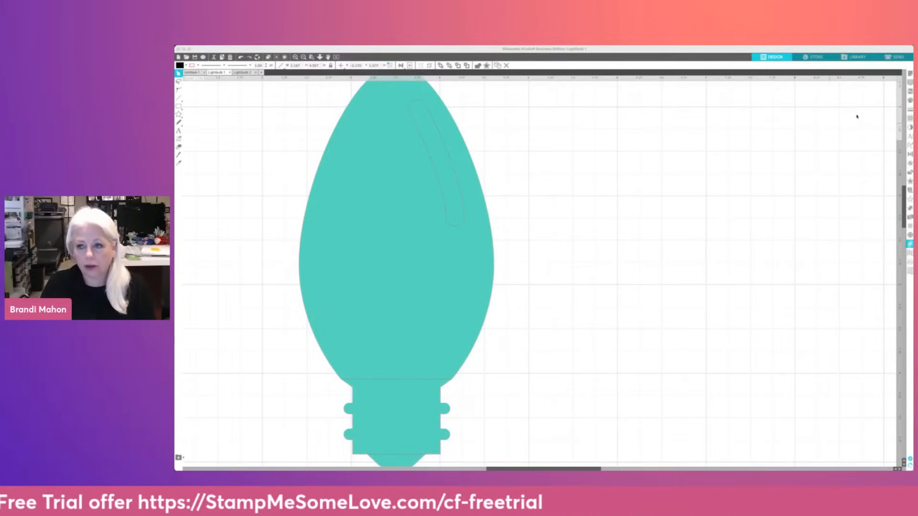
{"action": "key", "text": "super+a"}
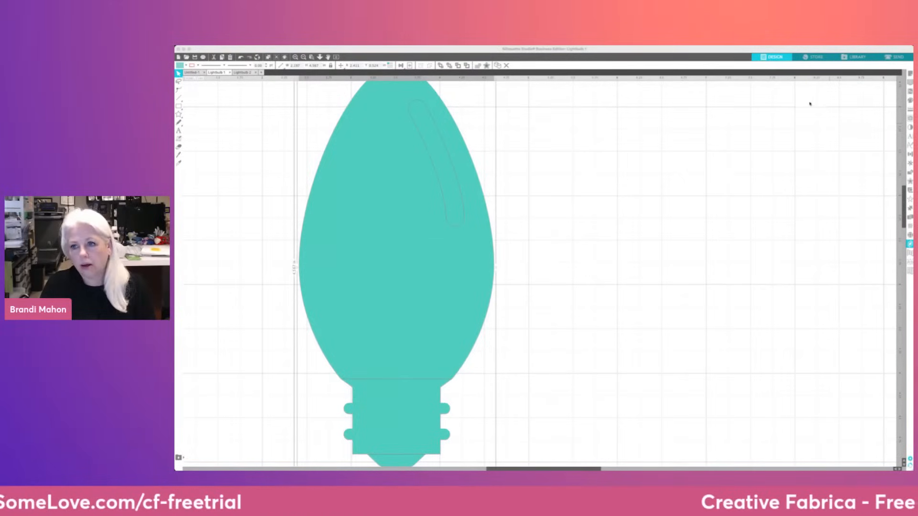
{"action": "left_click", "coordinate": [856, 116]}
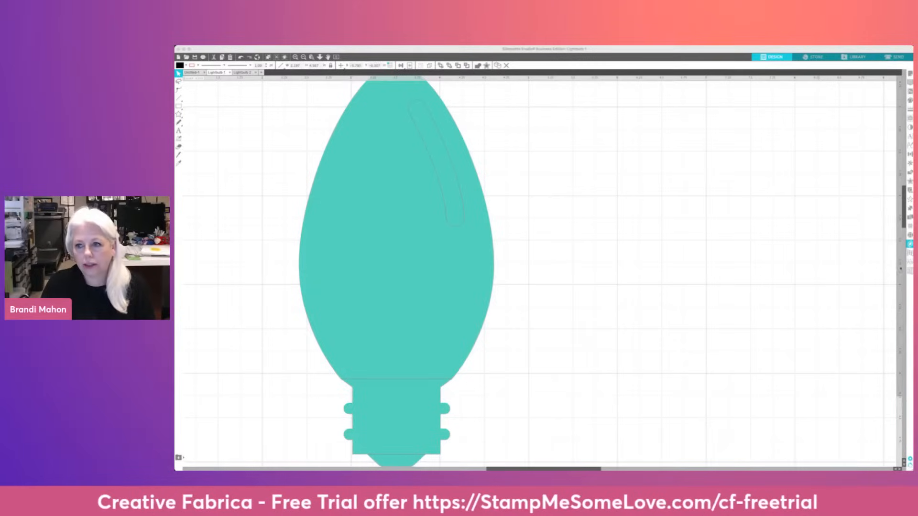
{"action": "left_click", "coordinate": [888, 155]}
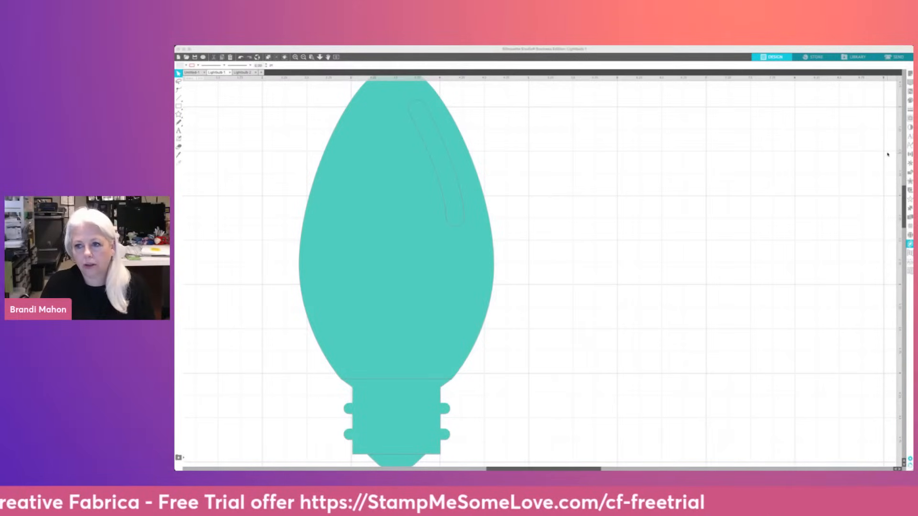
{"action": "left_click", "coordinate": [853, 124]}
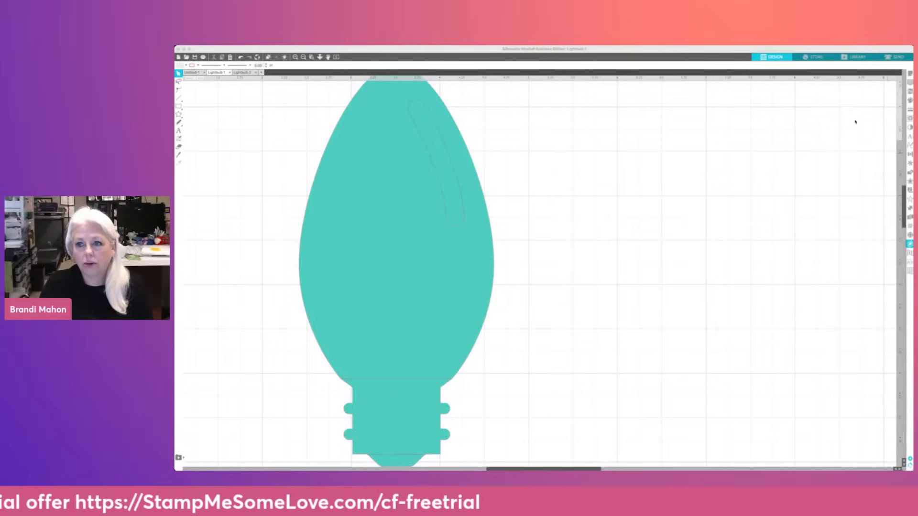
{"action": "left_click", "coordinate": [885, 153]}
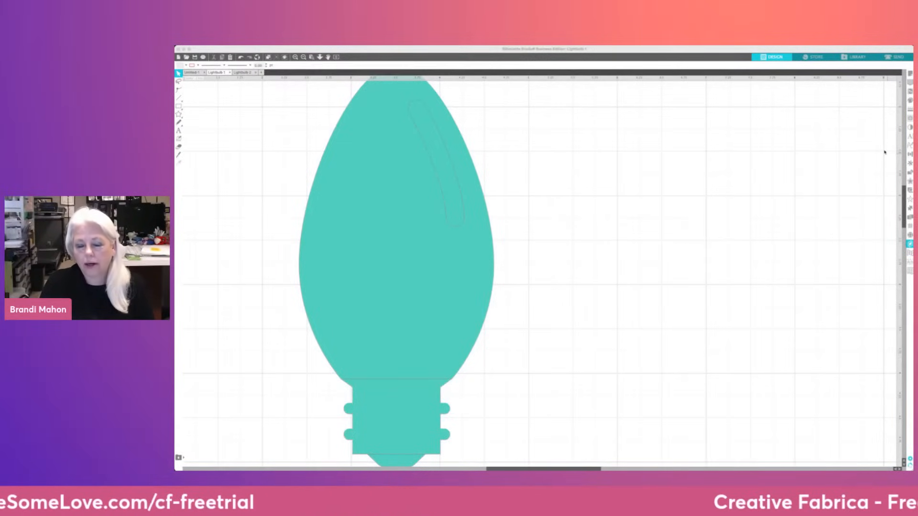
Delete the turquoise compound bulb and undo the deletion
{"action": "left_click", "coordinate": [855, 140]}
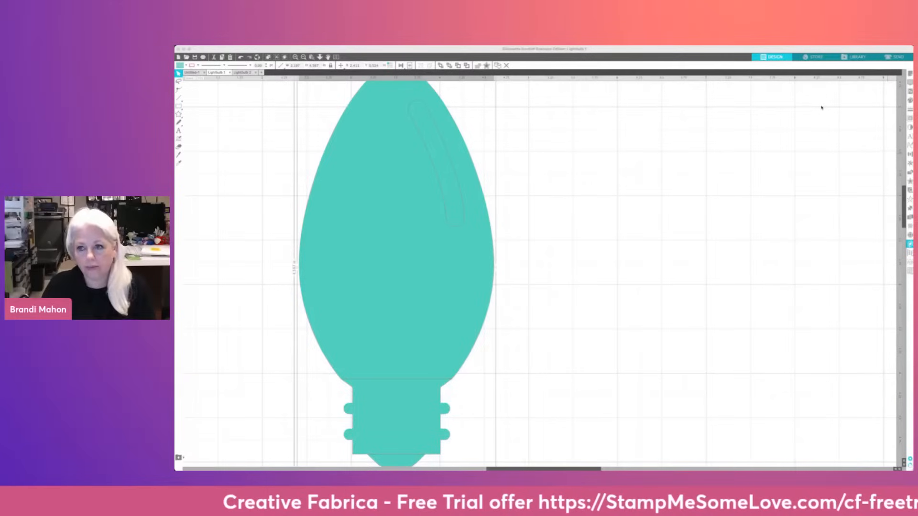
{"action": "key", "text": "Delete"}
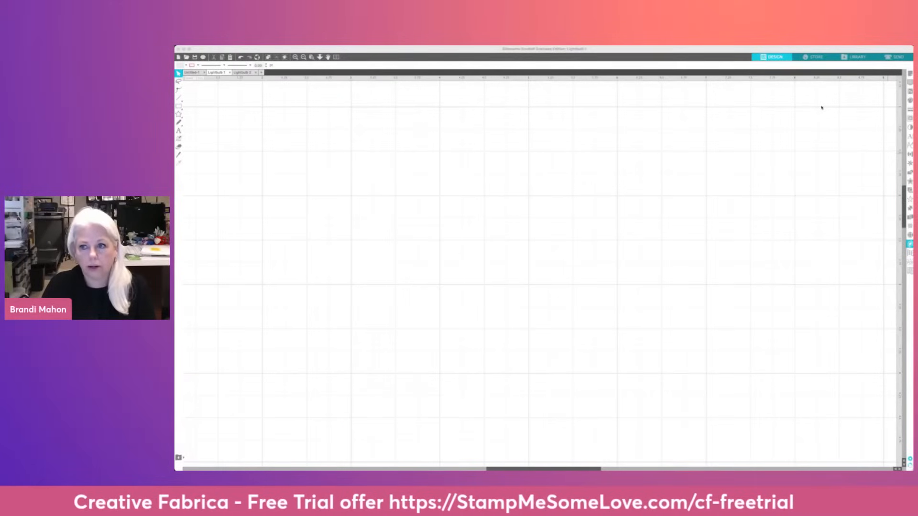
{"action": "key", "text": "super+z"}
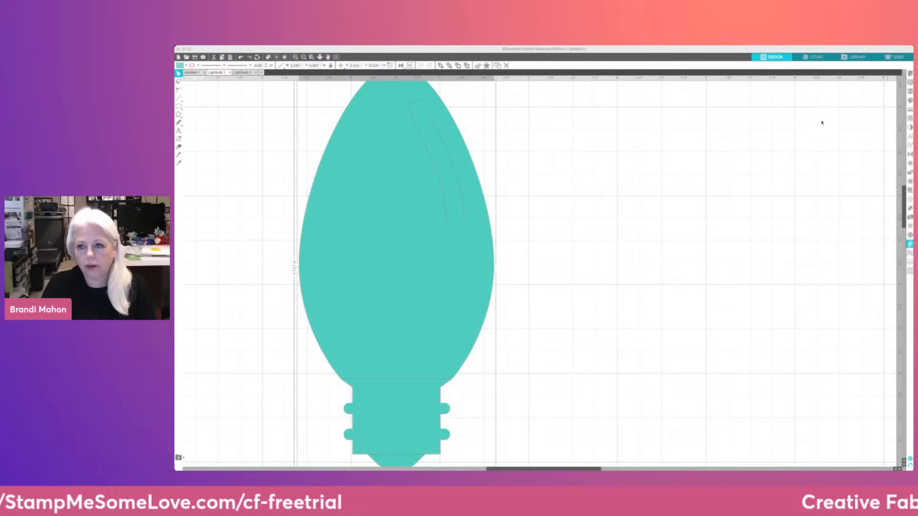
Bring one pink bulb onto the page and arrange it beside the turquoise bulb near the page's upper edge
{"action": "left_click", "coordinate": [534, 272]}
{"action": "mouse_move", "coordinate": [450, 172]}
{"action": "left_mouse_down"}
{"action": "mouse_move", "coordinate": [473, 172]}
{"action": "mouse_move", "coordinate": [463, 174]}
{"action": "left_mouse_up"}
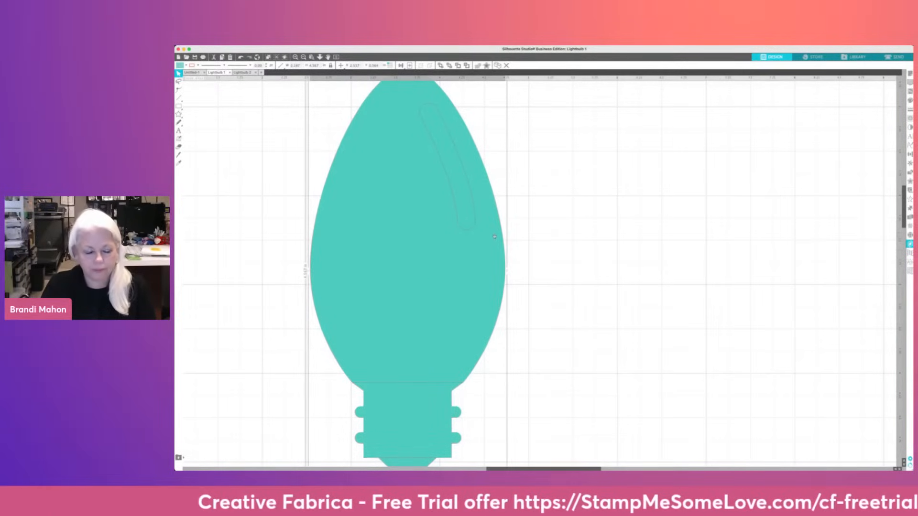
{"action": "scroll", "coordinate": [536, 282], "scroll_direction": "down", "scroll_amount": 5}
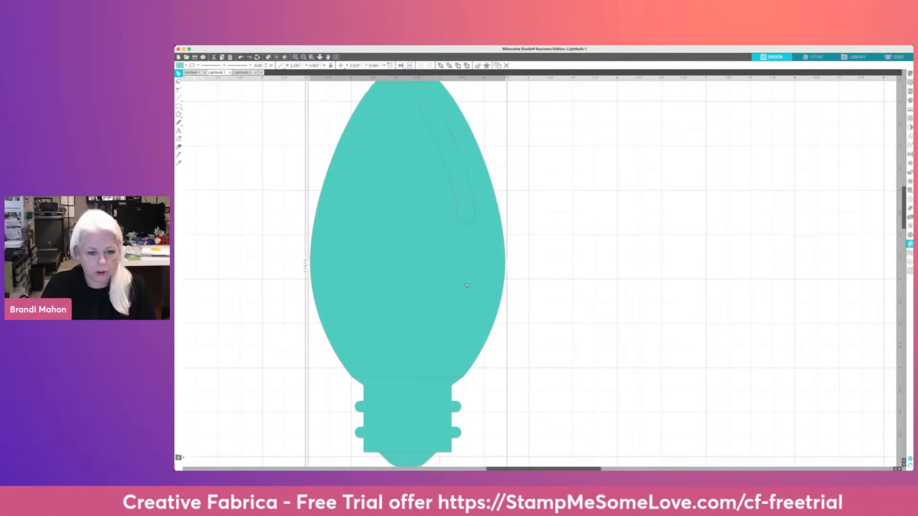
{"action": "left_click", "coordinate": [607, 280]}
{"action": "key", "text": "super+minus"}
{"action": "key", "text": "super+minus"}
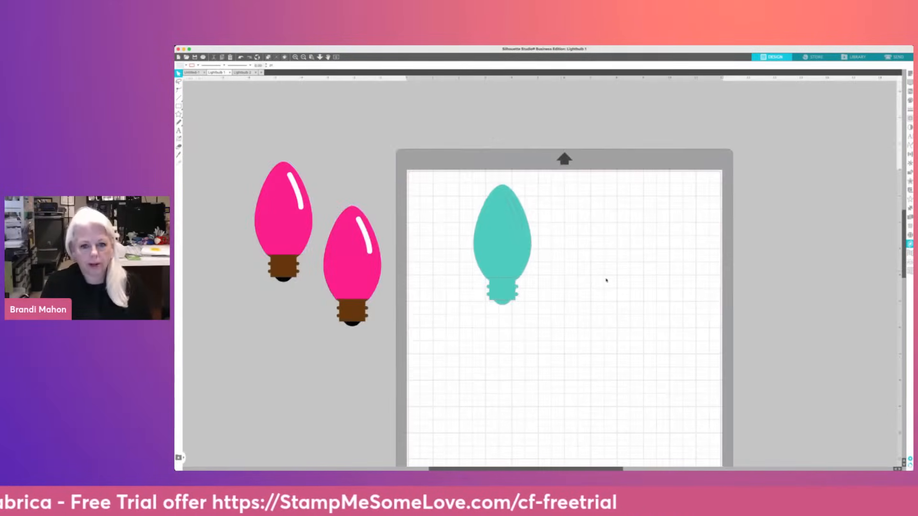
{"action": "left_click_drag", "start_coordinate": [367, 264], "coordinate": [620, 266]}
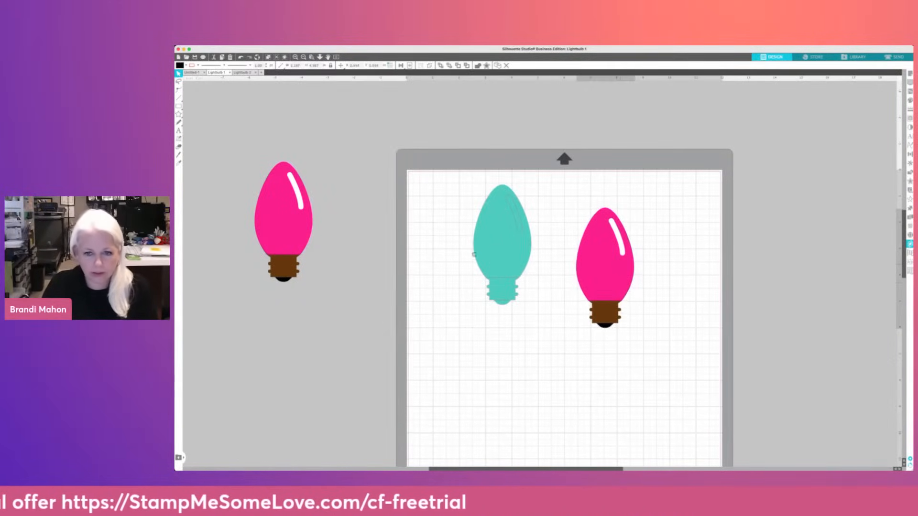
{"action": "left_click_drag", "start_coordinate": [492, 246], "coordinate": [431, 237]}
{"action": "left_click_drag", "start_coordinate": [599, 305], "coordinate": [530, 277]}
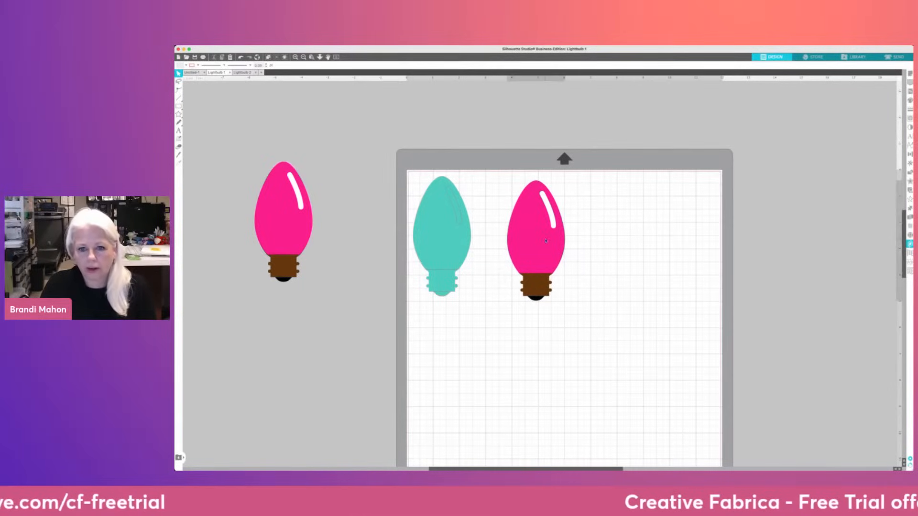
Compare the bulbs by selecting each in turn, and delete the turquoise bulb from the page
{"action": "left_click", "coordinate": [546, 242]}
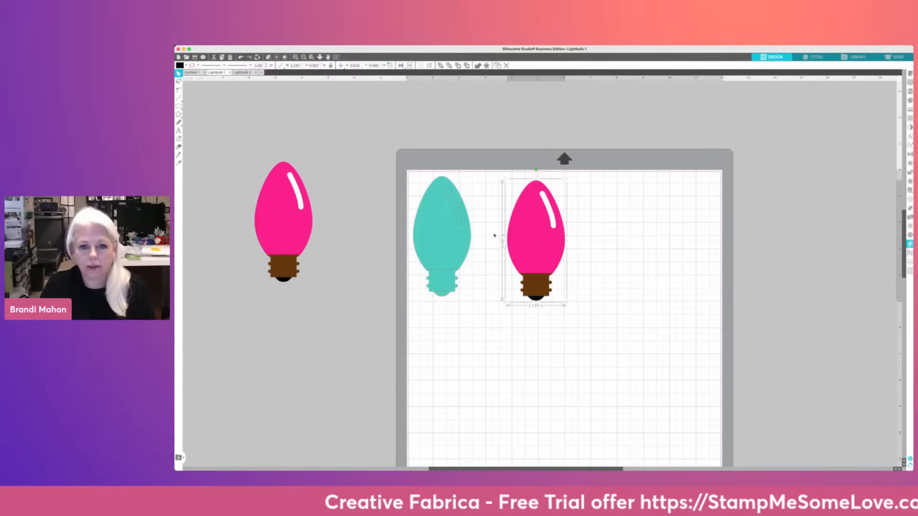
{"action": "left_click", "coordinate": [441, 229]}
{"action": "left_click", "coordinate": [291, 219]}
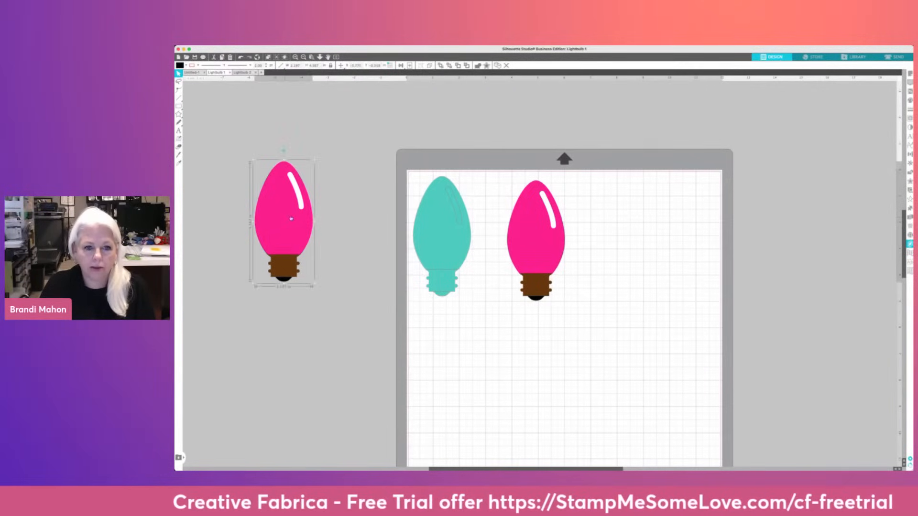
{"action": "left_click", "coordinate": [441, 229]}
{"action": "left_click", "coordinate": [527, 229]}
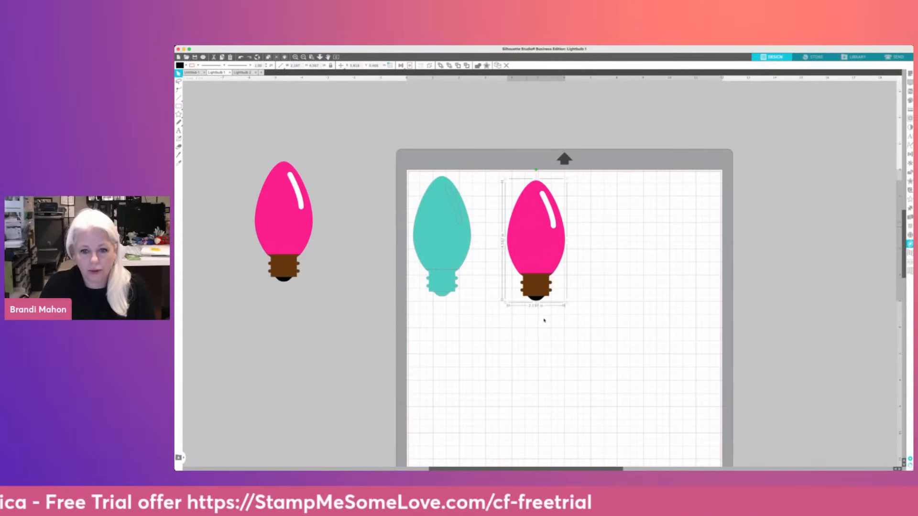
{"action": "left_click", "coordinate": [434, 212]}
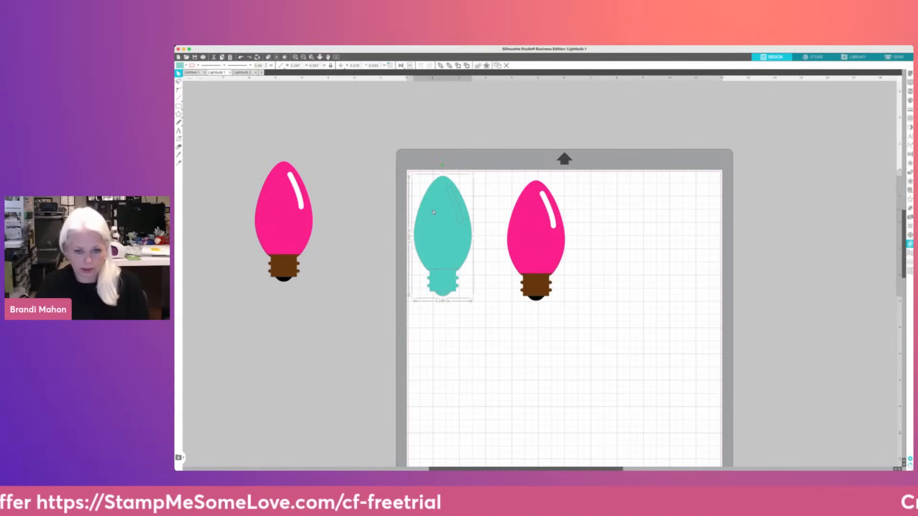
{"action": "key", "text": "Delete"}
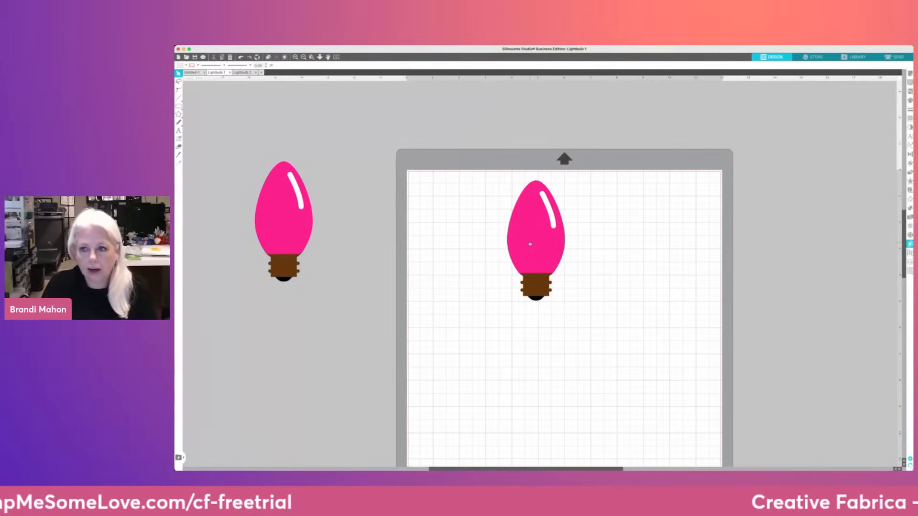
Delete the separate white highlight piece of the pink bulb on the page, moving the pink glass aside and back onto its base
{"action": "left_click_drag", "start_coordinate": [532, 243], "coordinate": [489, 239]}
{"action": "left_click", "coordinate": [506, 201]}
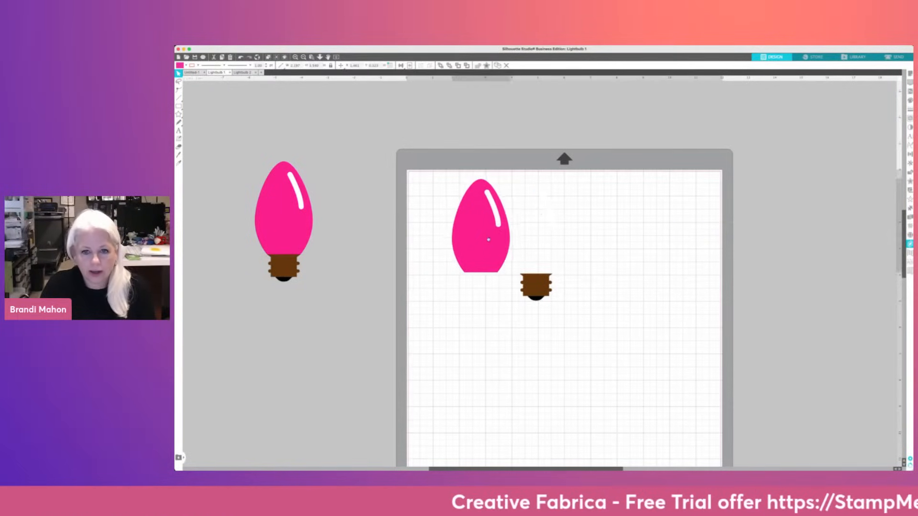
{"action": "left_click", "coordinate": [555, 215]}
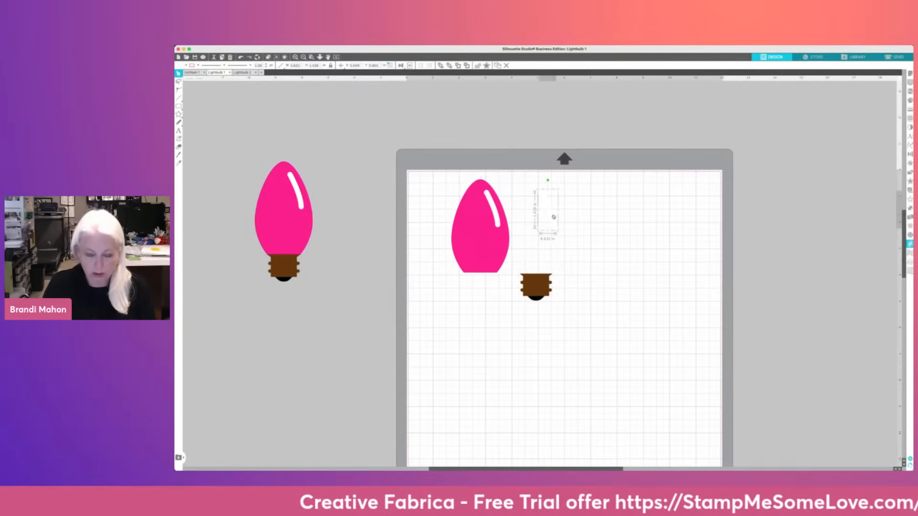
{"action": "key", "text": "Delete"}
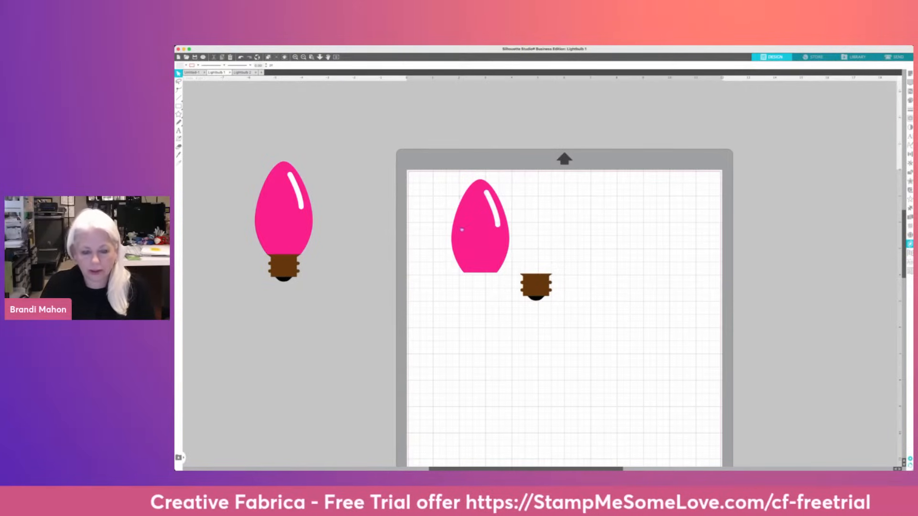
{"action": "left_click_drag", "start_coordinate": [476, 232], "coordinate": [533, 233]}
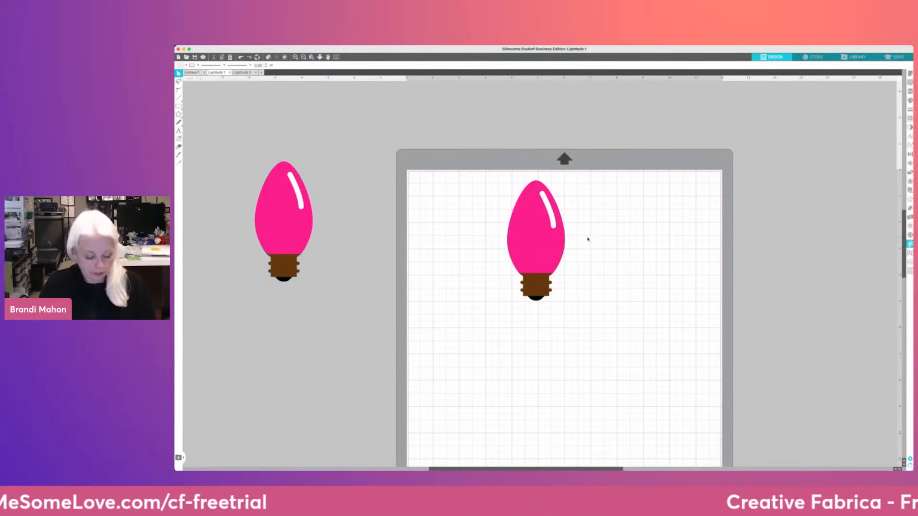
Move the pink glass piece away from the brown base so the bulb's parts lie separately
{"action": "scroll", "coordinate": [587, 239], "scroll_direction": "up", "scroll_amount": 5}
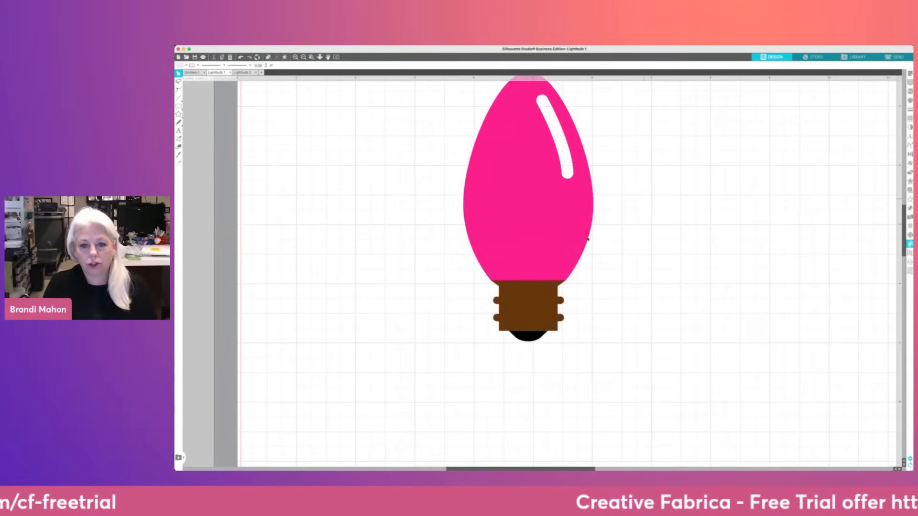
{"action": "left_click_drag", "start_coordinate": [522, 181], "coordinate": [424, 187]}
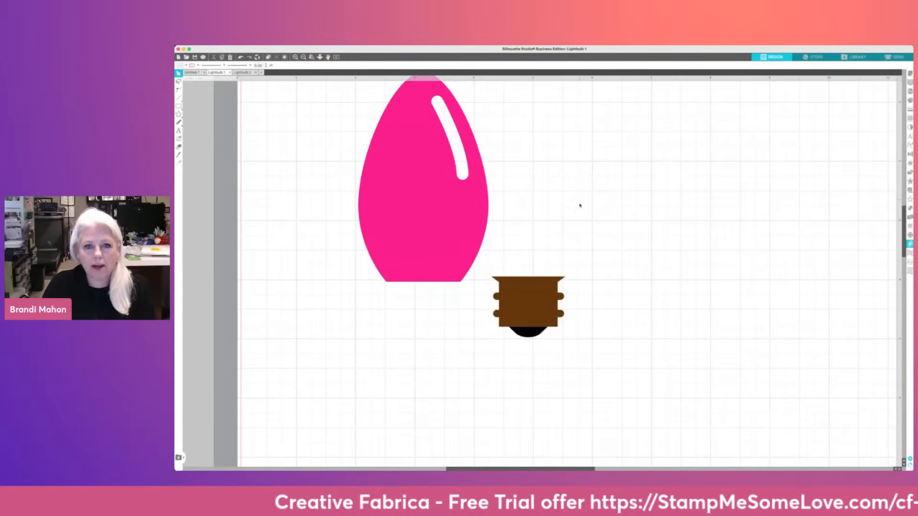
Open the pink glass for point editing and stretch the lower end of its white highlight cutout downward into a longer, narrower tip
{"action": "scroll", "coordinate": [580, 206], "scroll_direction": "up", "scroll_amount": 1}
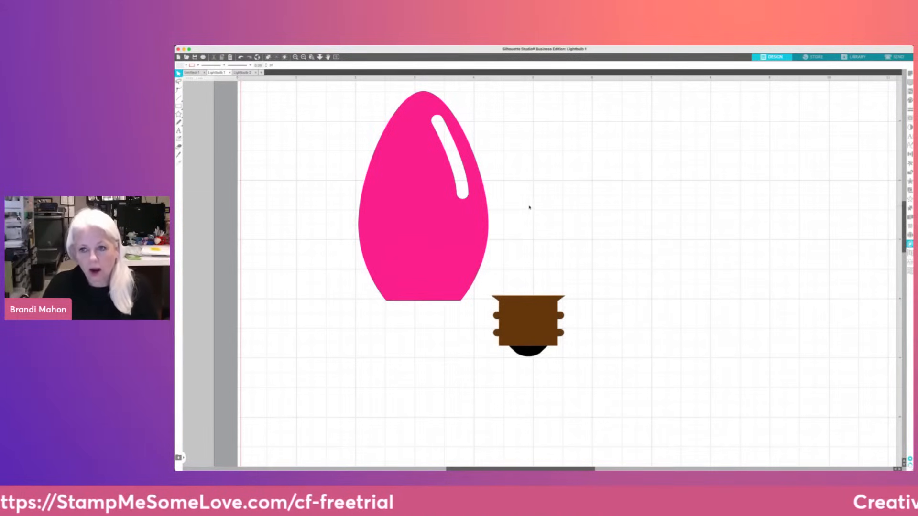
{"action": "left_click", "coordinate": [451, 218]}
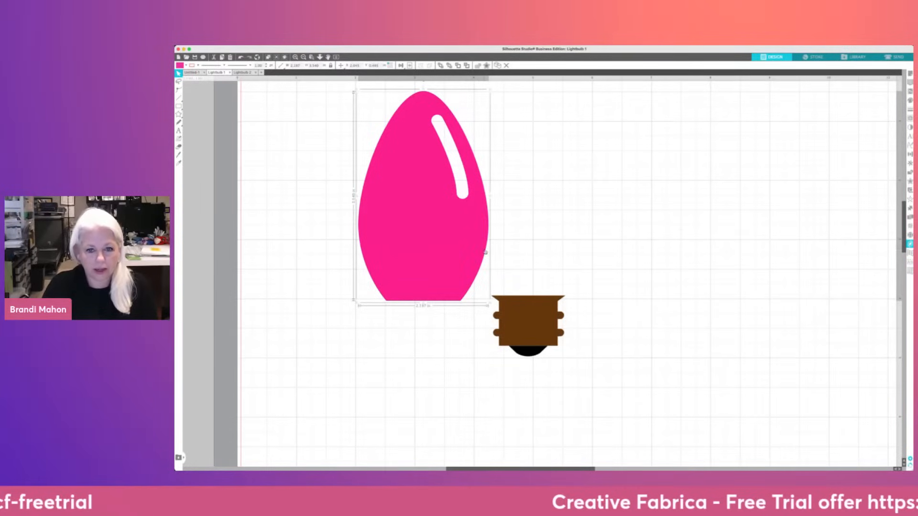
{"action": "double_click", "coordinate": [486, 252]}
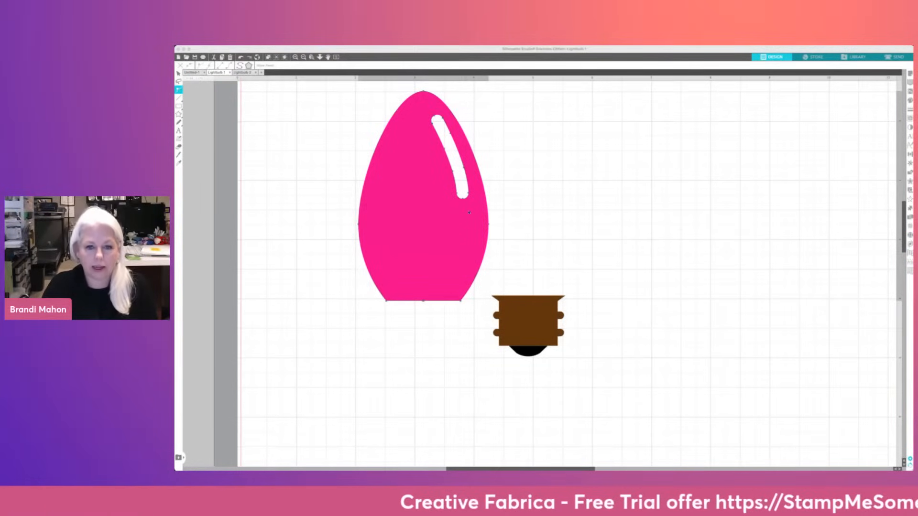
{"action": "left_click_drag", "start_coordinate": [462, 199], "coordinate": [466, 222]}
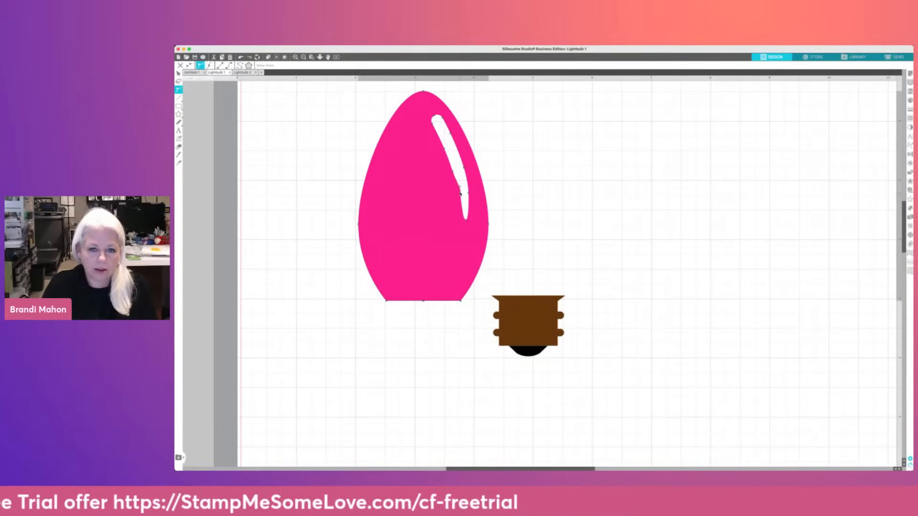
Narrow the highlight cutout by moving the points along its inner left edge toward its right edge
{"action": "left_click_drag", "start_coordinate": [454, 171], "coordinate": [456, 169]}
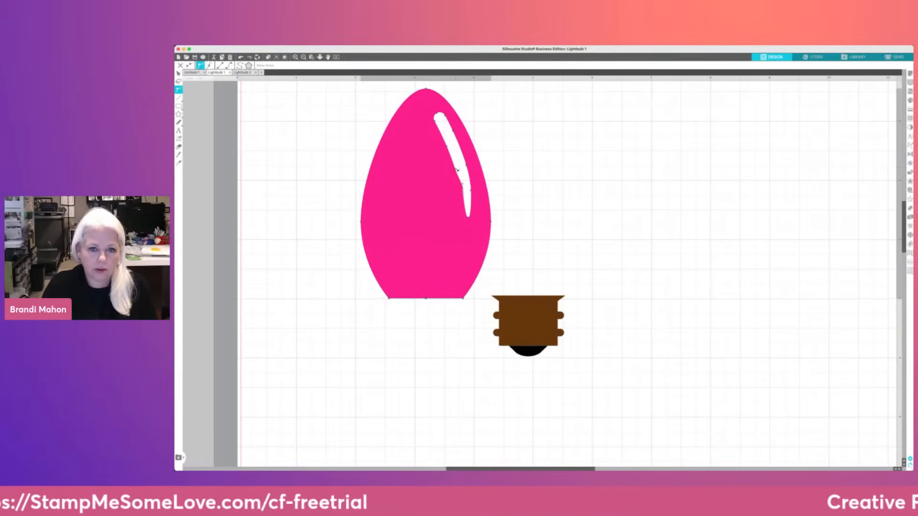
{"action": "left_click", "coordinate": [455, 168]}
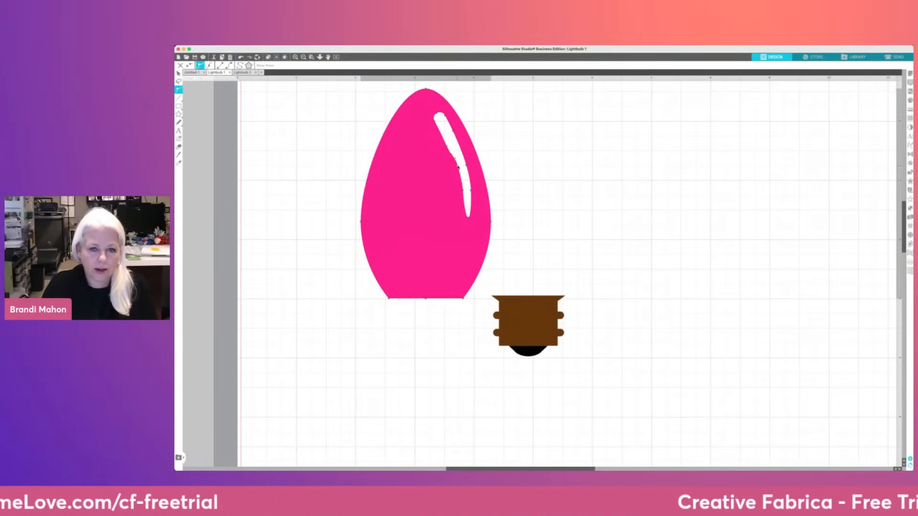
{"action": "left_click_drag", "start_coordinate": [447, 147], "coordinate": [451, 143]}
{"action": "left_click", "coordinate": [449, 147]}
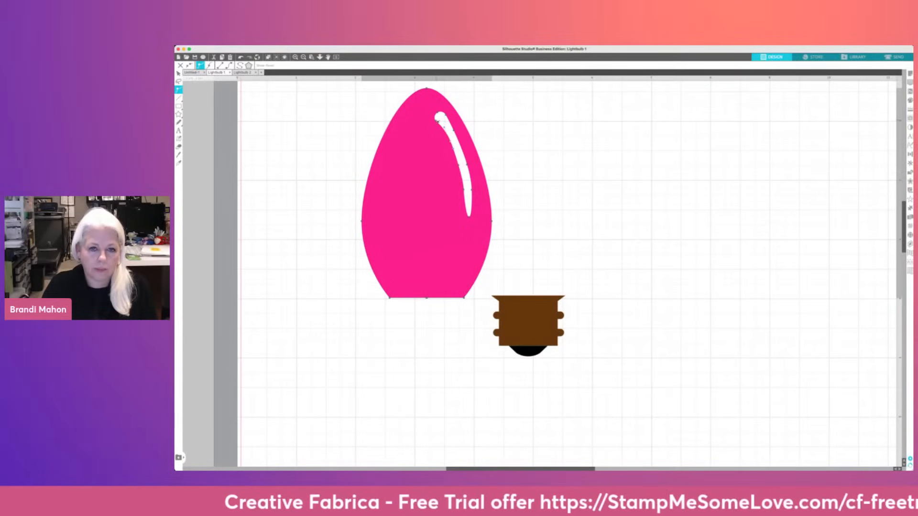
{"action": "left_click", "coordinate": [436, 121]}
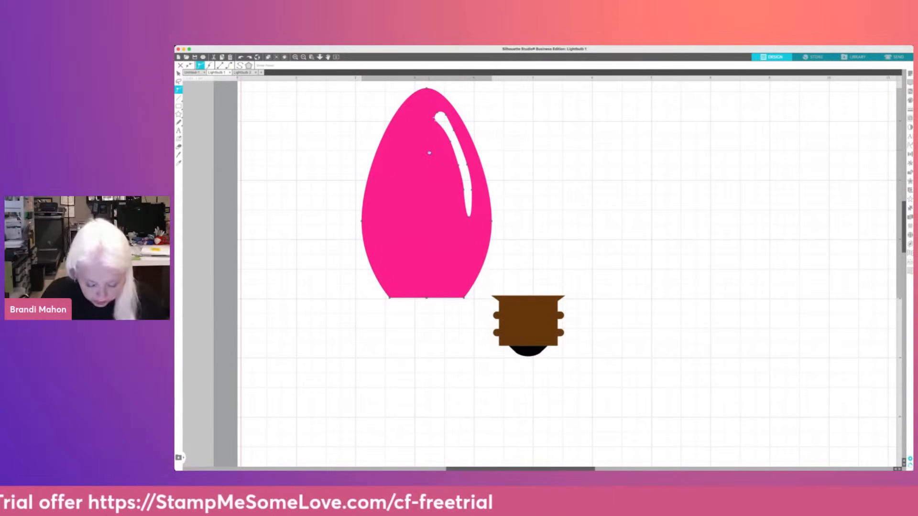
Try to reshape the rounded upper end of the highlight cutout by moving its left point outward, undoing each attempt
{"action": "scroll", "coordinate": [430, 152], "scroll_direction": "up", "scroll_amount": 5}
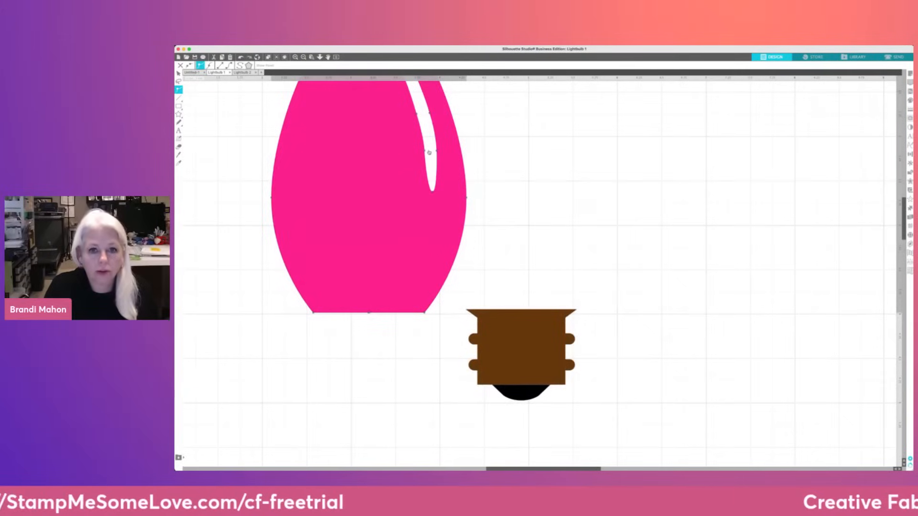
{"action": "scroll", "coordinate": [430, 153], "scroll_direction": "up", "scroll_amount": 10}
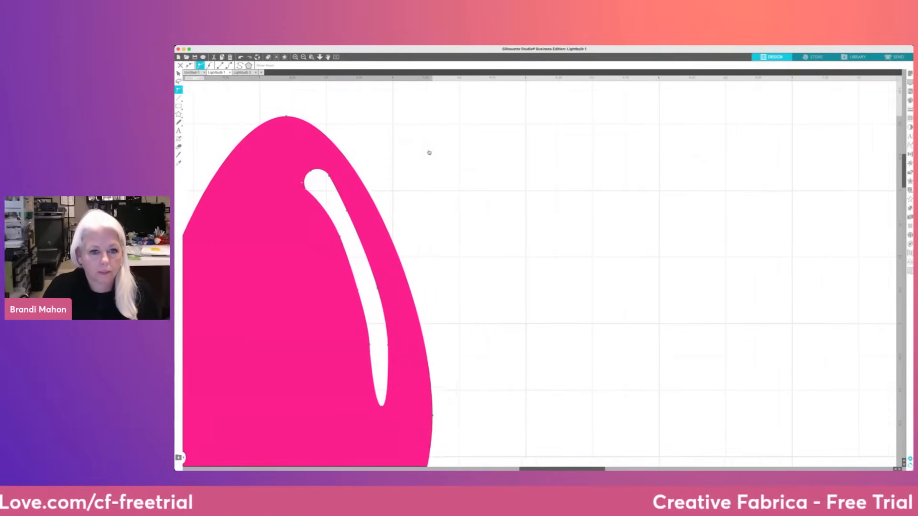
{"action": "scroll", "coordinate": [428, 152], "scroll_direction": "left", "scroll_amount": 3}
{"action": "left_click", "coordinate": [262, 127]}
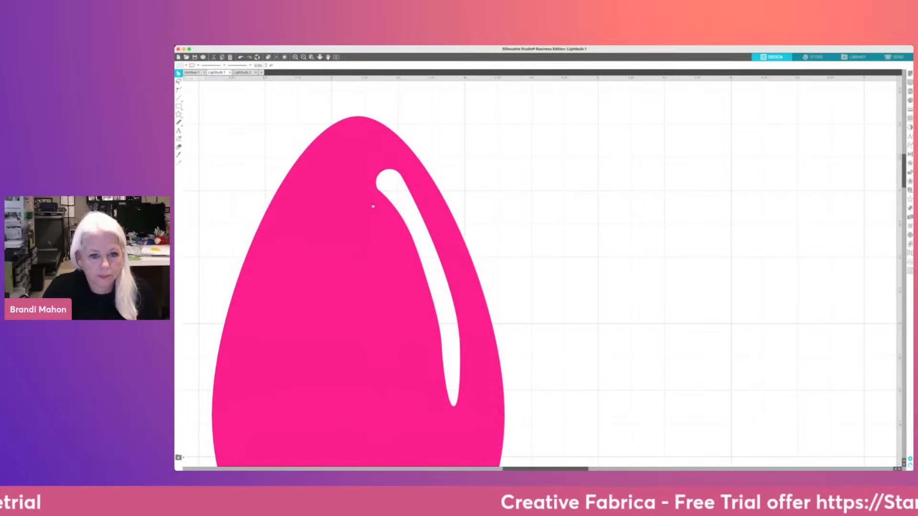
{"action": "double_click", "coordinate": [388, 201]}
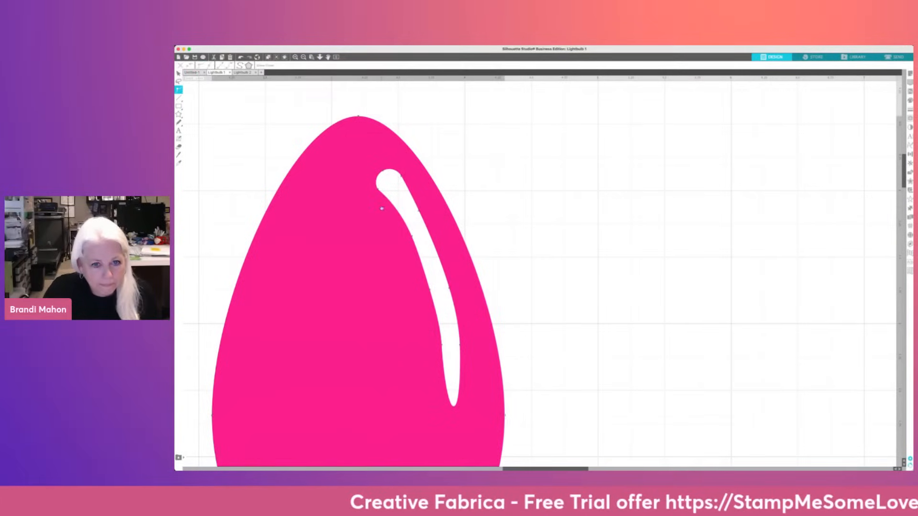
{"action": "mouse_move", "coordinate": [380, 190]}
{"action": "left_mouse_down"}
{"action": "mouse_move", "coordinate": [385, 178]}
{"action": "mouse_move", "coordinate": [371, 175]}
{"action": "left_mouse_up"}
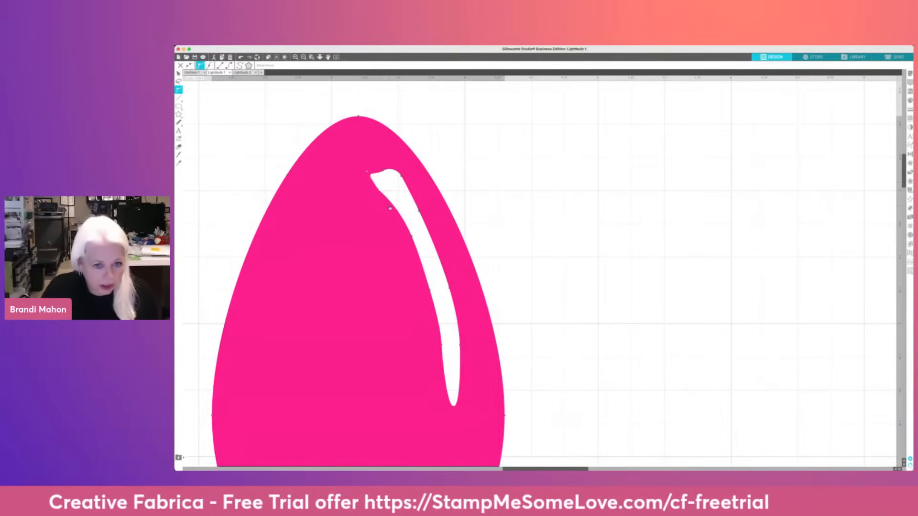
{"action": "key", "text": "super+z"}
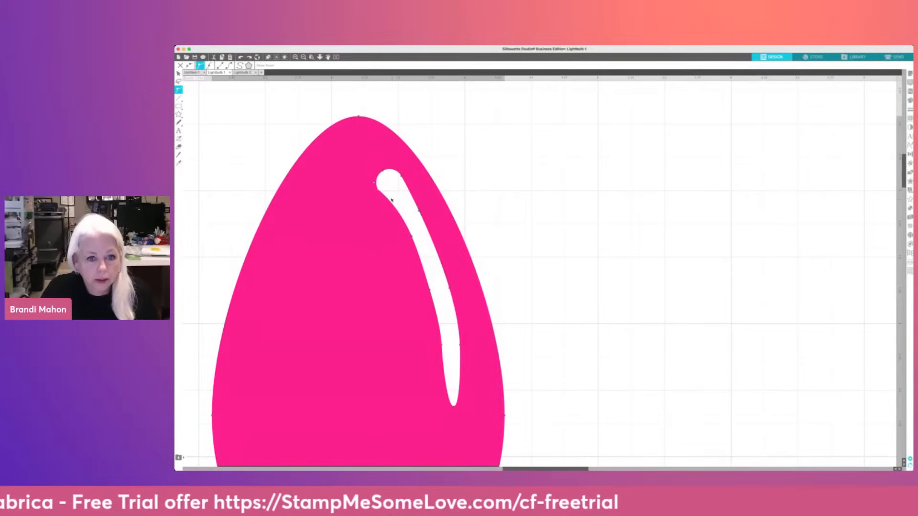
{"action": "left_click_drag", "start_coordinate": [375, 182], "coordinate": [377, 172]}
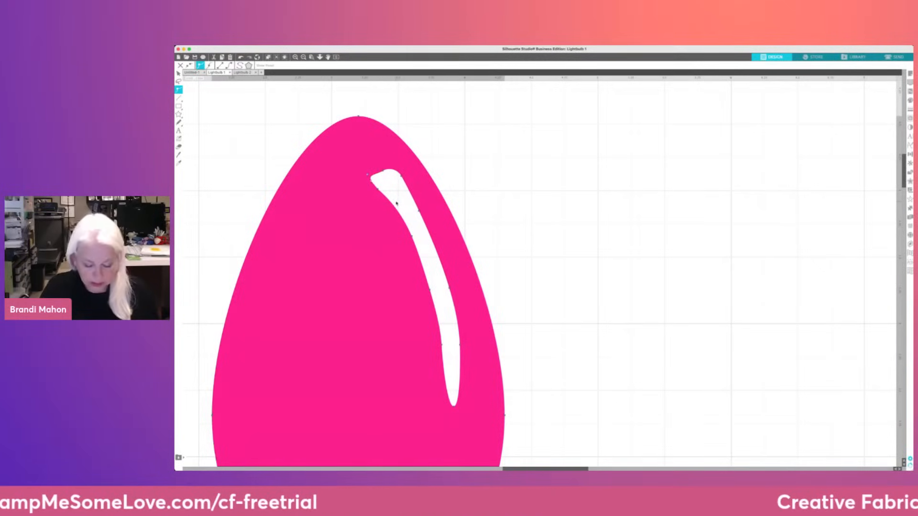
{"action": "key", "text": "super+z"}
Slim the upper part of the highlight cutout by moving its edge points inward
{"action": "scroll", "coordinate": [396, 200], "scroll_direction": "down", "scroll_amount": 2}
{"action": "scroll", "coordinate": [390, 194], "scroll_direction": "right", "scroll_amount": 1}
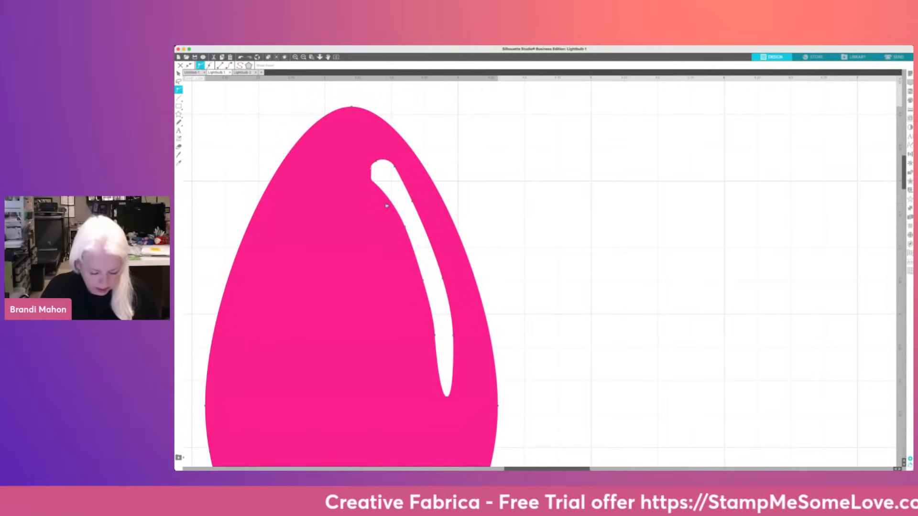
{"action": "scroll", "coordinate": [387, 206], "scroll_direction": "left", "scroll_amount": 2}
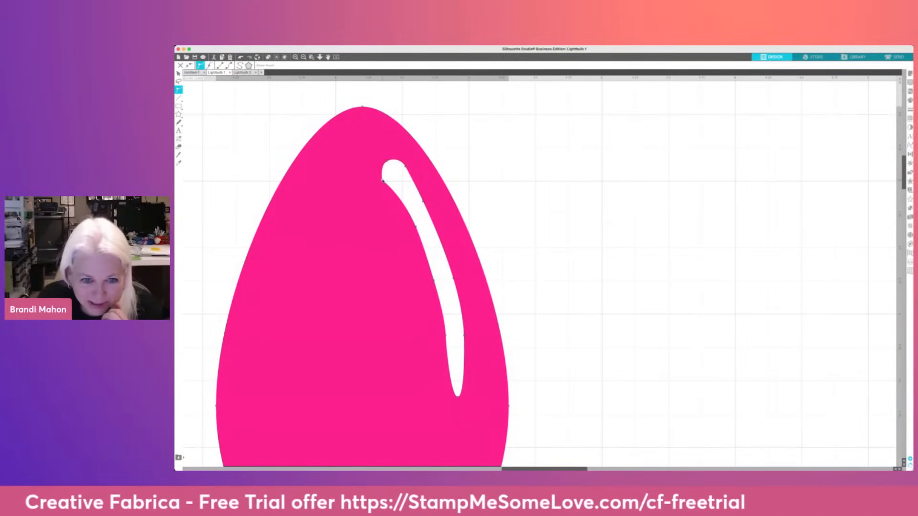
{"action": "left_click_drag", "start_coordinate": [383, 180], "coordinate": [423, 207]}
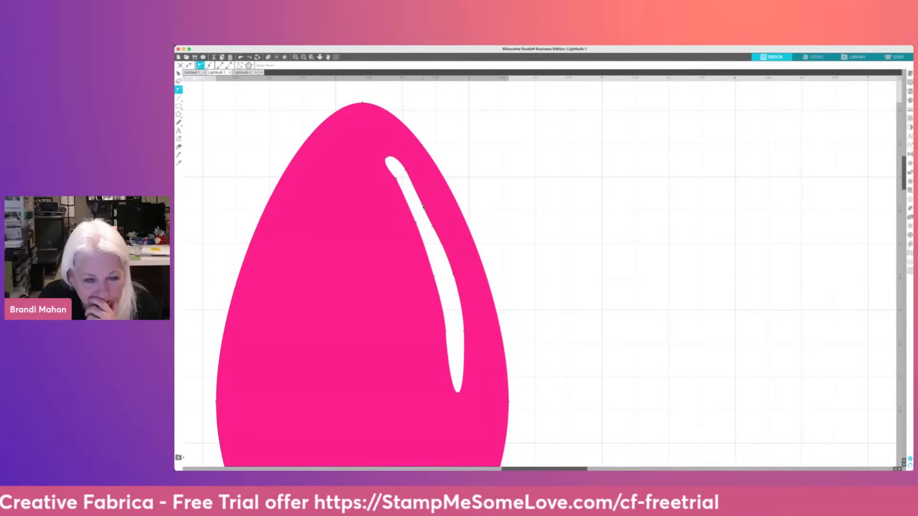
Pull the points on the cutout's right edge inward, extend its upper tip upward, and finish point editing
{"action": "left_click_drag", "start_coordinate": [455, 275], "coordinate": [452, 280]}
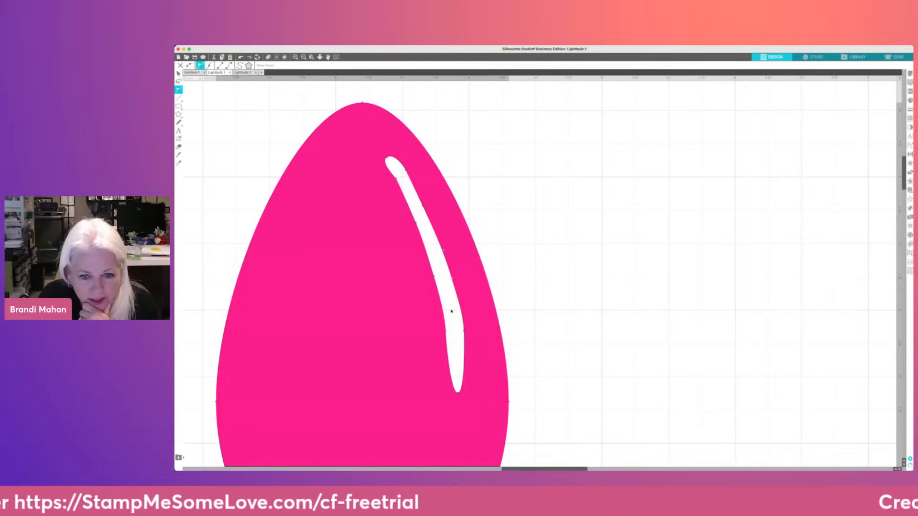
{"action": "left_click_drag", "start_coordinate": [465, 332], "coordinate": [460, 333]}
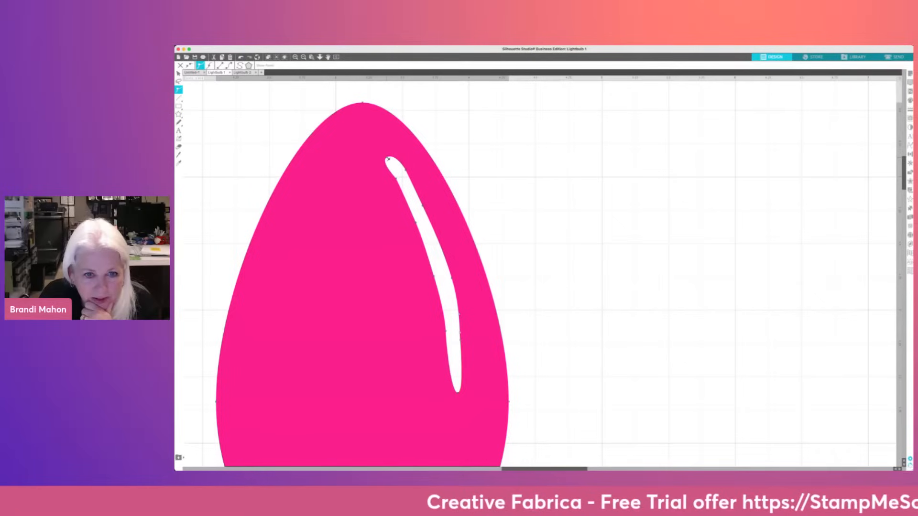
{"action": "left_click_drag", "start_coordinate": [388, 157], "coordinate": [383, 149]}
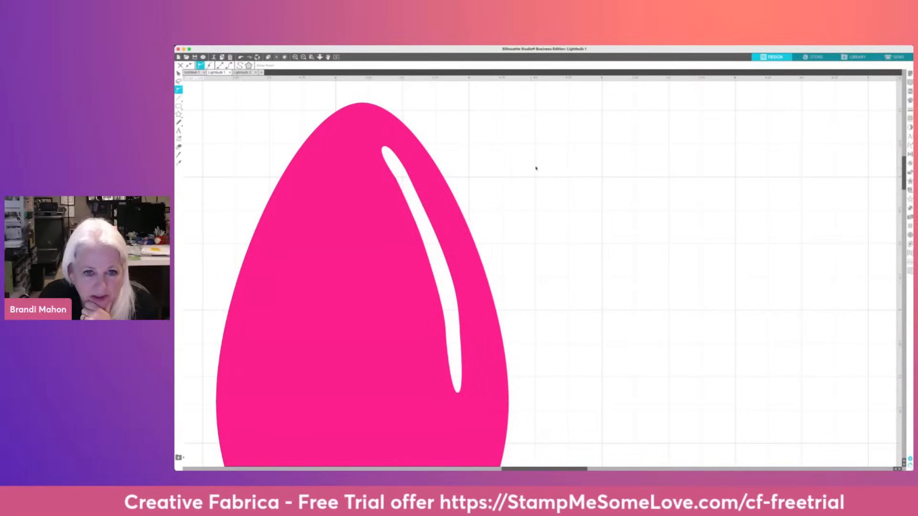
{"action": "key", "text": "Escape"}
Edit the points around the highlight cutout's upper end again to shape it into a narrow tapered tip
{"action": "left_click", "coordinate": [395, 178]}
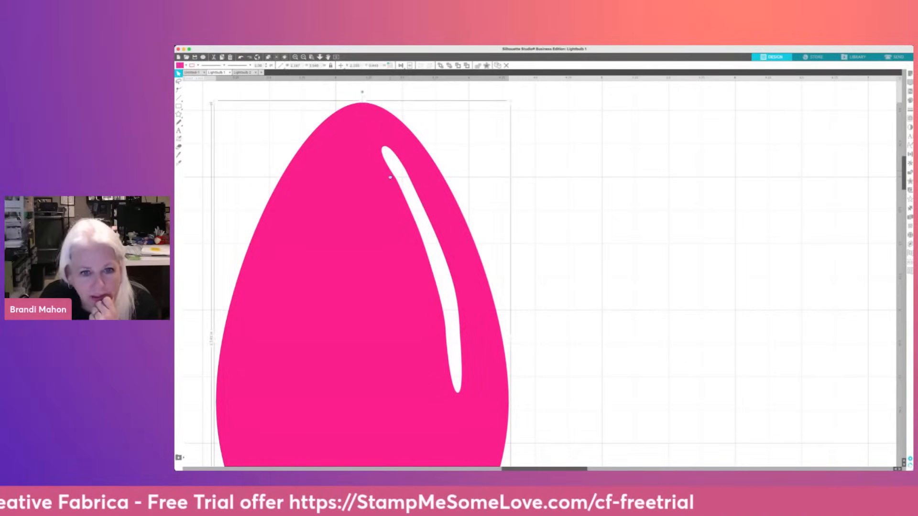
{"action": "double_click", "coordinate": [394, 180]}
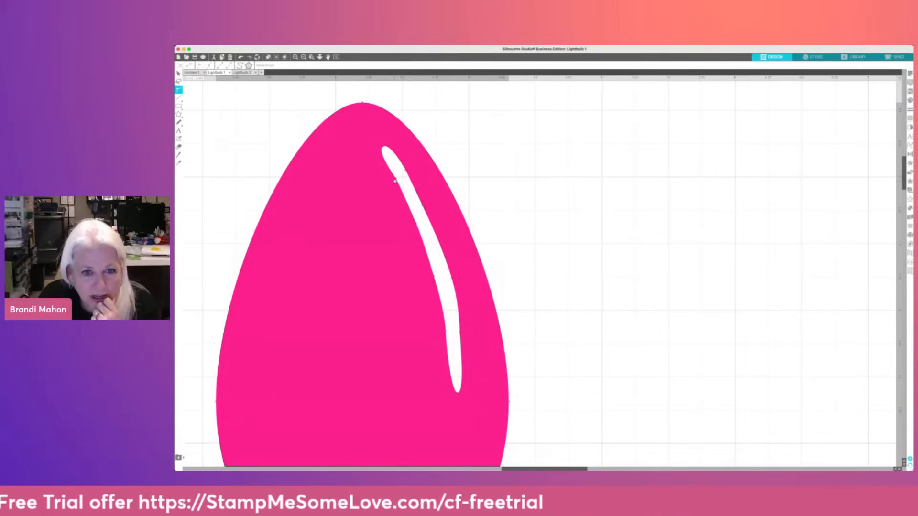
{"action": "left_click", "coordinate": [396, 176]}
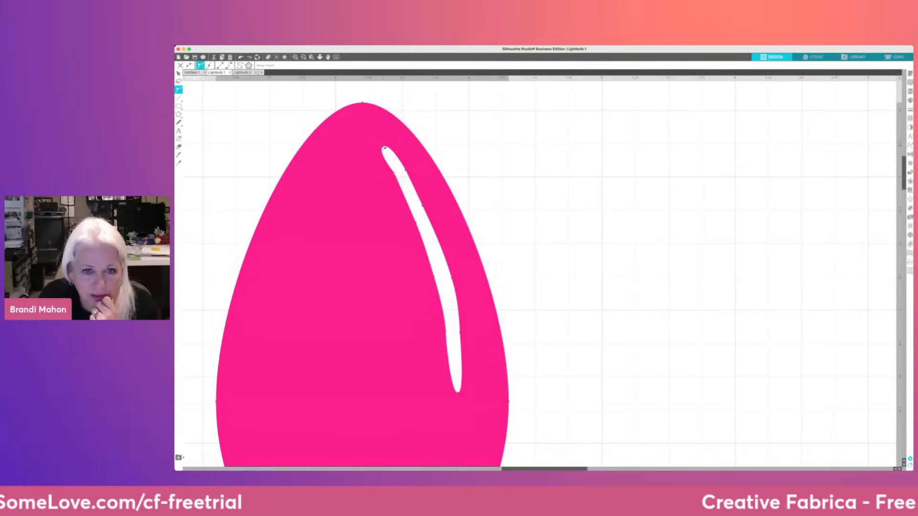
{"action": "left_click_drag", "start_coordinate": [384, 148], "coordinate": [387, 152]}
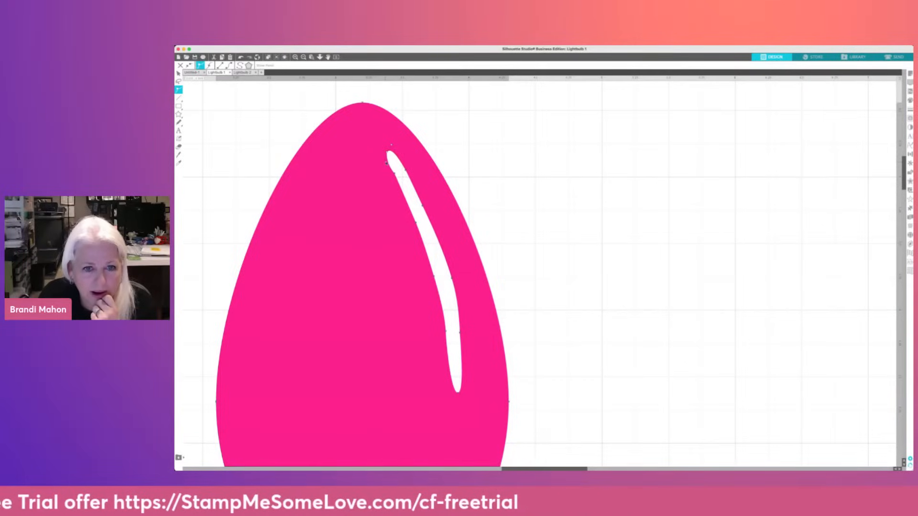
{"action": "left_click_drag", "start_coordinate": [386, 163], "coordinate": [388, 163]}
{"action": "scroll", "coordinate": [440, 216], "scroll_direction": "left", "scroll_amount": 1}
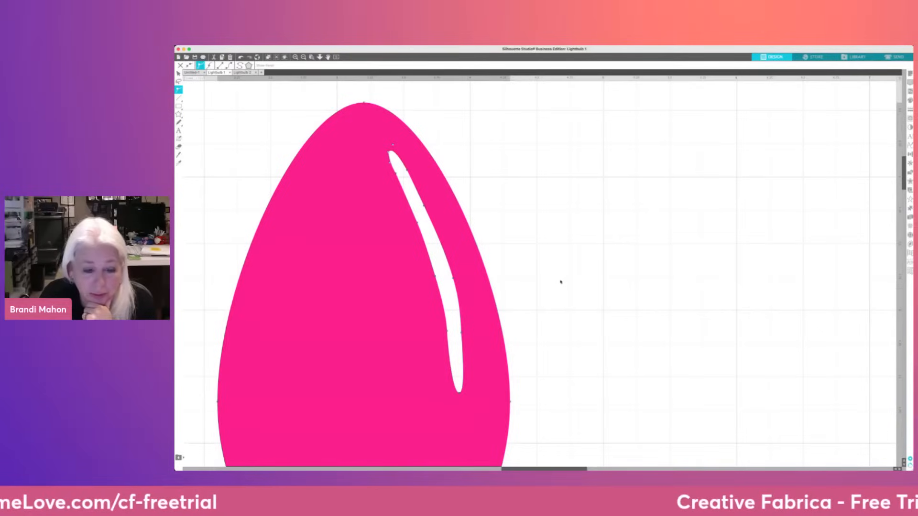
{"action": "left_click", "coordinate": [518, 291]}
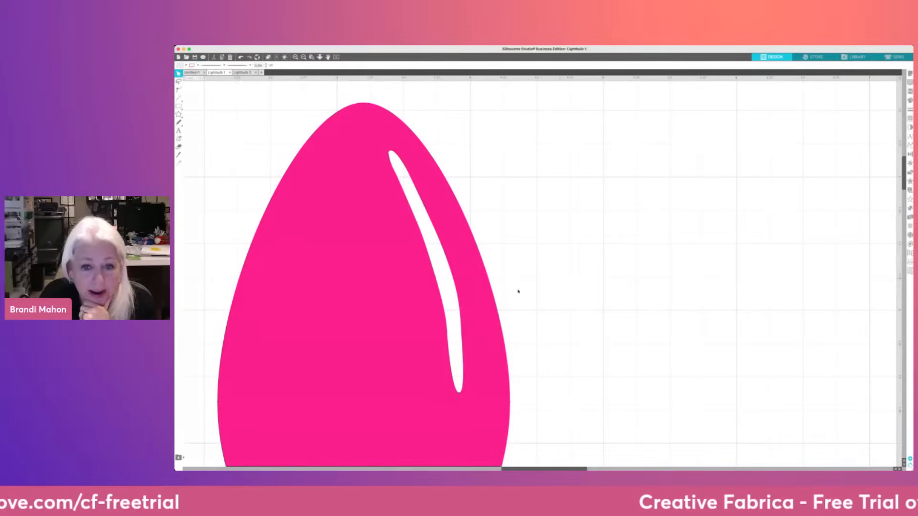
Move the point midway down the highlight cutout's right edge slightly inward and leave point editing
{"action": "left_click", "coordinate": [458, 293]}
{"action": "double_click", "coordinate": [458, 295]}
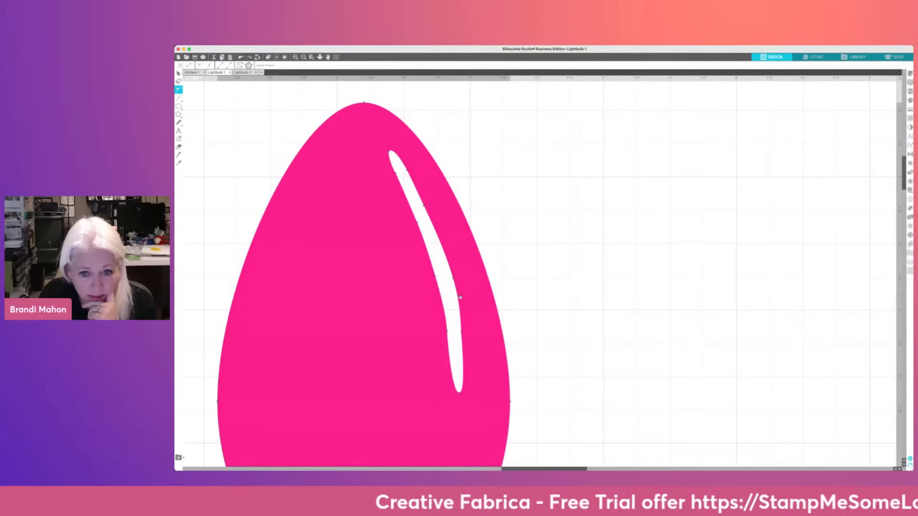
{"action": "left_click", "coordinate": [459, 299]}
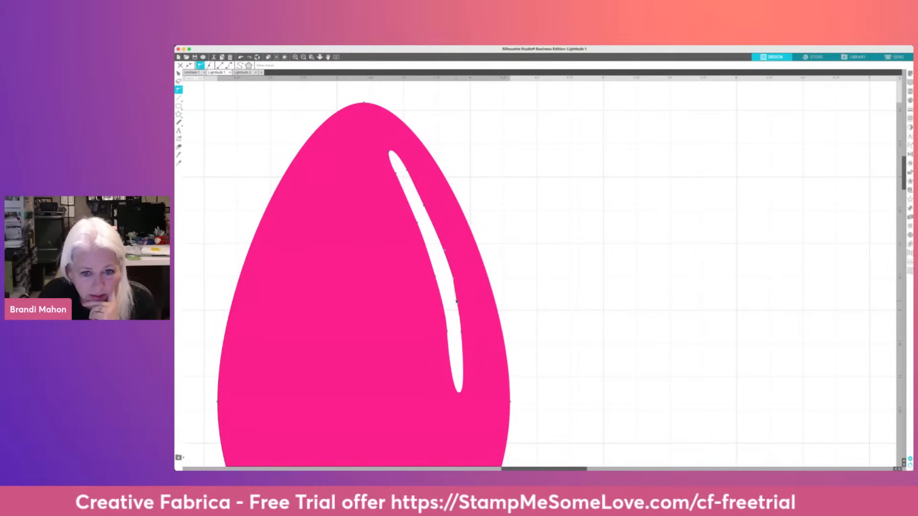
{"action": "left_click", "coordinate": [537, 293]}
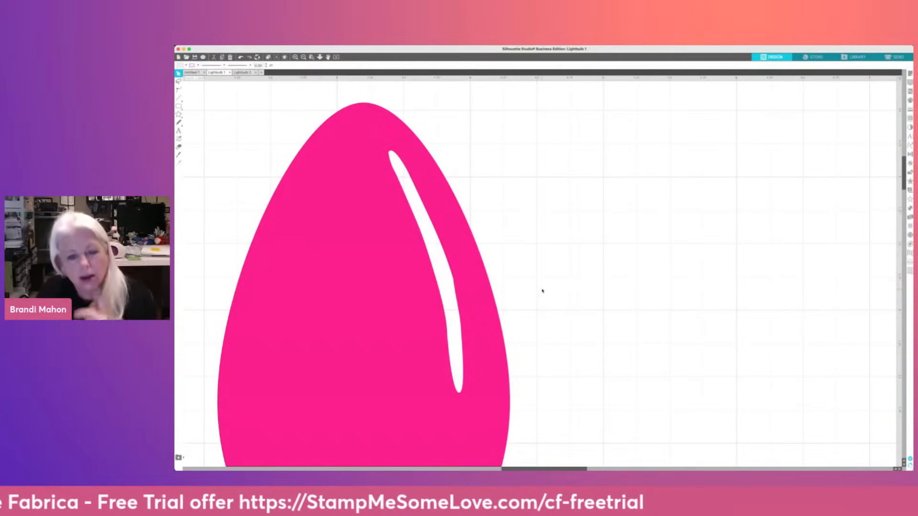
Simplify the points of the pink glass shape to smooth the curves of its highlight cutout
{"action": "left_click", "coordinate": [453, 281]}
{"action": "double_click", "coordinate": [453, 279]}
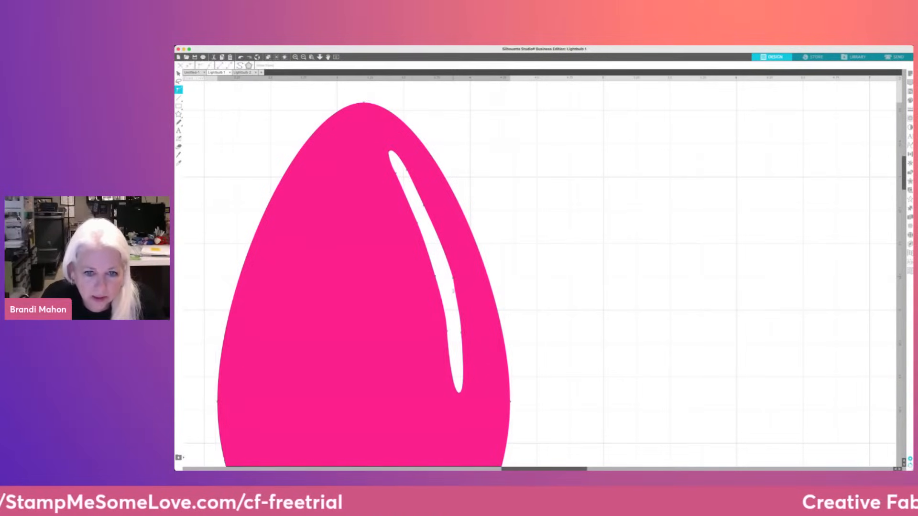
{"action": "left_click", "coordinate": [839, 168]}
{"action": "left_click", "coordinate": [592, 277]}
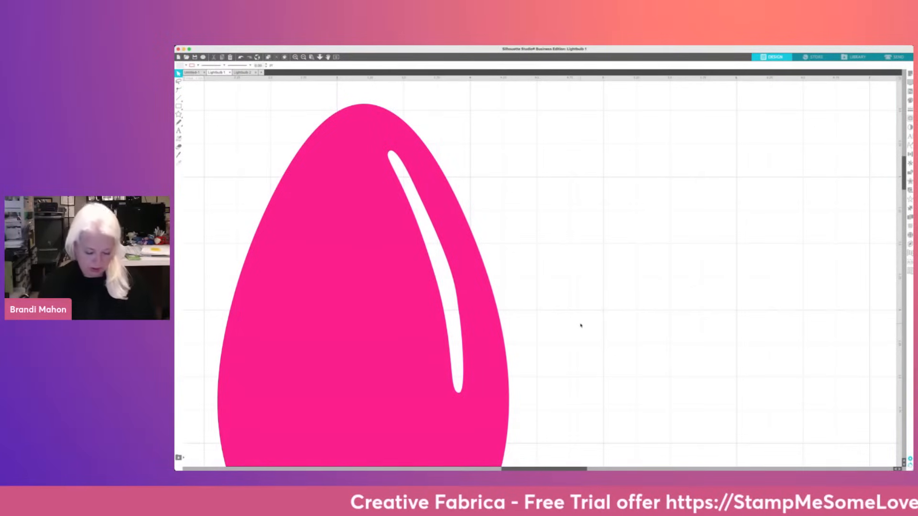
Move the reshaped pink glass farther up and away from the brown base, onto the page's upper edge
{"action": "scroll", "coordinate": [581, 325], "scroll_direction": "down", "scroll_amount": 3}
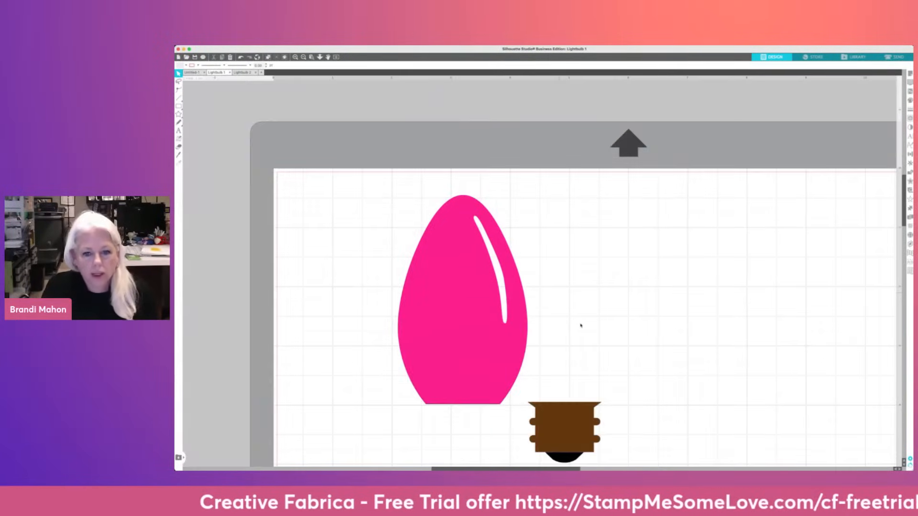
{"action": "scroll", "coordinate": [581, 325], "scroll_direction": "down", "scroll_amount": 2}
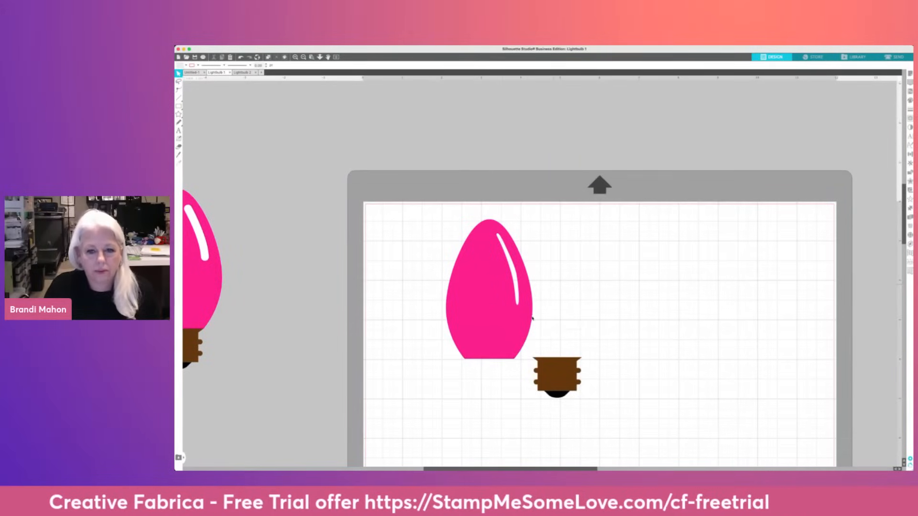
{"action": "left_click_drag", "start_coordinate": [485, 293], "coordinate": [468, 269]}
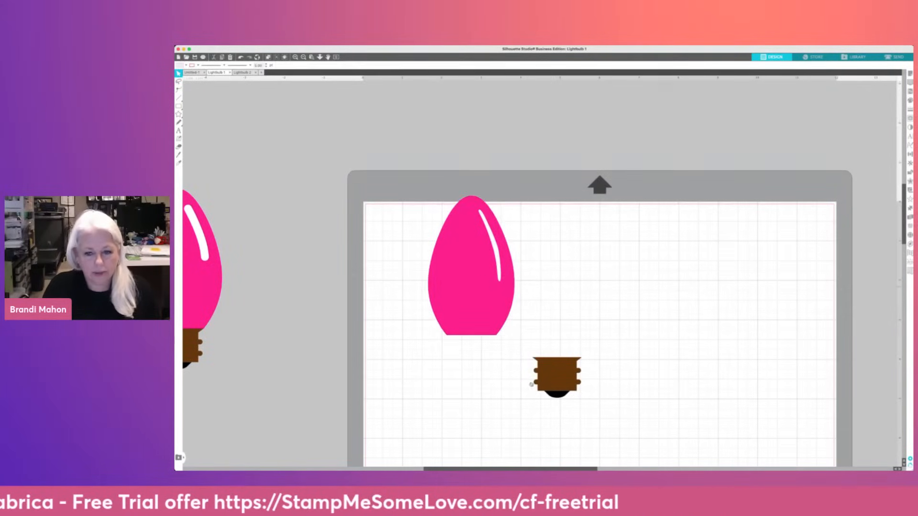
Try the brown base against the lower edge of the pink glass, and set it aside next to the glass
{"action": "left_click_drag", "start_coordinate": [563, 374], "coordinate": [474, 354]}
{"action": "left_click", "coordinate": [497, 357]}
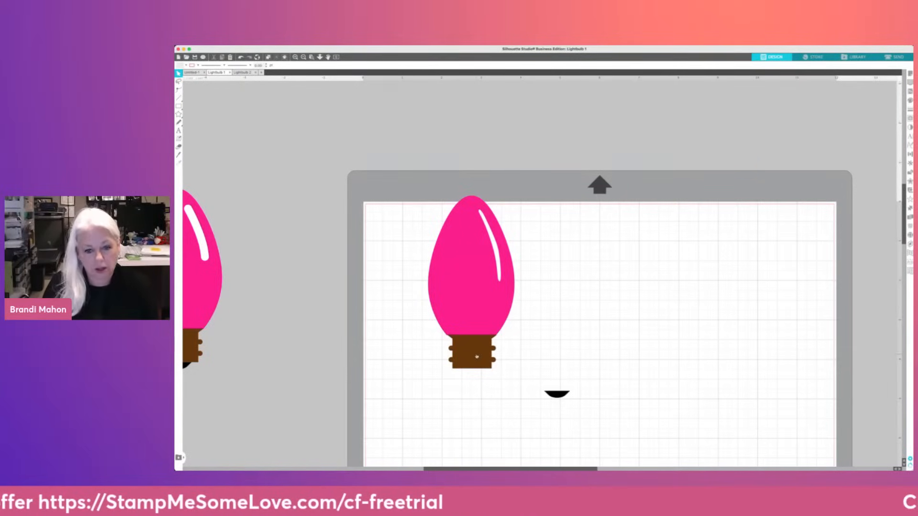
{"action": "left_click", "coordinate": [477, 357]}
{"action": "left_click_drag", "start_coordinate": [482, 363], "coordinate": [542, 361]}
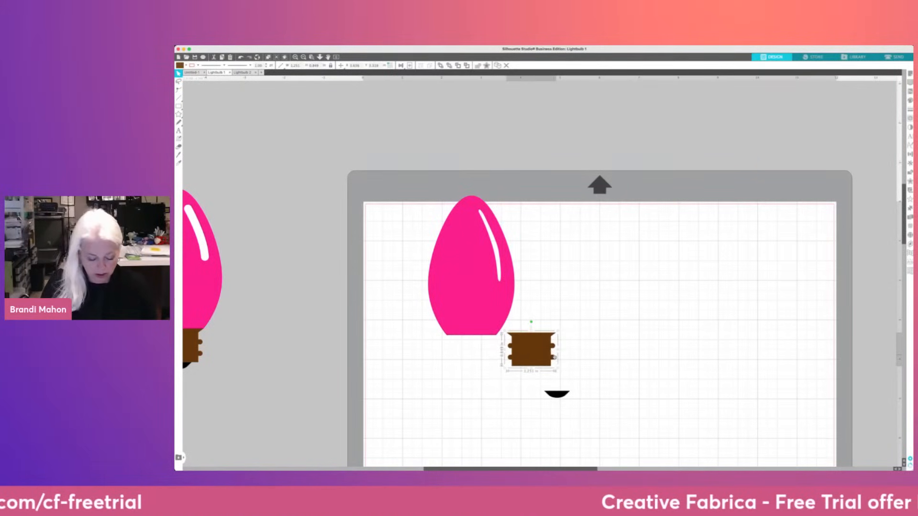
Delete the points forming the lower knob on the brown base's right side so that part of the edge is straight
{"action": "scroll", "coordinate": [554, 357], "scroll_direction": "up", "scroll_amount": 5}
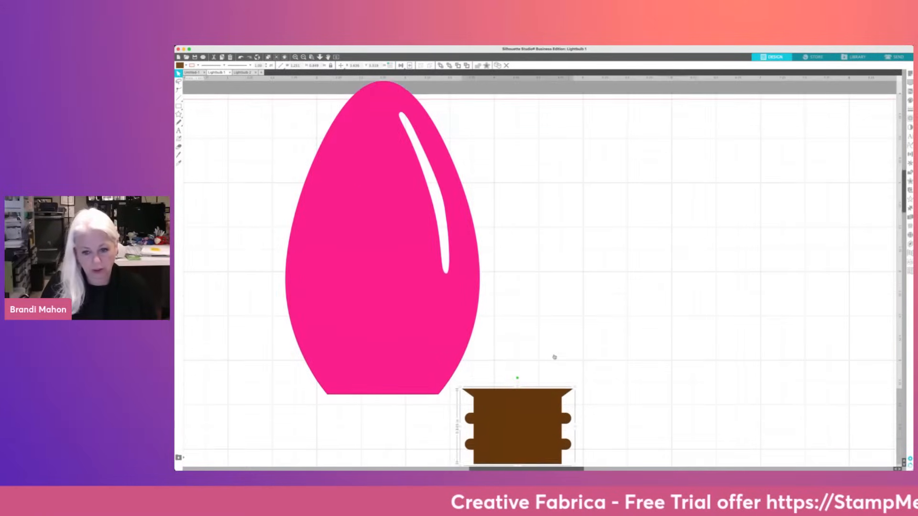
{"action": "scroll", "coordinate": [555, 357], "scroll_direction": "down", "scroll_amount": 3}
{"action": "key", "text": "super+plus"}
{"action": "key", "text": "super+plus"}
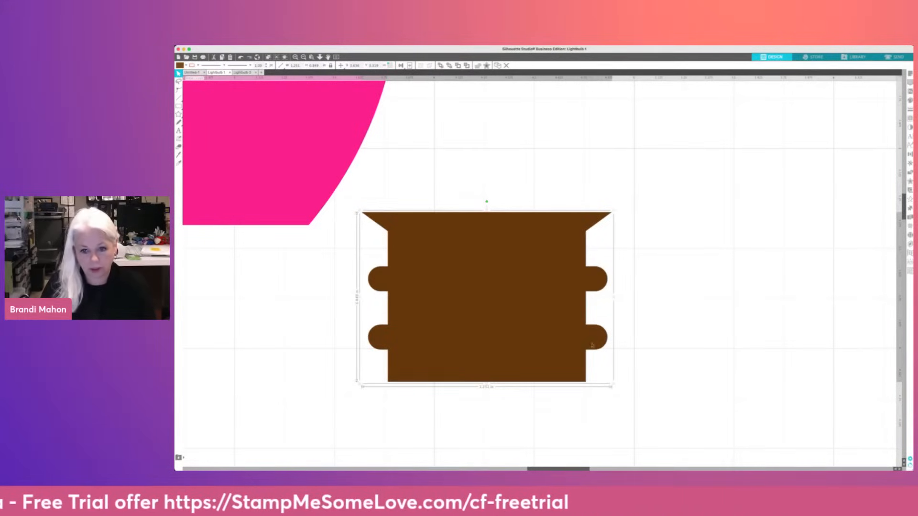
{"action": "double_click", "coordinate": [587, 352]}
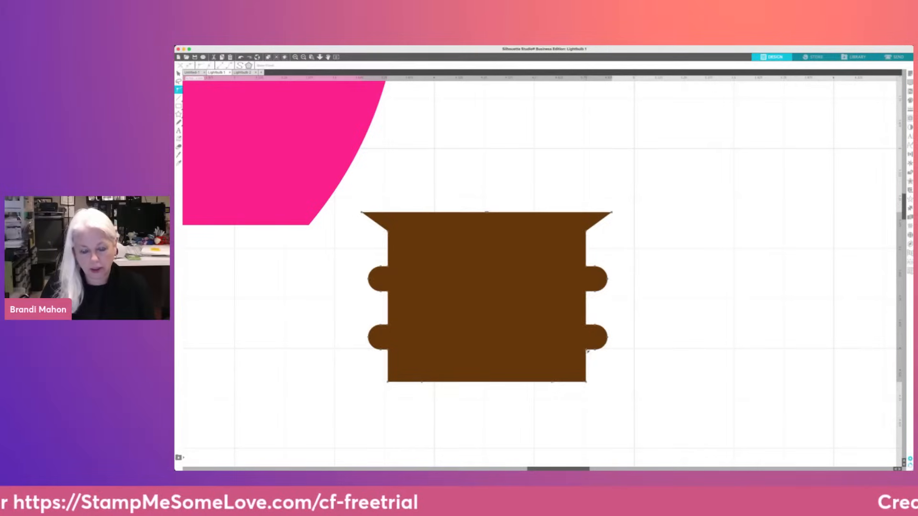
{"action": "left_click", "coordinate": [597, 326]}
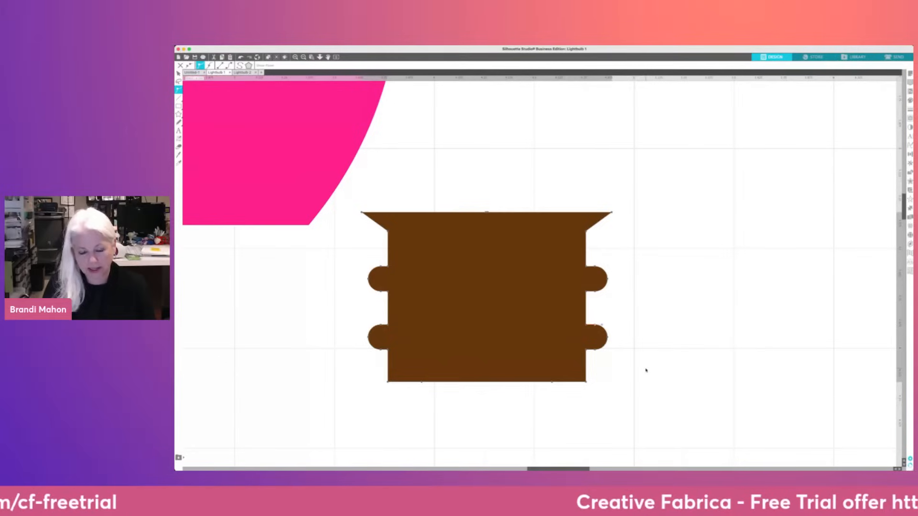
{"action": "key", "text": "Delete"}
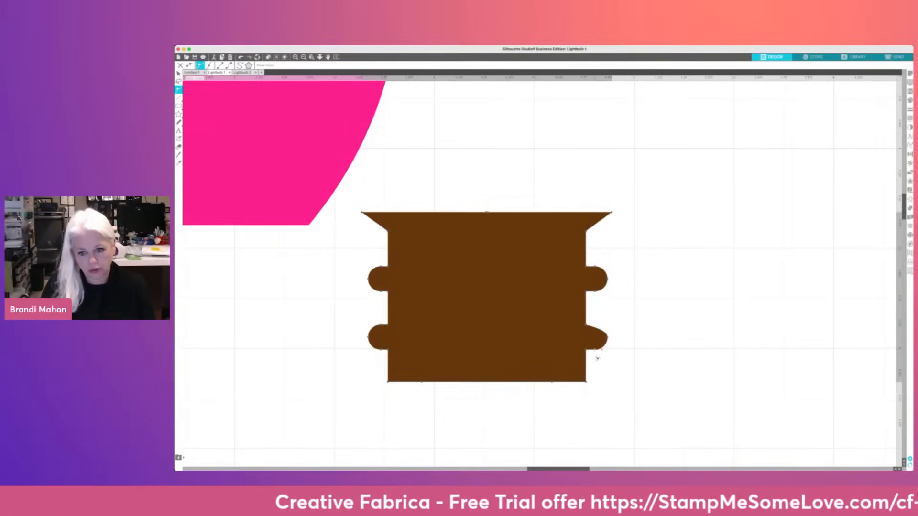
{"action": "key", "text": "Delete"}
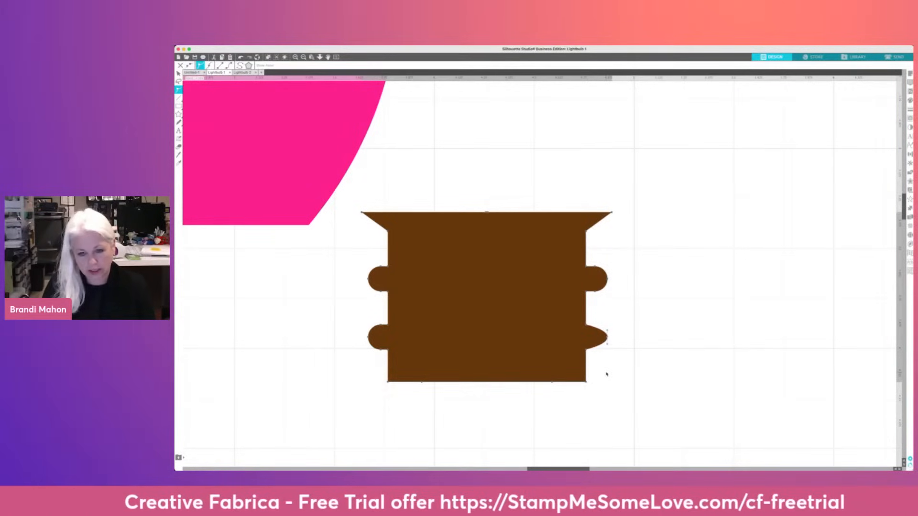
{"action": "key", "text": "Delete"}
{"action": "left_click", "coordinate": [607, 387]}
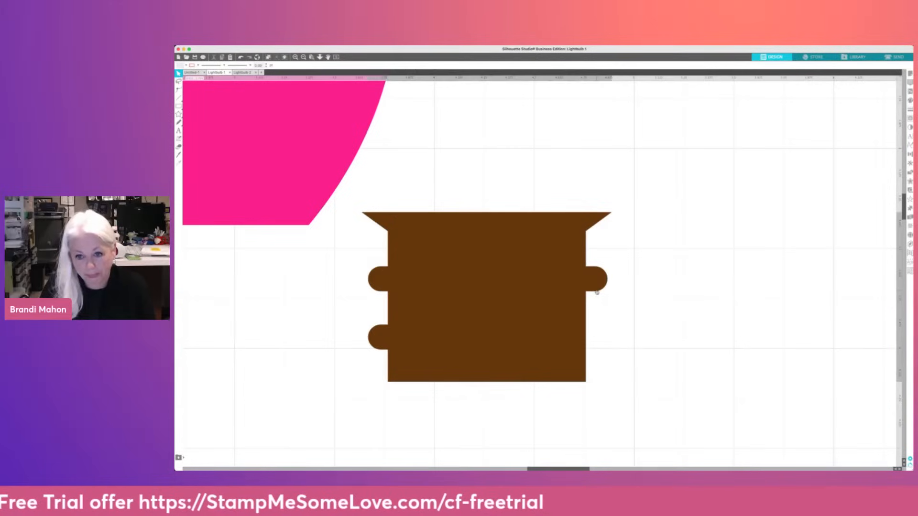
Remove the upper knob on the brown base's right side by deleting its points, and leave point editing
{"action": "double_click", "coordinate": [596, 292]}
{"action": "left_click", "coordinate": [596, 293]}
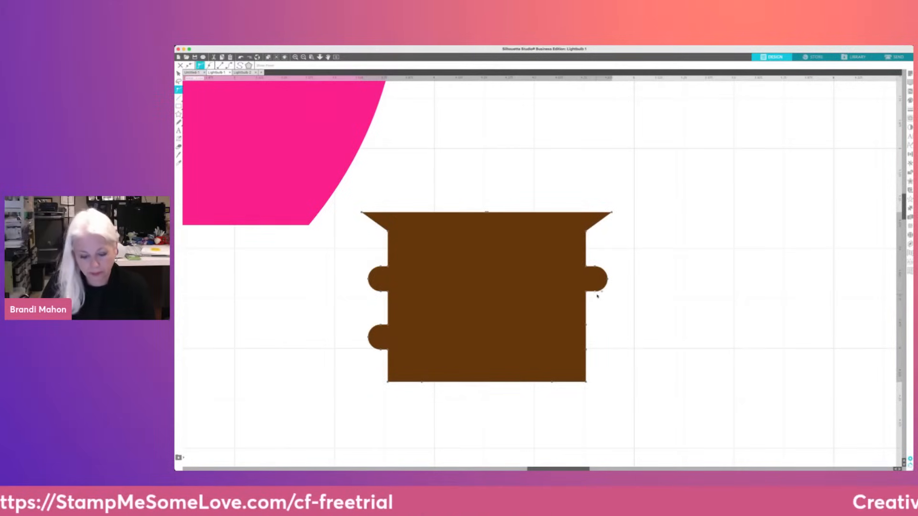
{"action": "key", "text": "Delete"}
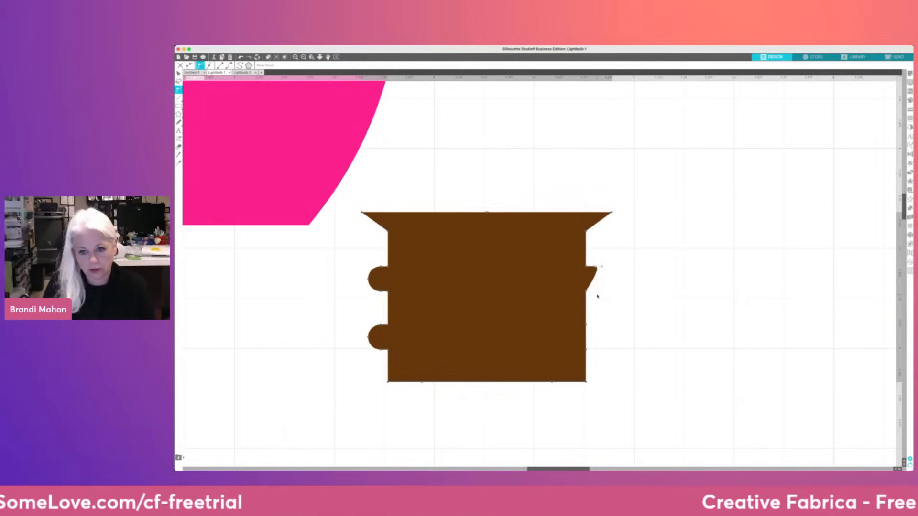
{"action": "key", "text": "Delete"}
{"action": "left_click", "coordinate": [478, 403]}
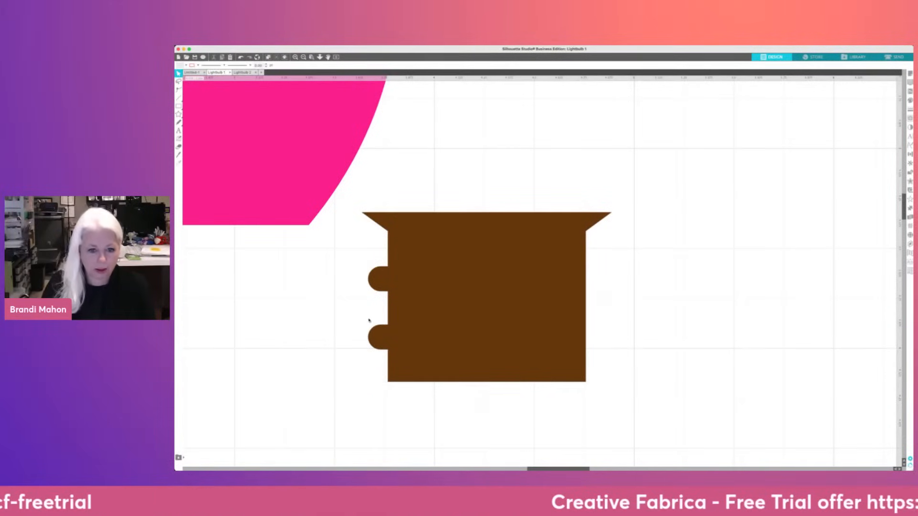
Delete the points of the lower knob on the brown base's left side
{"action": "double_click", "coordinate": [381, 328]}
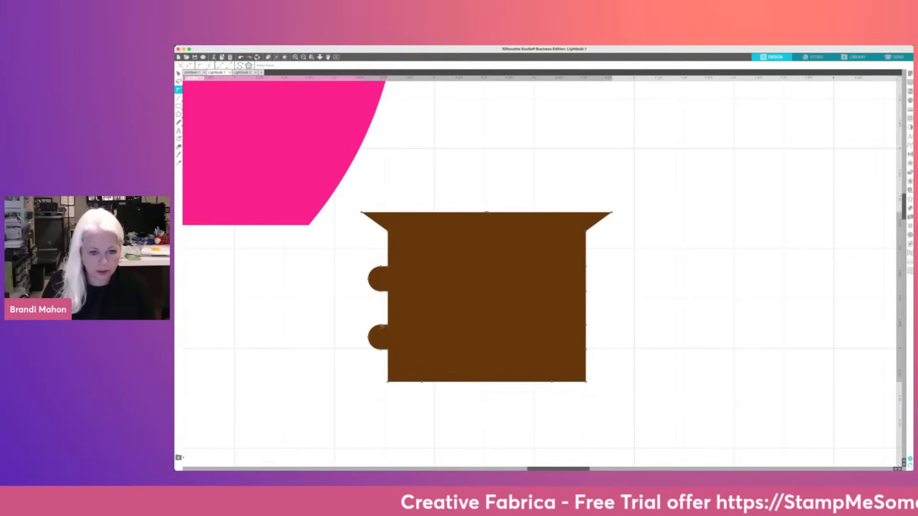
{"action": "left_click", "coordinate": [381, 327]}
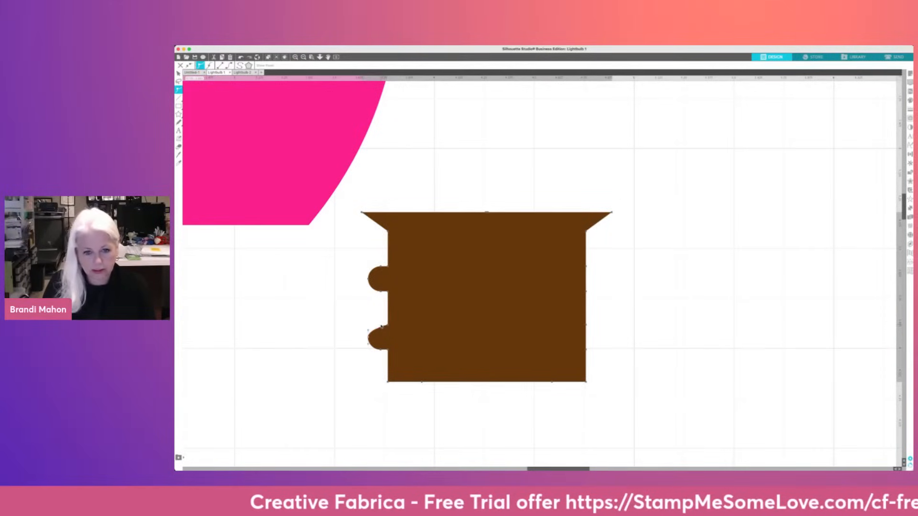
{"action": "key", "text": "Delete"}
{"action": "key", "text": "Delete"}
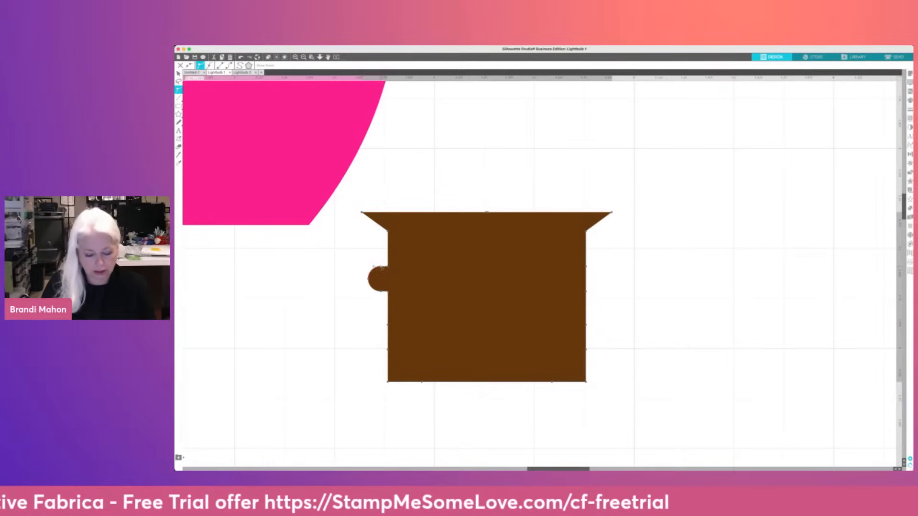
Remove the upper knob on the brown base's left side and move the straight-sided base well to the right of the glass
{"action": "left_click", "coordinate": [381, 269]}
{"action": "key", "text": "Delete"}
{"action": "key", "text": "Delete"}
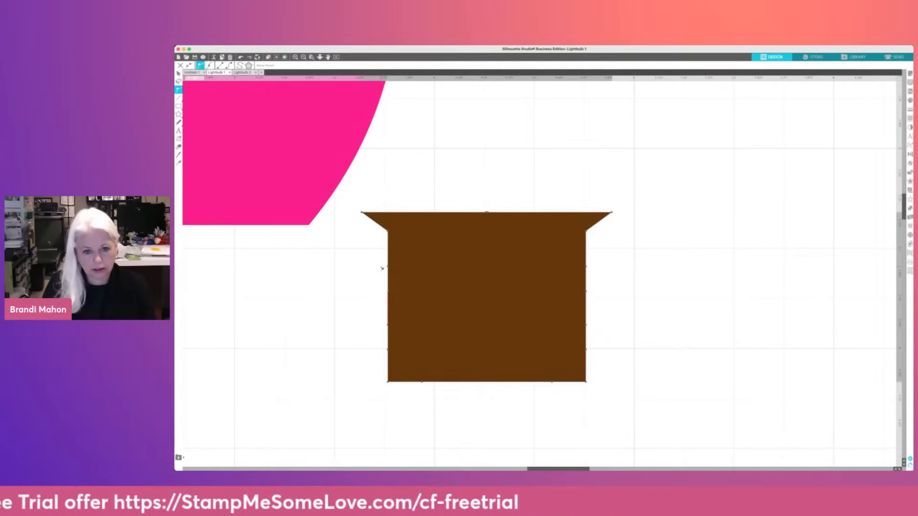
{"action": "left_click", "coordinate": [341, 289]}
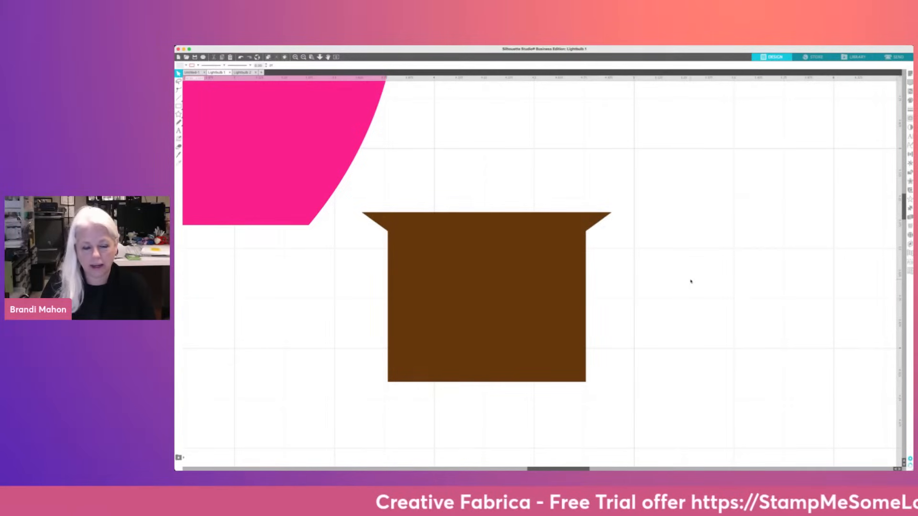
{"action": "scroll", "coordinate": [691, 281], "scroll_direction": "down", "scroll_amount": 3}
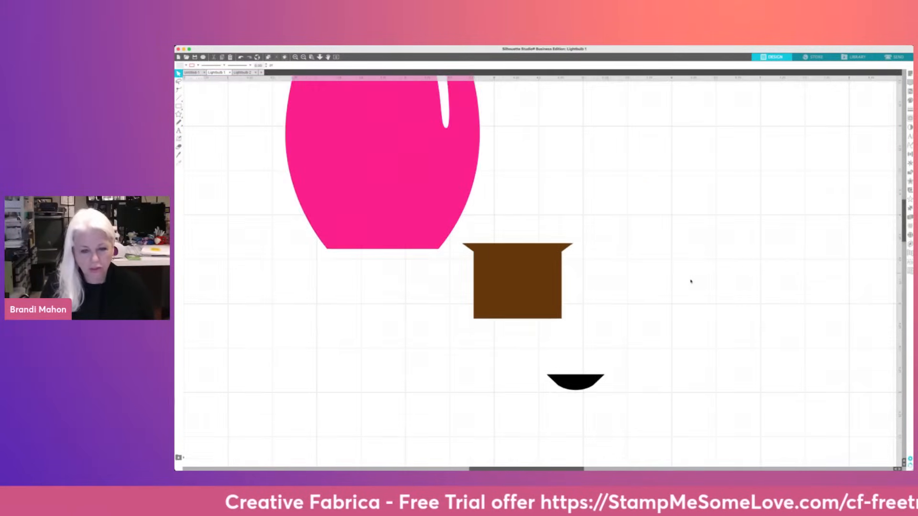
{"action": "left_click_drag", "start_coordinate": [509, 295], "coordinate": [674, 250]}
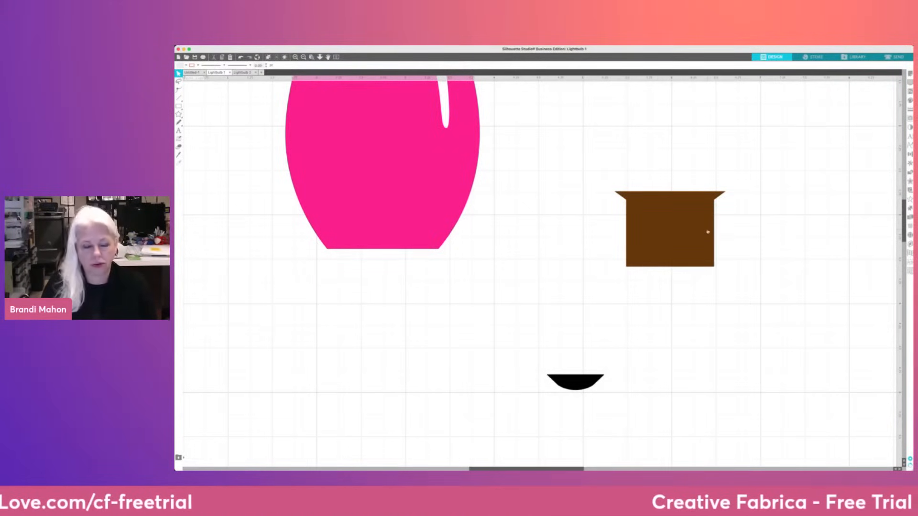
Draw a rounded rectangle about 1.39 by 0.61 in across the lower edge of the pink glass
{"action": "left_click", "coordinate": [178, 106]}
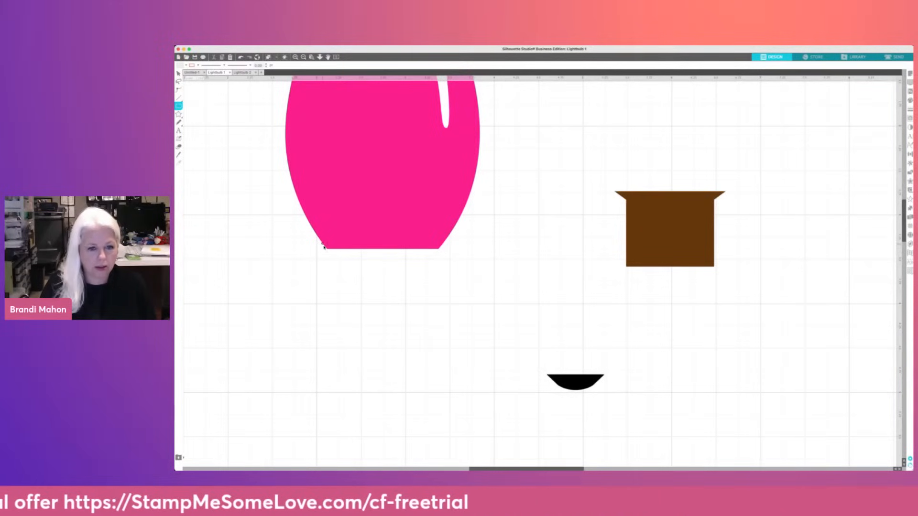
{"action": "left_click_drag", "start_coordinate": [323, 249], "coordinate": [446, 299]}
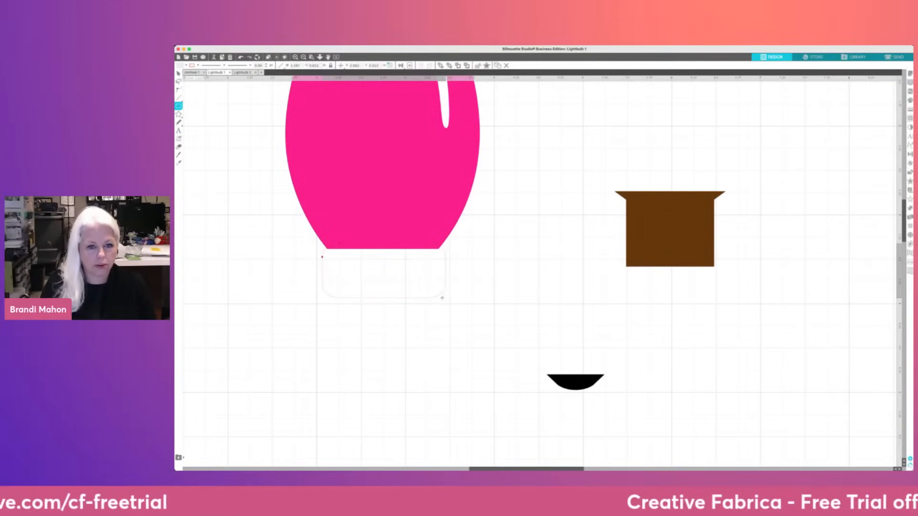
{"action": "scroll", "coordinate": [440, 232], "scroll_direction": "up", "scroll_amount": 1}
{"action": "left_click", "coordinate": [178, 73]}
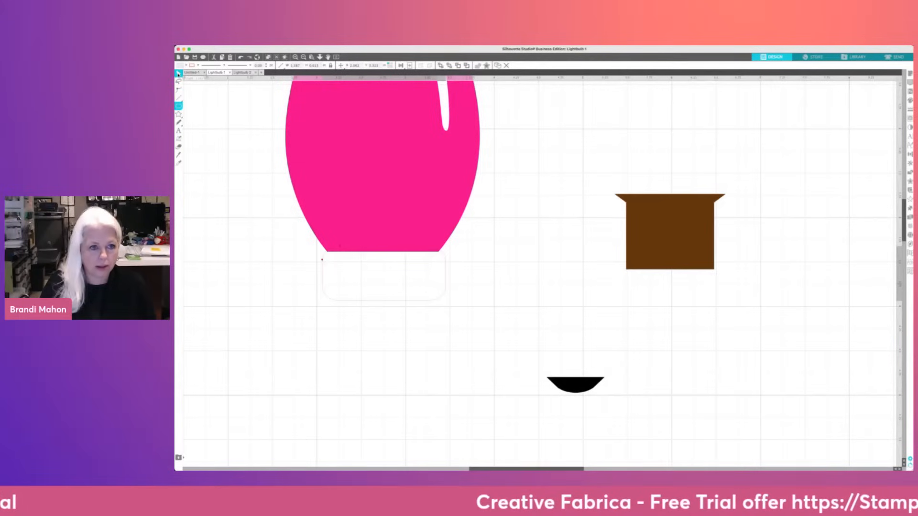
Fill the rounded rectangle with dark gray and nudge it slightly left beneath the pink glass
{"action": "left_click", "coordinate": [442, 270]}
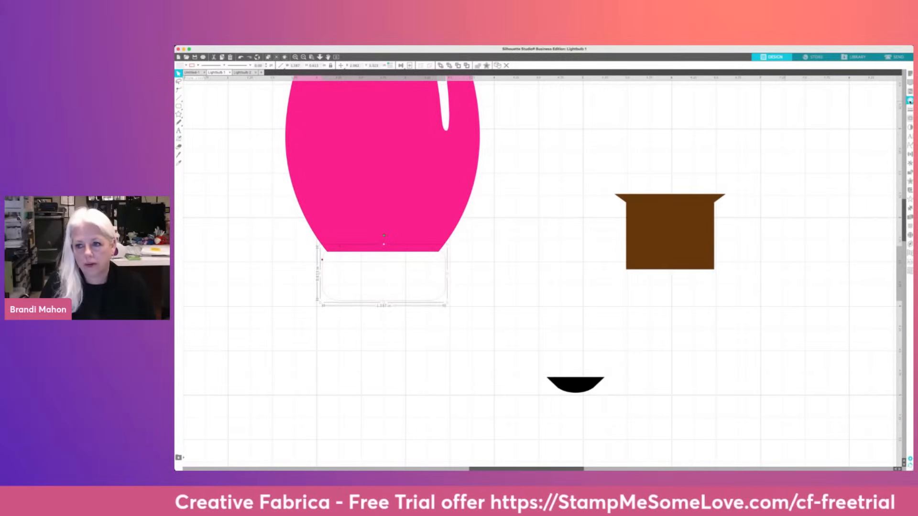
{"action": "left_click", "coordinate": [868, 123]}
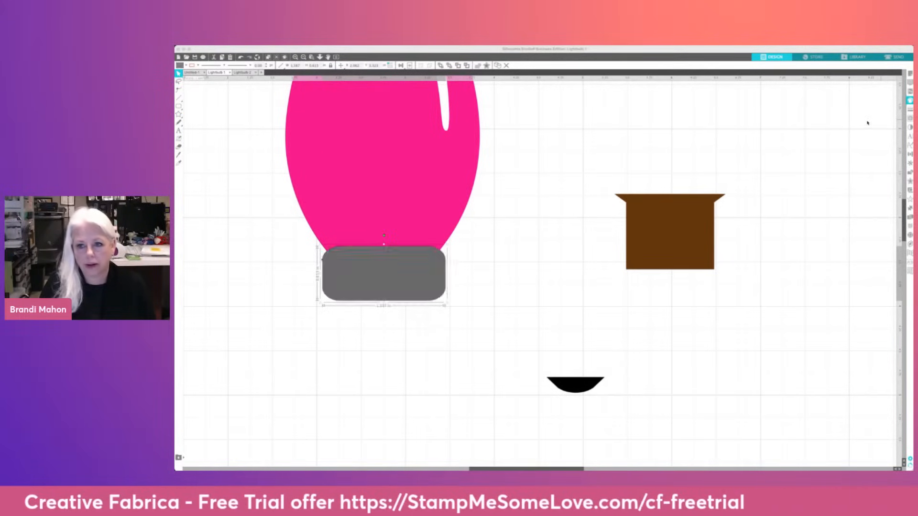
{"action": "left_click", "coordinate": [480, 339]}
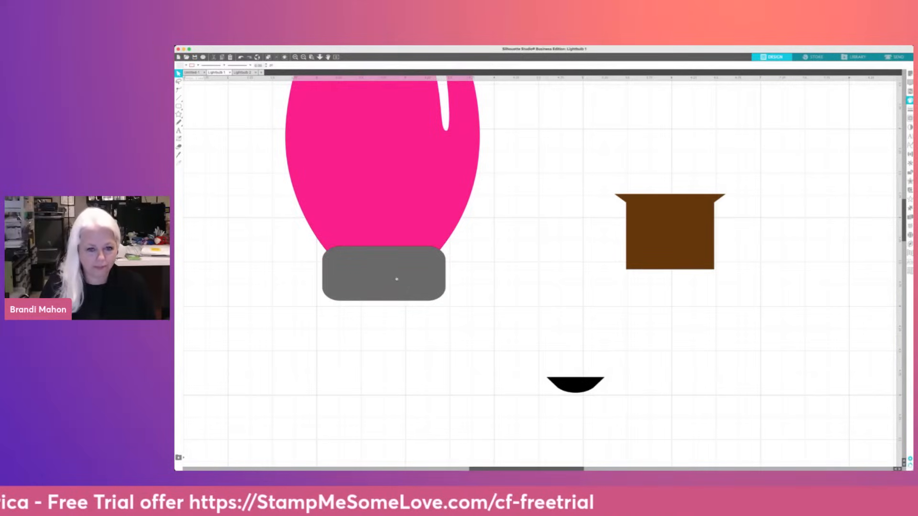
{"action": "mouse_move", "coordinate": [397, 279]}
{"action": "left_mouse_down"}
{"action": "mouse_move", "coordinate": [394, 298]}
{"action": "mouse_move", "coordinate": [396, 279]}
{"action": "left_mouse_up"}
{"action": "left_click", "coordinate": [444, 351]}
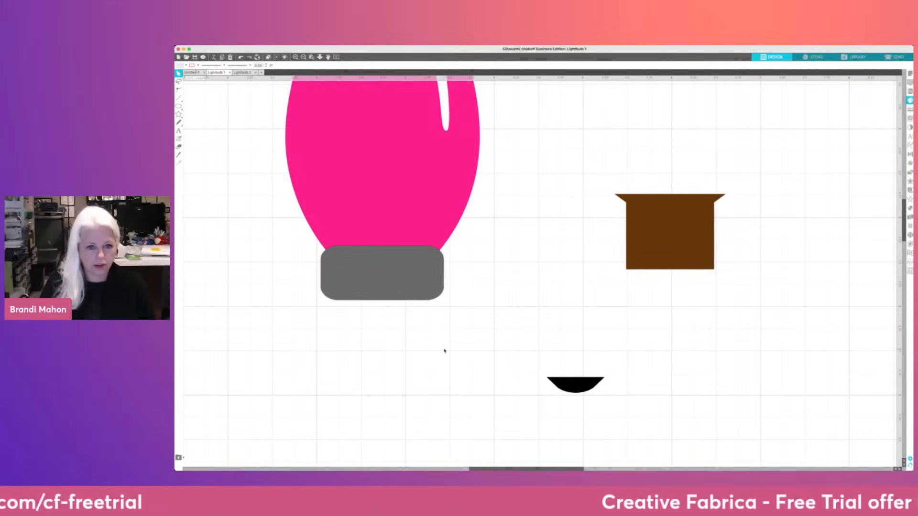
Move the black tip to the left so it sits below the gray rounded base
{"action": "key", "text": "super+minus"}
{"action": "key", "text": "super+minus"}
{"action": "key", "text": "super+minus"}
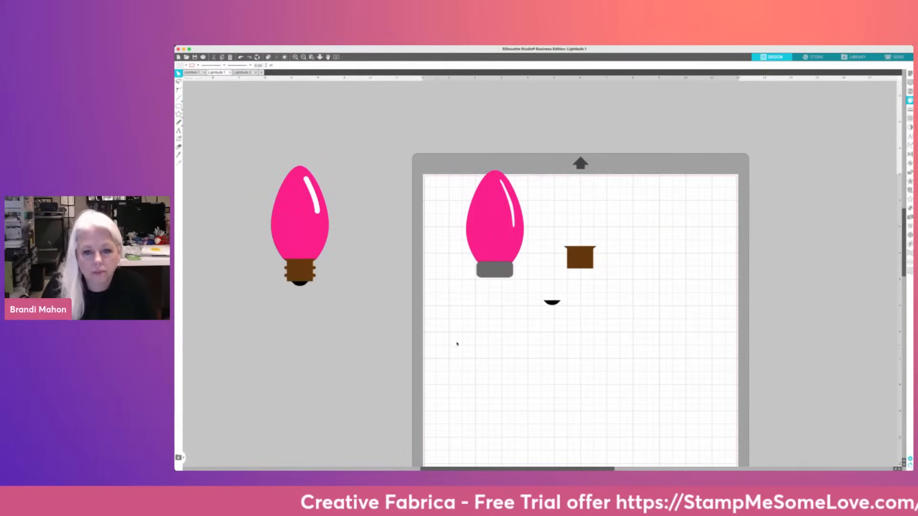
{"action": "left_click", "coordinate": [553, 303]}
{"action": "left_click_drag", "start_coordinate": [553, 304], "coordinate": [498, 314]}
Narrow the gray rounded base to about 1.33 in wide and reposition it under the pink glass
{"action": "left_click", "coordinate": [509, 273]}
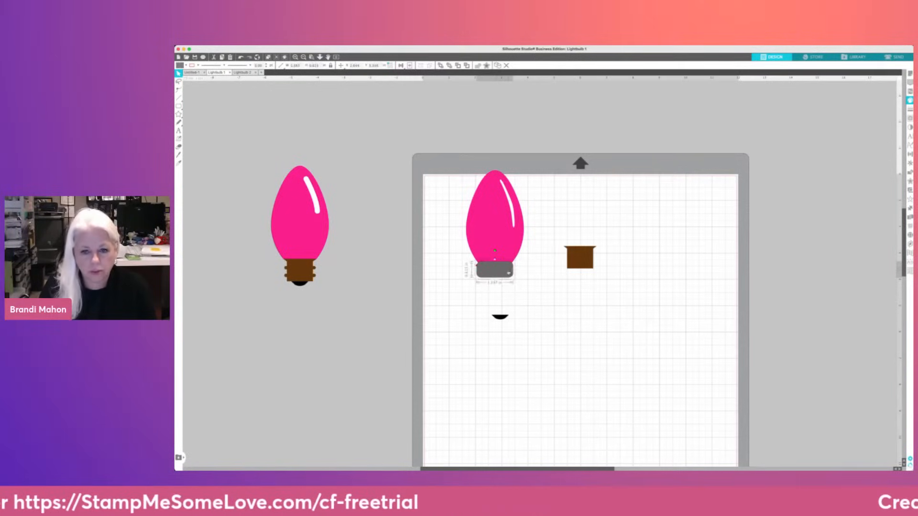
{"action": "scroll", "coordinate": [510, 273], "scroll_direction": "up", "scroll_amount": 5}
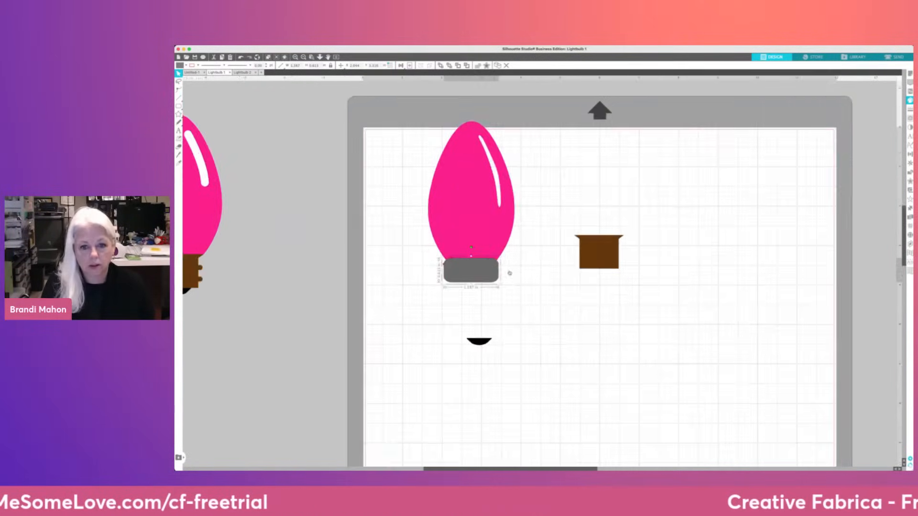
{"action": "scroll", "coordinate": [510, 273], "scroll_direction": "left", "scroll_amount": 5}
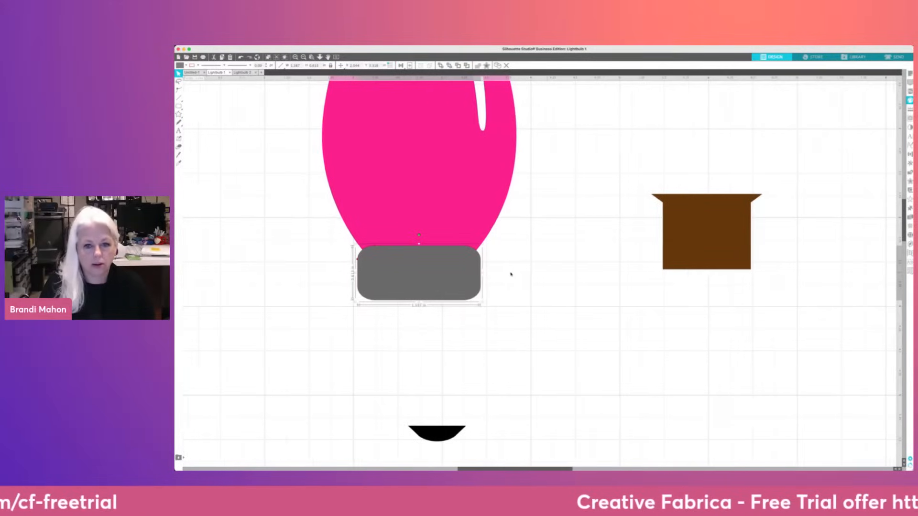
{"action": "scroll", "coordinate": [496, 275], "scroll_direction": "left", "scroll_amount": 3}
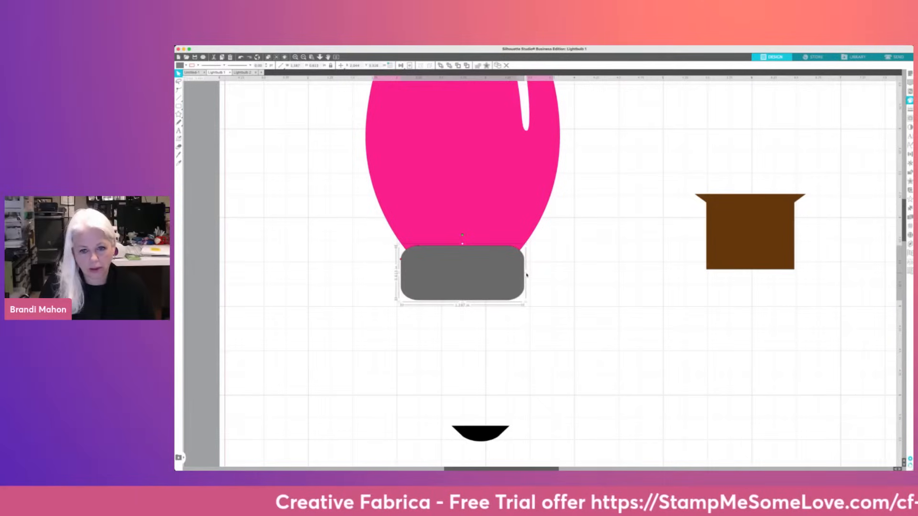
{"action": "left_click_drag", "start_coordinate": [526, 272], "coordinate": [509, 276]}
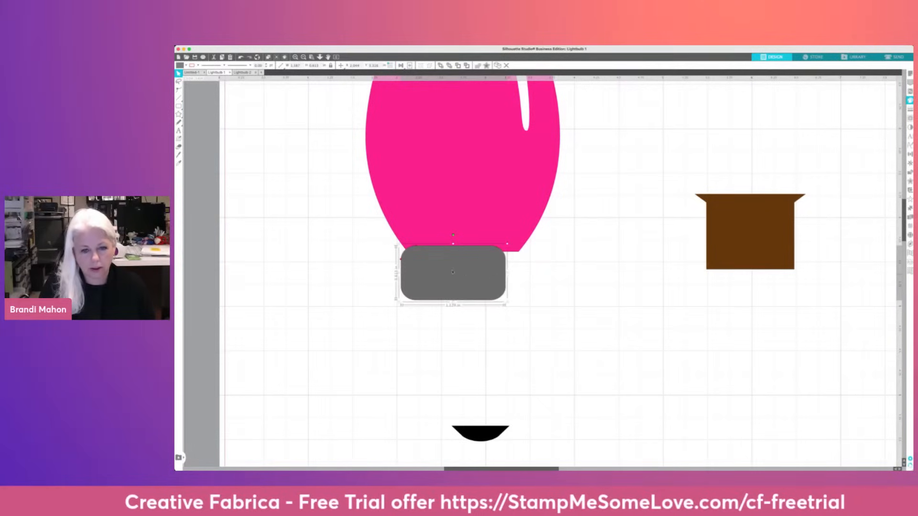
{"action": "left_click_drag", "start_coordinate": [453, 272], "coordinate": [527, 264]}
Align the gray rounded base and the pink glass on a common vertical center line
{"action": "scroll", "coordinate": [532, 327], "scroll_direction": "up", "scroll_amount": 5}
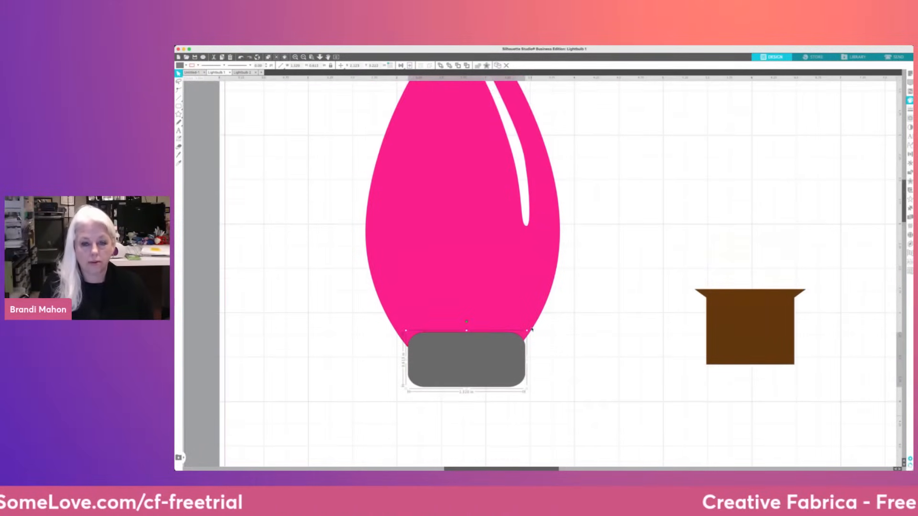
{"action": "scroll", "coordinate": [566, 336], "scroll_direction": "up", "scroll_amount": 5}
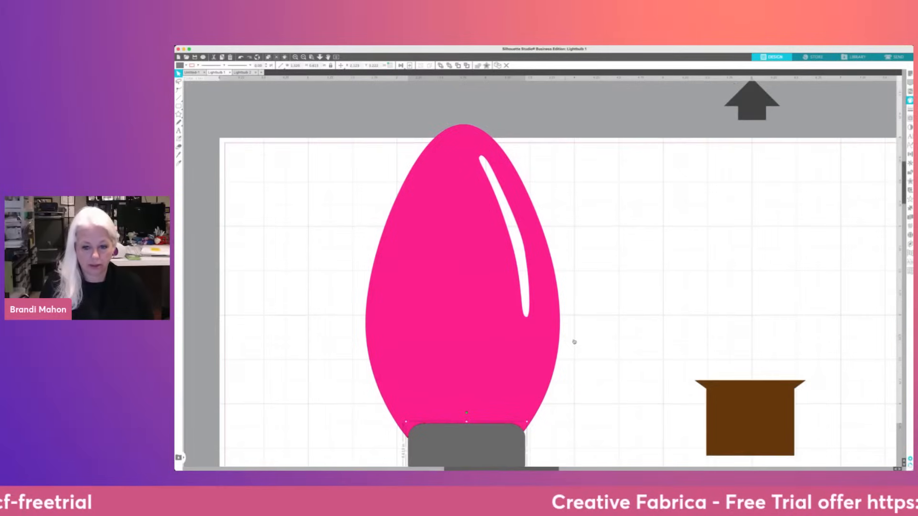
{"action": "scroll", "coordinate": [575, 341], "scroll_direction": "down", "scroll_amount": 2}
{"action": "left_click", "coordinate": [409, 266]}
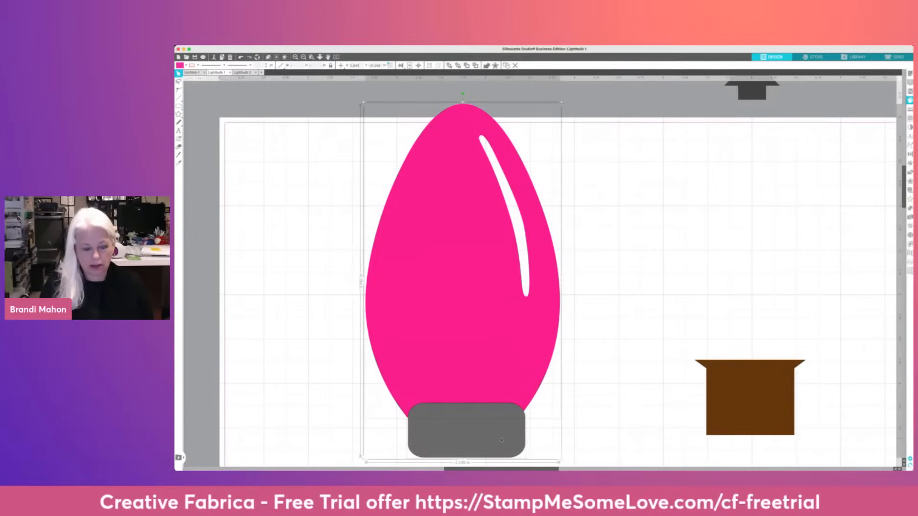
{"action": "left_click", "coordinate": [615, 317]}
{"action": "left_click", "coordinate": [478, 448]}
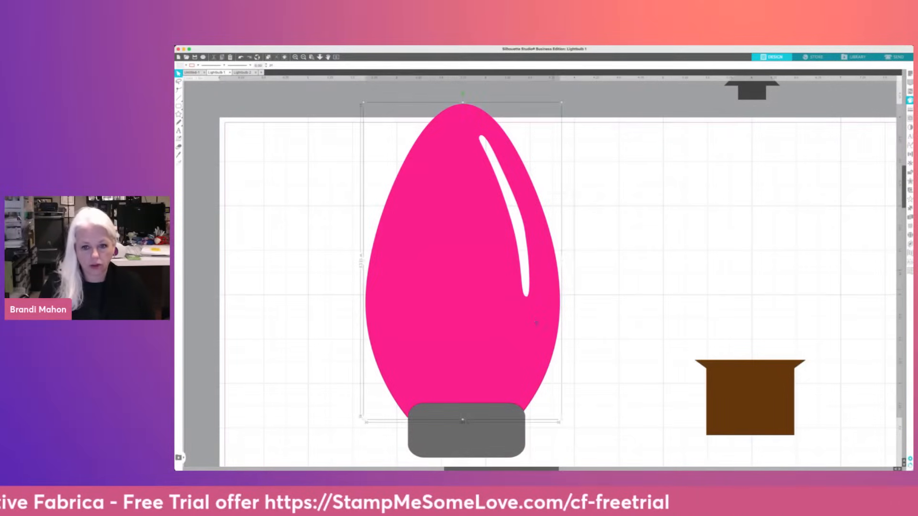
{"action": "scroll", "coordinate": [477, 448], "scroll_direction": "down", "scroll_amount": 1}
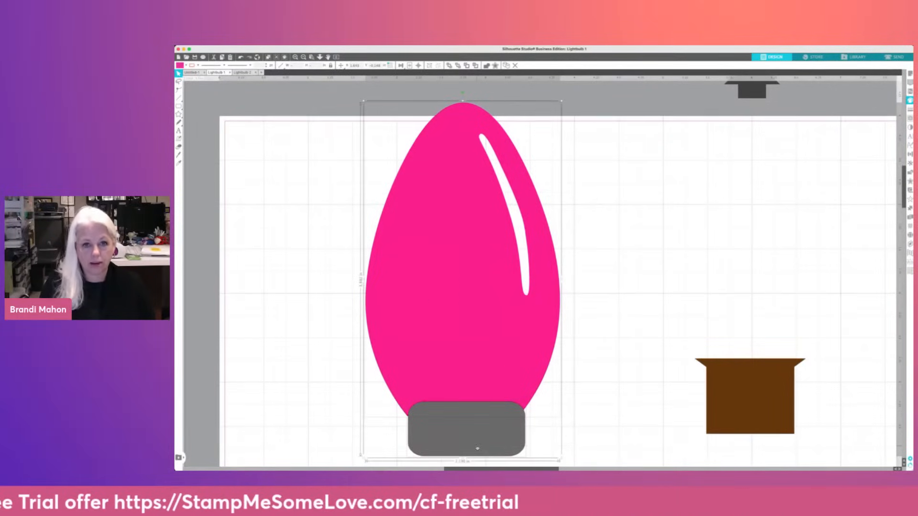
{"action": "left_click", "coordinate": [401, 65]}
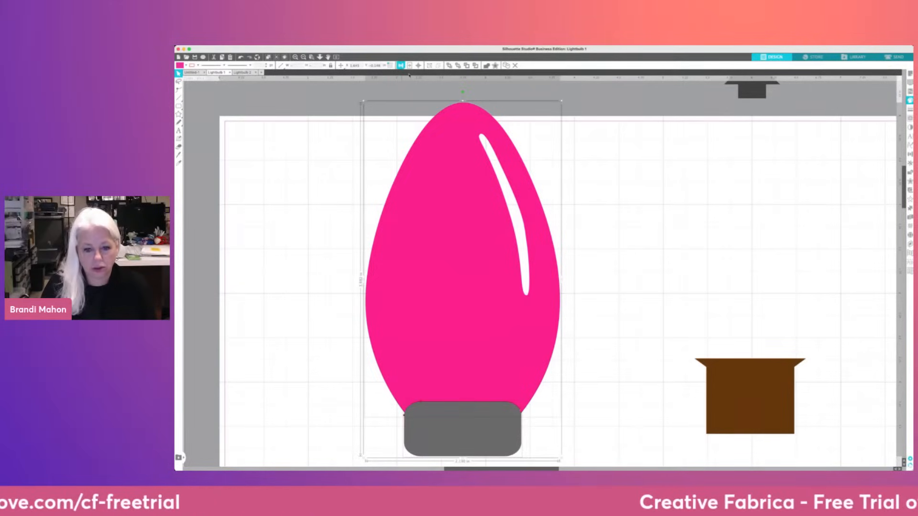
{"action": "left_click", "coordinate": [610, 207]}
Move the black tip against the lower edge of the gray base and enlarge it to about 0.76 in wide
{"action": "scroll", "coordinate": [611, 207], "scroll_direction": "down", "scroll_amount": 4}
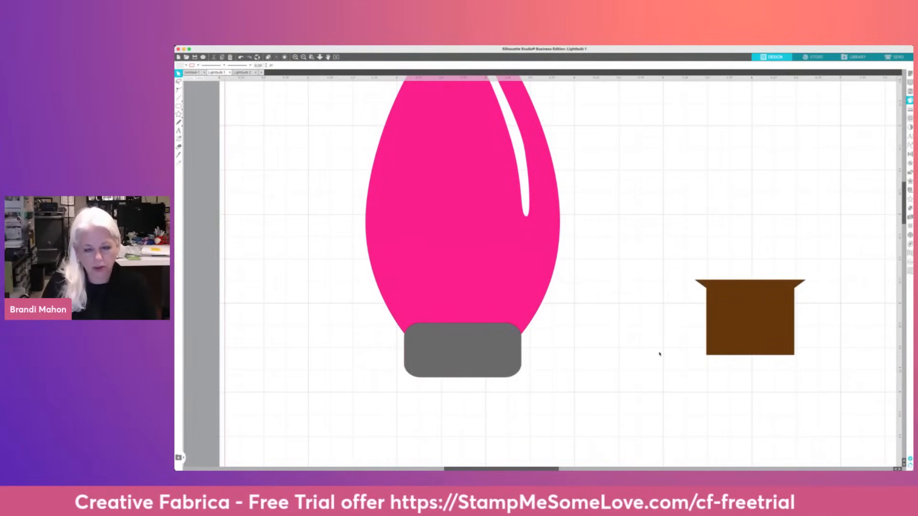
{"action": "scroll", "coordinate": [626, 348], "scroll_direction": "down", "scroll_amount": 4}
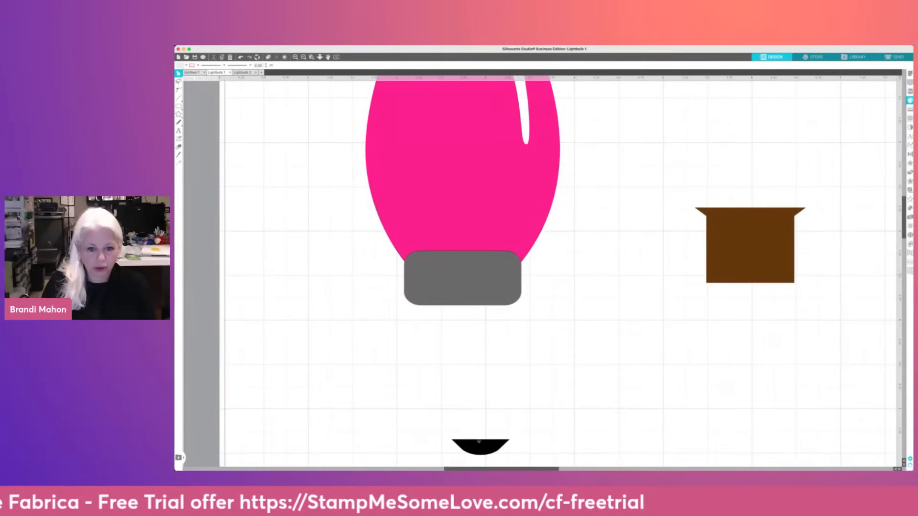
{"action": "left_click_drag", "start_coordinate": [478, 444], "coordinate": [463, 312]}
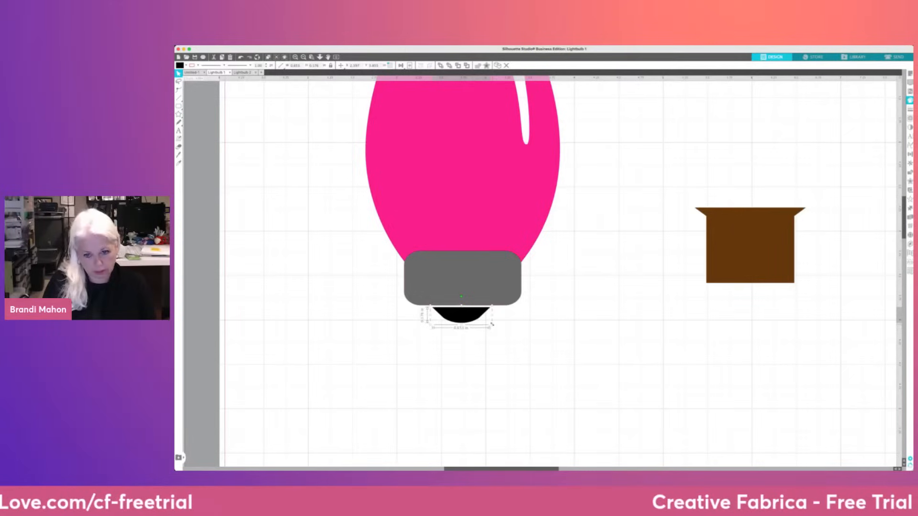
{"action": "left_click", "coordinate": [494, 327]}
{"action": "left_click", "coordinate": [481, 317]}
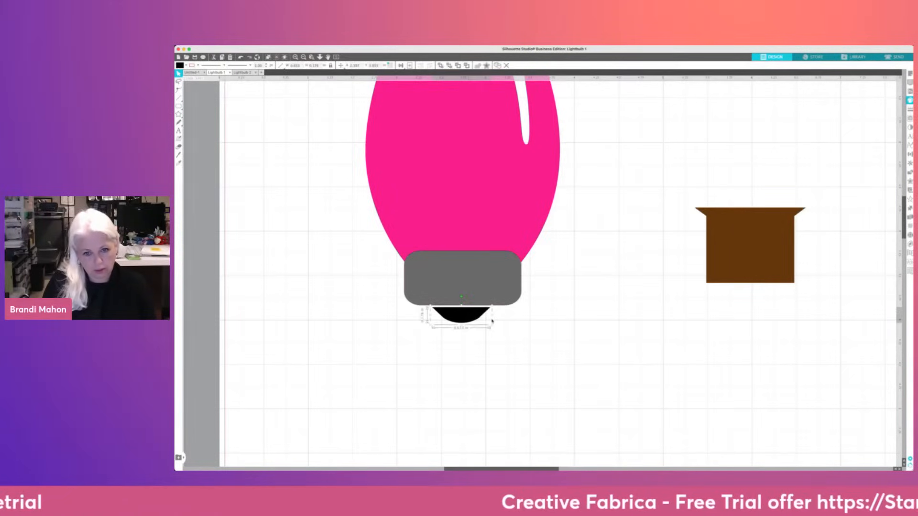
{"action": "left_click_drag", "start_coordinate": [492, 325], "coordinate": [466, 315]}
{"action": "scroll", "coordinate": [392, 386], "scroll_direction": "right", "scroll_amount": 1}
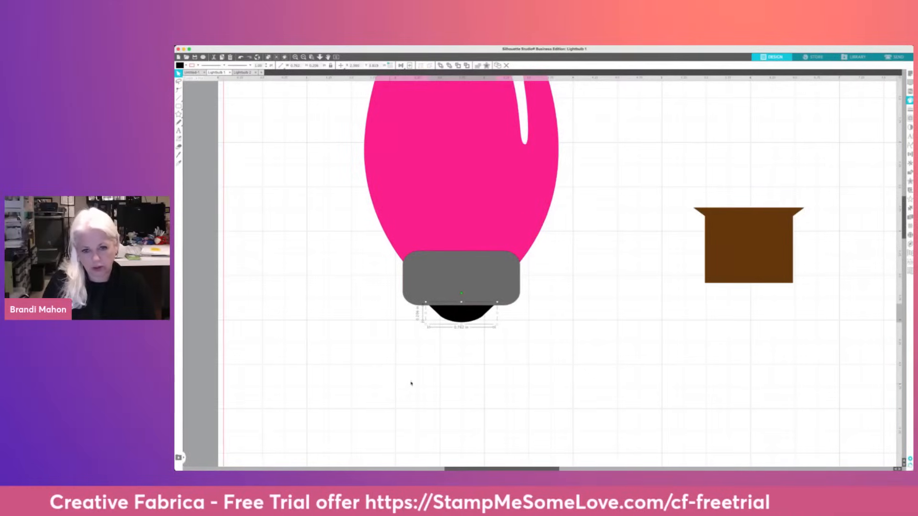
Move the black tip aside toward the brown base and pull the gray rounded base down away from the pink glass
{"action": "left_click", "coordinate": [425, 381]}
{"action": "left_click_drag", "start_coordinate": [459, 313], "coordinate": [646, 336]}
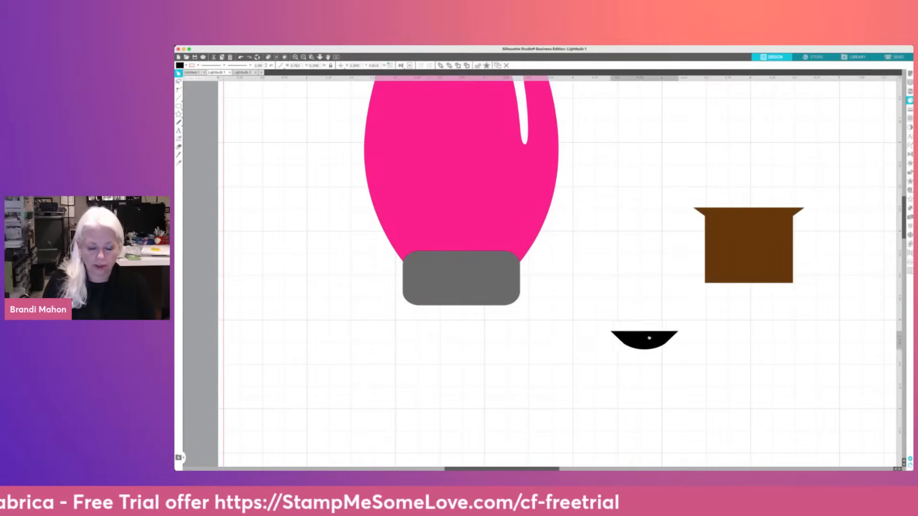
{"action": "left_click", "coordinate": [362, 297]}
{"action": "left_click_drag", "start_coordinate": [479, 277], "coordinate": [415, 350]}
Draw an ellipse about 0.78 by 0.42 in across the lower edge of the gray base and fill it with black
{"action": "left_click", "coordinate": [178, 107]}
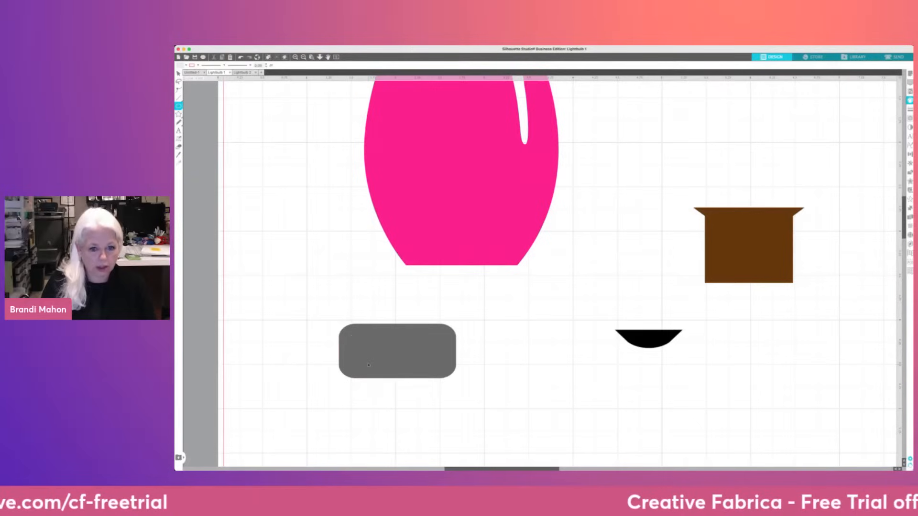
{"action": "left_click_drag", "start_coordinate": [362, 367], "coordinate": [435, 407]}
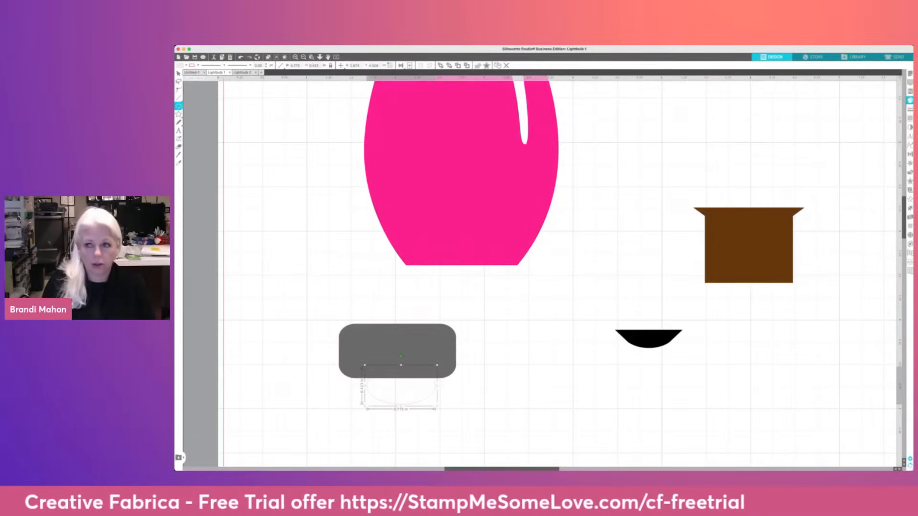
{"action": "left_click", "coordinate": [847, 103]}
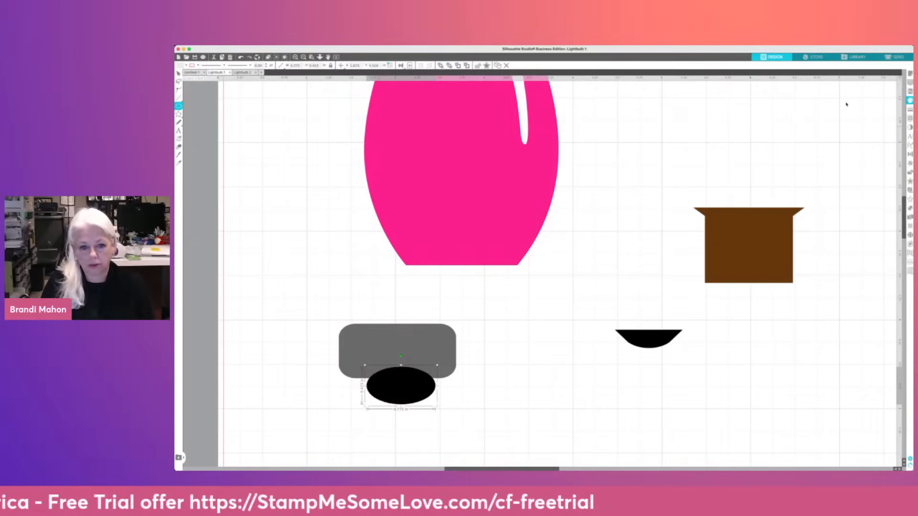
{"action": "left_click", "coordinate": [383, 399]}
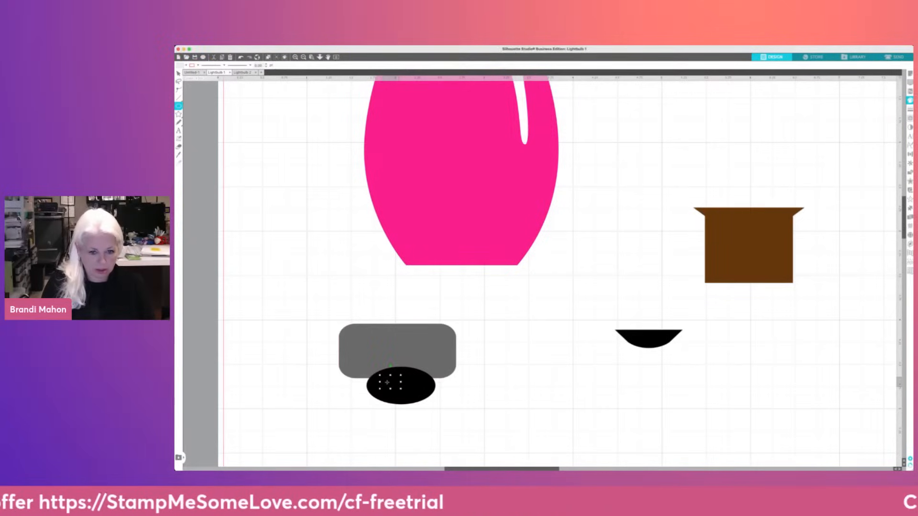
{"action": "left_click", "coordinate": [401, 385]}
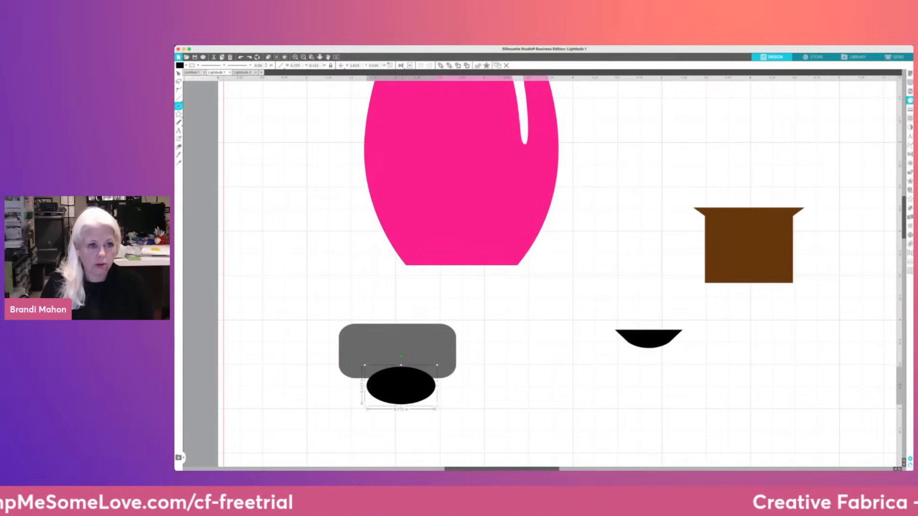
Widen the black ellipse to about 0.96 in, raise it onto the gray base's lower edge and send it behind the base
{"action": "left_click", "coordinate": [178, 73]}
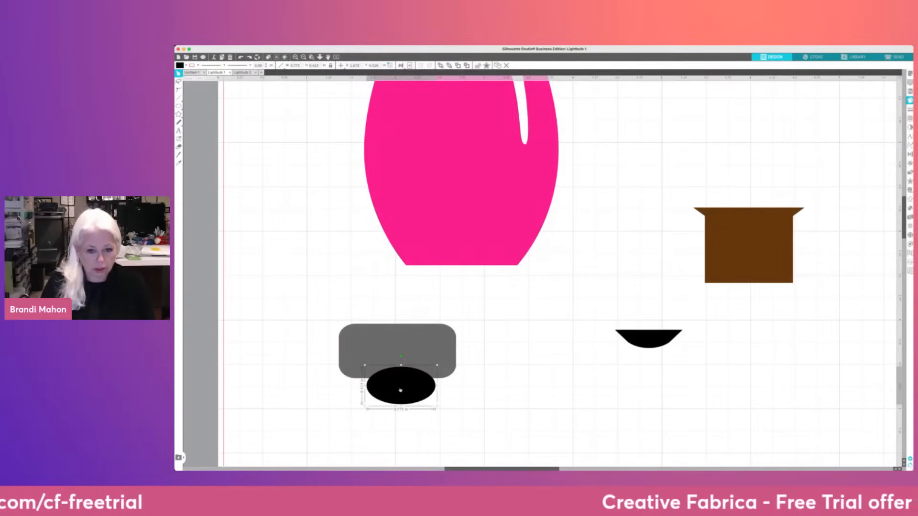
{"action": "mouse_move", "coordinate": [401, 391]}
{"action": "left_mouse_down"}
{"action": "mouse_move", "coordinate": [382, 382]}
{"action": "mouse_move", "coordinate": [441, 379]}
{"action": "mouse_move", "coordinate": [410, 384]}
{"action": "left_mouse_up"}
{"action": "left_click", "coordinate": [472, 413]}
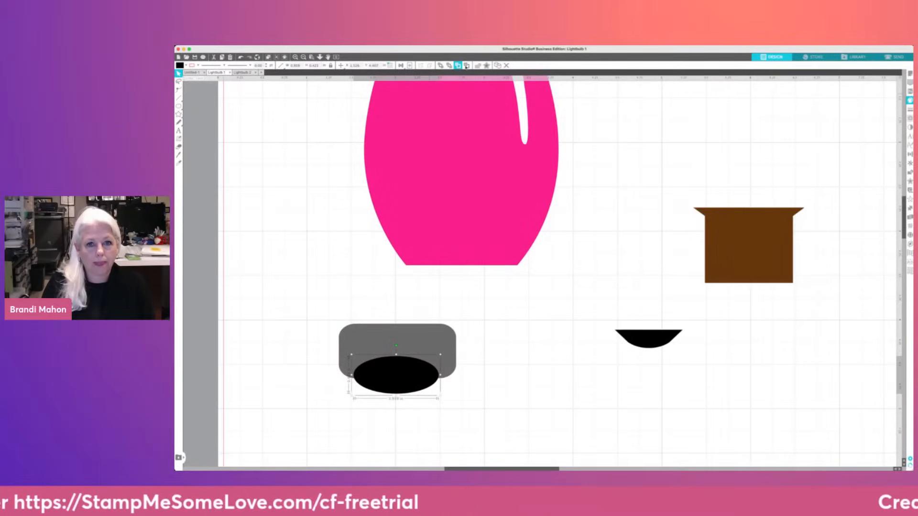
{"action": "left_click", "coordinate": [459, 65]}
{"action": "left_click", "coordinate": [504, 381]}
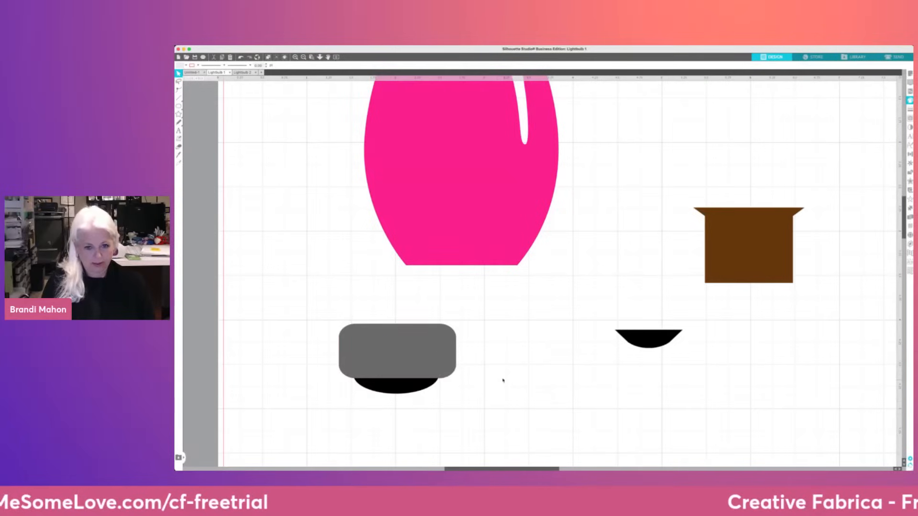
Center the black ellipse horizontally on the gray rounded base
{"action": "left_click", "coordinate": [398, 357]}
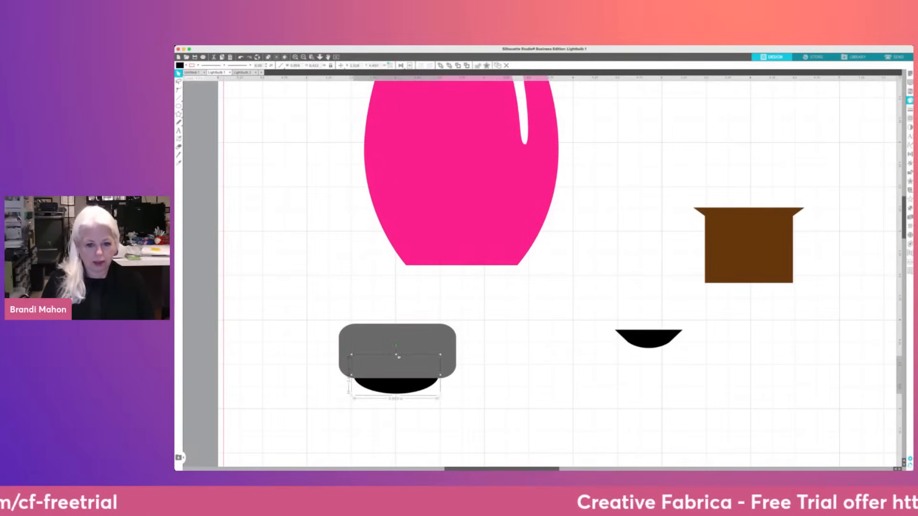
{"action": "left_click", "coordinate": [405, 339], "text": "shift"}
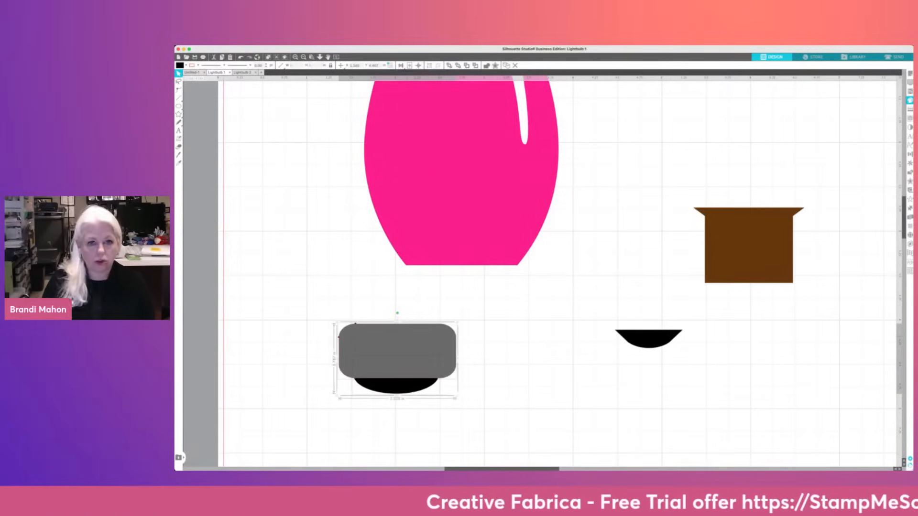
{"action": "left_click", "coordinate": [401, 65]}
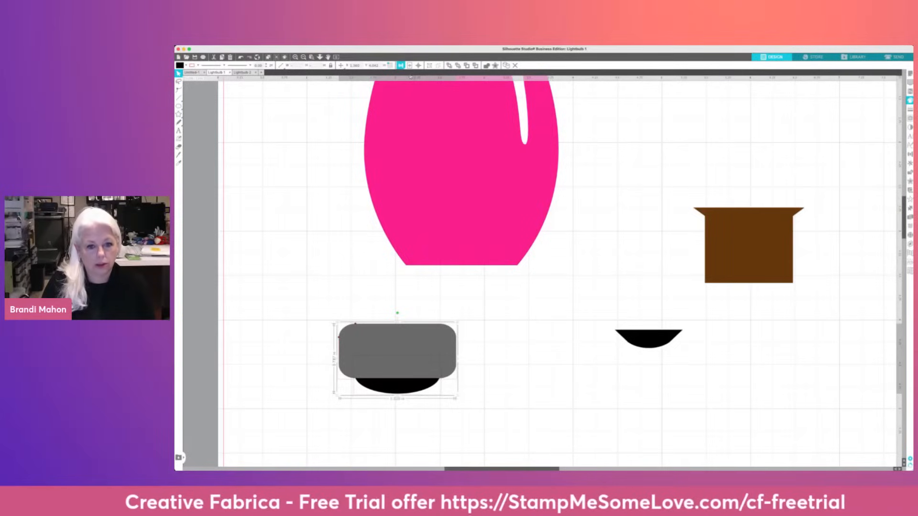
{"action": "left_click", "coordinate": [523, 381]}
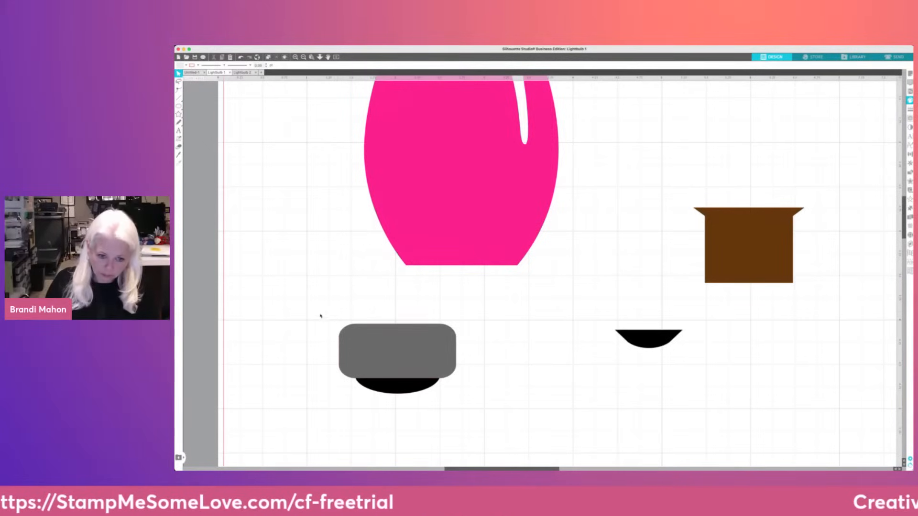
Weld the gray base and black ellipse into one shape and place it under the pink glass, overlapping its lower edge
{"action": "left_click_drag", "start_coordinate": [320, 315], "coordinate": [441, 444]}
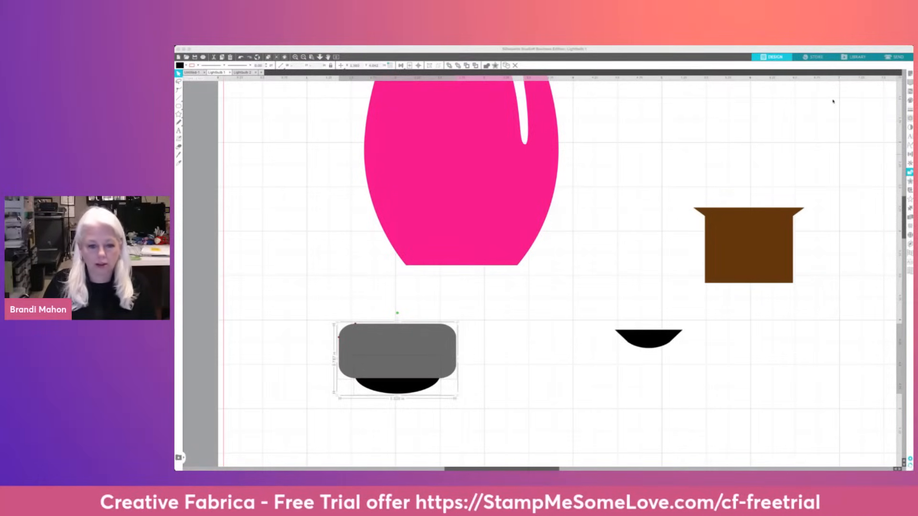
{"action": "left_click", "coordinate": [509, 353]}
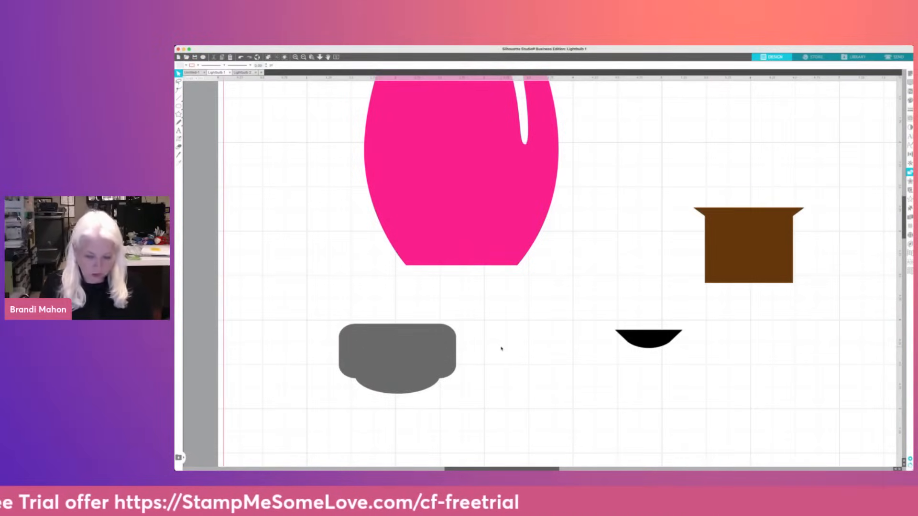
{"action": "scroll", "coordinate": [501, 350], "scroll_direction": "down", "scroll_amount": 2}
{"action": "scroll", "coordinate": [500, 348], "scroll_direction": "down", "scroll_amount": 2}
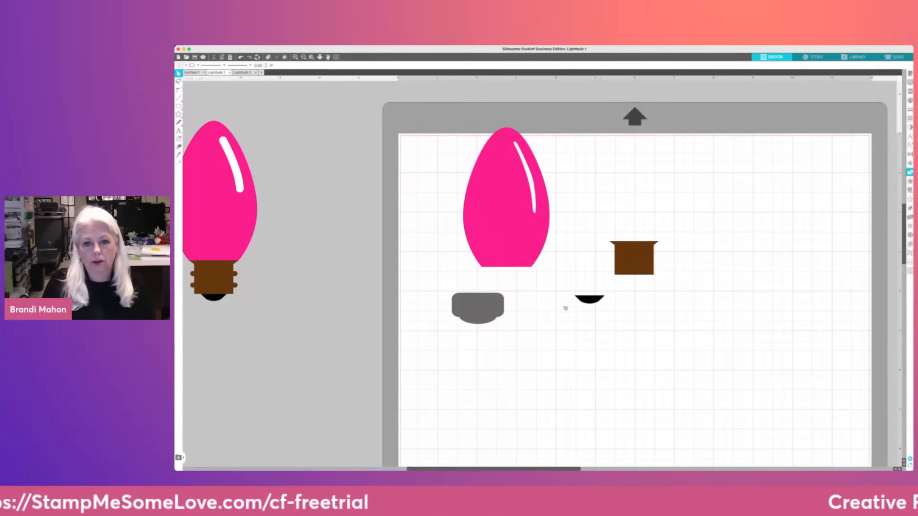
{"action": "left_click_drag", "start_coordinate": [480, 307], "coordinate": [508, 279]}
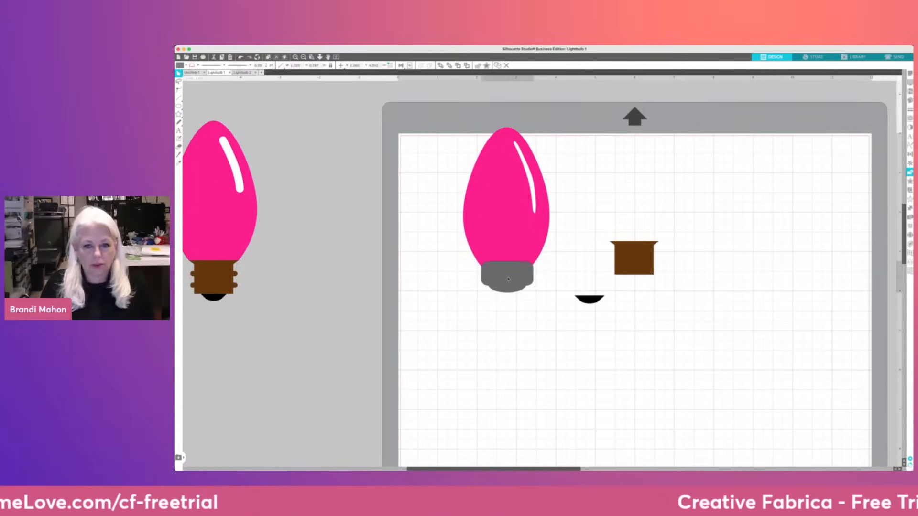
{"action": "left_click", "coordinate": [563, 349]}
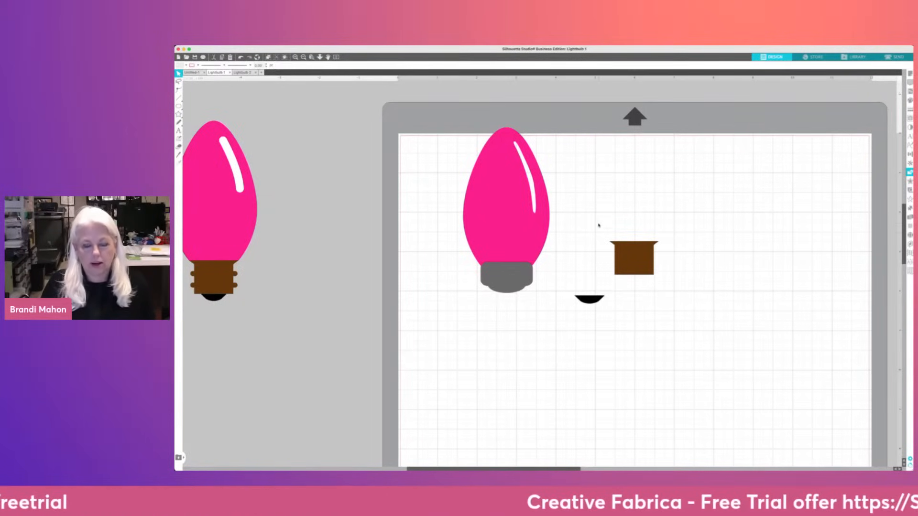
Delete the leftover brown base and the old black tip beside the bulb
{"action": "left_click_drag", "start_coordinate": [607, 215], "coordinate": [676, 292]}
{"action": "key", "text": "Delete"}
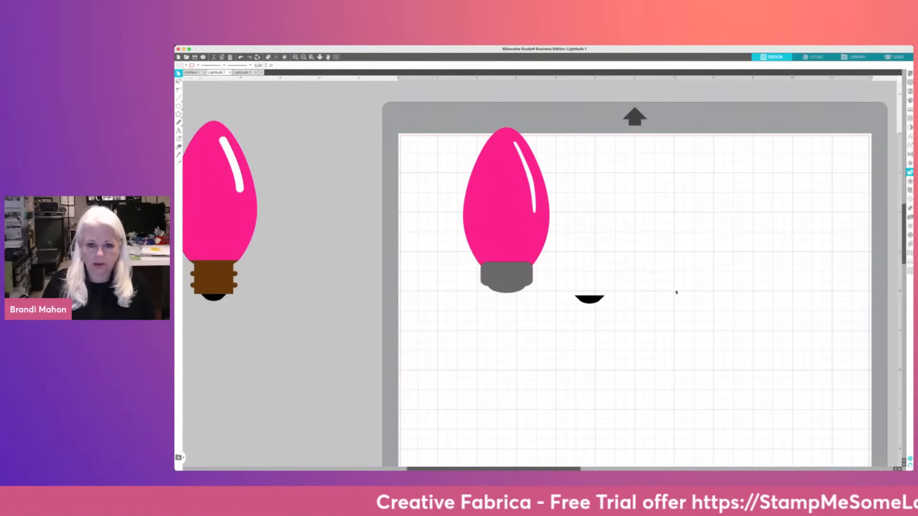
{"action": "left_click_drag", "start_coordinate": [569, 292], "coordinate": [598, 320]}
{"action": "key", "text": "Delete"}
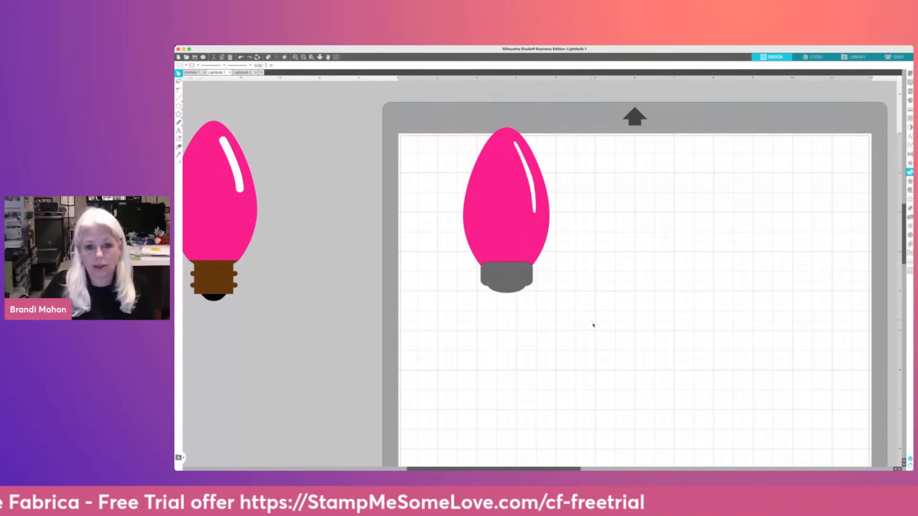
Group the pink glass with its gray base and move the whole bulb down onto the page
{"action": "scroll", "coordinate": [532, 379], "scroll_direction": "down", "scroll_amount": 1}
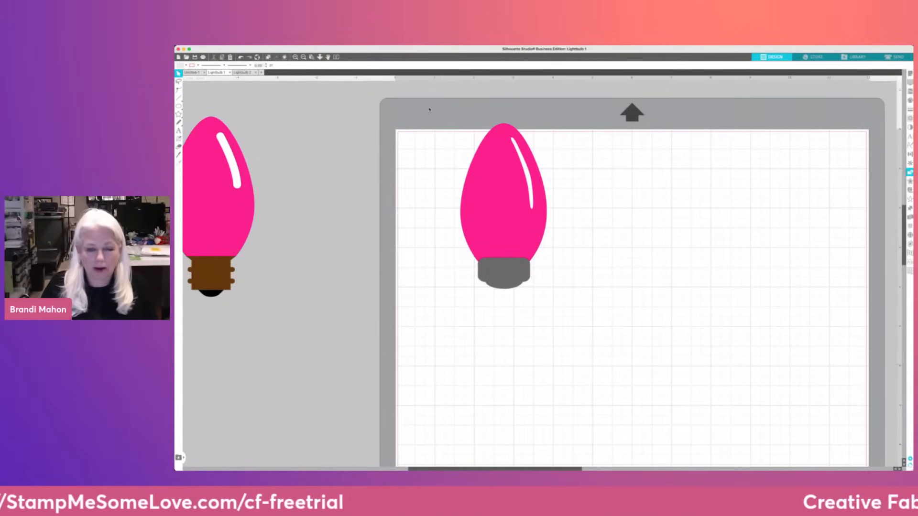
{"action": "left_click_drag", "start_coordinate": [429, 110], "coordinate": [541, 313]}
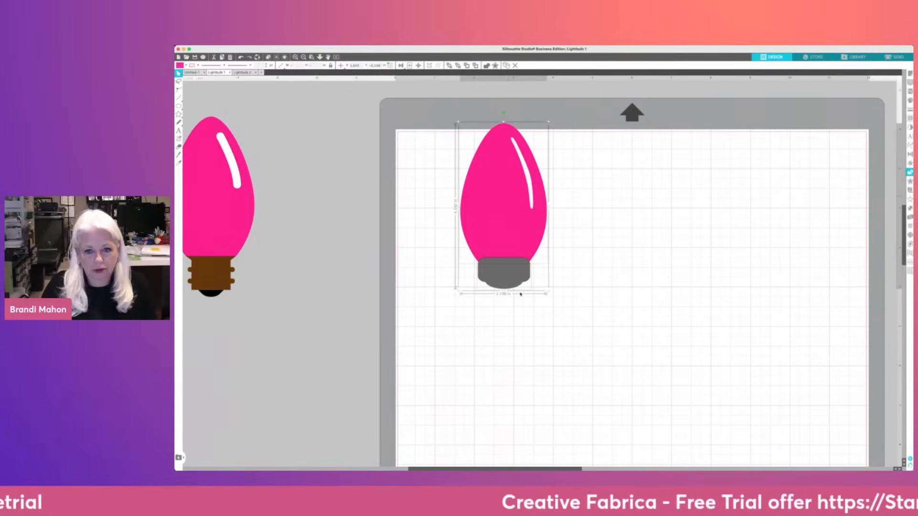
{"action": "left_click_drag", "start_coordinate": [496, 203], "coordinate": [521, 293]}
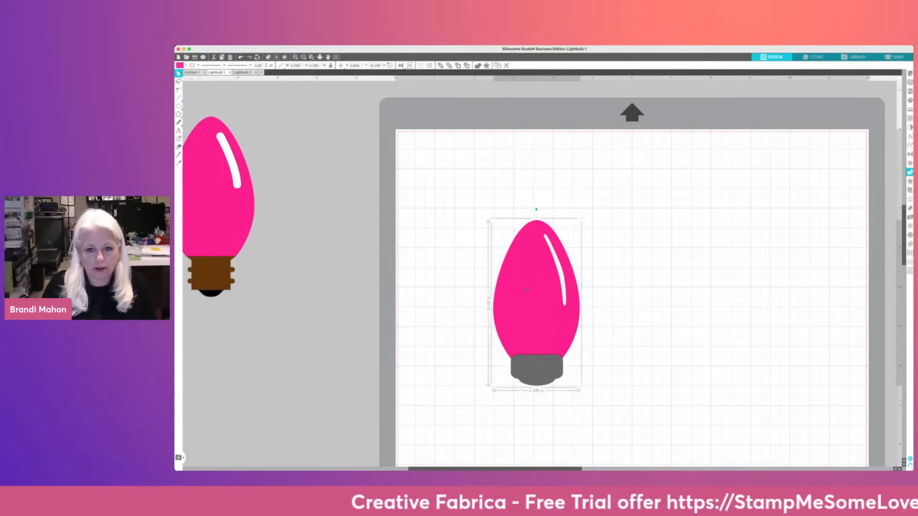
{"action": "left_click", "coordinate": [690, 284]}
{"action": "scroll", "coordinate": [663, 249], "scroll_direction": "up", "scroll_amount": 5}
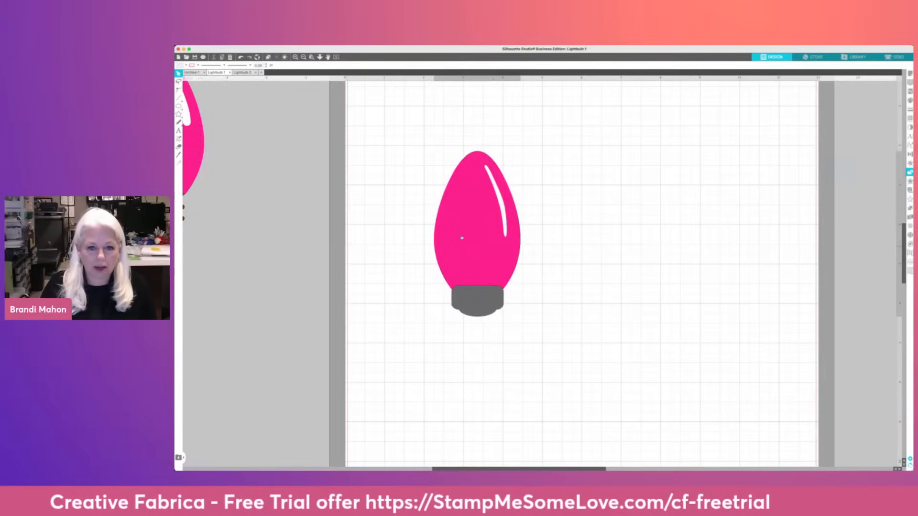
Move the finished pink bulb to the left edge of the page to free up space beside it
{"action": "left_click_drag", "start_coordinate": [498, 249], "coordinate": [410, 226]}
{"action": "left_click", "coordinate": [525, 229]}
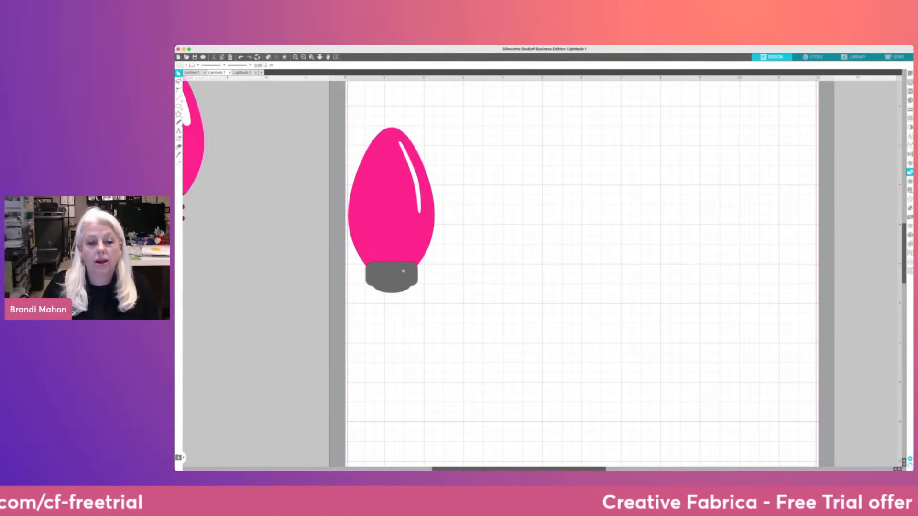
{"action": "scroll", "coordinate": [391, 275], "scroll_direction": "left", "scroll_amount": 1}
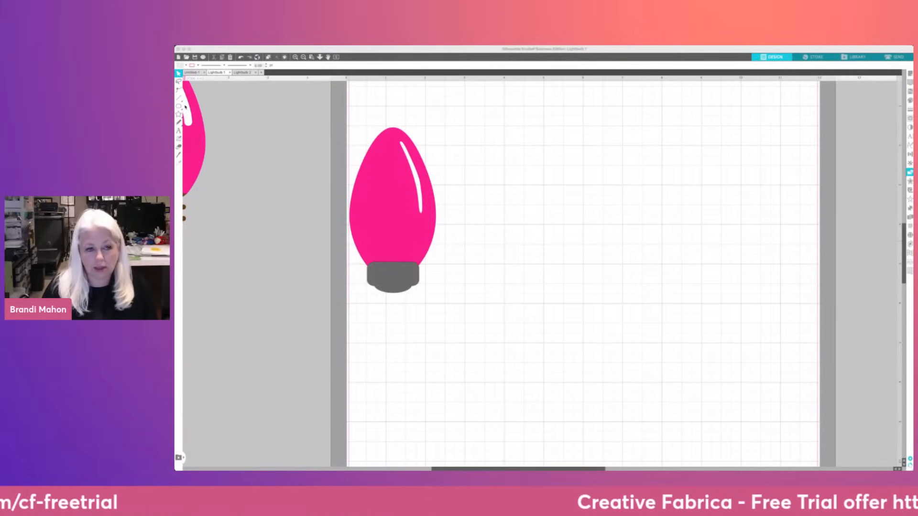
Draw a rectangle about 5.8 in wide beside the bulb and fill it light gray
{"action": "left_click", "coordinate": [179, 105]}
{"action": "left_click_drag", "start_coordinate": [490, 204], "coordinate": [724, 360]}
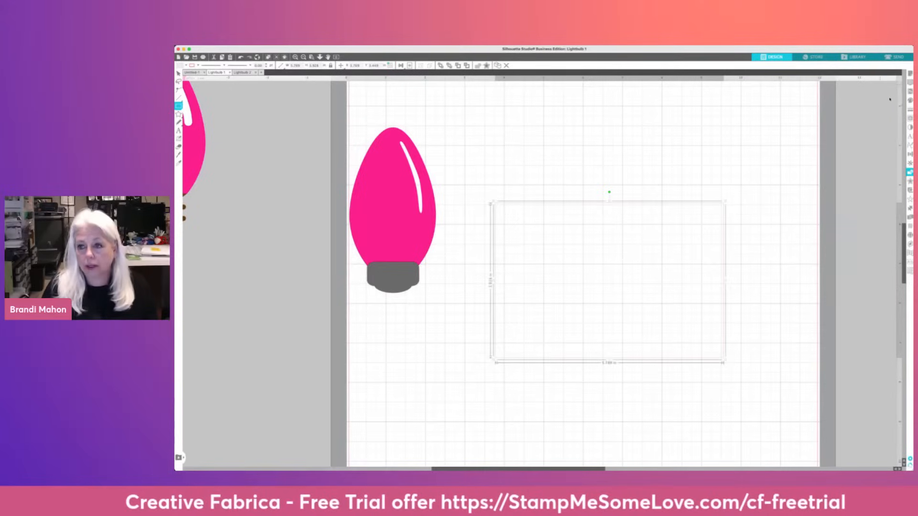
{"action": "left_click", "coordinate": [911, 102]}
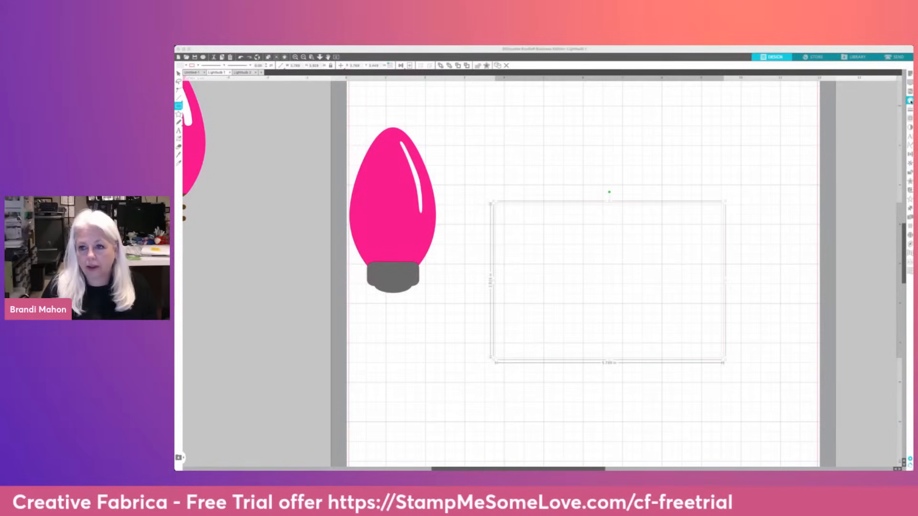
{"action": "left_click", "coordinate": [831, 123]}
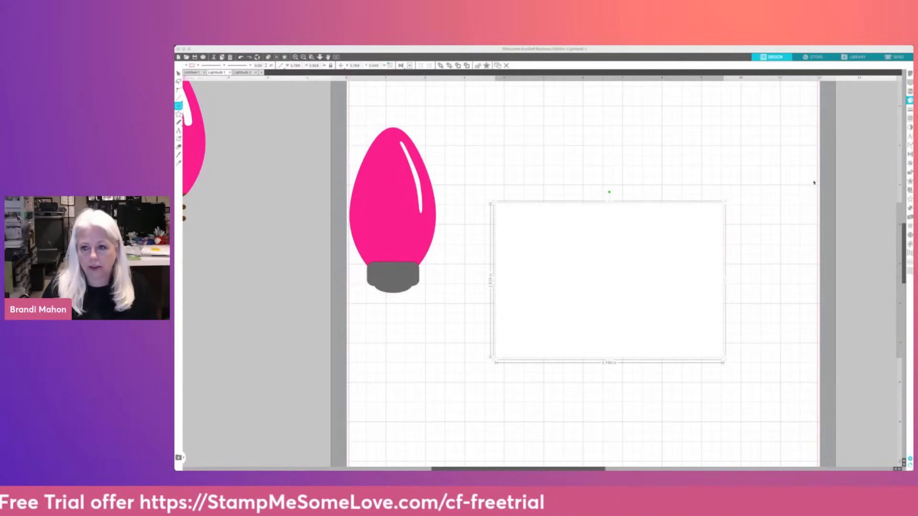
{"action": "left_click", "coordinate": [836, 123]}
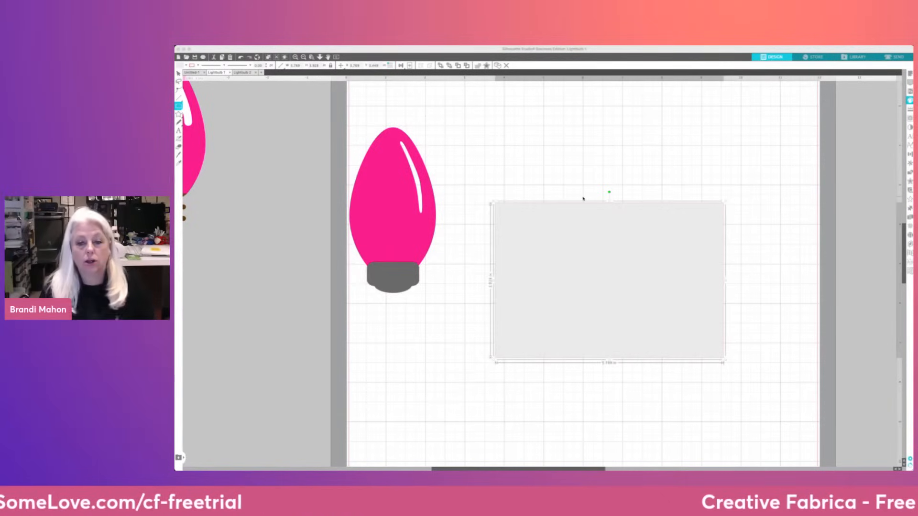
Resize the gray rectangle to 5.5 in wide by 4.25 in high with its aspect ratio unlocked
{"action": "left_click", "coordinate": [330, 66]}
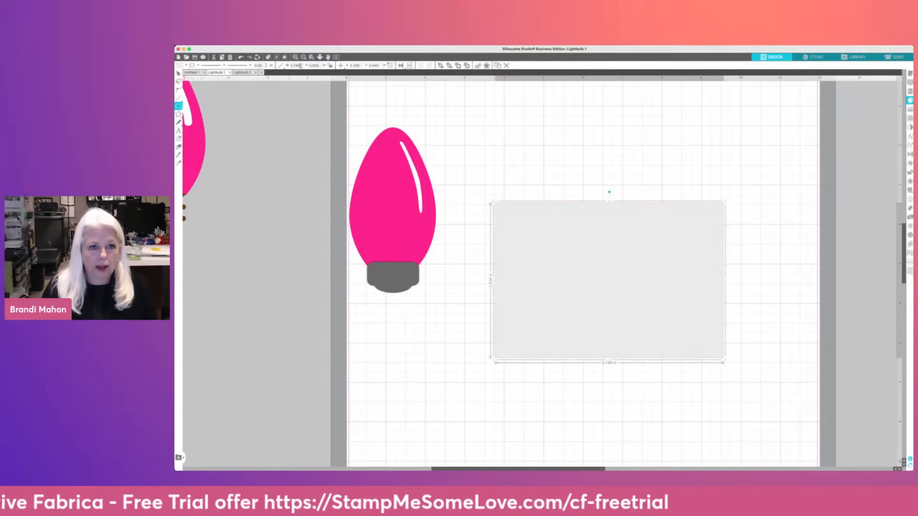
{"action": "double_click", "coordinate": [298, 65]}
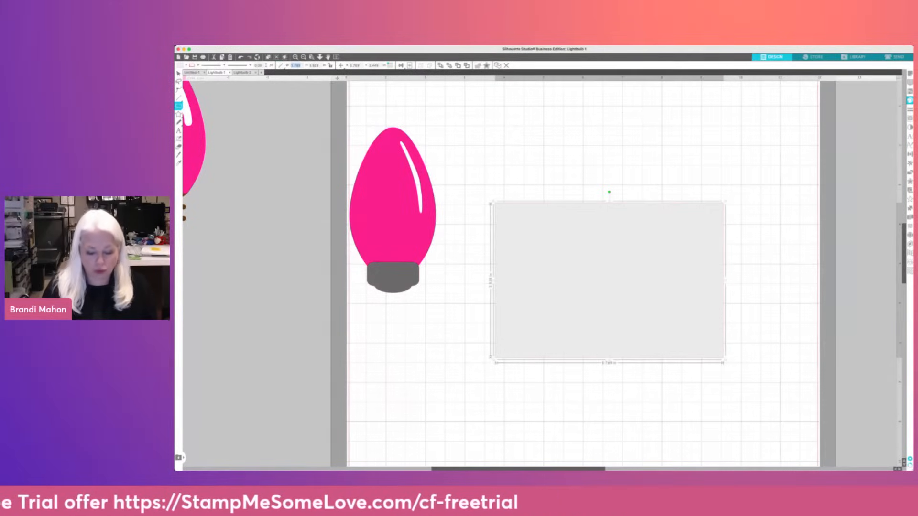
{"action": "type", "text": "5.5"}
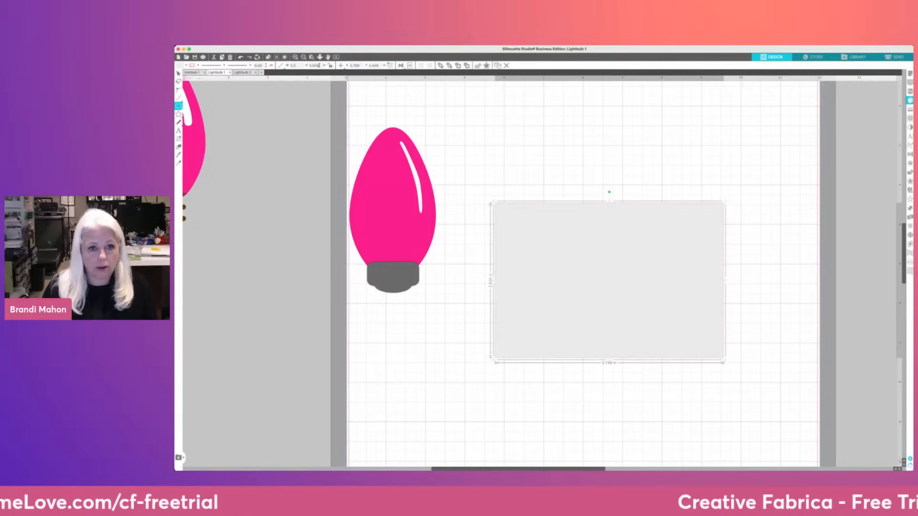
{"action": "double_click", "coordinate": [316, 65]}
{"action": "type", "text": "4"}
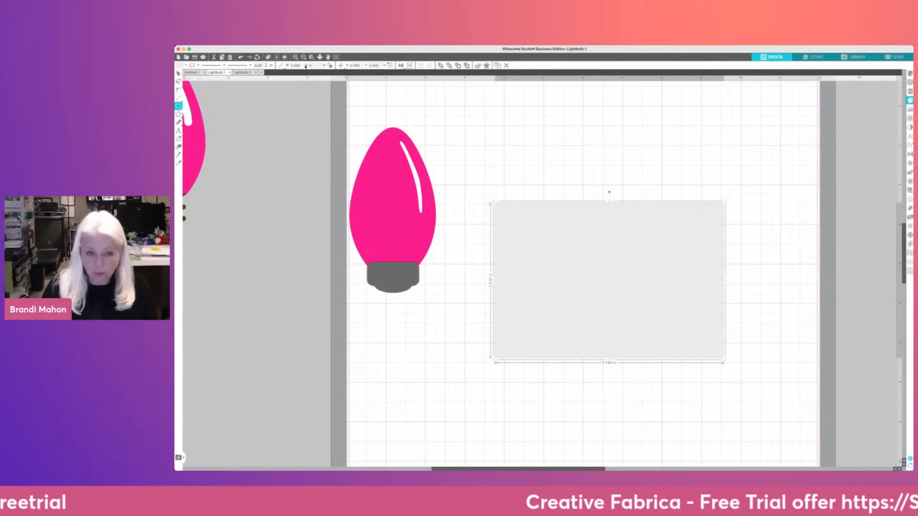
{"action": "type", "text": ".25"}
{"action": "key", "text": "Return"}
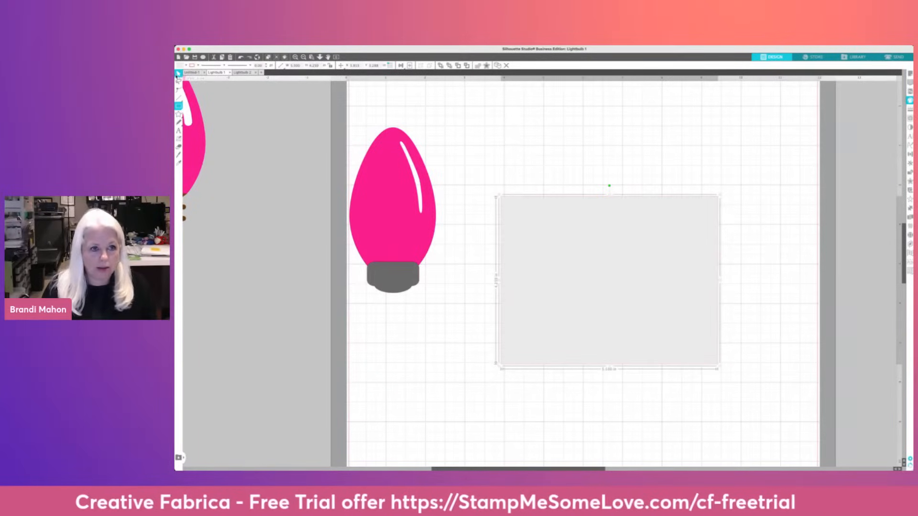
Rotate the pink bulb so it hangs base-up at a slight tilt, and shrink it to less than half its size
{"action": "left_click", "coordinate": [178, 73]}
{"action": "left_click", "coordinate": [405, 164]}
{"action": "left_click_drag", "start_coordinate": [405, 164], "coordinate": [412, 156]}
{"action": "left_click_drag", "start_coordinate": [400, 108], "coordinate": [369, 320]}
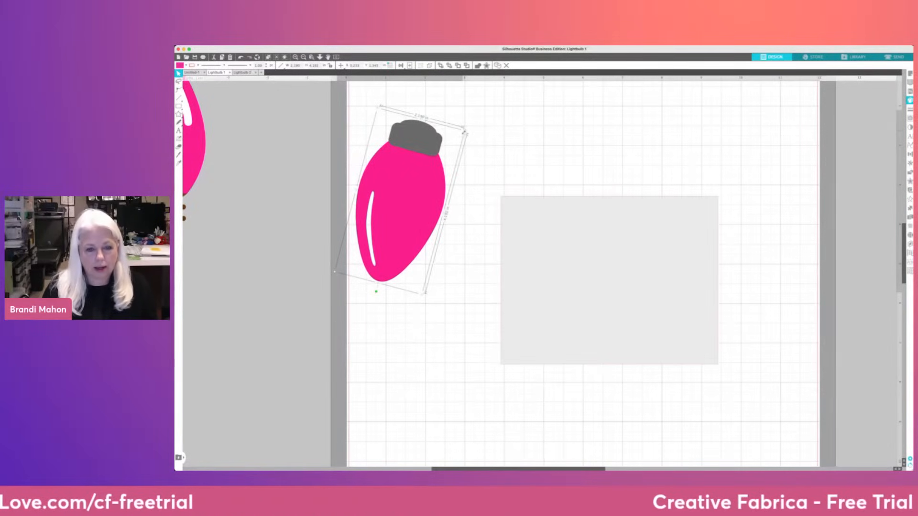
{"action": "left_click_drag", "start_coordinate": [464, 132], "coordinate": [396, 266]}
Move the small tilted bulb onto the left part of the gray rectangle
{"action": "left_click", "coordinate": [599, 270]}
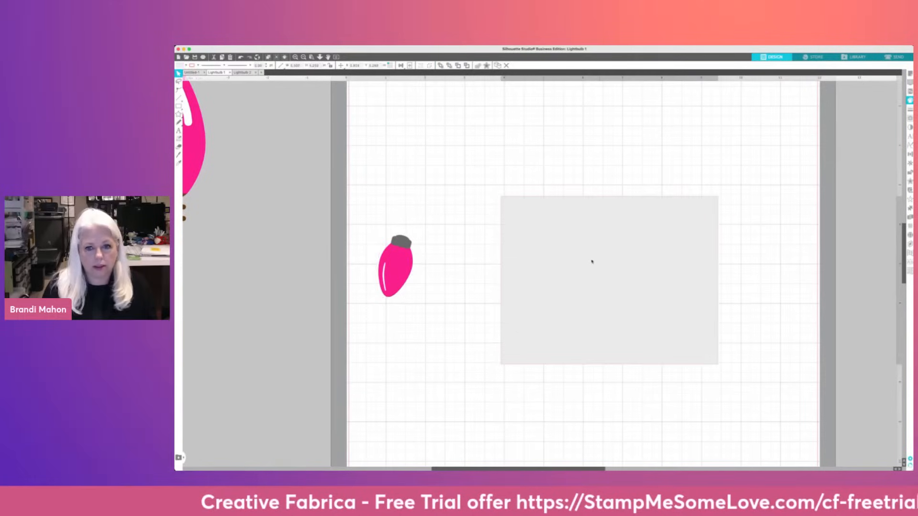
{"action": "left_click", "coordinate": [449, 228]}
{"action": "left_click_drag", "start_coordinate": [393, 258], "coordinate": [534, 253]}
{"action": "key", "text": "Escape"}
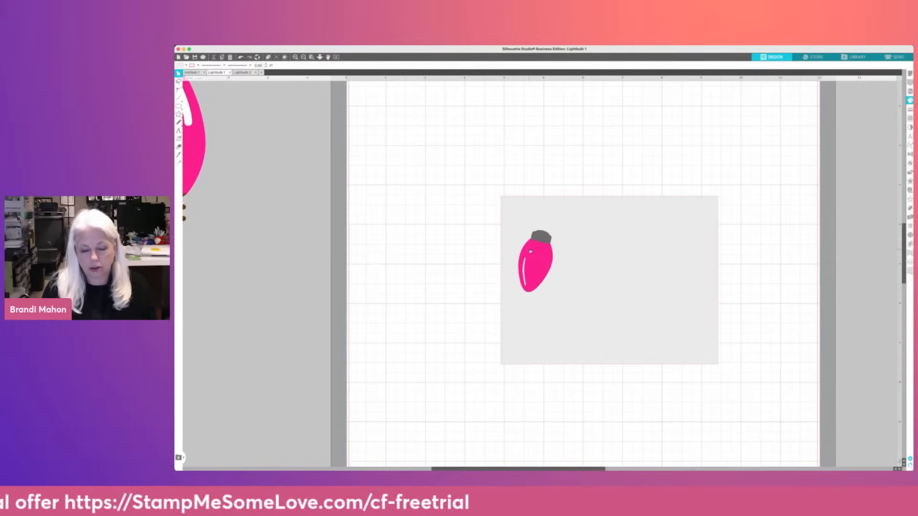
Duplicate the small bulb to make four and arrange them in a row across the gray rectangle
{"action": "left_click", "coordinate": [544, 256]}
{"action": "left_click_drag", "start_coordinate": [543, 255], "coordinate": [617, 262]}
{"action": "key", "text": "super+d"}
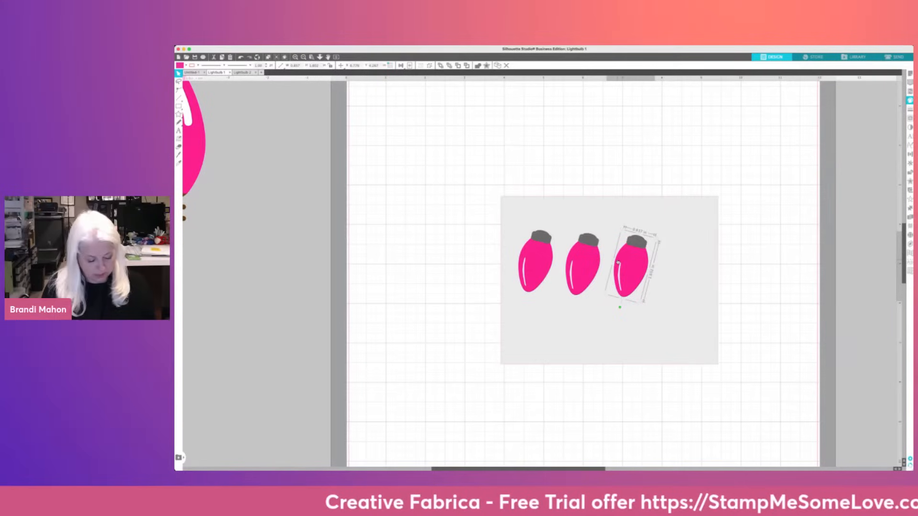
{"action": "key", "text": "super+d"}
{"action": "left_click_drag", "start_coordinate": [622, 268], "coordinate": [676, 268]}
{"action": "mouse_move", "coordinate": [542, 260]}
{"action": "left_mouse_down"}
{"action": "mouse_move", "coordinate": [536, 270]}
{"action": "mouse_move", "coordinate": [571, 249]}
{"action": "mouse_move", "coordinate": [559, 257]}
{"action": "left_mouse_up"}
{"action": "left_click_drag", "start_coordinate": [638, 271], "coordinate": [625, 282]}
{"action": "left_click_drag", "start_coordinate": [685, 269], "coordinate": [665, 272]}
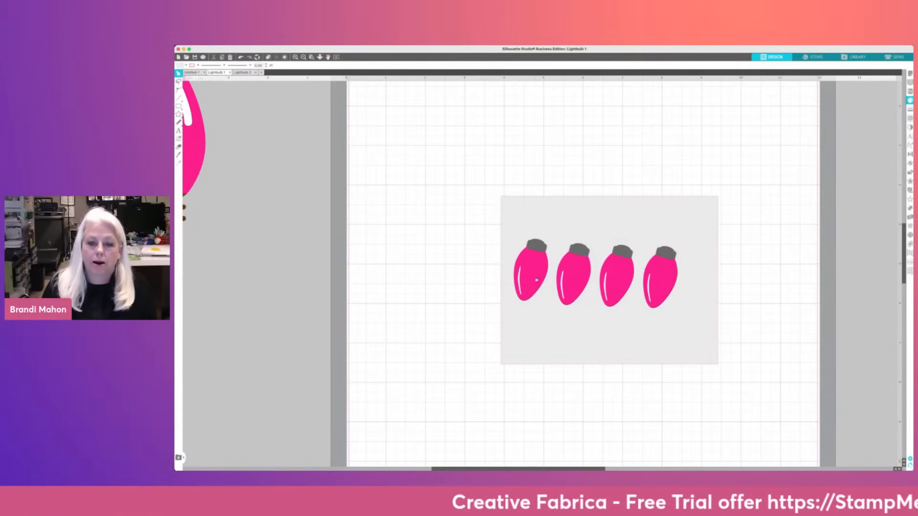
Move all four bulbs off the gray rectangle to the empty page area on its left
{"action": "left_click_drag", "start_coordinate": [531, 272], "coordinate": [371, 213]}
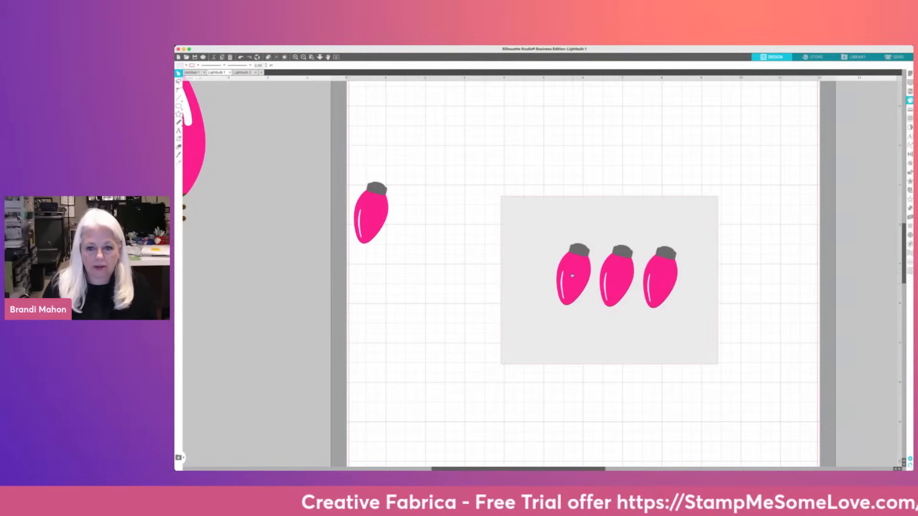
{"action": "left_click_drag", "start_coordinate": [564, 275], "coordinate": [384, 276]}
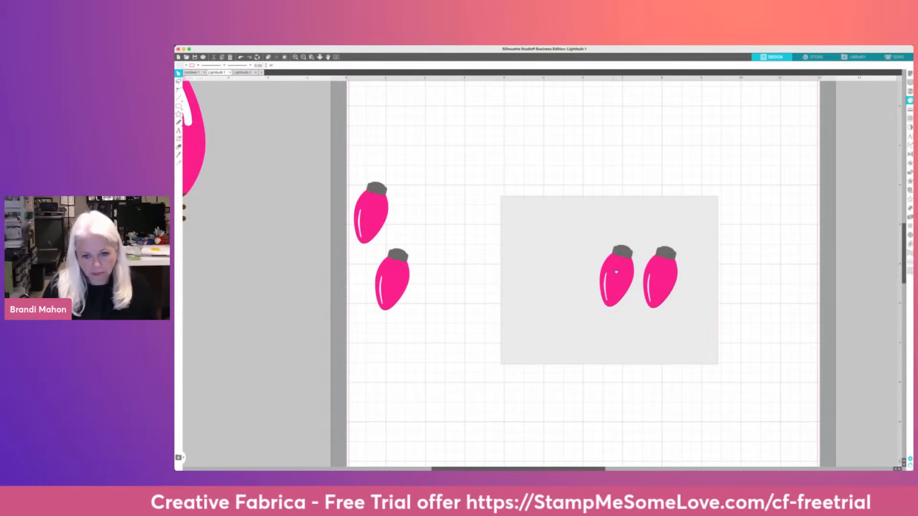
{"action": "left_click_drag", "start_coordinate": [617, 271], "coordinate": [398, 337]}
{"action": "left_click_drag", "start_coordinate": [658, 273], "coordinate": [439, 216]}
{"action": "key", "text": "Escape"}
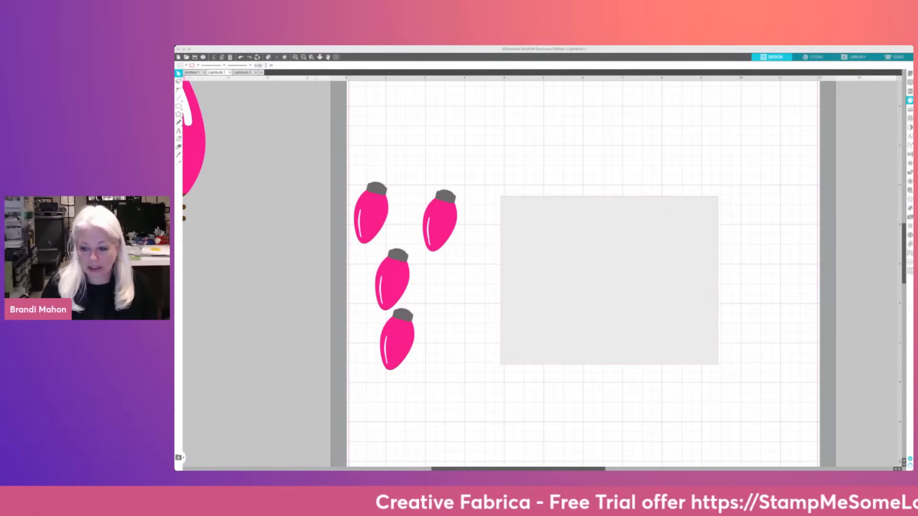
Open the Christmas-Lights-3 design and move its string of lights down toward the middle of the page
{"action": "key", "text": "super+Tab"}
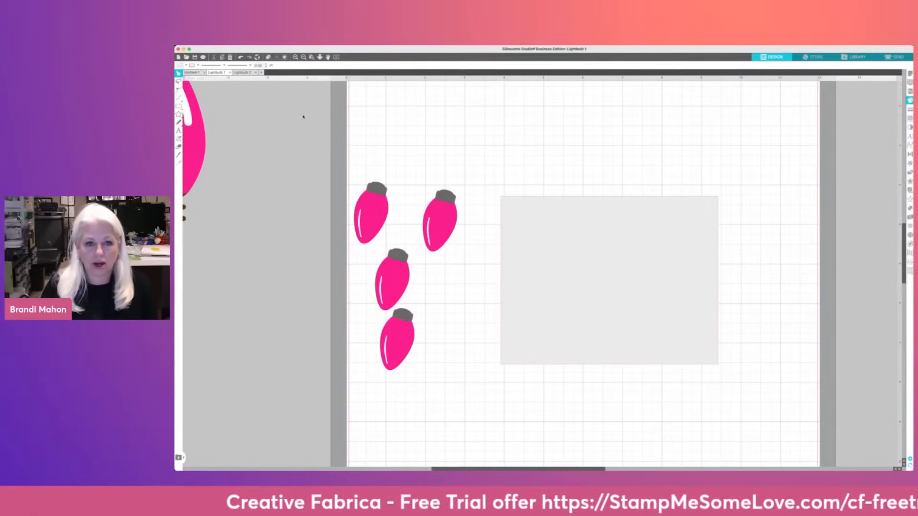
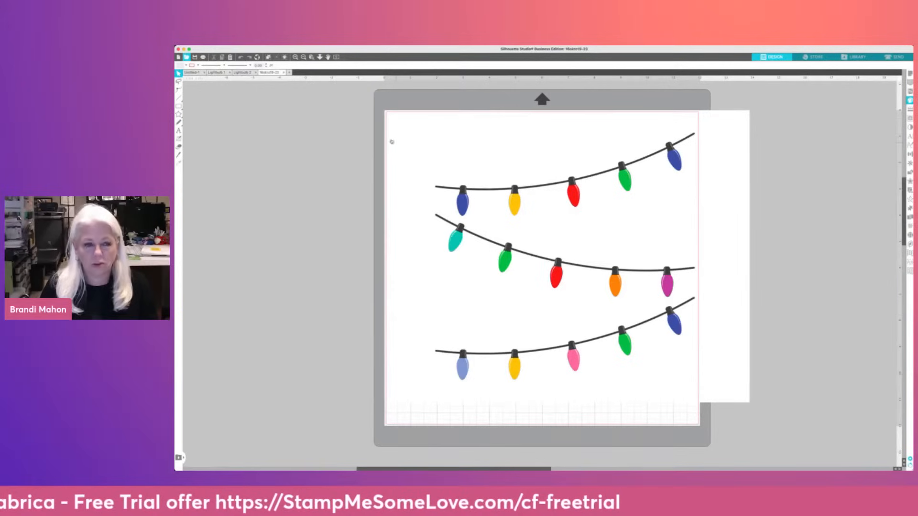
{"action": "left_click", "coordinate": [211, 73]}
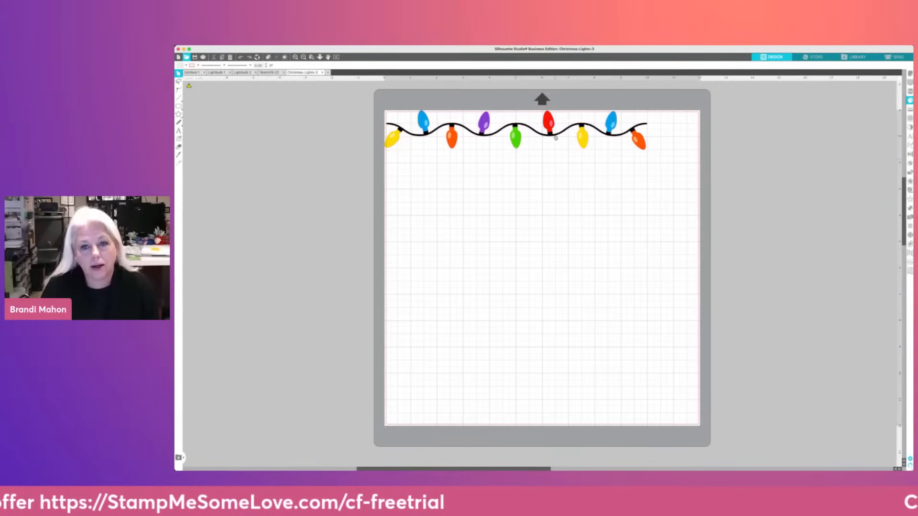
{"action": "left_click_drag", "start_coordinate": [556, 133], "coordinate": [564, 243]}
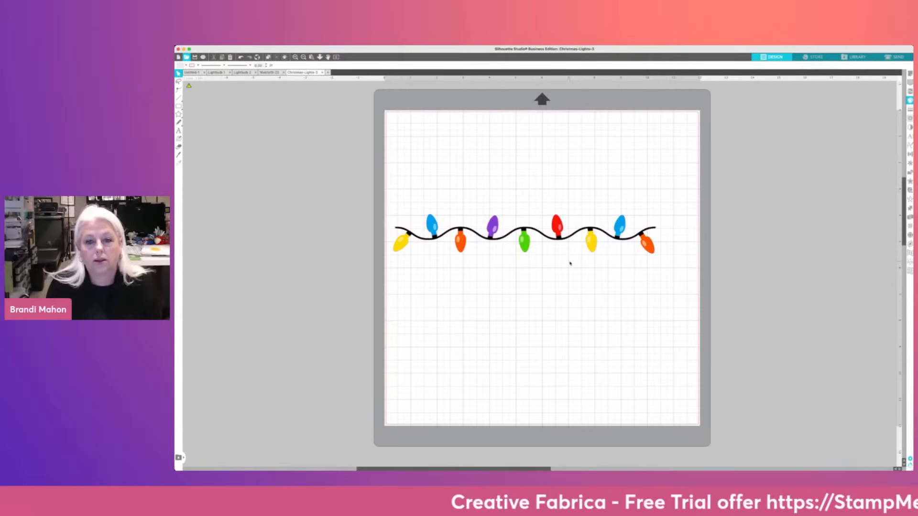
{"action": "left_click_drag", "start_coordinate": [548, 238], "coordinate": [550, 239]}
Examine the edit points of the Christmas light string to check how its wire and bulbs are constructed
{"action": "double_click", "coordinate": [551, 239]}
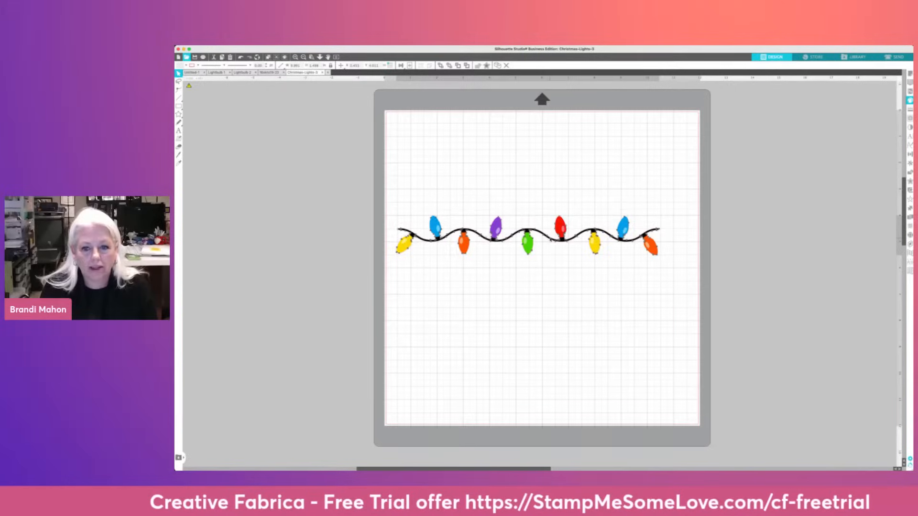
{"action": "left_click", "coordinate": [549, 276]}
{"action": "left_click", "coordinate": [548, 244]}
{"action": "double_click", "coordinate": [549, 245]}
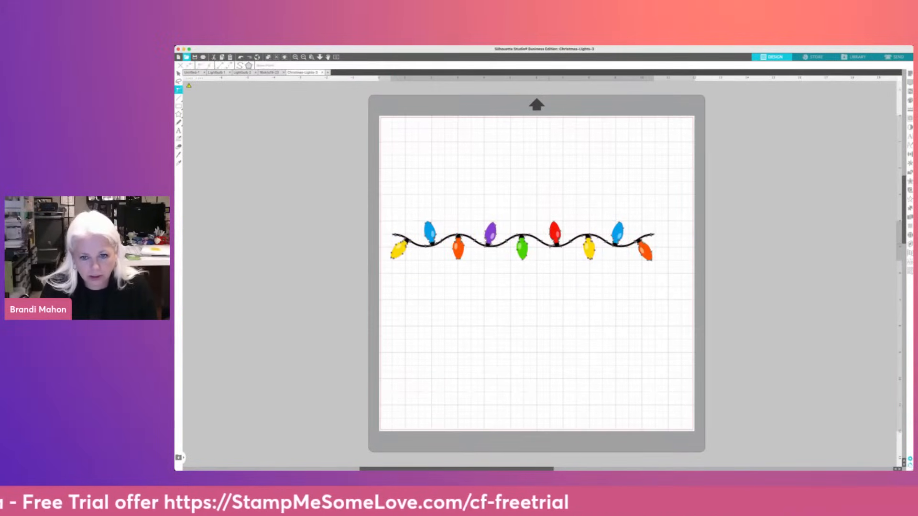
{"action": "left_click", "coordinate": [557, 285]}
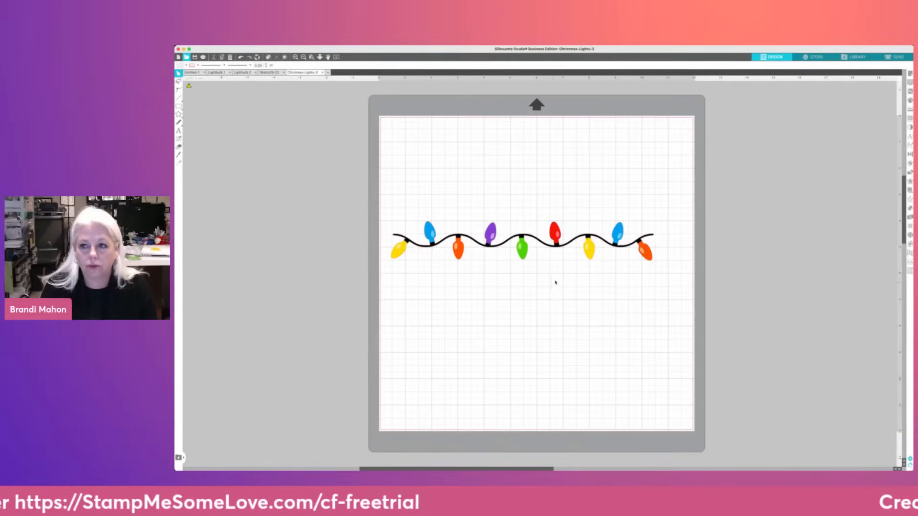
{"action": "left_click", "coordinate": [553, 246]}
{"action": "double_click", "coordinate": [553, 246]}
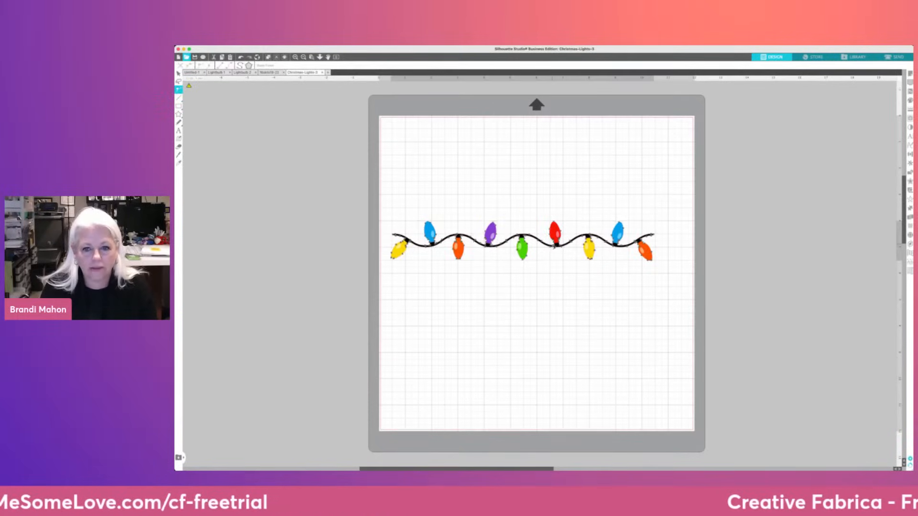
{"action": "left_click", "coordinate": [545, 280]}
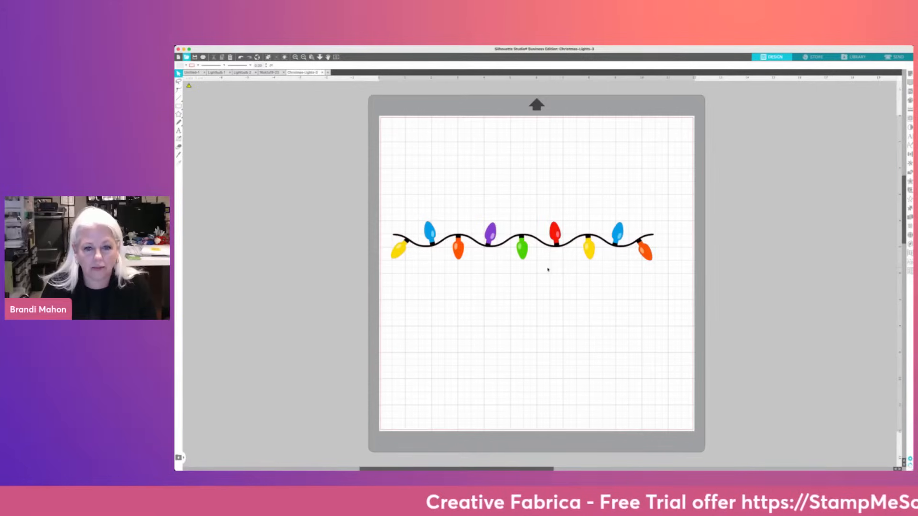
Copy the Christmas light string into the Lightbulb 1 document and place it above the gray rectangle
{"action": "left_click", "coordinate": [522, 248]}
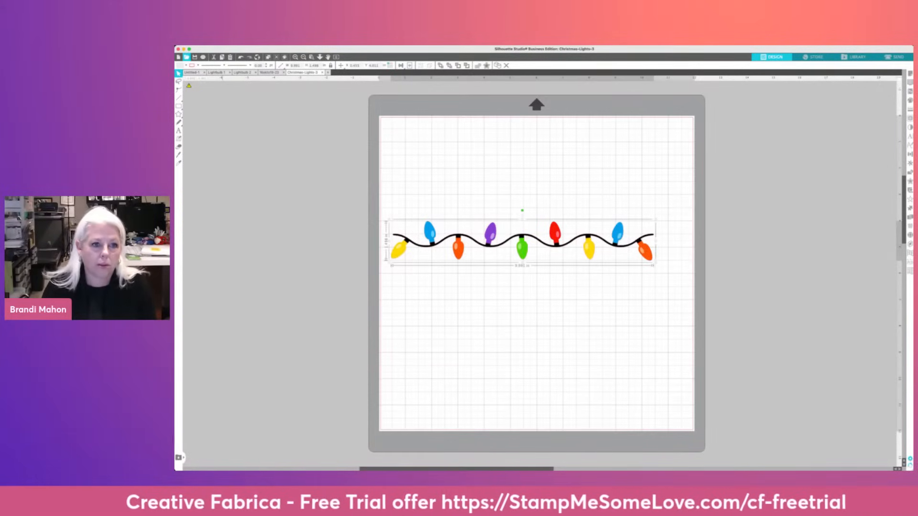
{"action": "left_click", "coordinate": [215, 72]}
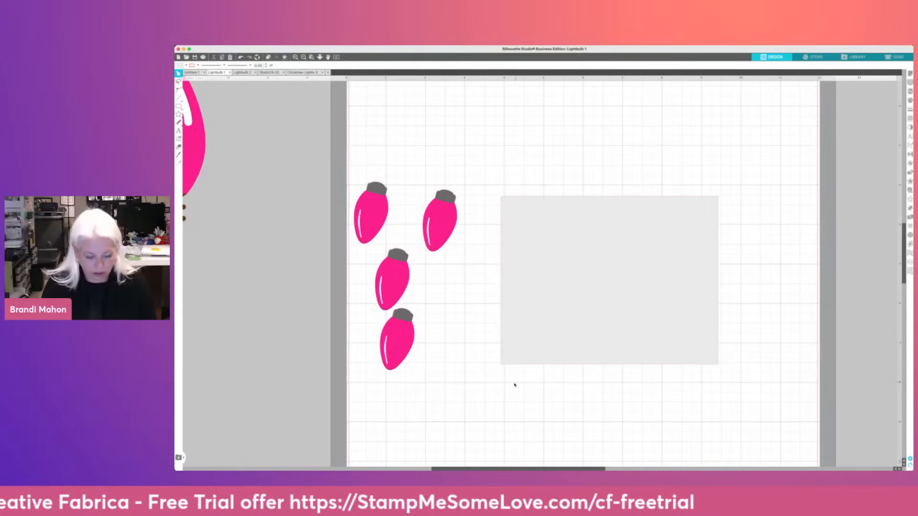
{"action": "key", "text": "super+v"}
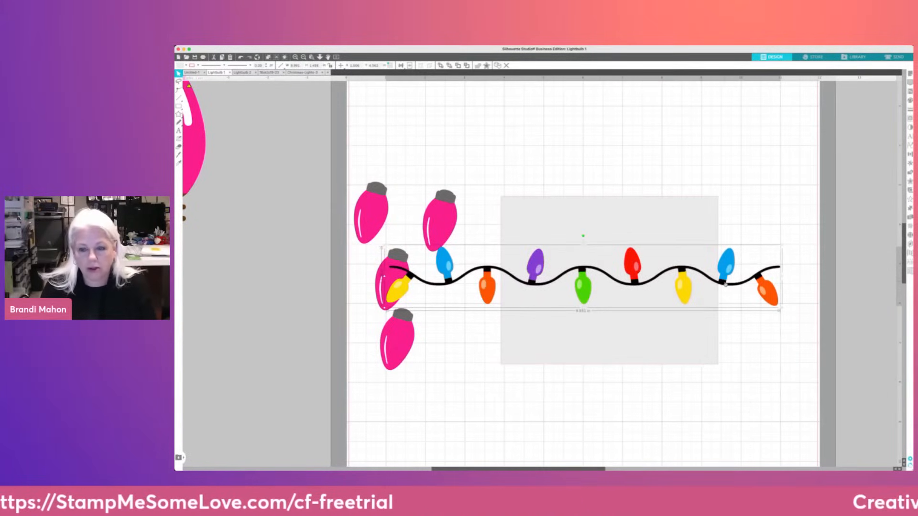
{"action": "left_click_drag", "start_coordinate": [724, 284], "coordinate": [708, 194]}
{"action": "scroll", "coordinate": [708, 194], "scroll_direction": "up", "scroll_amount": 3}
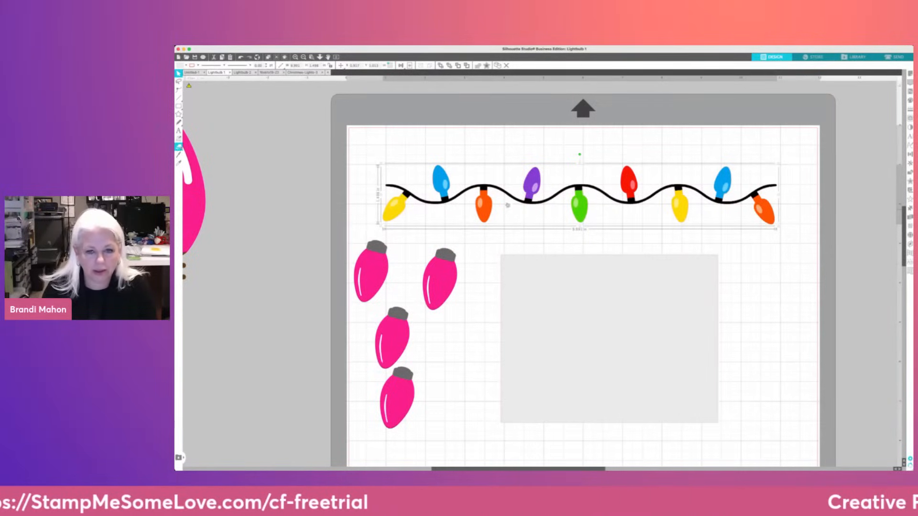
Remove the first orange bulb hanging from the pasted wire by deleting its edit points one after another
{"action": "left_click", "coordinate": [511, 275]}
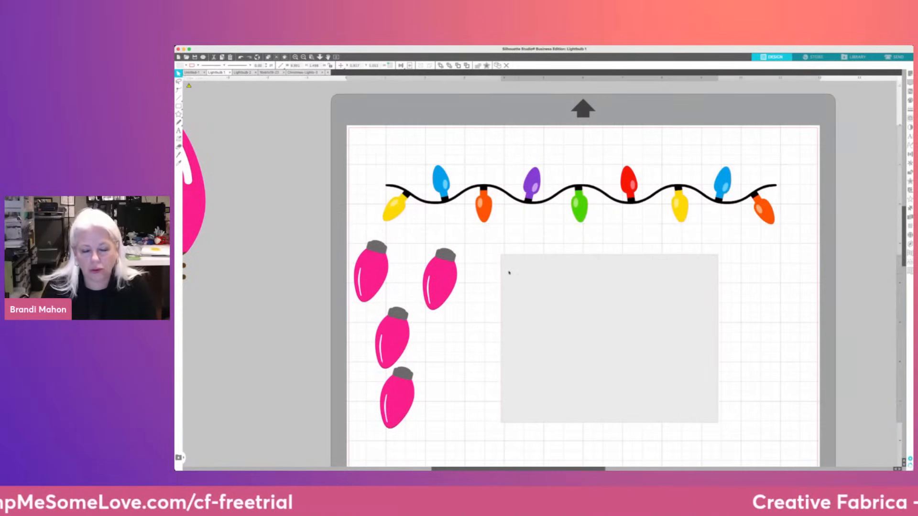
{"action": "double_click", "coordinate": [484, 225]}
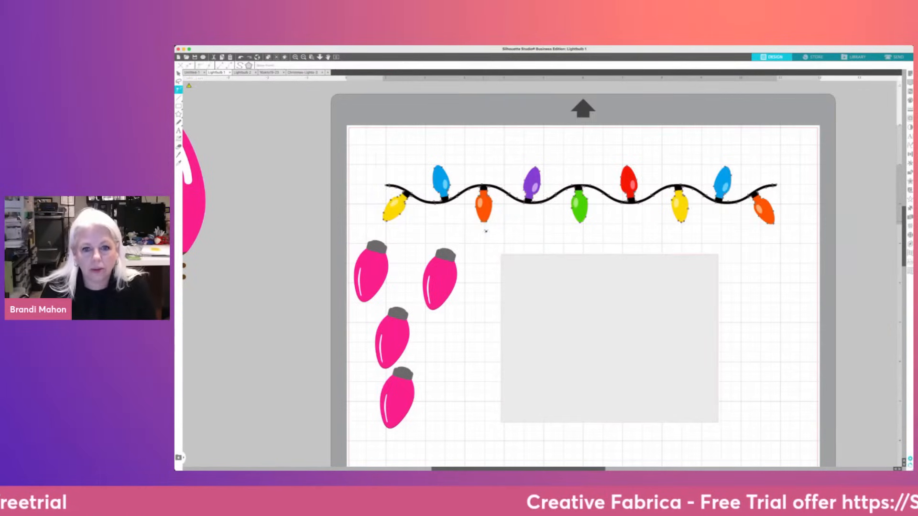
{"action": "left_click", "coordinate": [483, 223]}
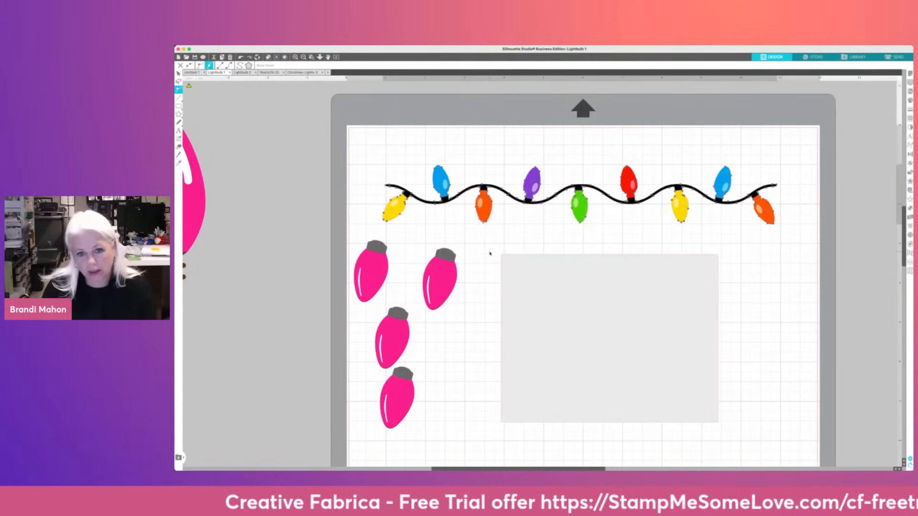
{"action": "key", "text": "Delete"}
{"action": "key", "text": "Delete"}
{"action": "key", "text": "Delete"}
{"action": "key", "text": "Delete"}
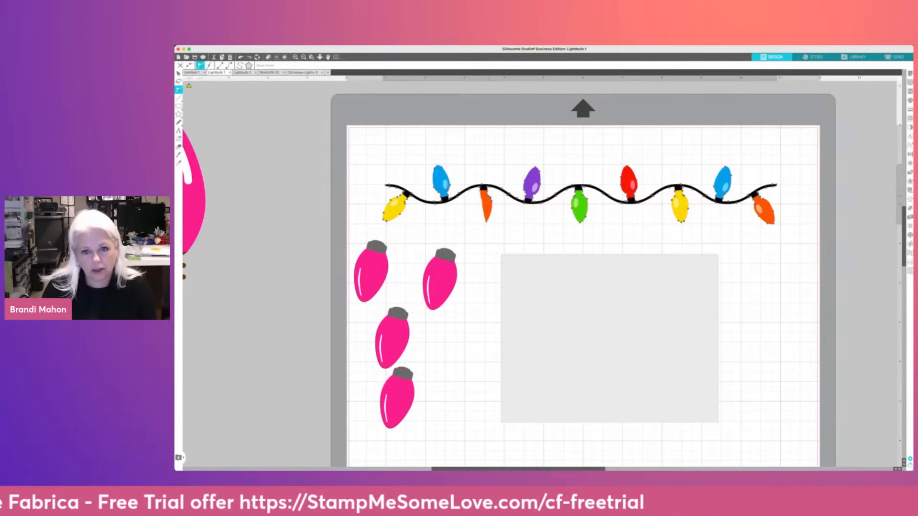
{"action": "key", "text": "Delete"}
{"action": "key", "text": "Delete"}
{"action": "key", "text": "Delete"}
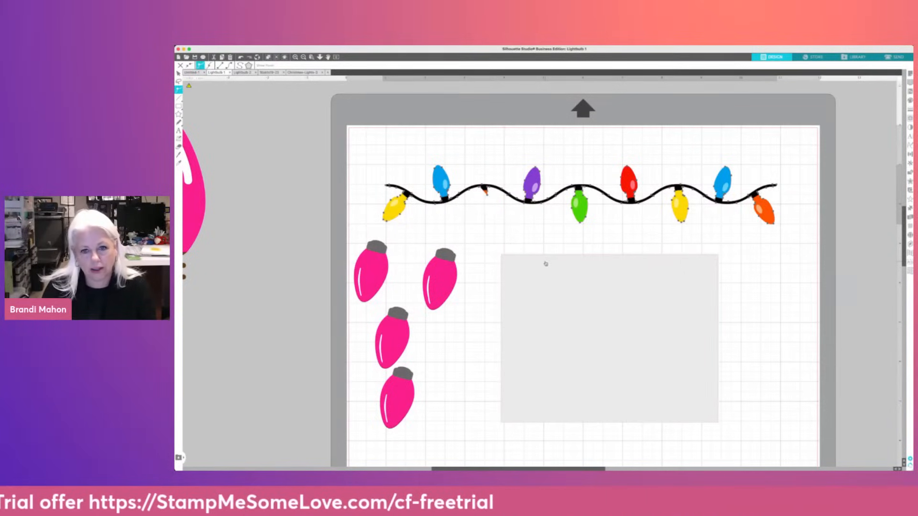
{"action": "key", "text": "Delete"}
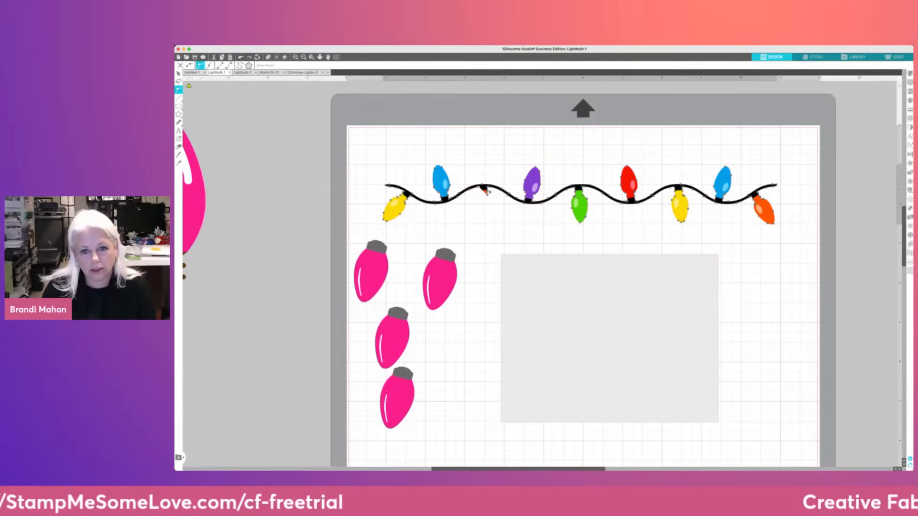
Delete the leftover orange bulb fragment hanging under the wire and leave point editing
{"action": "key", "text": "Delete"}
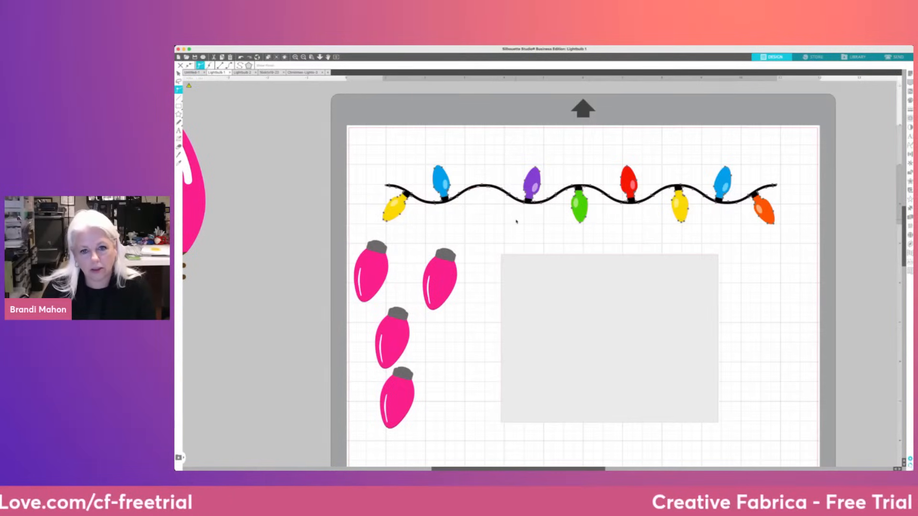
{"action": "left_click", "coordinate": [517, 224]}
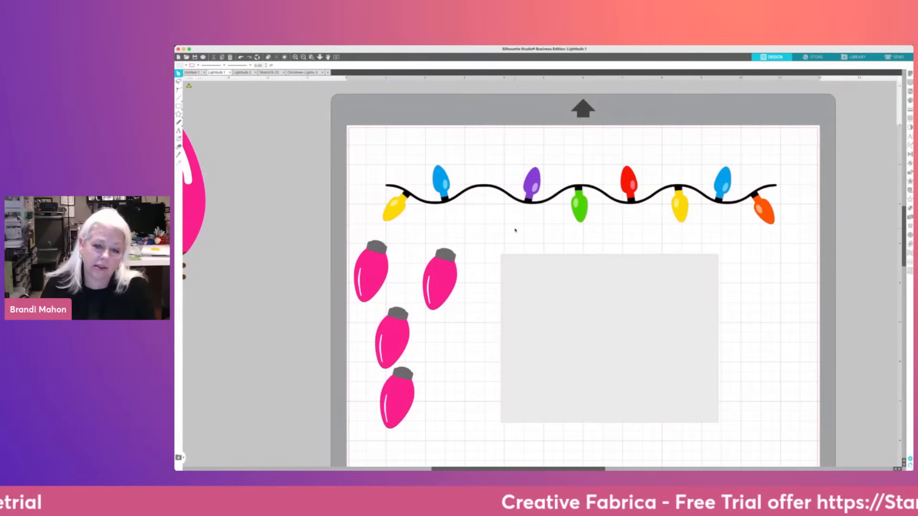
Erase across the necks of the coloured bulbs with the Eraser to separate them from the black wire
{"action": "left_click", "coordinate": [179, 147]}
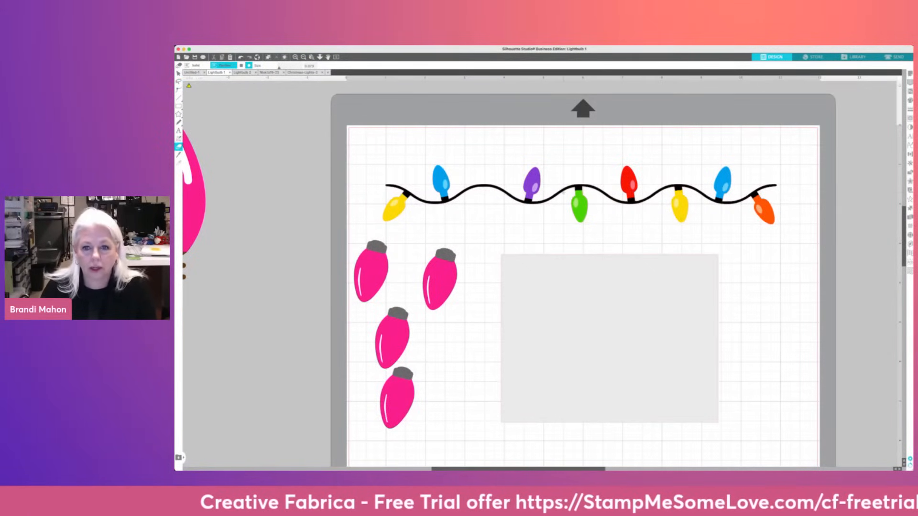
{"action": "left_click_drag", "start_coordinate": [573, 190], "coordinate": [585, 190]}
{"action": "scroll", "coordinate": [593, 249], "scroll_direction": "right", "scroll_amount": 1}
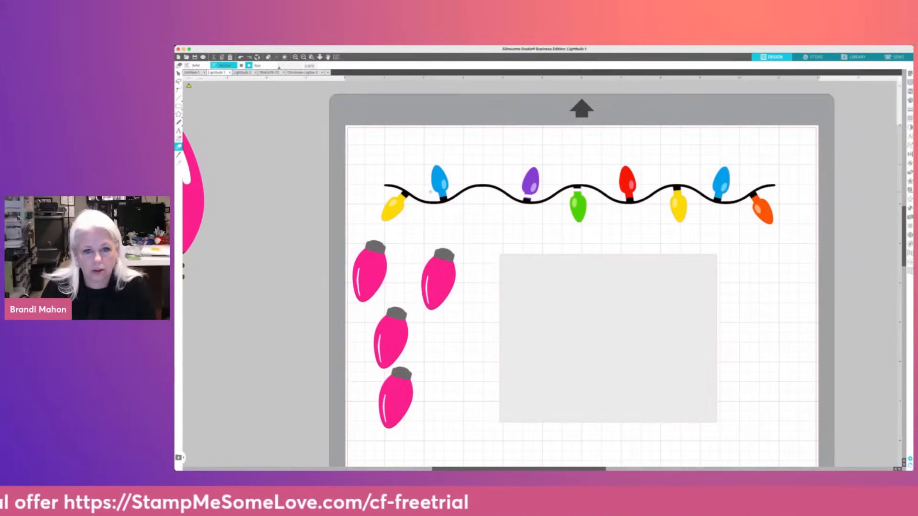
{"action": "mouse_move", "coordinate": [439, 197]}
{"action": "left_mouse_down"}
{"action": "mouse_move", "coordinate": [449, 195]}
{"action": "mouse_move", "coordinate": [398, 194]}
{"action": "mouse_move", "coordinate": [409, 203]}
{"action": "left_mouse_up"}
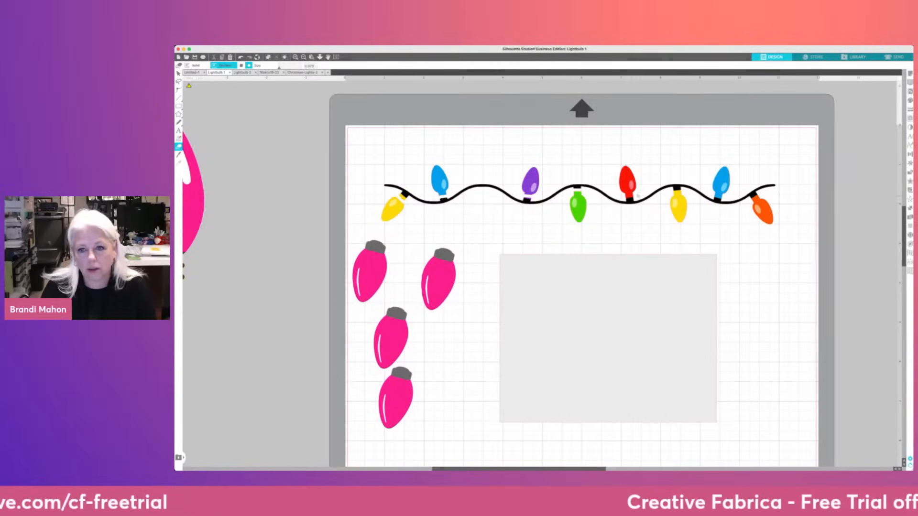
{"action": "mouse_move", "coordinate": [622, 197]}
{"action": "left_mouse_down"}
{"action": "mouse_move", "coordinate": [730, 185]}
{"action": "mouse_move", "coordinate": [700, 198]}
{"action": "mouse_move", "coordinate": [667, 195]}
{"action": "mouse_move", "coordinate": [727, 198]}
{"action": "left_mouse_up"}
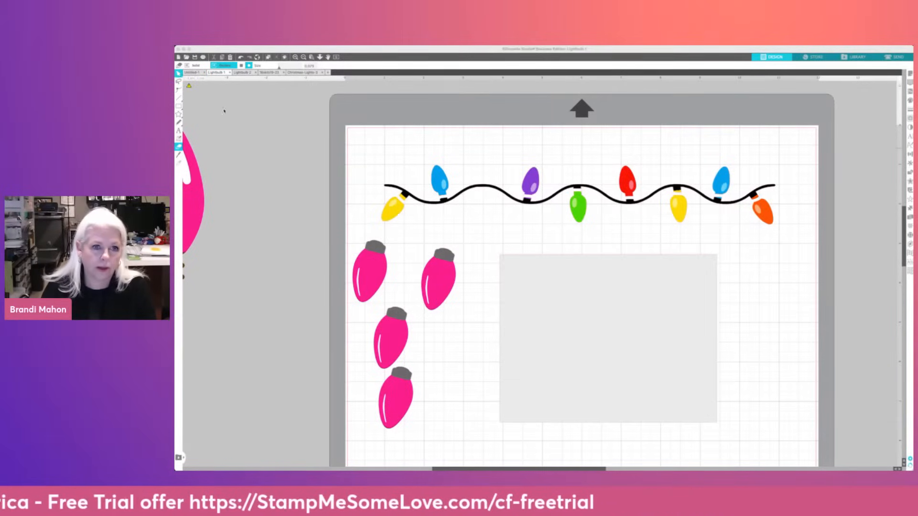
Move the wire down away from the detached coloured bulbs and delete all of those bulbs
{"action": "left_click", "coordinate": [564, 210]}
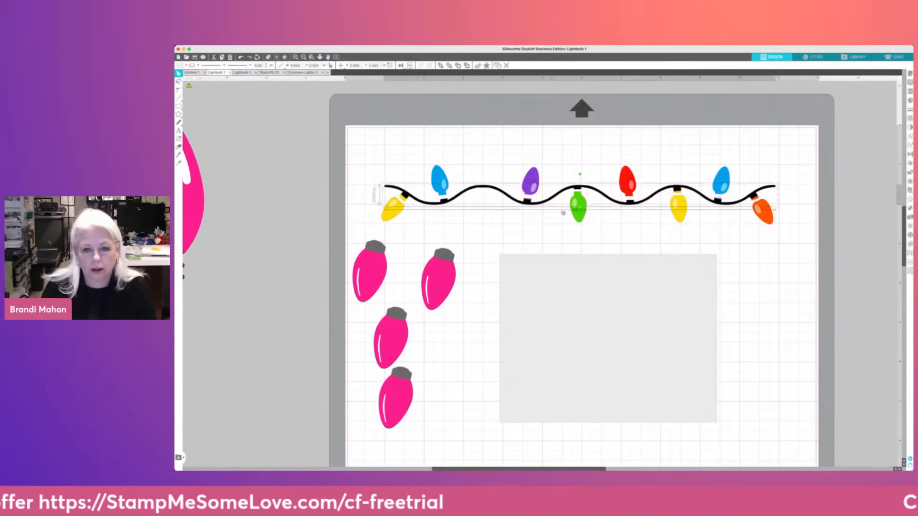
{"action": "mouse_move", "coordinate": [563, 213]}
{"action": "left_mouse_down"}
{"action": "mouse_move", "coordinate": [670, 311]}
{"action": "mouse_move", "coordinate": [653, 387]}
{"action": "mouse_move", "coordinate": [597, 388]}
{"action": "mouse_move", "coordinate": [606, 369]}
{"action": "left_mouse_up"}
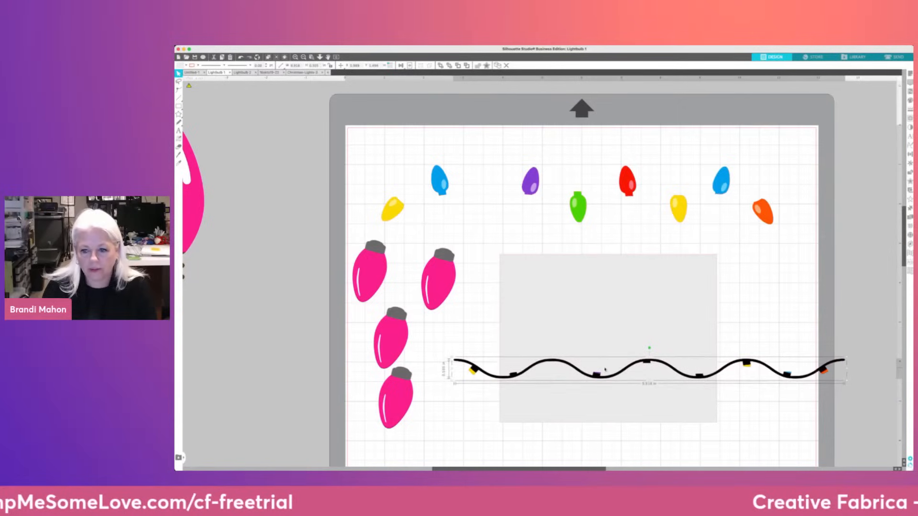
{"action": "left_click_drag", "start_coordinate": [424, 162], "coordinate": [764, 211]}
{"action": "key", "text": "Delete"}
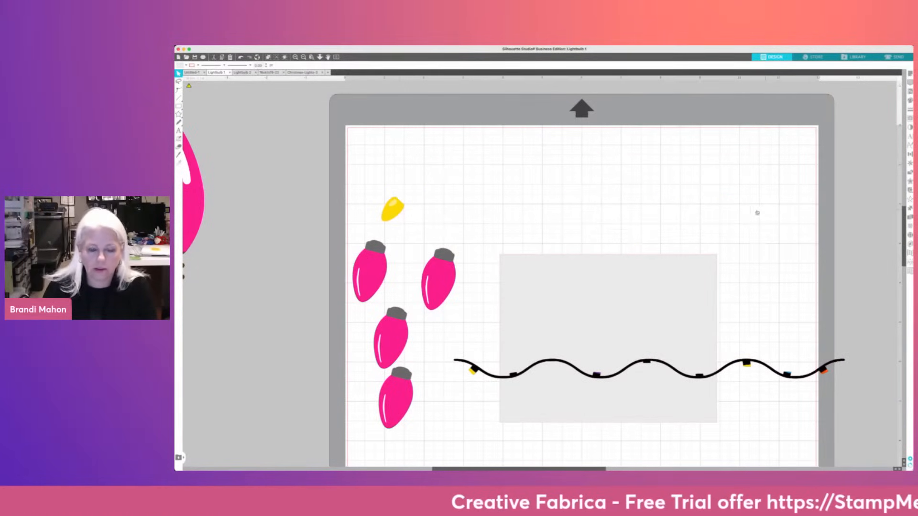
{"action": "left_click", "coordinate": [391, 208]}
{"action": "key", "text": "Delete"}
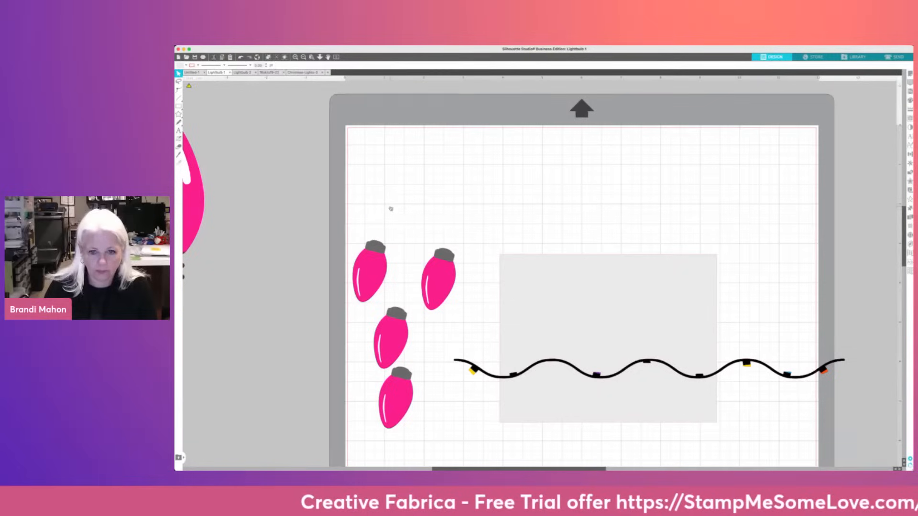
Move the bare wire back up near the top of the page and deselect it
{"action": "mouse_move", "coordinate": [763, 367]}
{"action": "left_mouse_down"}
{"action": "mouse_move", "coordinate": [669, 167]}
{"action": "mouse_move", "coordinate": [674, 177]}
{"action": "left_mouse_up"}
{"action": "left_click", "coordinate": [668, 149]}
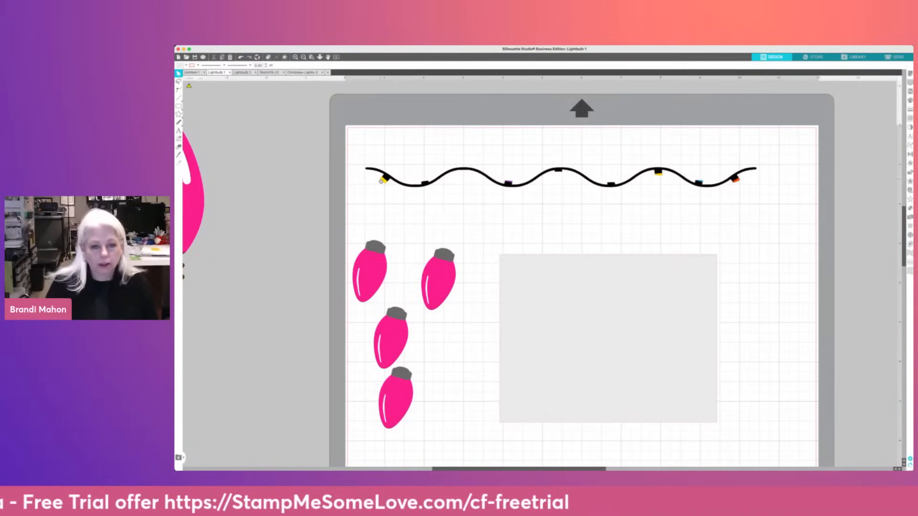
Examine the socket stubs along the wire for leftover colour from the removed bulbs
{"action": "scroll", "coordinate": [381, 180], "scroll_direction": "up", "scroll_amount": 3}
{"action": "scroll", "coordinate": [381, 181], "scroll_direction": "up", "scroll_amount": 5}
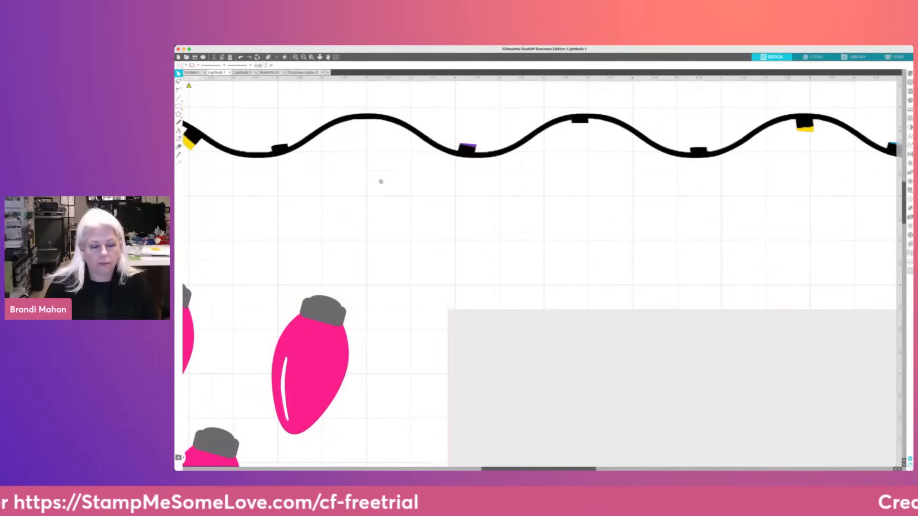
{"action": "scroll", "coordinate": [381, 181], "scroll_direction": "left", "scroll_amount": 4}
{"action": "scroll", "coordinate": [381, 181], "scroll_direction": "left", "scroll_amount": 2}
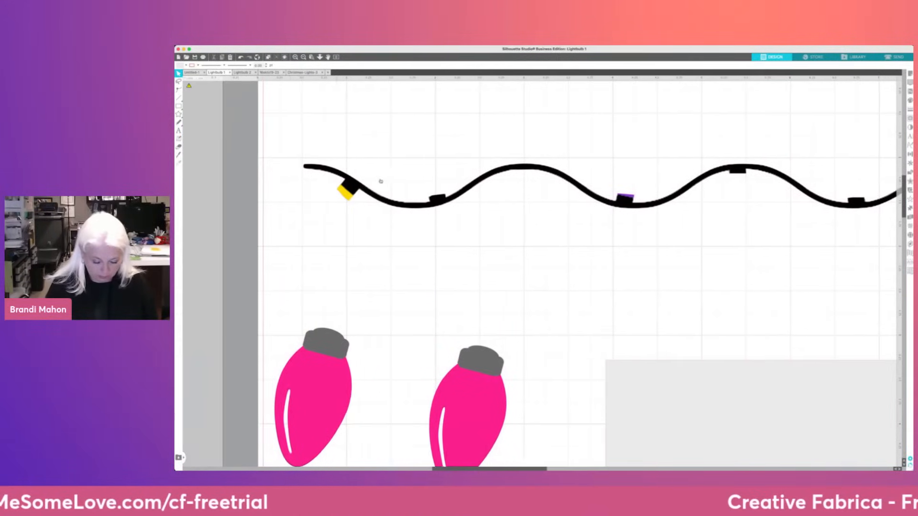
{"action": "key", "text": "super+plus"}
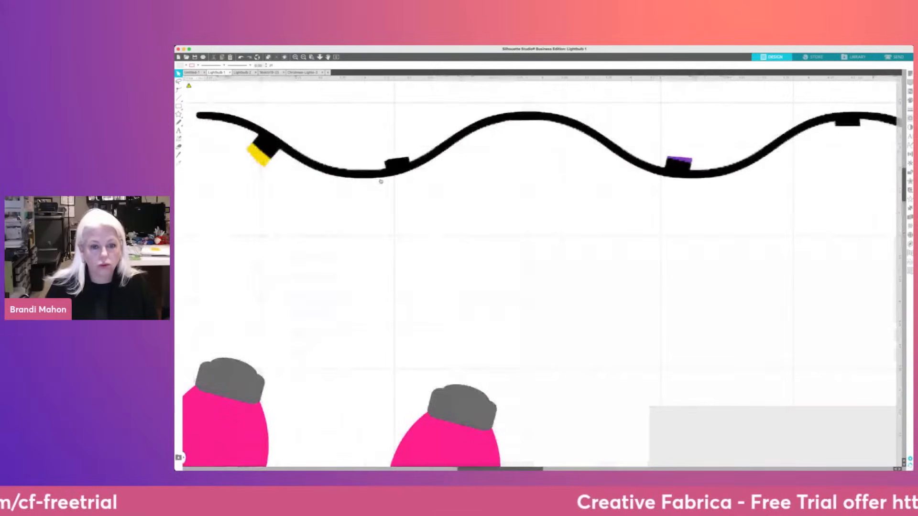
{"action": "scroll", "coordinate": [381, 182], "scroll_direction": "left", "scroll_amount": 4}
{"action": "scroll", "coordinate": [381, 181], "scroll_direction": "left", "scroll_amount": 1}
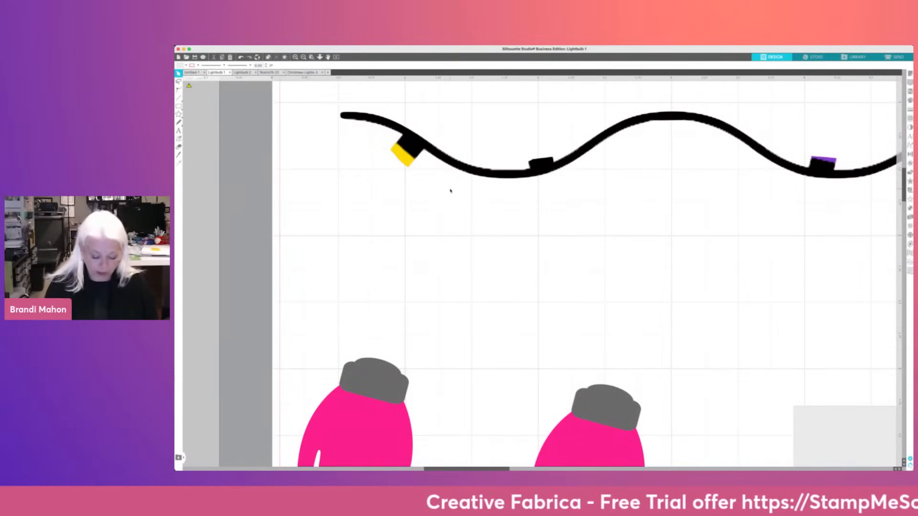
{"action": "key", "text": "super+minus"}
{"action": "key", "text": "super+minus"}
{"action": "scroll", "coordinate": [450, 190], "scroll_direction": "left", "scroll_amount": 1}
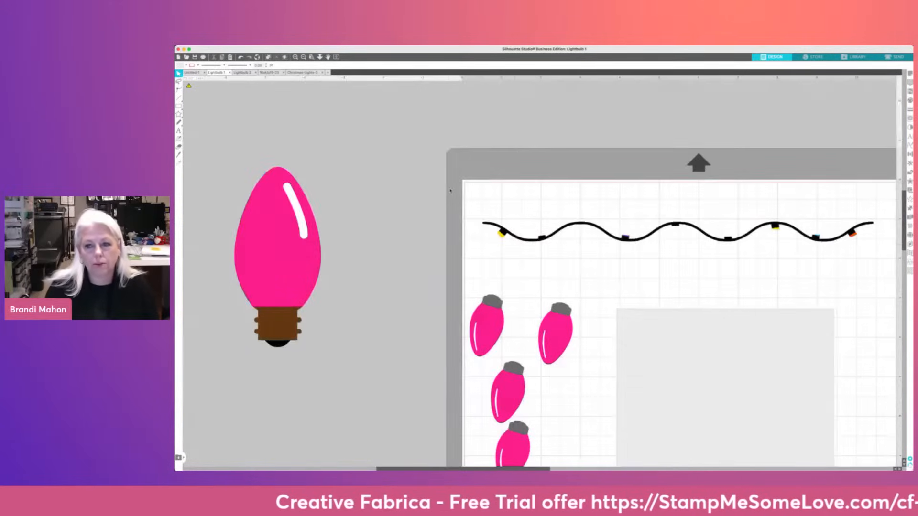
{"action": "scroll", "coordinate": [445, 189], "scroll_direction": "right", "scroll_amount": 4}
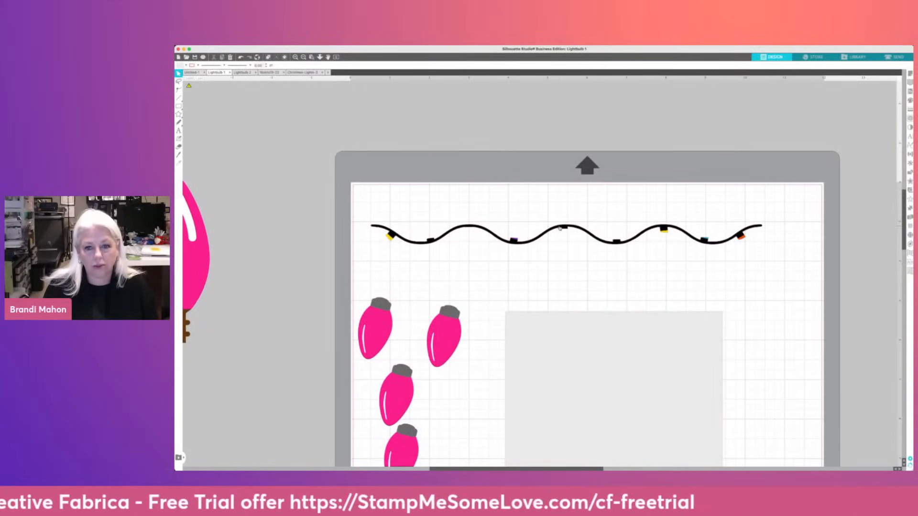
Select the wire and its yellow remnant to check whether they form one object, and inspect the wire's left end
{"action": "left_click", "coordinate": [559, 228]}
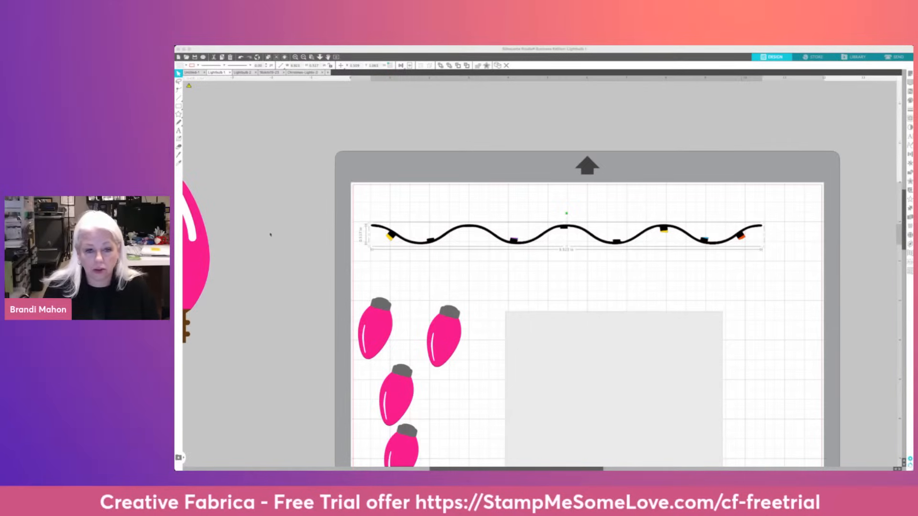
{"action": "left_click", "coordinate": [368, 260]}
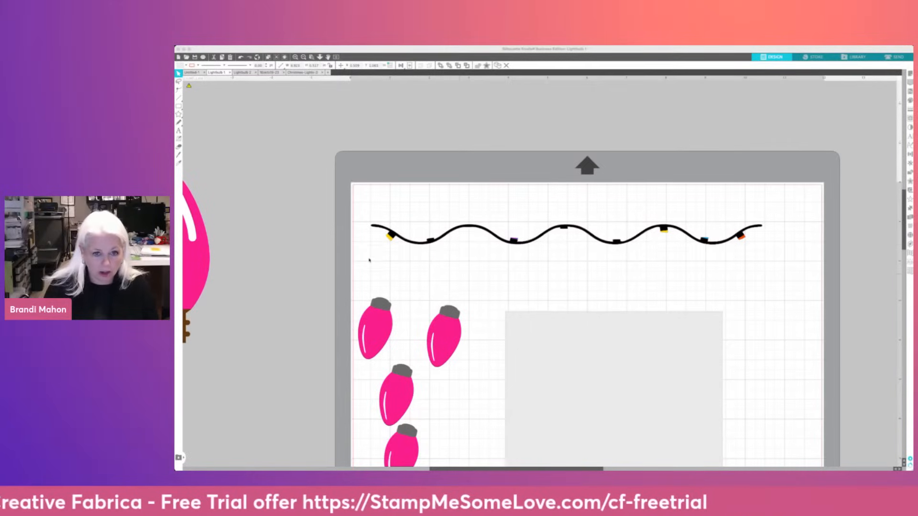
{"action": "left_click", "coordinate": [390, 236]}
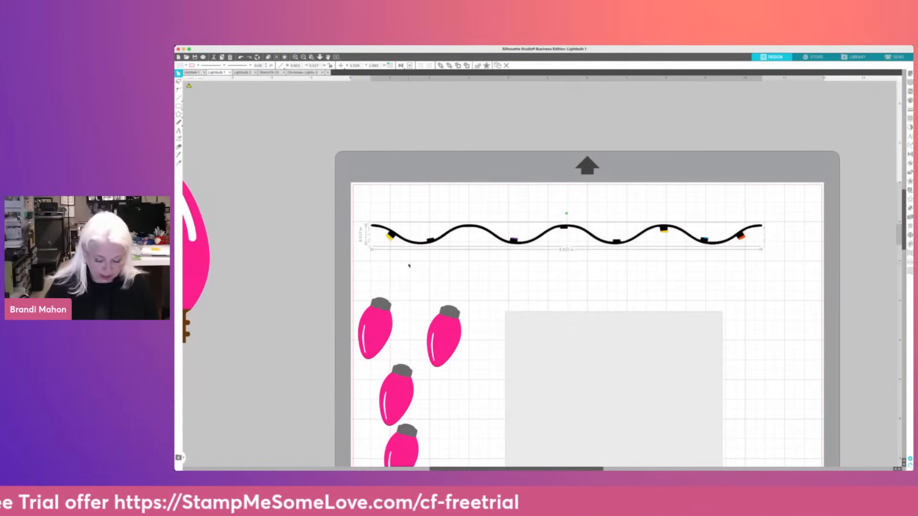
{"action": "scroll", "coordinate": [408, 266], "scroll_direction": "up", "scroll_amount": 6}
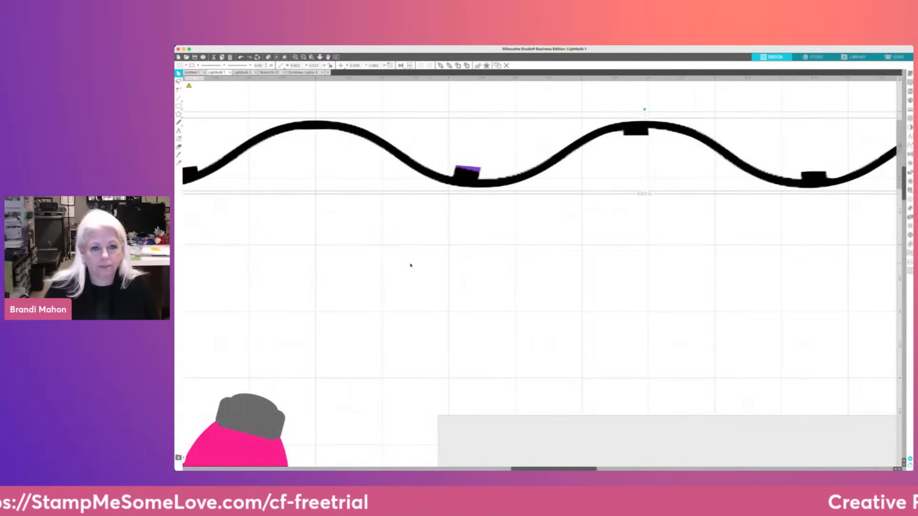
{"action": "scroll", "coordinate": [410, 266], "scroll_direction": "left", "scroll_amount": 10}
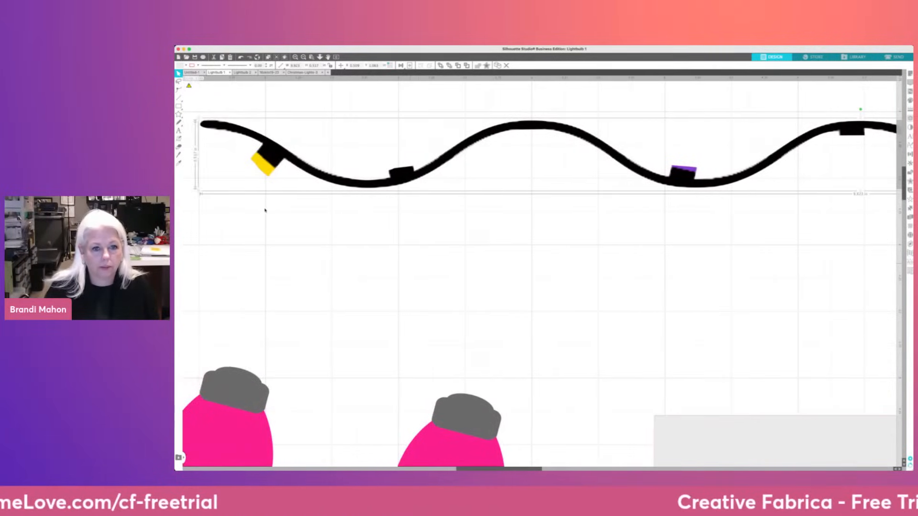
{"action": "scroll", "coordinate": [265, 211], "scroll_direction": "left", "scroll_amount": 10}
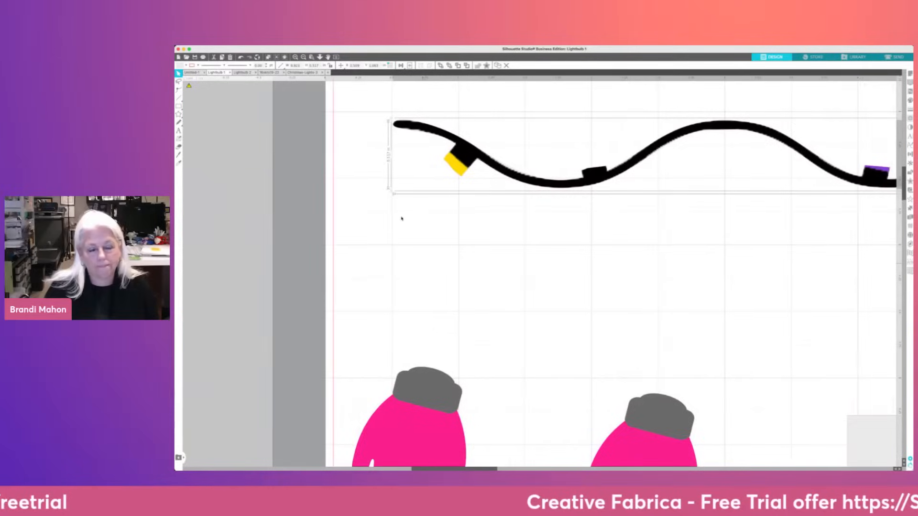
{"action": "scroll", "coordinate": [401, 218], "scroll_direction": "left", "scroll_amount": 8}
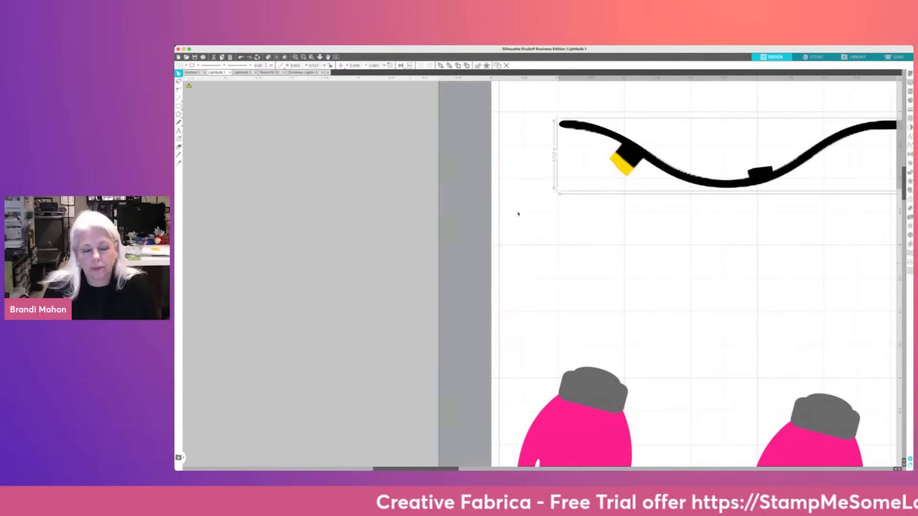
{"action": "scroll", "coordinate": [518, 214], "scroll_direction": "left", "scroll_amount": 8}
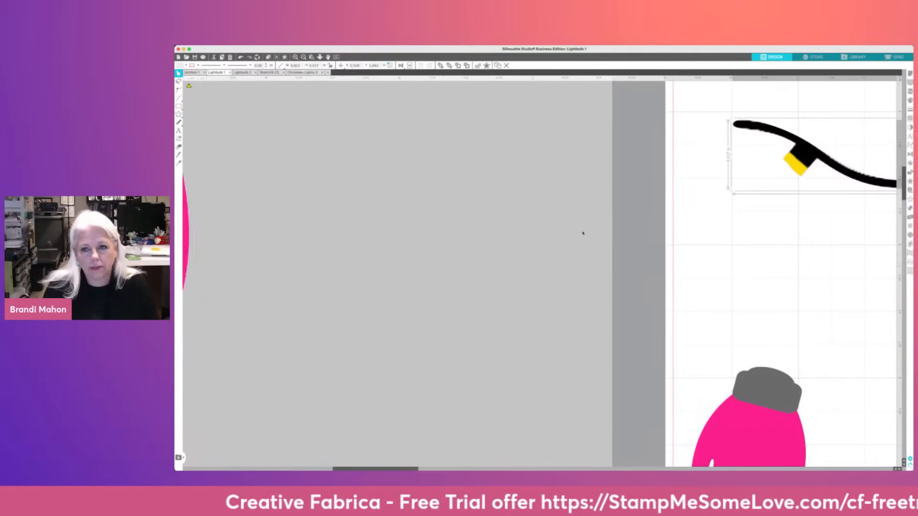
{"action": "scroll", "coordinate": [583, 233], "scroll_direction": "left", "scroll_amount": 3}
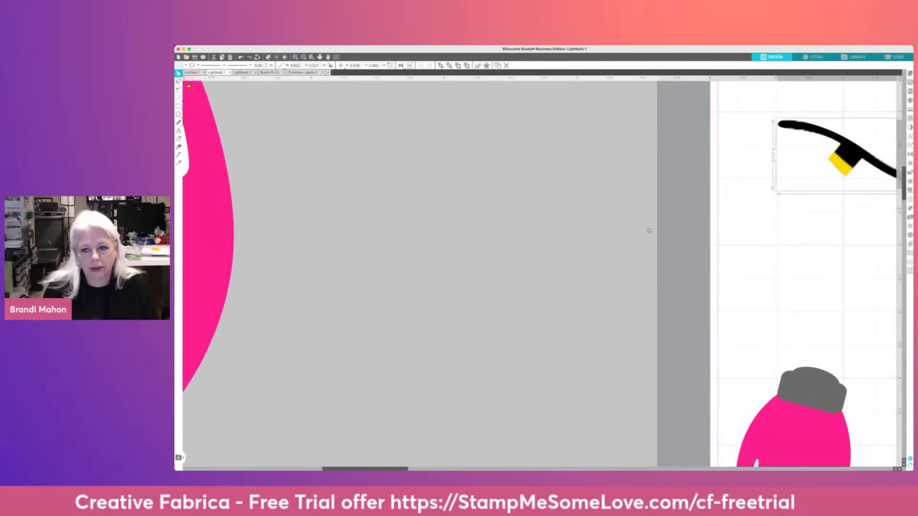
{"action": "scroll", "coordinate": [648, 230], "scroll_direction": "left", "scroll_amount": 4}
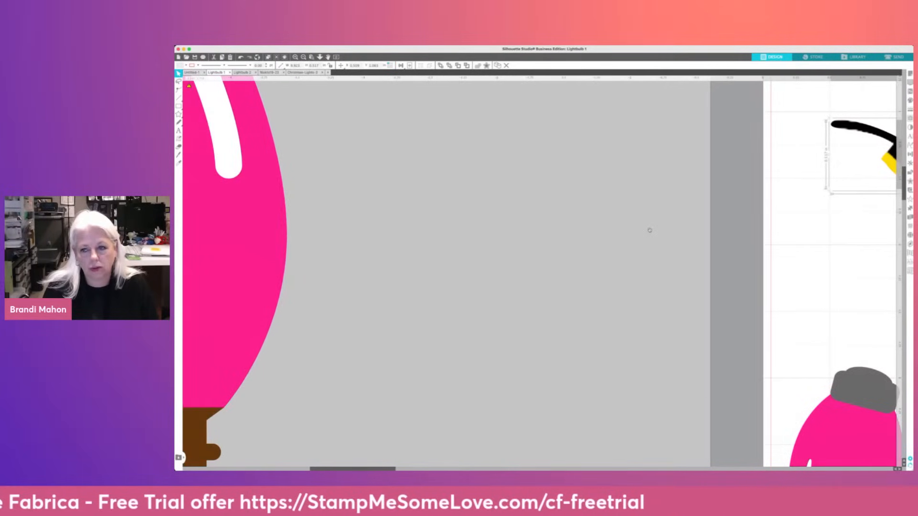
{"action": "scroll", "coordinate": [650, 230], "scroll_direction": "left", "scroll_amount": 2}
{"action": "left_click", "coordinate": [649, 230]}
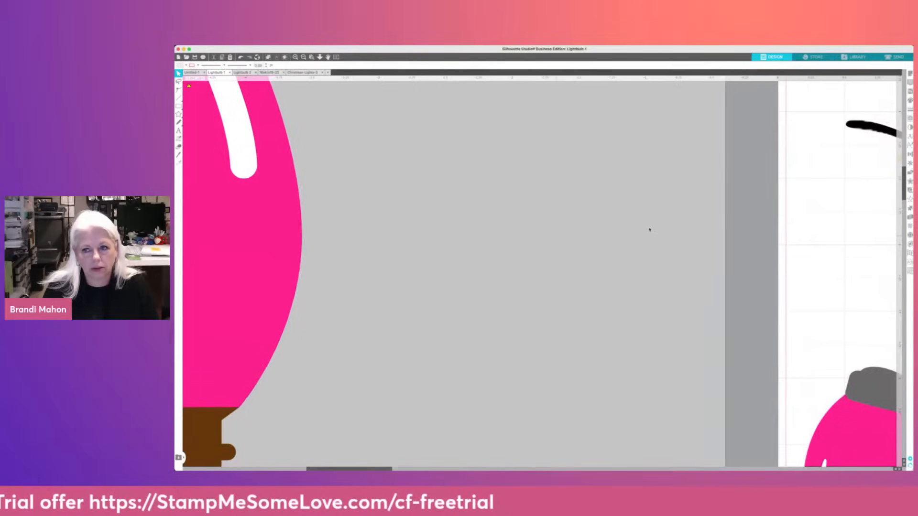
Open the wire for point editing and delete the outer corner point of the yellow remnant near its left end
{"action": "scroll", "coordinate": [649, 230], "scroll_direction": "right", "scroll_amount": 8}
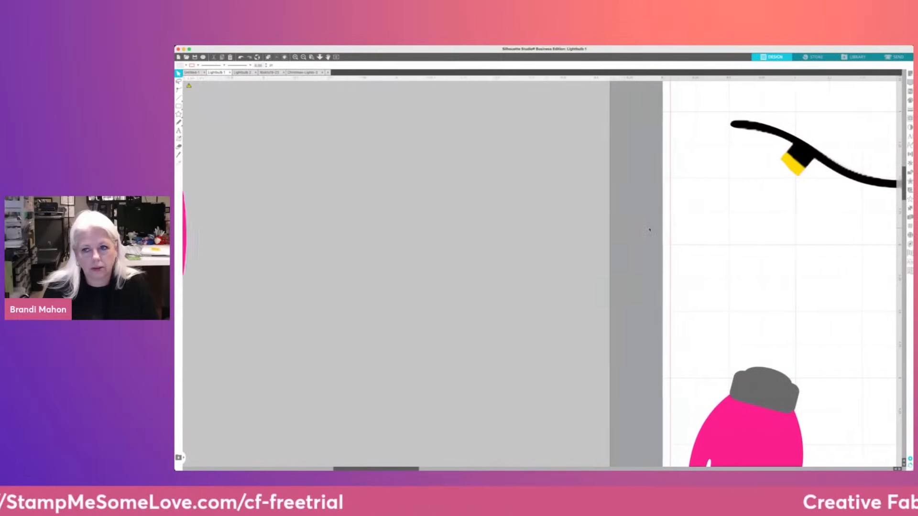
{"action": "scroll", "coordinate": [649, 230], "scroll_direction": "right", "scroll_amount": 9}
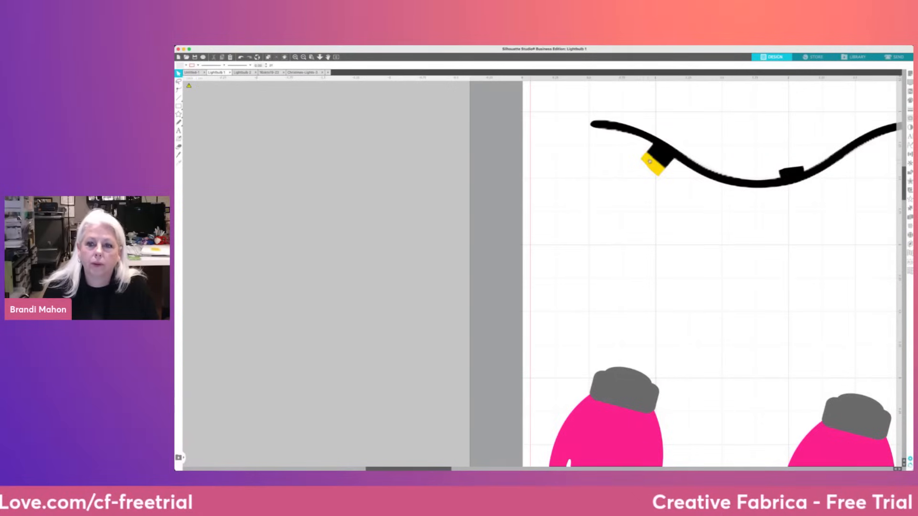
{"action": "double_click", "coordinate": [640, 161]}
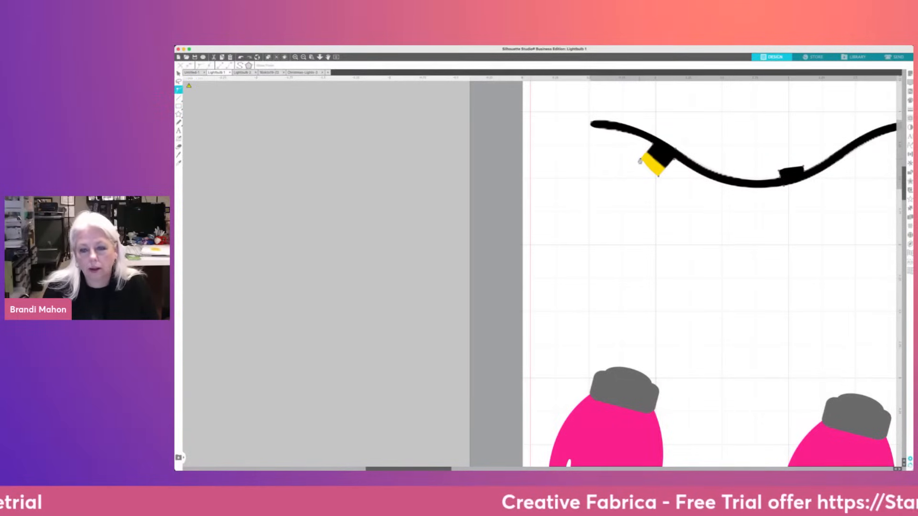
{"action": "left_click", "coordinate": [649, 177]}
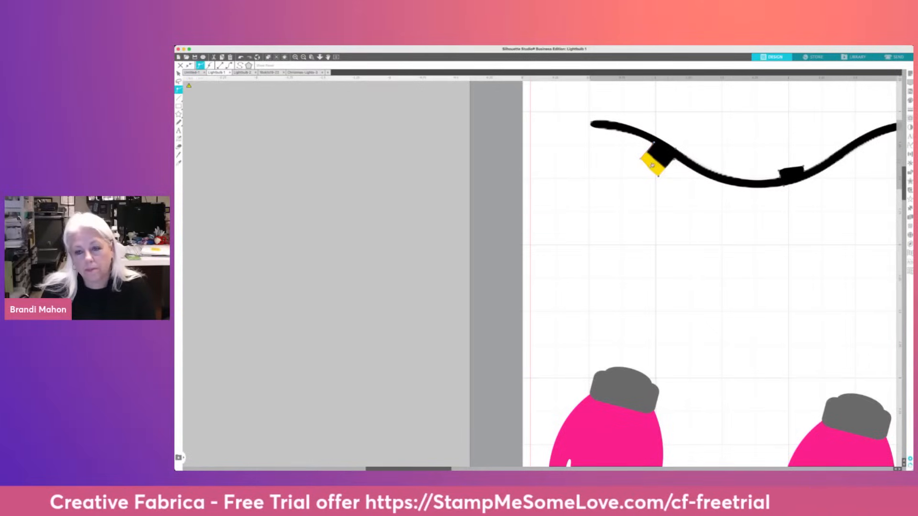
{"action": "left_click", "coordinate": [640, 158]}
{"action": "key", "text": "Delete"}
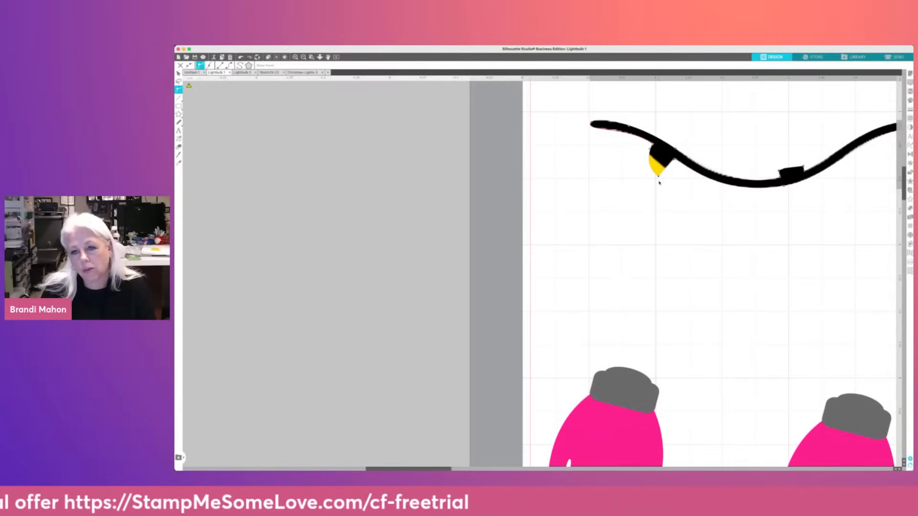
{"action": "key", "text": "super+z"}
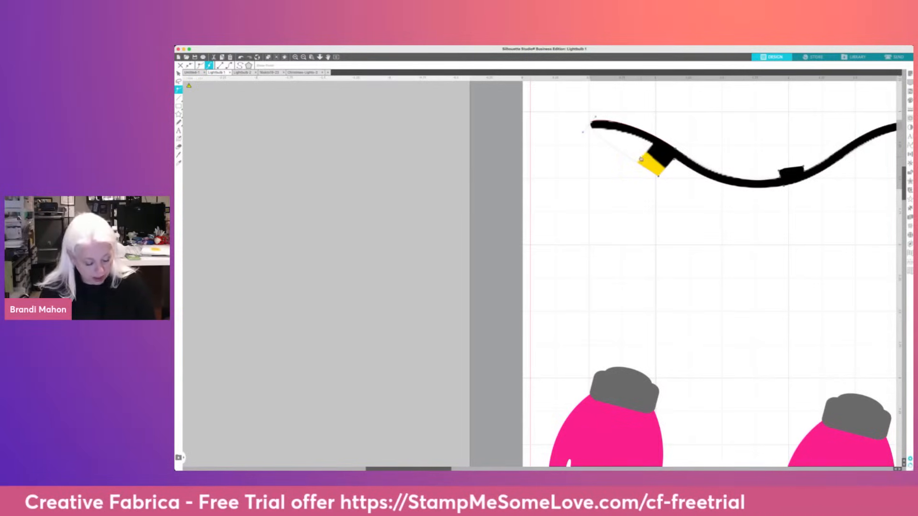
{"action": "left_click", "coordinate": [641, 160]}
{"action": "key", "text": "Delete"}
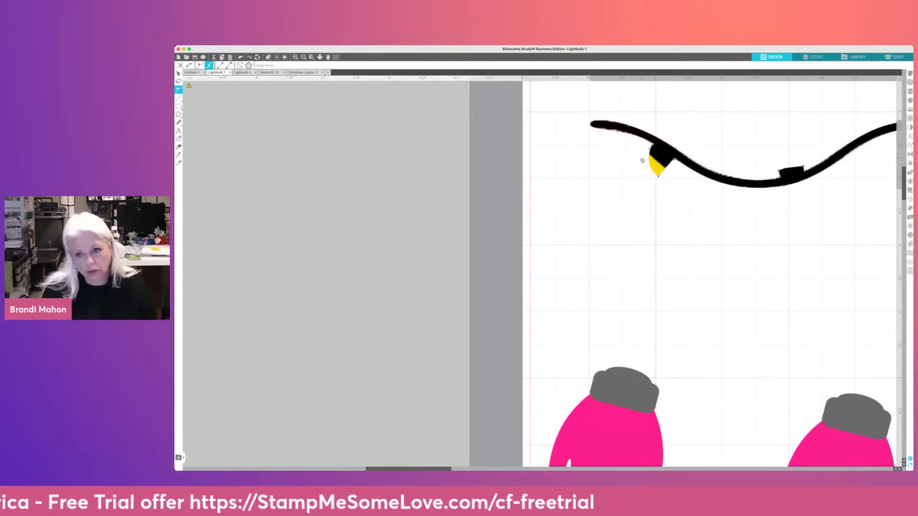
Examine the remaining coloured remnants along the full length of the wire and leave point editing
{"action": "scroll", "coordinate": [701, 164], "scroll_direction": "right", "scroll_amount": 5}
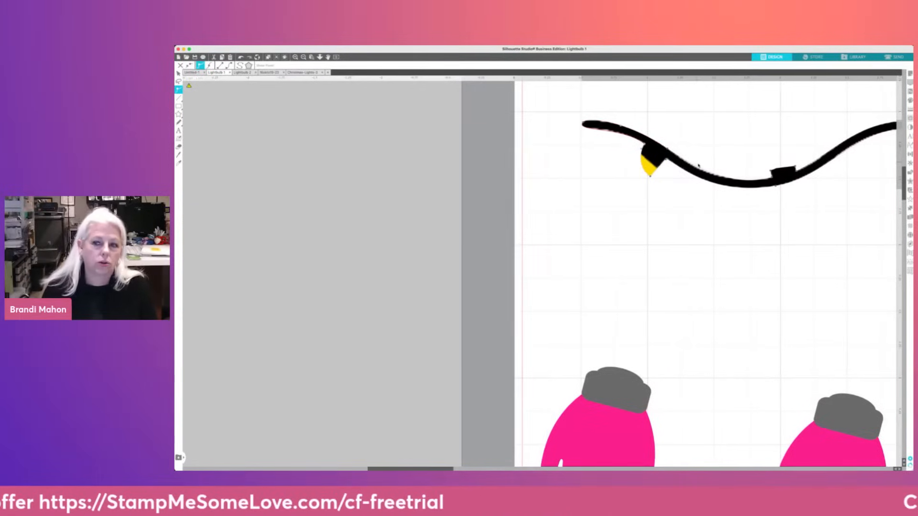
{"action": "scroll", "coordinate": [699, 166], "scroll_direction": "right", "scroll_amount": 3}
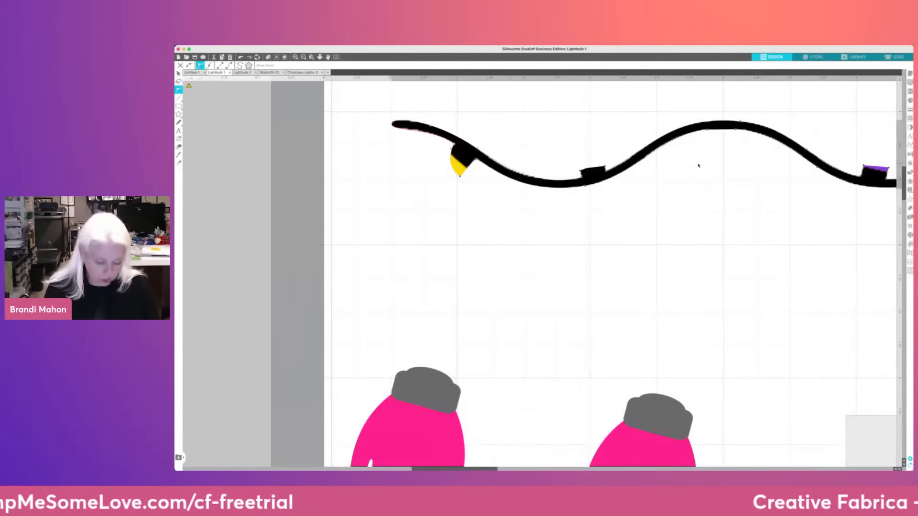
{"action": "scroll", "coordinate": [699, 166], "scroll_direction": "down", "scroll_amount": 5}
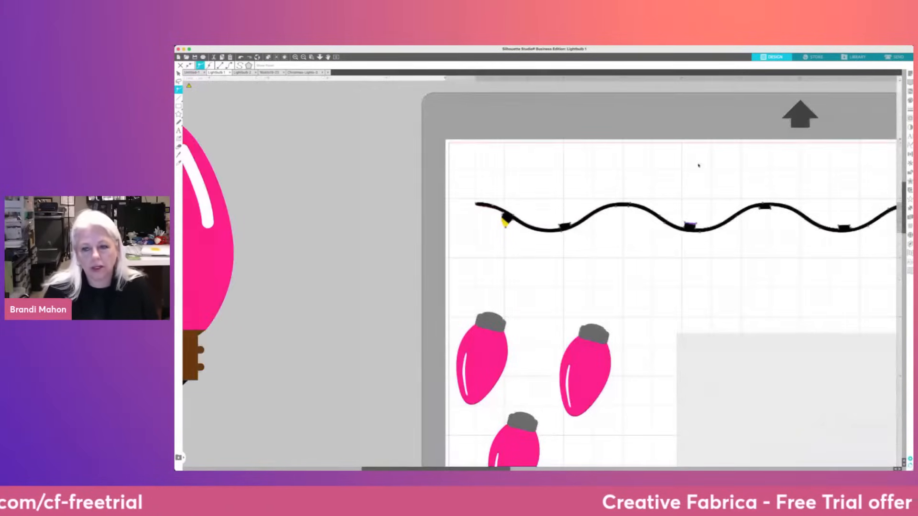
{"action": "scroll", "coordinate": [699, 165], "scroll_direction": "down", "scroll_amount": 3}
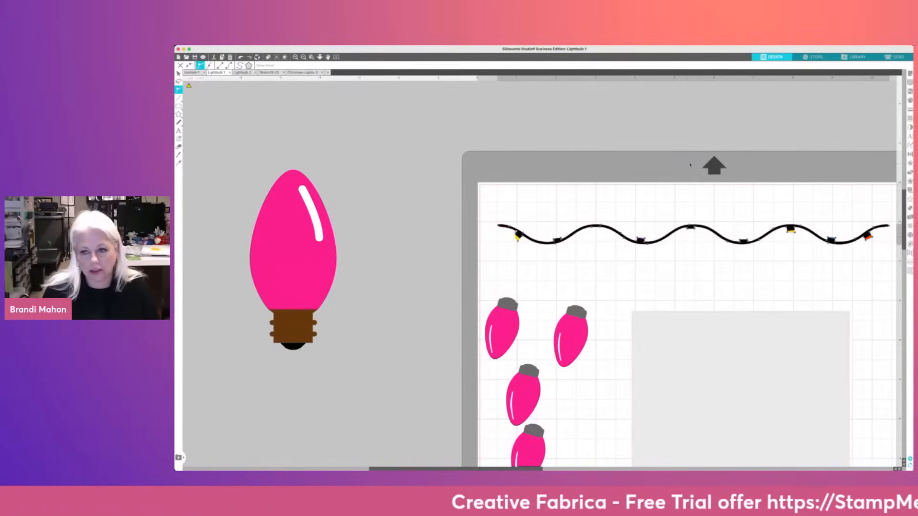
{"action": "scroll", "coordinate": [689, 165], "scroll_direction": "right", "scroll_amount": 5}
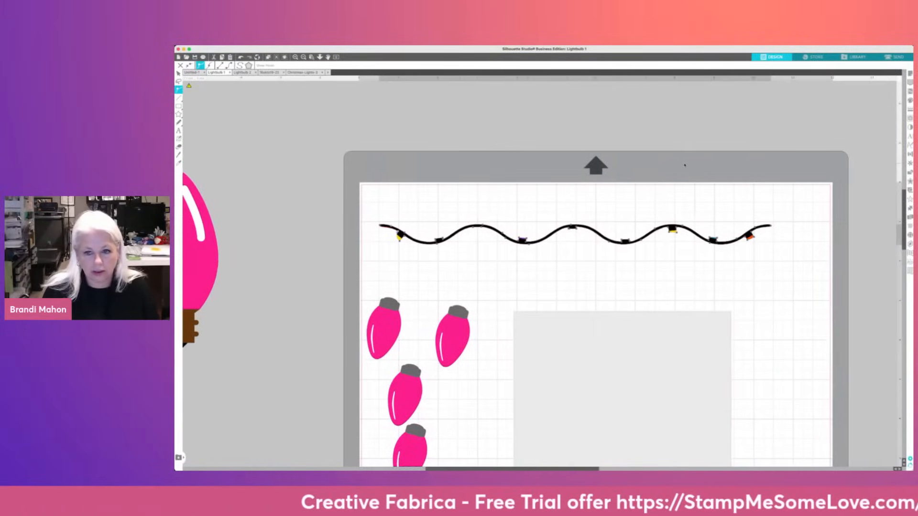
{"action": "scroll", "coordinate": [689, 165], "scroll_direction": "left", "scroll_amount": 2}
{"action": "scroll", "coordinate": [691, 165], "scroll_direction": "right", "scroll_amount": 2}
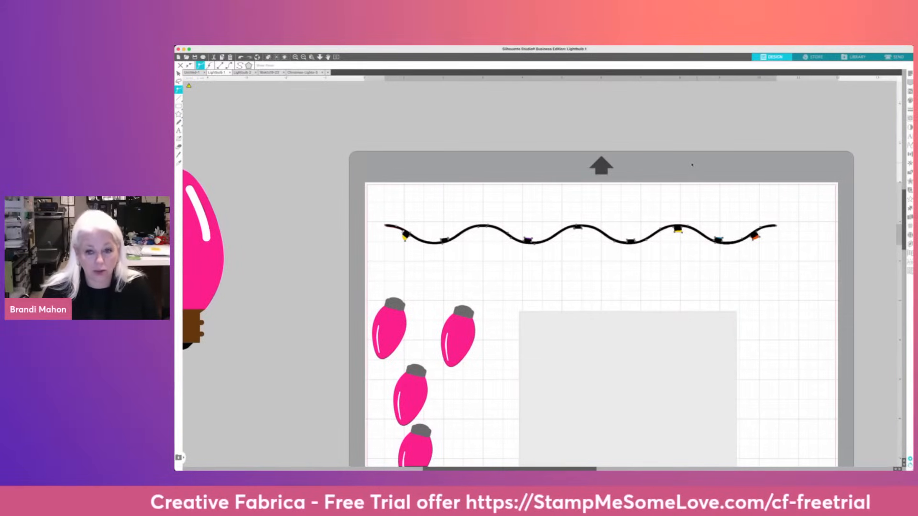
{"action": "left_click", "coordinate": [436, 168]}
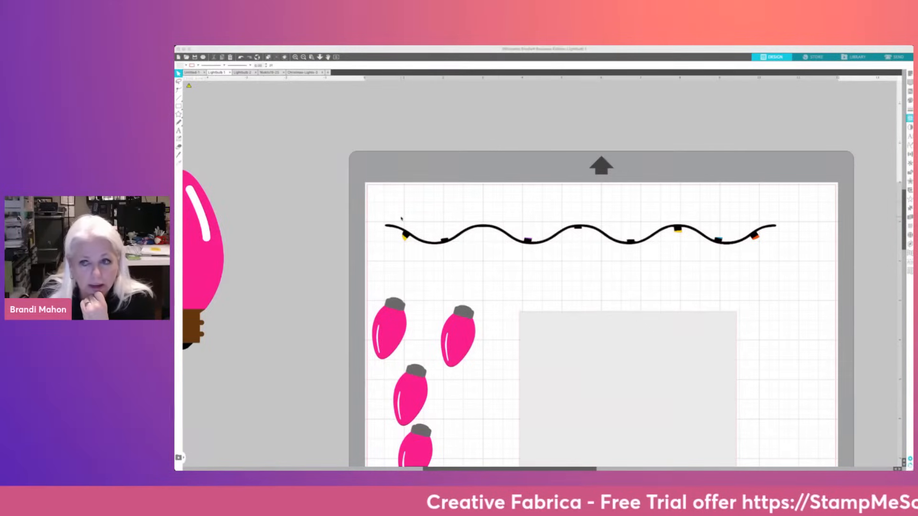
Trace the wire, using a selection area that encloses the whole string from end to end
{"action": "scroll", "coordinate": [401, 219], "scroll_direction": "down", "scroll_amount": 1}
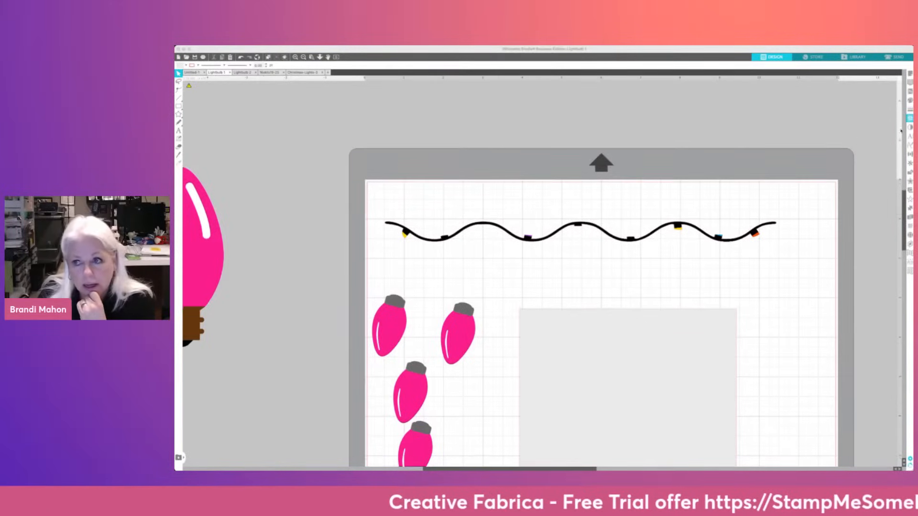
{"action": "left_click", "coordinate": [847, 106]}
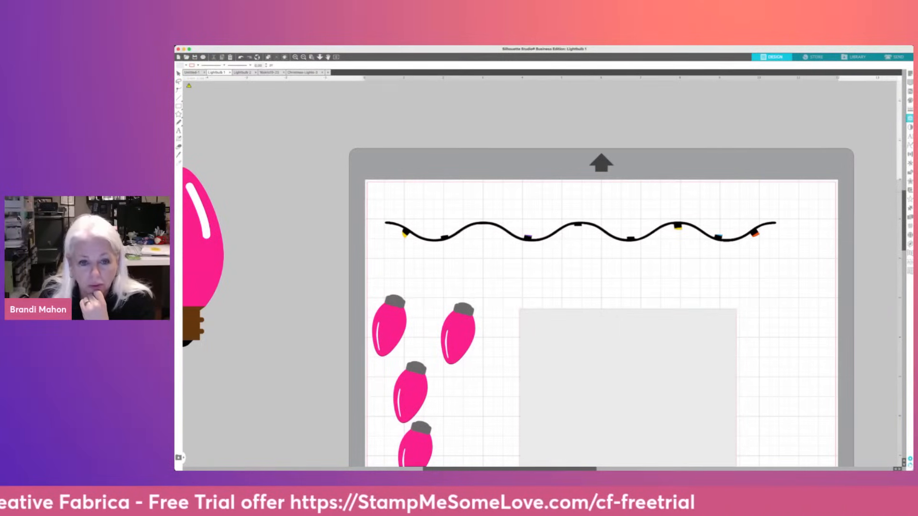
{"action": "left_click_drag", "start_coordinate": [364, 190], "coordinate": [797, 263]}
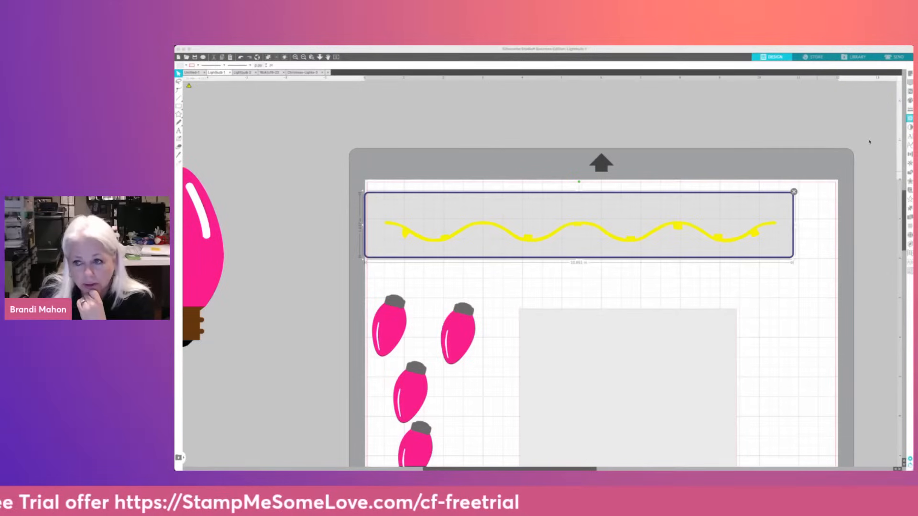
{"action": "left_click", "coordinate": [832, 208]}
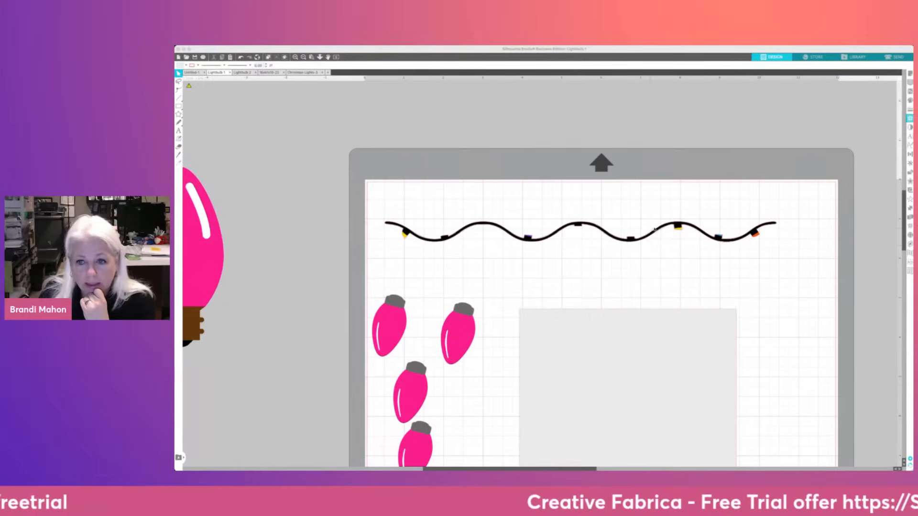
Move the original black wire up off its traced outline and delete the original
{"action": "left_click_drag", "start_coordinate": [662, 229], "coordinate": [637, 174]}
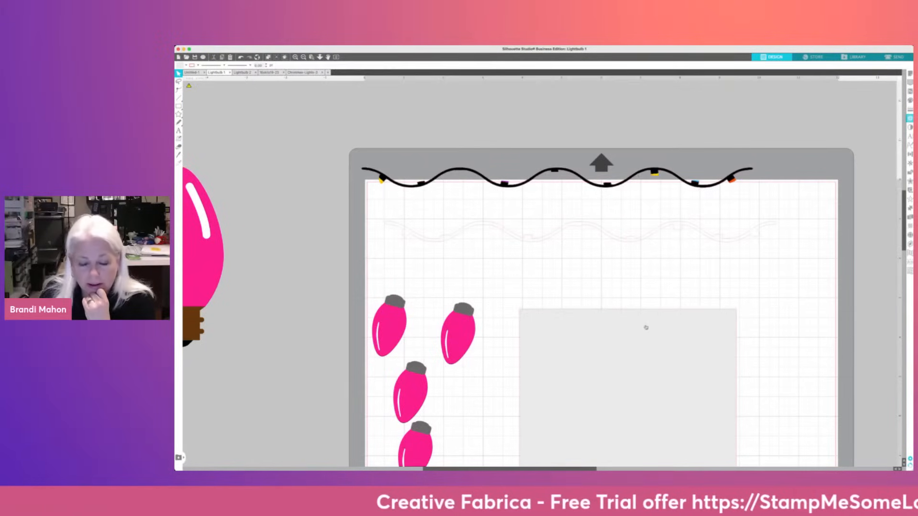
{"action": "left_click", "coordinate": [622, 183]}
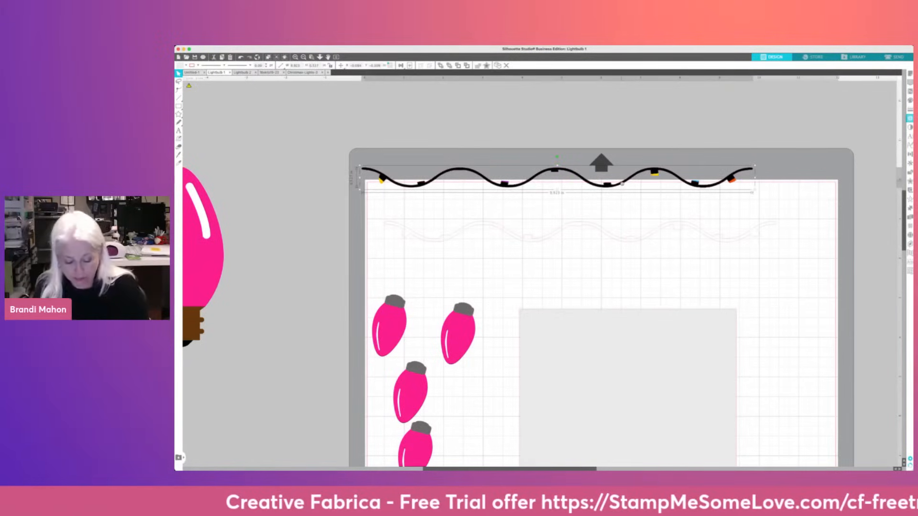
{"action": "key", "text": "Delete"}
Fill the traced wire outline with dark pink and deselect it
{"action": "left_click", "coordinate": [642, 241]}
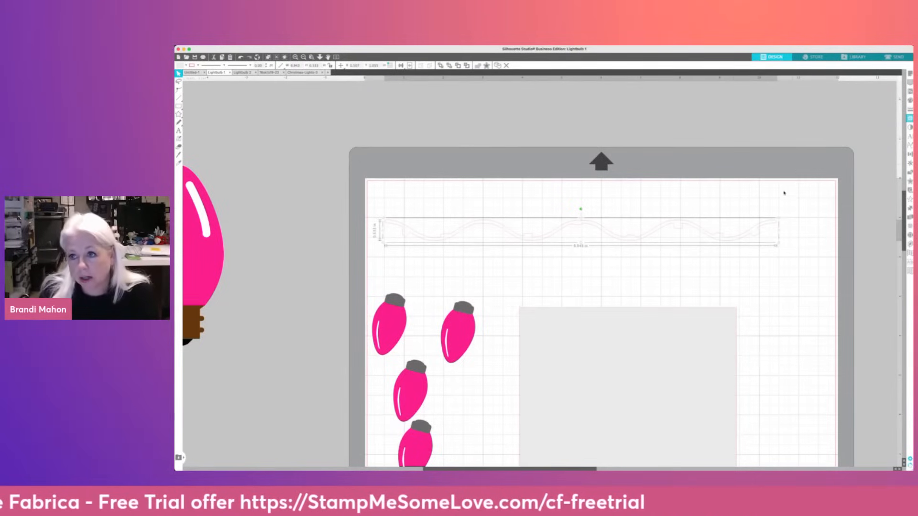
{"action": "left_click", "coordinate": [910, 100]}
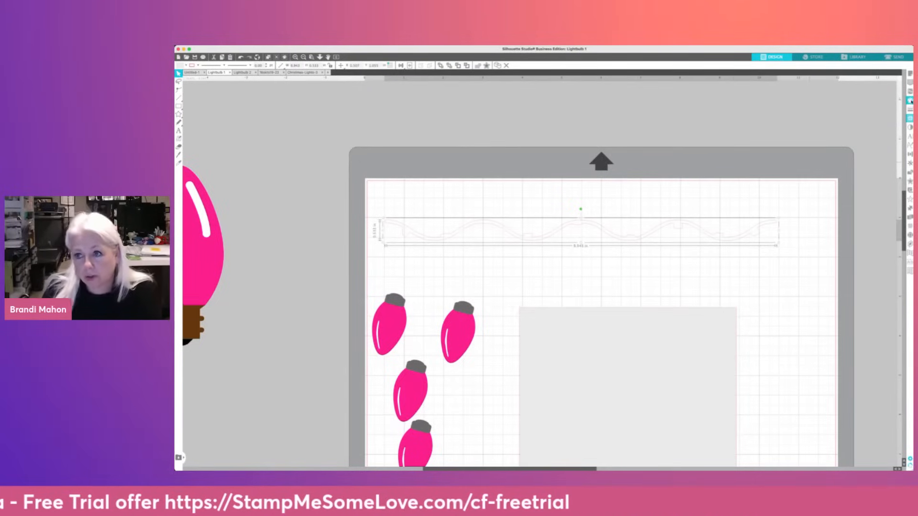
{"action": "left_click", "coordinate": [842, 111]}
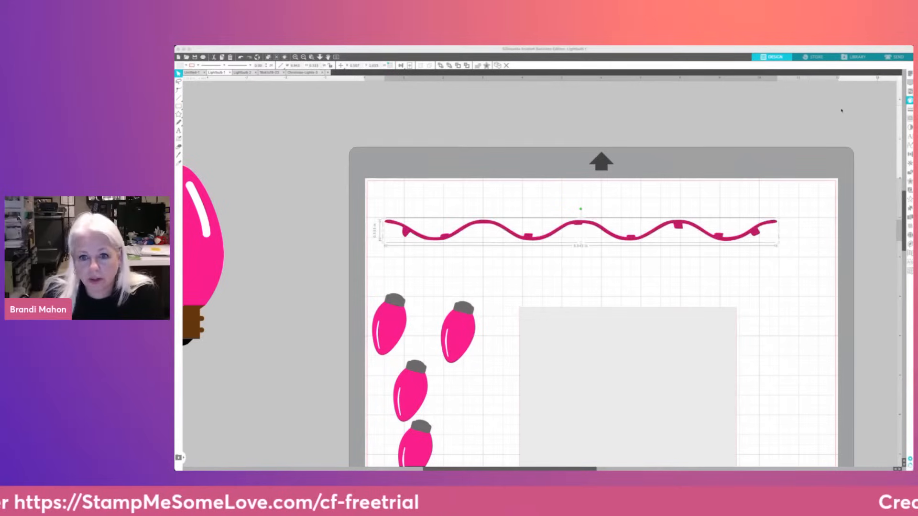
{"action": "left_click", "coordinate": [471, 258]}
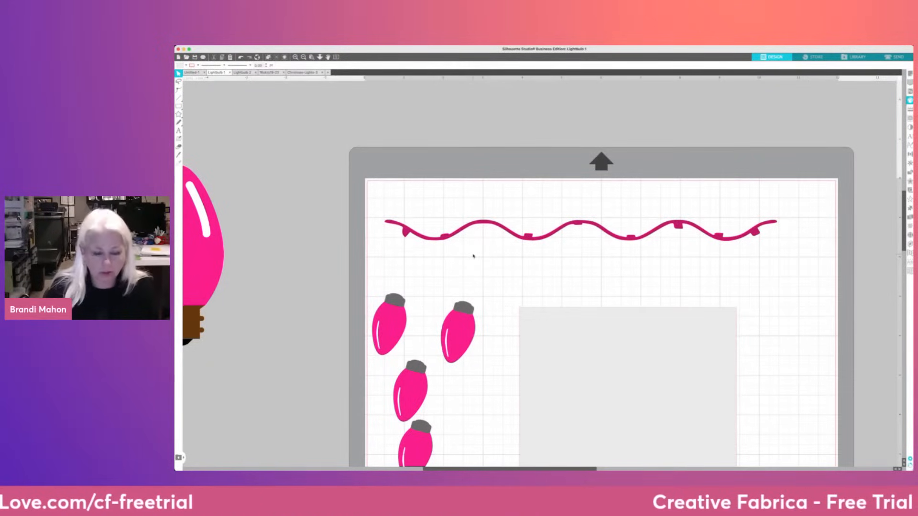
Open the pink wire for point editing and delete the points that form the leftmost socket stub
{"action": "scroll", "coordinate": [473, 256], "scroll_direction": "up", "scroll_amount": 1}
{"action": "scroll", "coordinate": [474, 256], "scroll_direction": "up", "scroll_amount": 2}
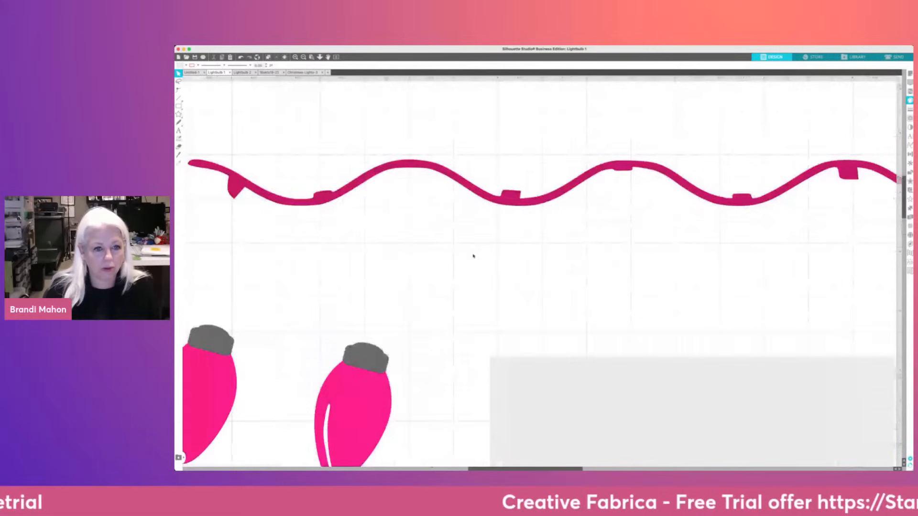
{"action": "scroll", "coordinate": [474, 256], "scroll_direction": "up", "scroll_amount": 3}
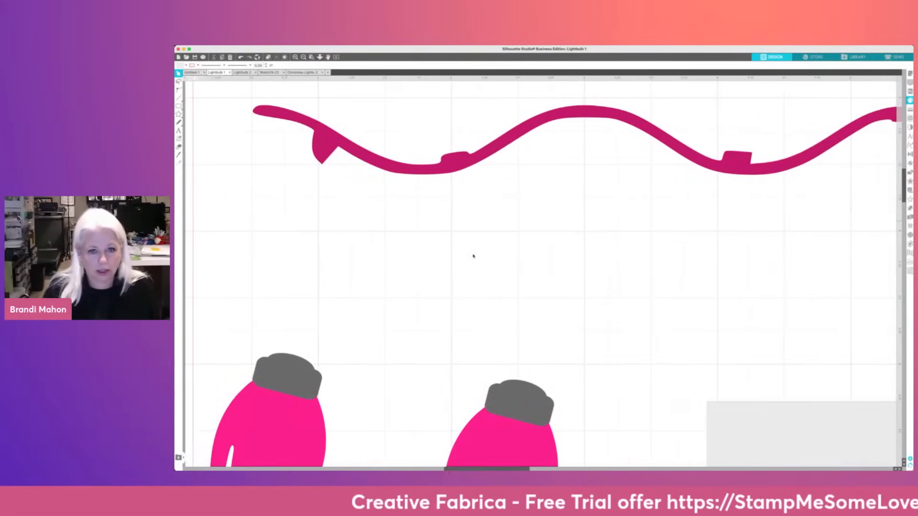
{"action": "scroll", "coordinate": [473, 255], "scroll_direction": "left", "scroll_amount": 3}
{"action": "left_click", "coordinate": [351, 166]}
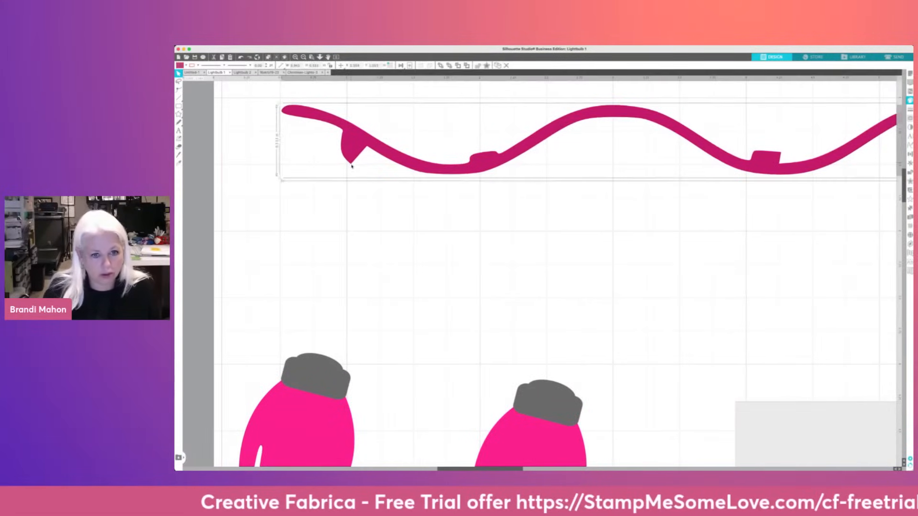
{"action": "double_click", "coordinate": [352, 165]}
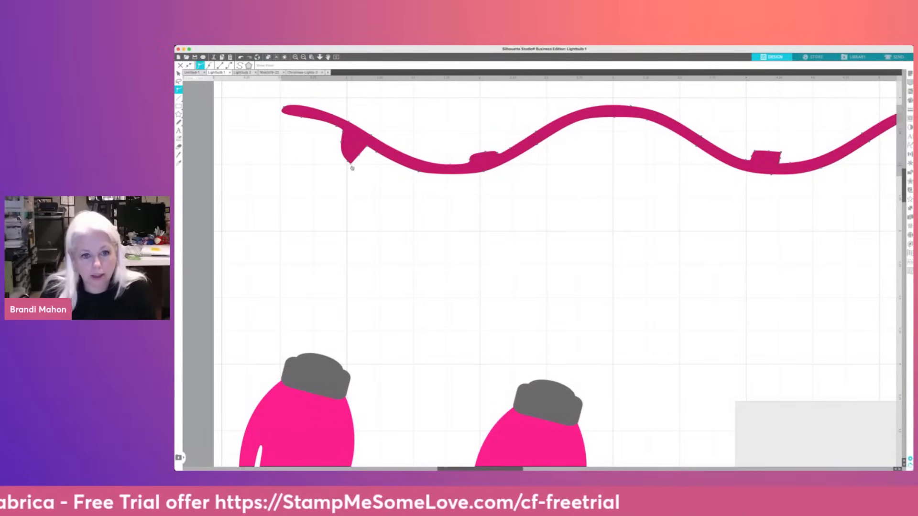
{"action": "key", "text": "Delete"}
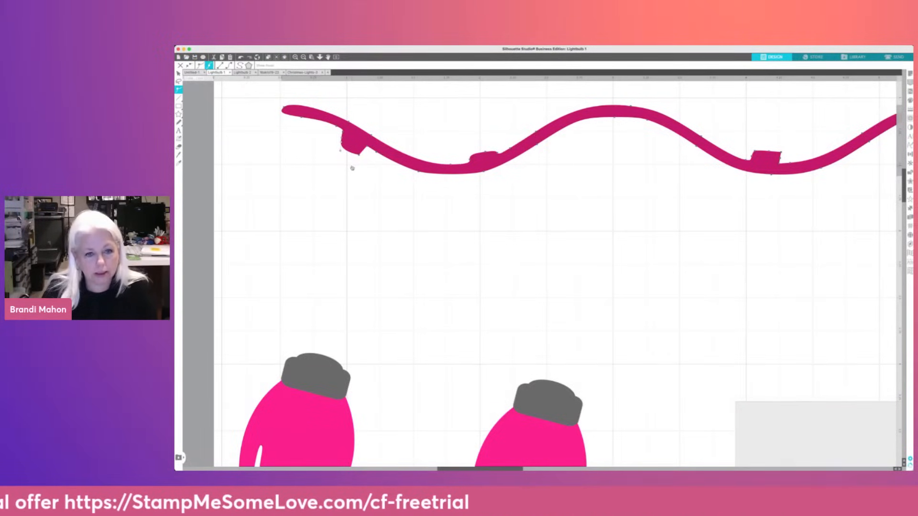
{"action": "key", "text": "Delete"}
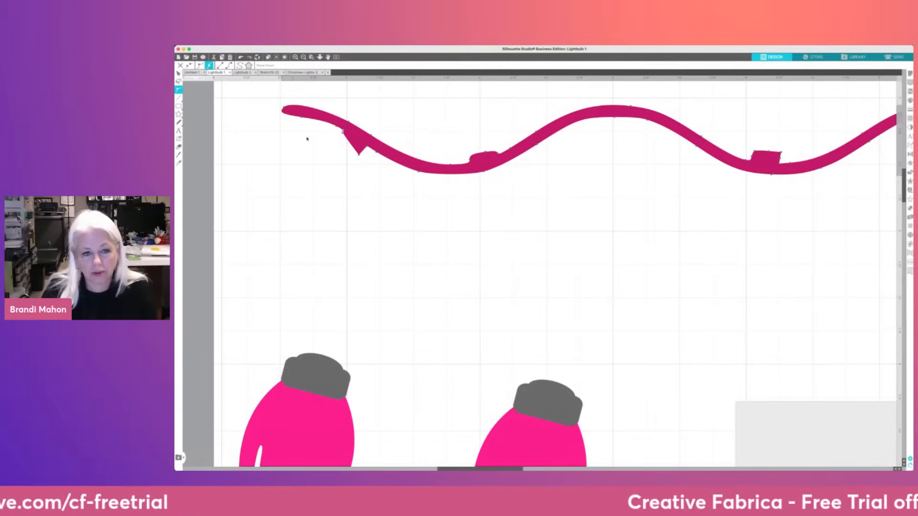
{"action": "key", "text": "Delete"}
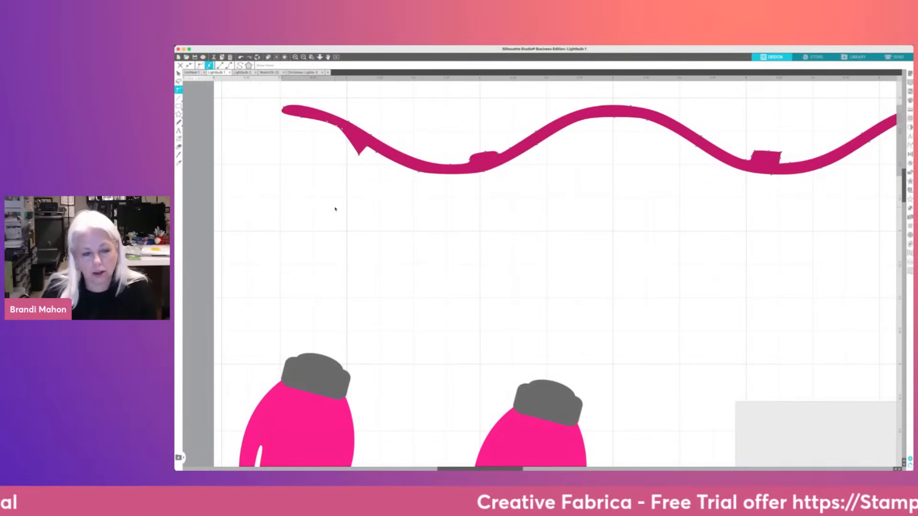
{"action": "key", "text": "Delete"}
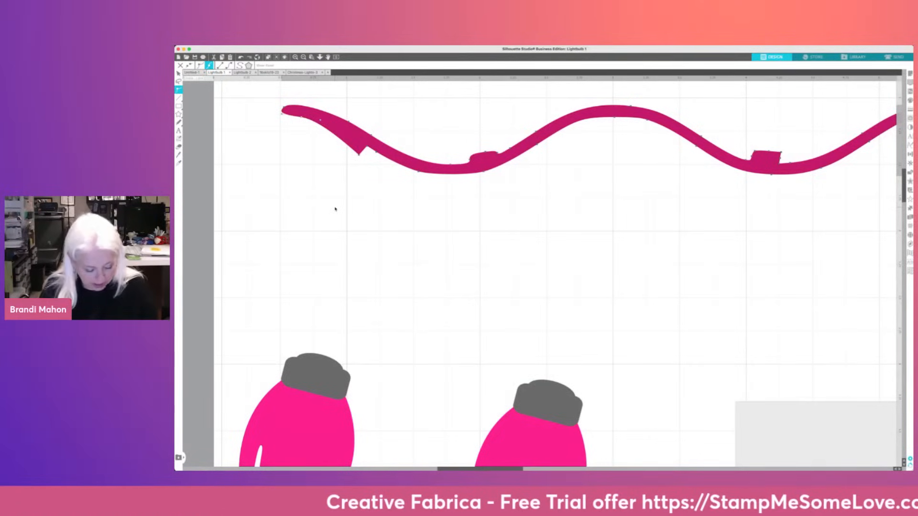
Undo the latest point deletion at the leftmost stub, leave point editing and reselect the wire
{"action": "key", "text": "ctrl+z"}
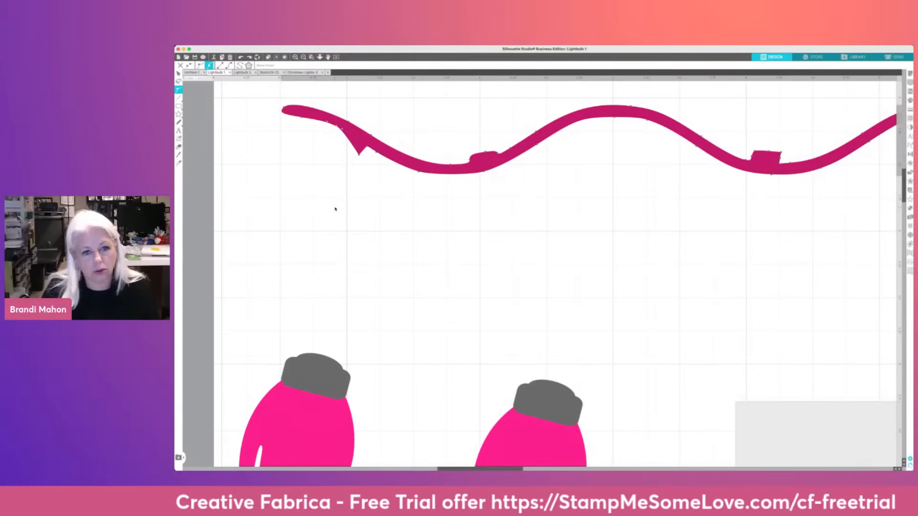
{"action": "left_click", "coordinate": [378, 207]}
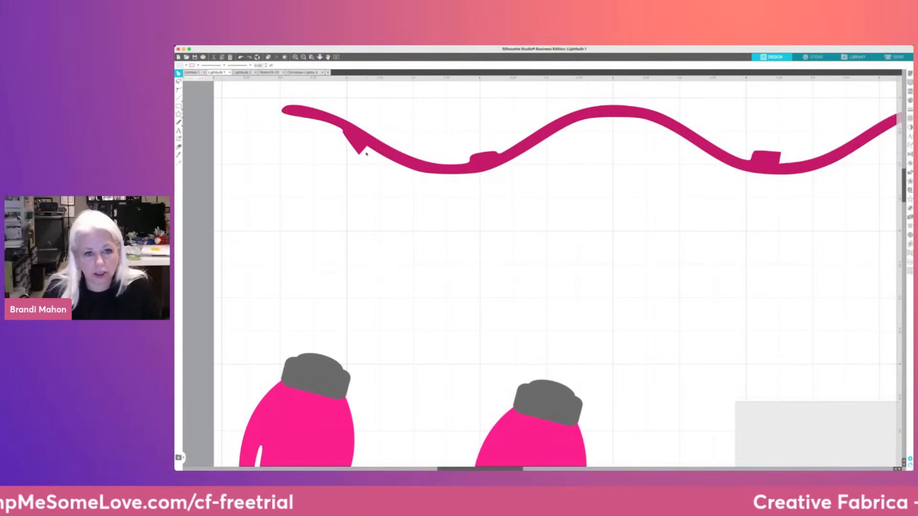
{"action": "left_click", "coordinate": [366, 152]}
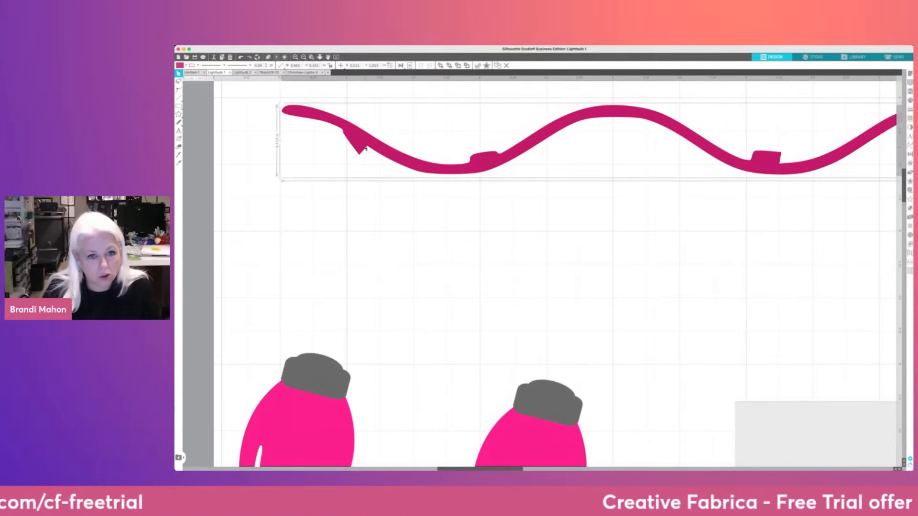
Delete the remaining points of the leftmost socket stub on the pink wire and leave point editing
{"action": "double_click", "coordinate": [366, 149]}
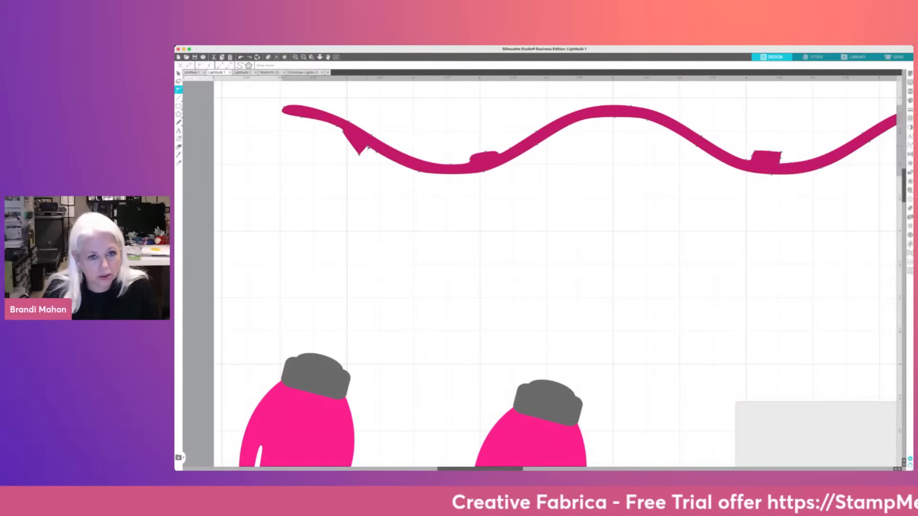
{"action": "left_click", "coordinate": [368, 146]}
{"action": "key", "text": "Delete"}
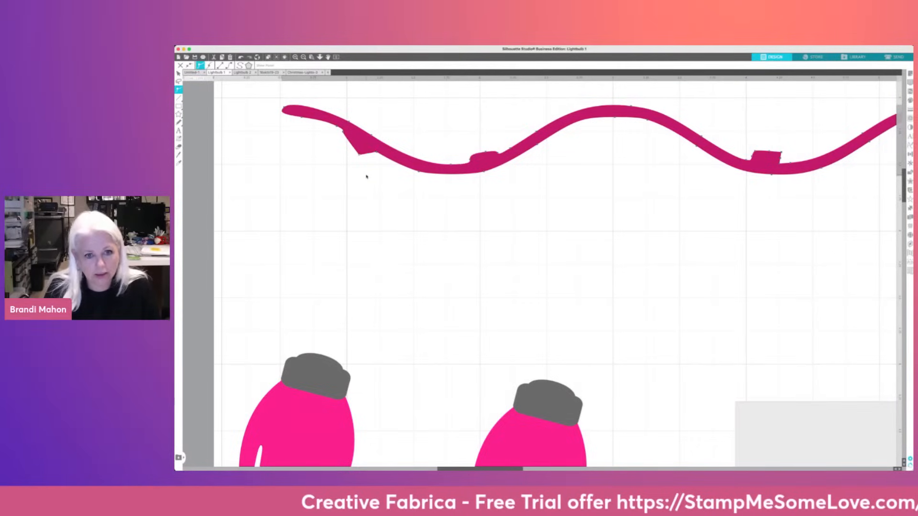
{"action": "key", "text": "Delete"}
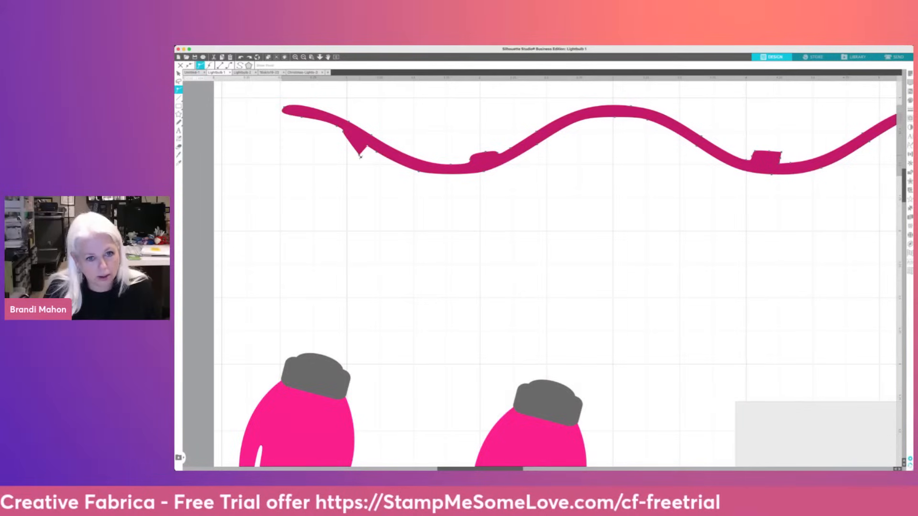
{"action": "left_click", "coordinate": [359, 157]}
{"action": "key", "text": "Delete"}
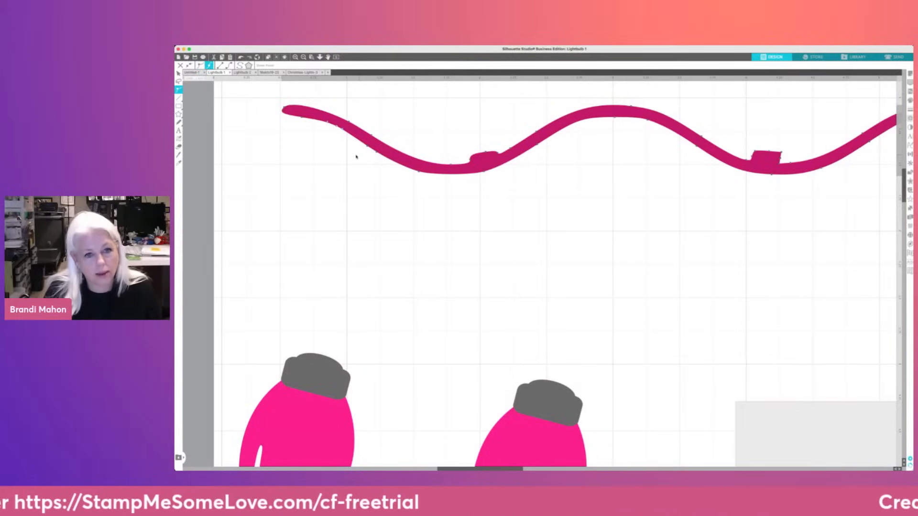
{"action": "key", "text": "Escape"}
Remove the shallow socket stub under the wire's second crest by deleting its points, and exit point editing
{"action": "scroll", "coordinate": [366, 201], "scroll_direction": "right", "scroll_amount": 5}
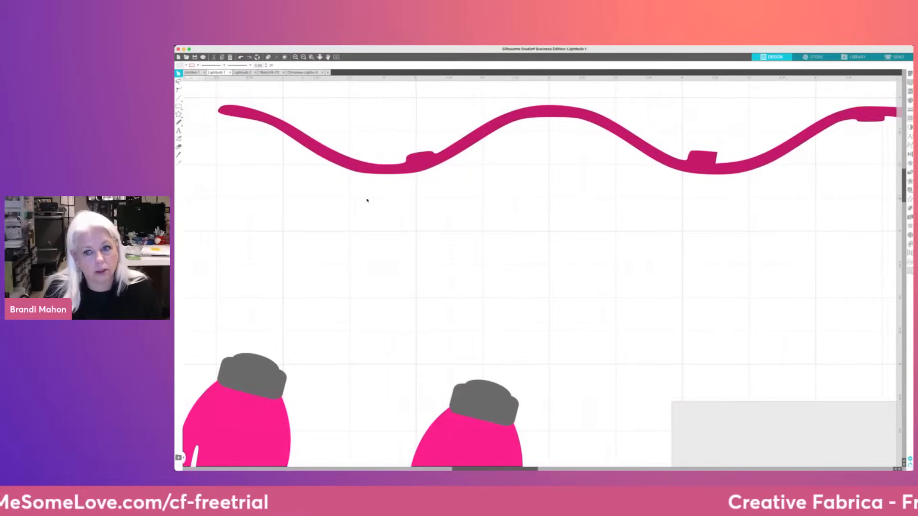
{"action": "scroll", "coordinate": [367, 200], "scroll_direction": "right", "scroll_amount": 5}
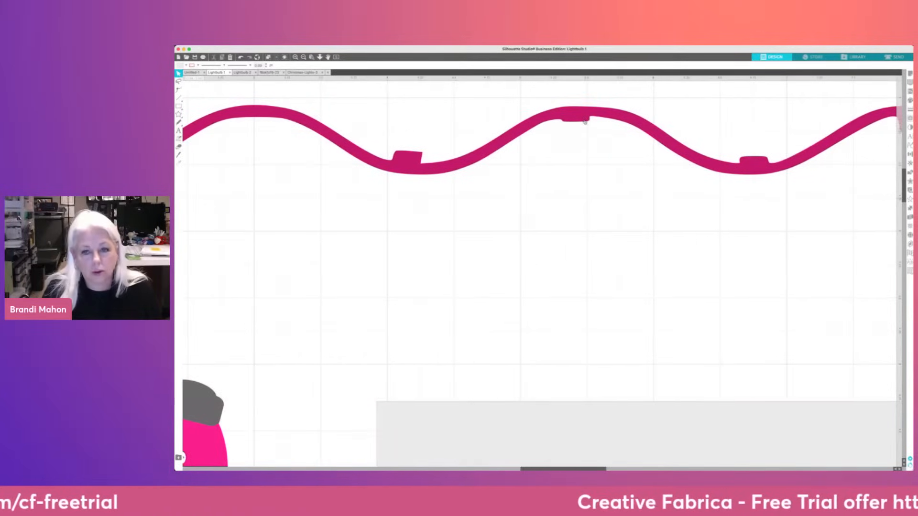
{"action": "left_click", "coordinate": [586, 120]}
{"action": "double_click", "coordinate": [588, 120]}
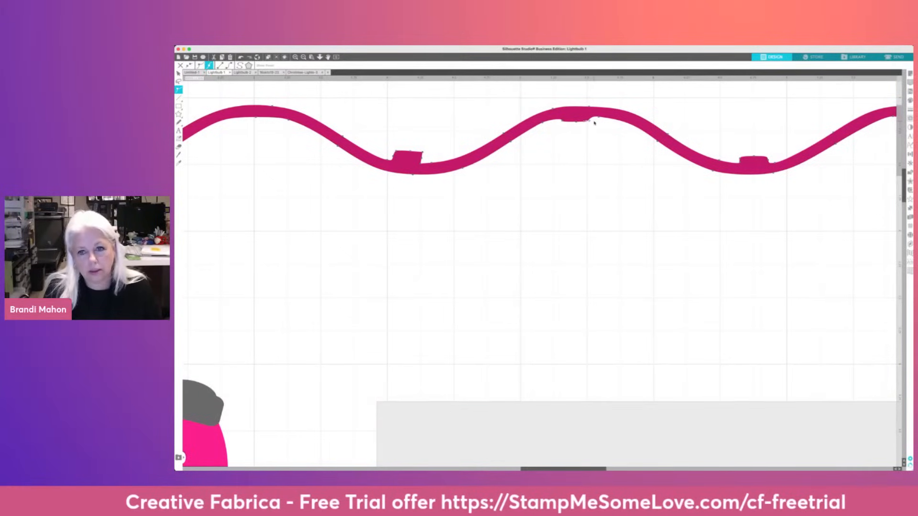
{"action": "key", "text": "Delete"}
{"action": "key", "text": "Delete"}
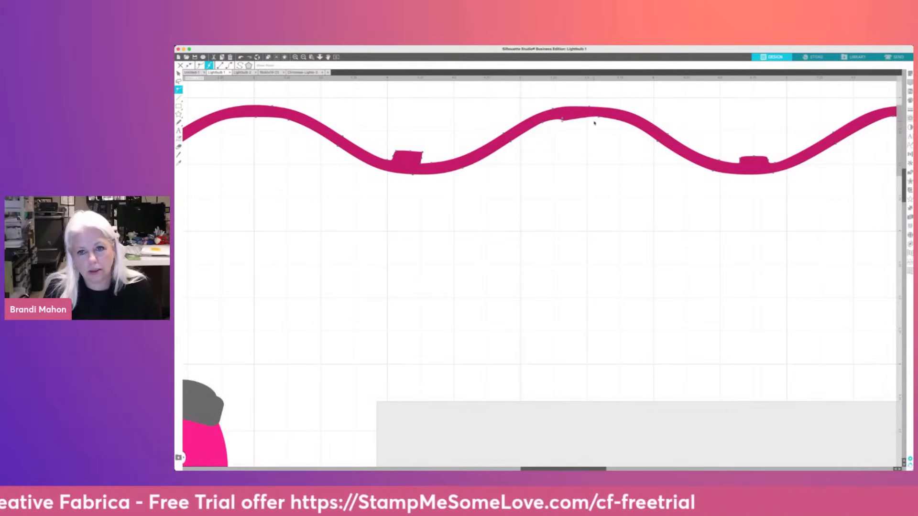
{"action": "key", "text": "Delete"}
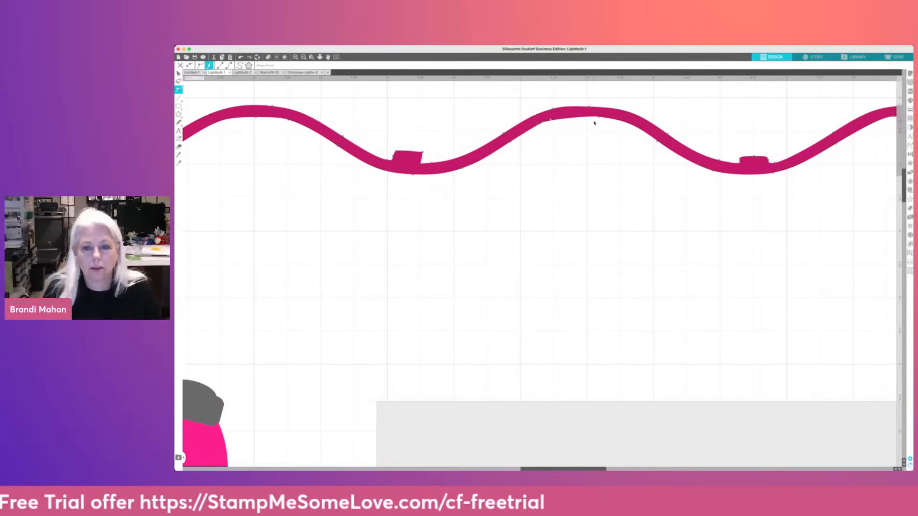
{"action": "left_click", "coordinate": [593, 150]}
Open the wire for point editing and delete points along the left side of the deep stub under the third crest
{"action": "scroll", "coordinate": [594, 157], "scroll_direction": "right", "scroll_amount": 10}
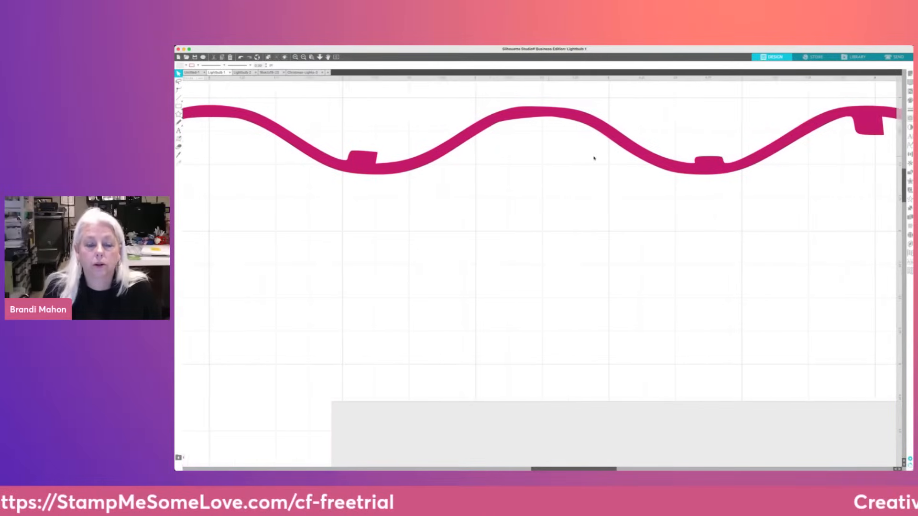
{"action": "scroll", "coordinate": [594, 157], "scroll_direction": "right", "scroll_amount": 2}
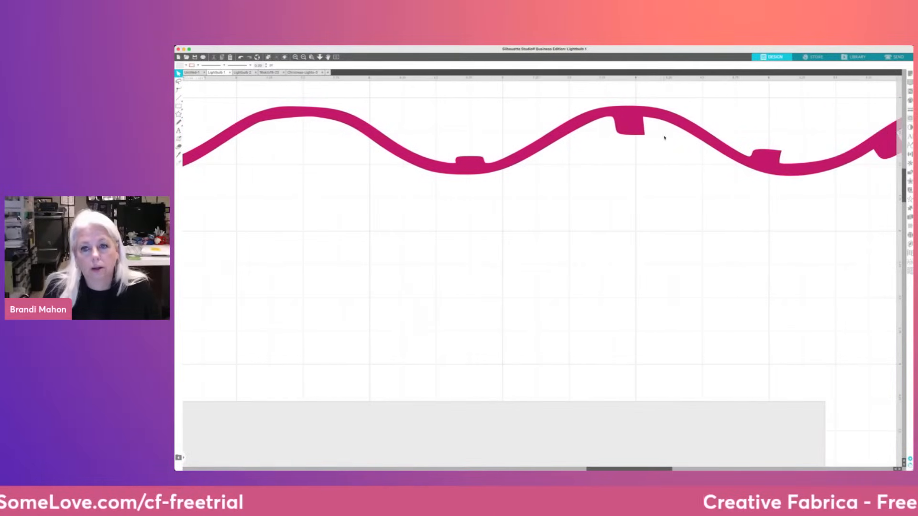
{"action": "left_click", "coordinate": [644, 136]}
{"action": "double_click", "coordinate": [643, 136]}
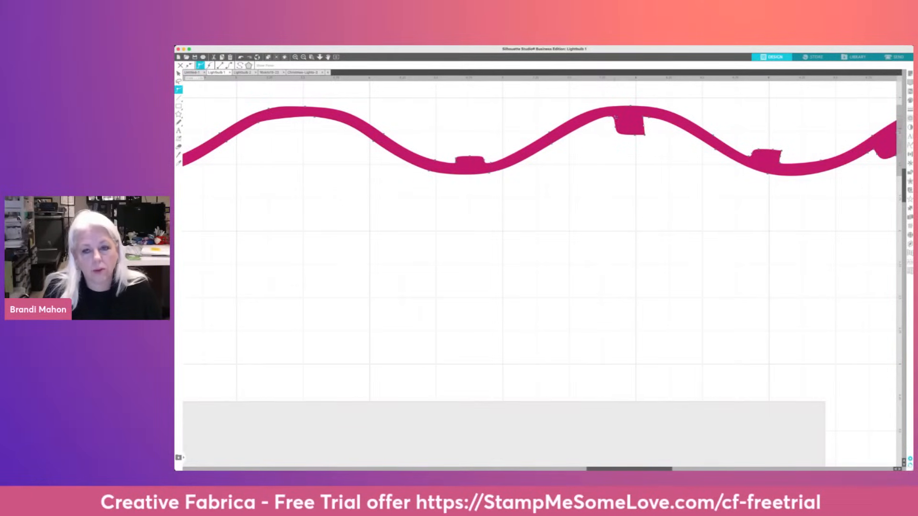
{"action": "left_click", "coordinate": [617, 125]}
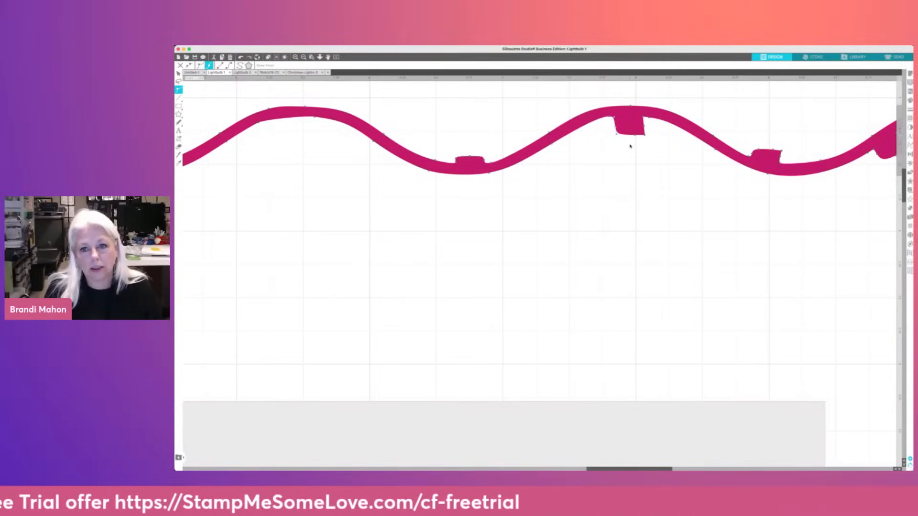
{"action": "key", "text": "Delete"}
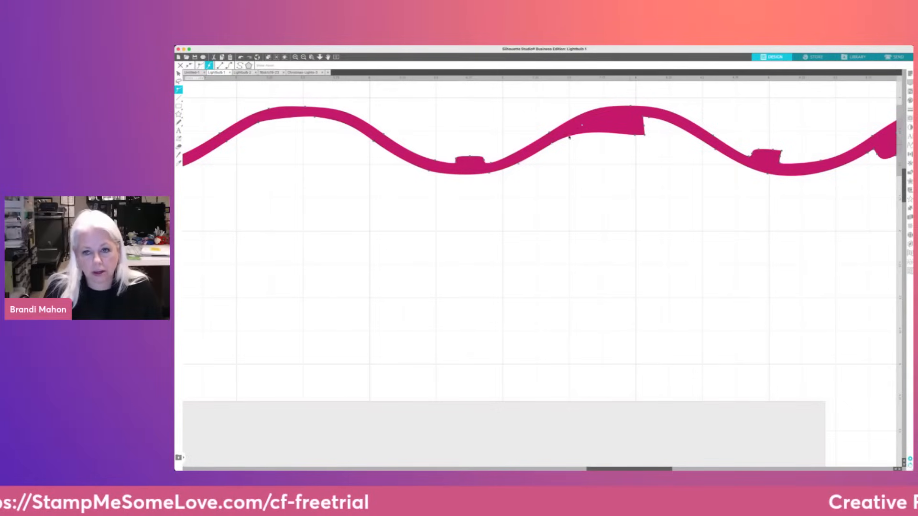
{"action": "scroll", "coordinate": [569, 138], "scroll_direction": "right", "scroll_amount": 1}
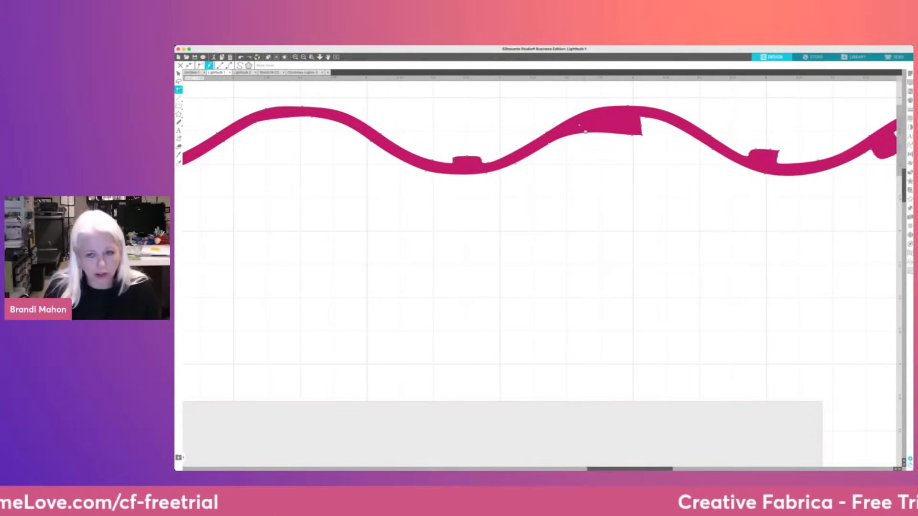
{"action": "scroll", "coordinate": [585, 132], "scroll_direction": "left", "scroll_amount": 1}
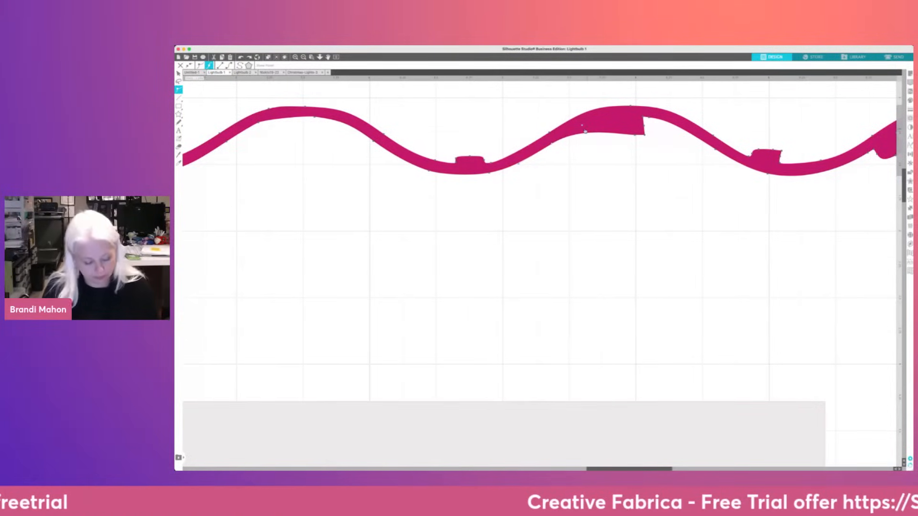
{"action": "key", "text": "Delete"}
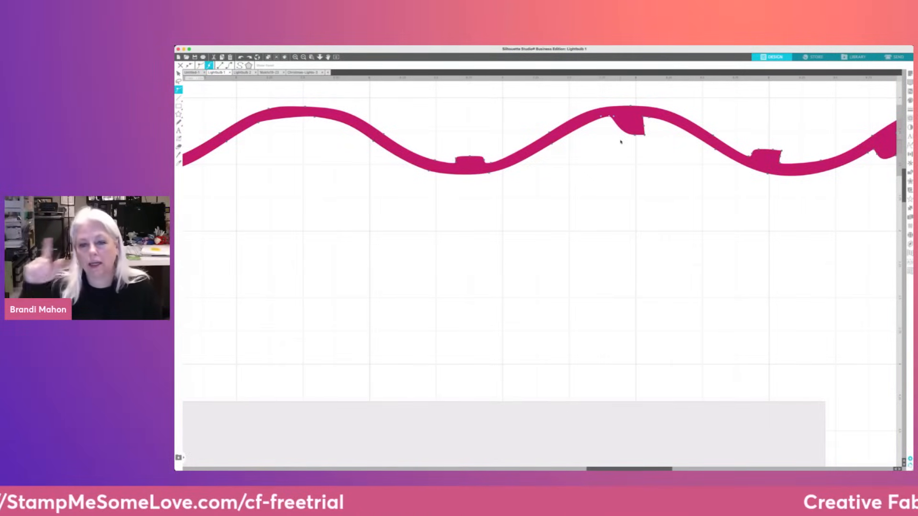
Delete the remaining points on the right side of the third crest's stub and finish point editing
{"action": "left_click", "coordinate": [645, 126]}
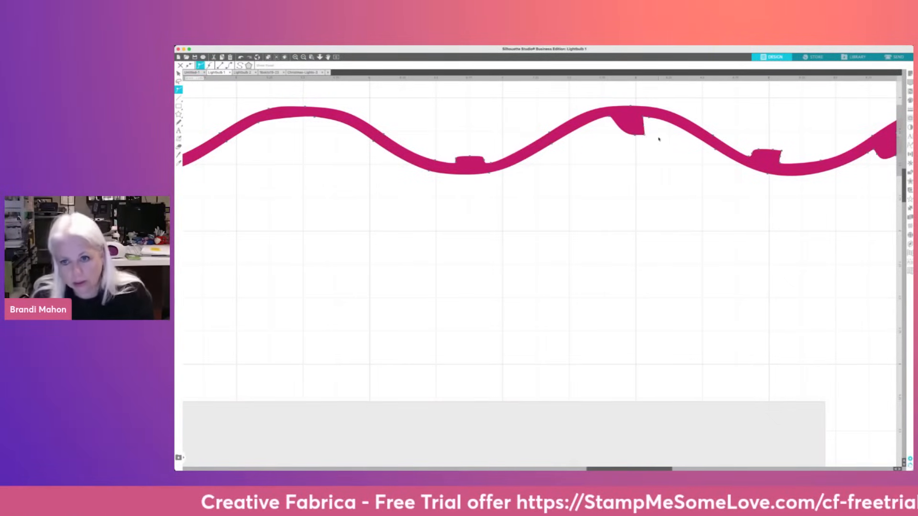
{"action": "key", "text": "Delete"}
{"action": "key", "text": "Delete"}
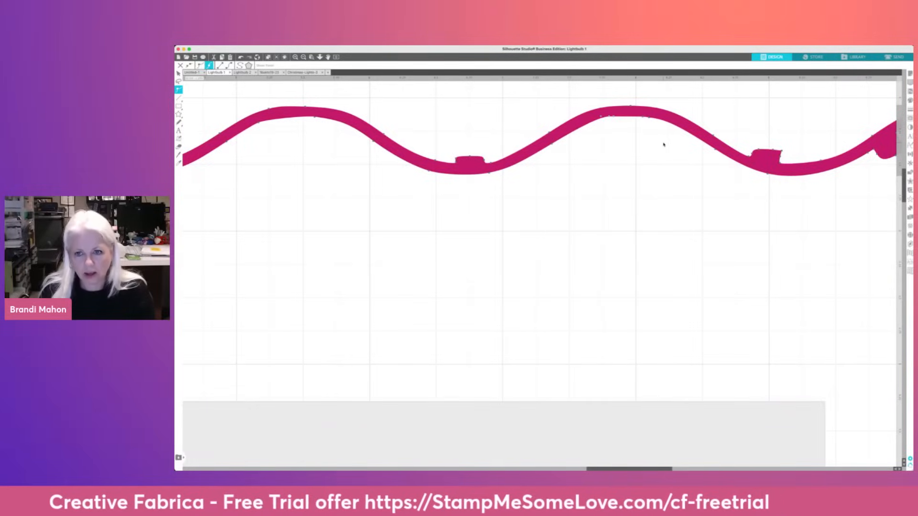
{"action": "left_click", "coordinate": [649, 144]}
Delete all points of the socket stub on the final rise near the wire's right end, and exit point editing
{"action": "scroll", "coordinate": [650, 145], "scroll_direction": "right", "scroll_amount": 5}
{"action": "scroll", "coordinate": [650, 146], "scroll_direction": "right", "scroll_amount": 5}
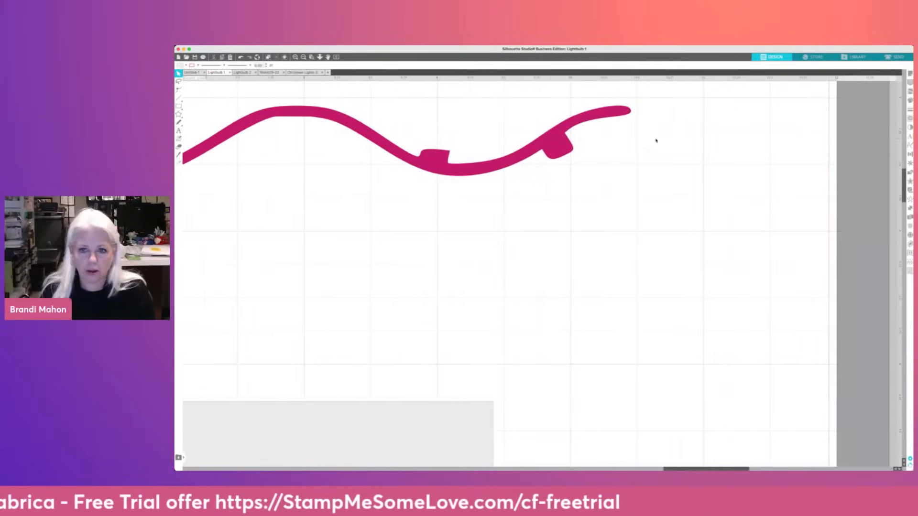
{"action": "left_click", "coordinate": [568, 141]}
{"action": "double_click", "coordinate": [568, 141]}
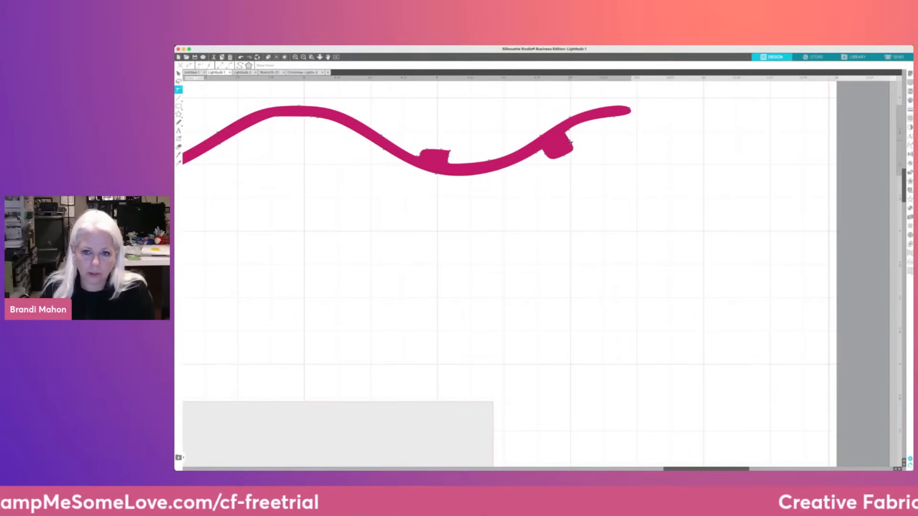
{"action": "left_click_drag", "start_coordinate": [537, 125], "coordinate": [584, 168]}
{"action": "key", "text": "Delete"}
{"action": "key", "text": "Delete"}
{"action": "key", "text": "Delete"}
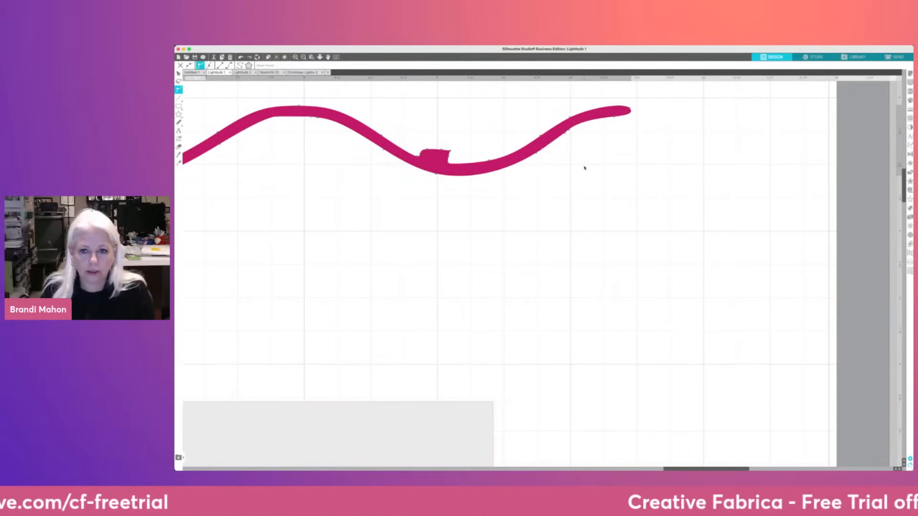
{"action": "left_click", "coordinate": [584, 168]}
Open the wire for point editing and delete the points forming the stub in its last trough
{"action": "scroll", "coordinate": [577, 168], "scroll_direction": "left", "scroll_amount": 1}
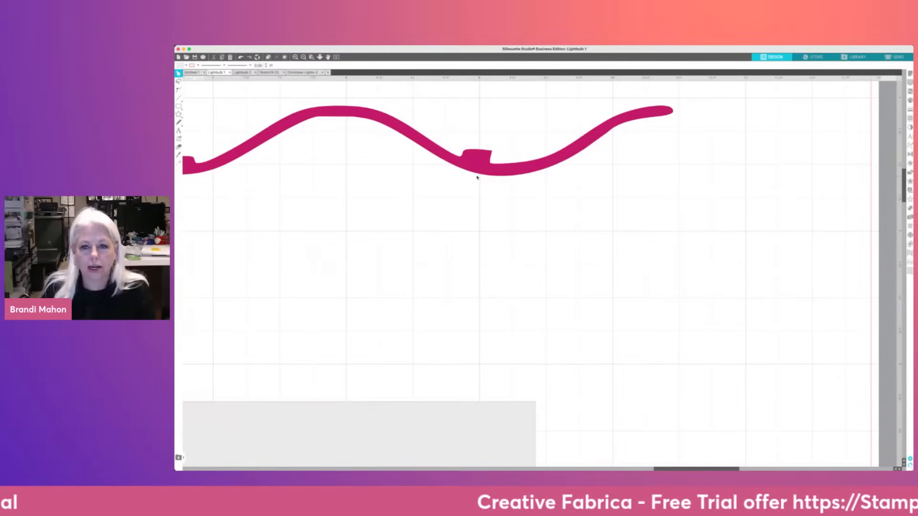
{"action": "scroll", "coordinate": [478, 177], "scroll_direction": "left", "scroll_amount": 2}
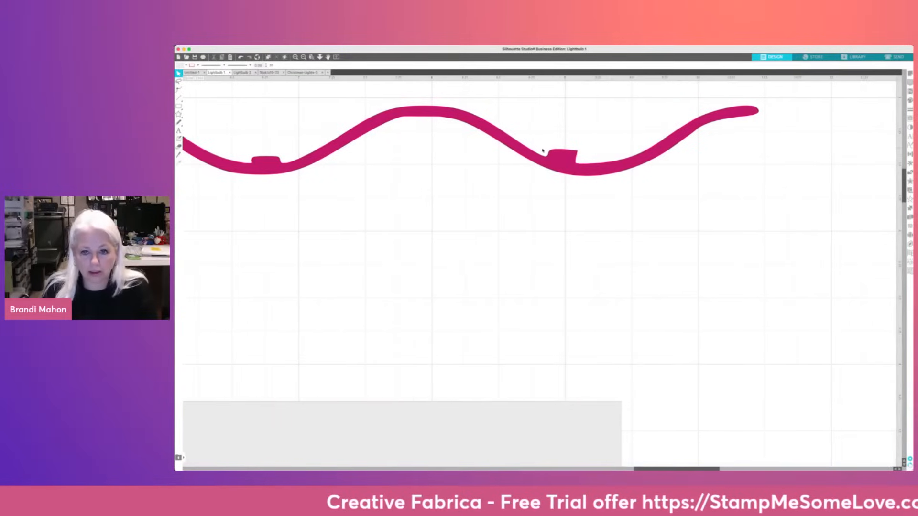
{"action": "left_click", "coordinate": [543, 151]}
{"action": "double_click", "coordinate": [578, 162]}
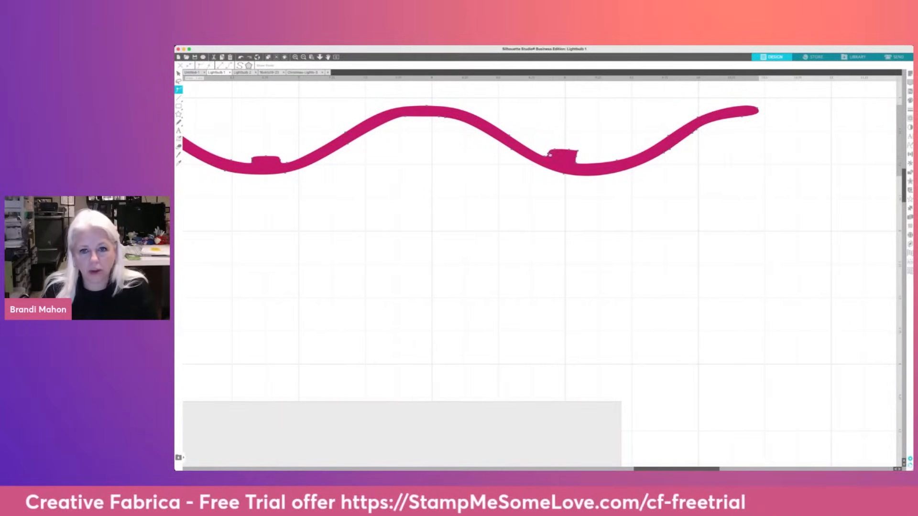
{"action": "left_click", "coordinate": [548, 154]}
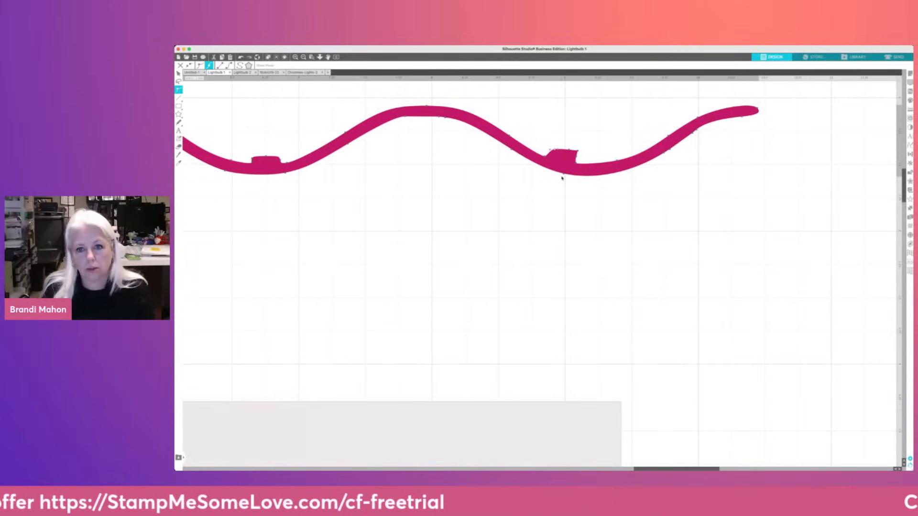
{"action": "key", "text": "Delete"}
{"action": "key", "text": "Delete"}
{"action": "key", "text": "Delete"}
{"action": "key", "text": "Delete"}
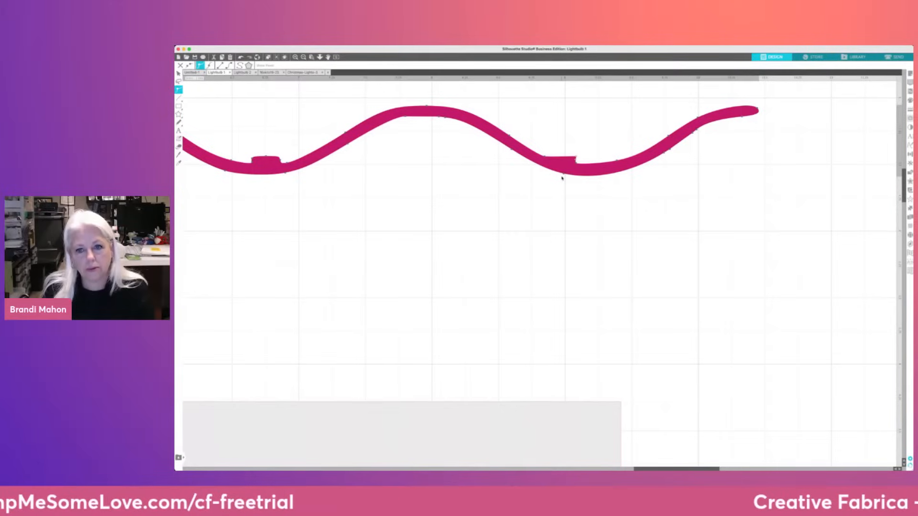
Flatten the stub in the wire's third trough by deleting its points, and leave point editing
{"action": "scroll", "coordinate": [554, 179], "scroll_direction": "left", "scroll_amount": 5}
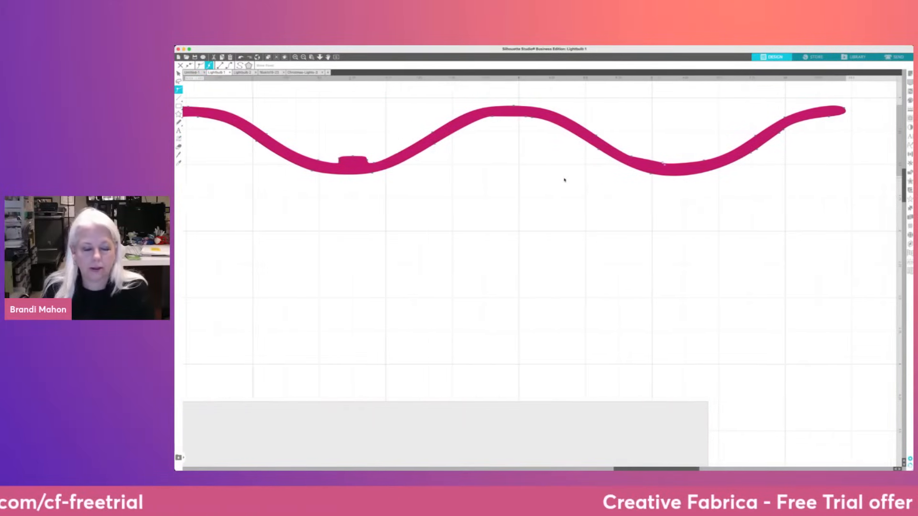
{"action": "scroll", "coordinate": [696, 161], "scroll_direction": "right", "scroll_amount": 2}
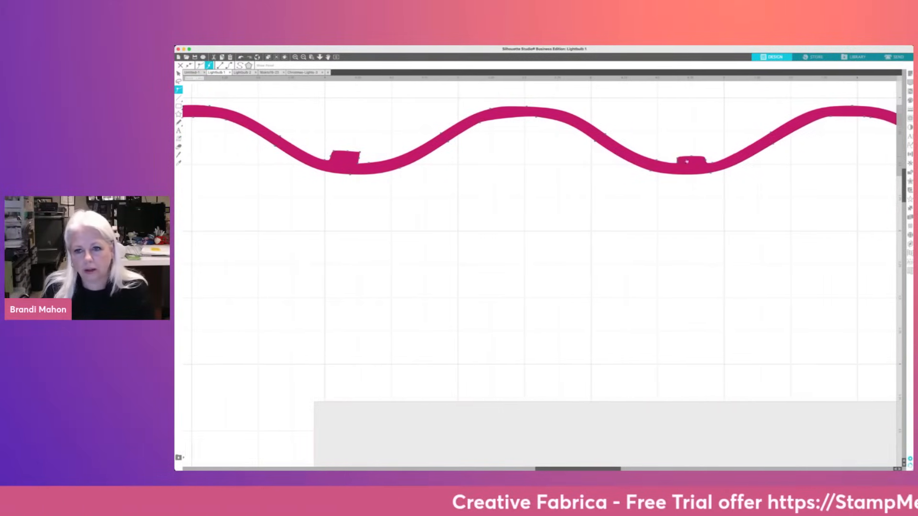
{"action": "key", "text": "Delete"}
{"action": "key", "text": "Delete"}
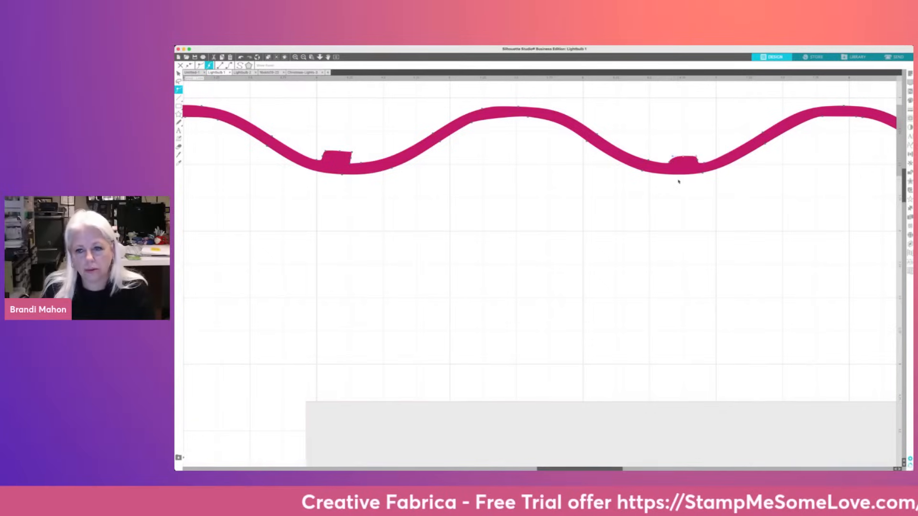
{"action": "key", "text": "Delete"}
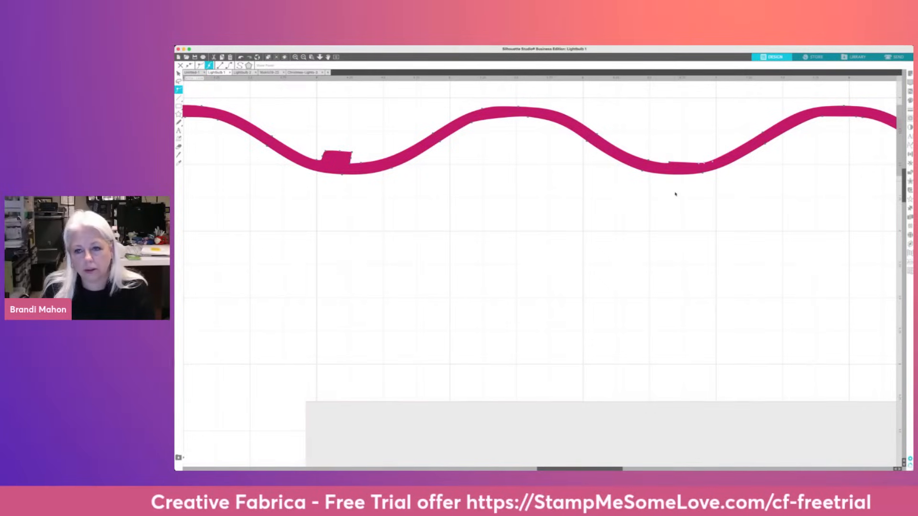
{"action": "left_click", "coordinate": [675, 194]}
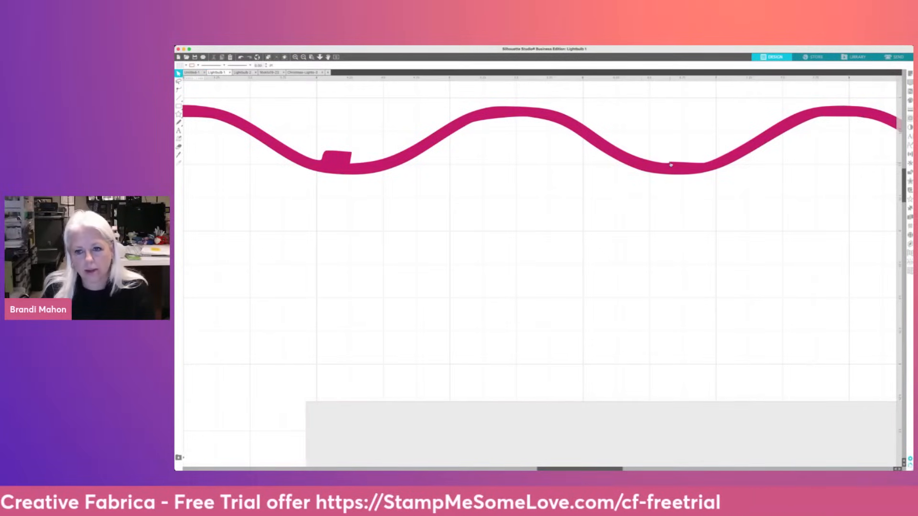
Delete the points of the square socket stub in the wire's second trough and finish point editing
{"action": "scroll", "coordinate": [507, 186], "scroll_direction": "left", "scroll_amount": 5}
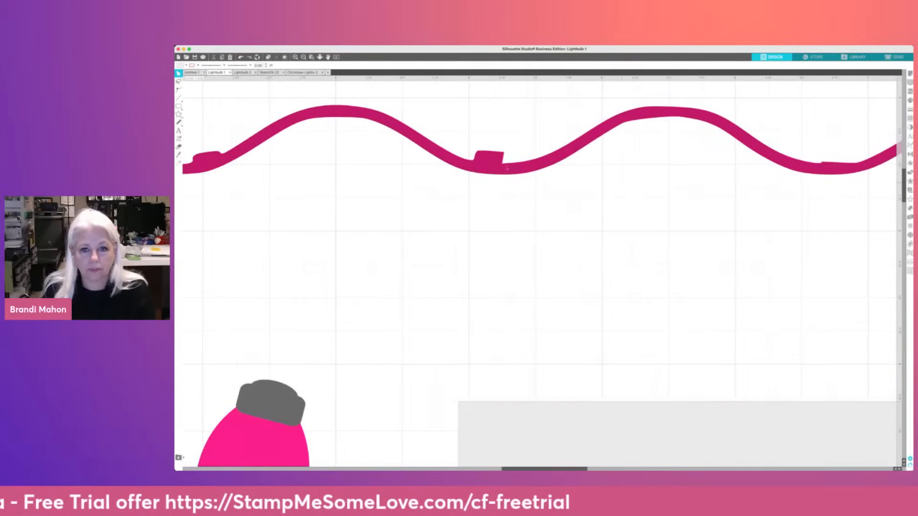
{"action": "left_click", "coordinate": [498, 154]}
{"action": "double_click", "coordinate": [497, 154]}
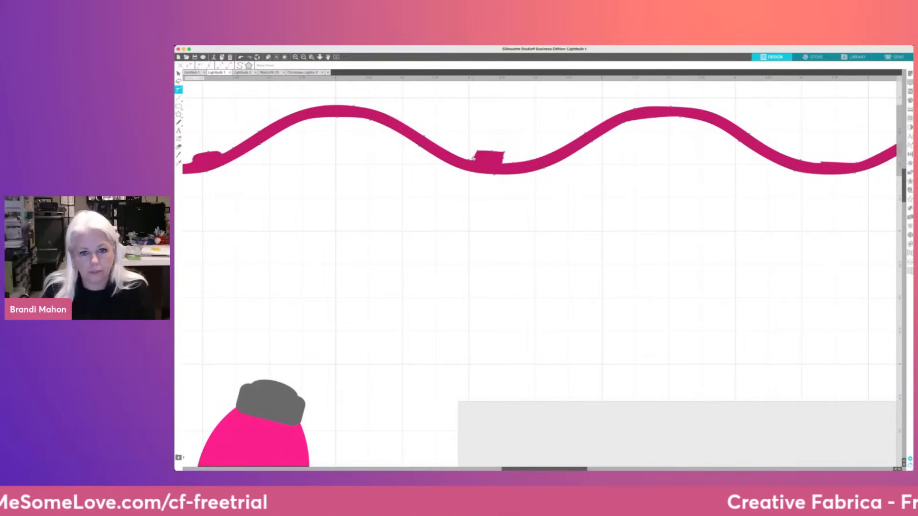
{"action": "left_click", "coordinate": [474, 159]}
{"action": "key", "text": "Delete"}
{"action": "key", "text": "Delete"}
{"action": "key", "text": "Delete"}
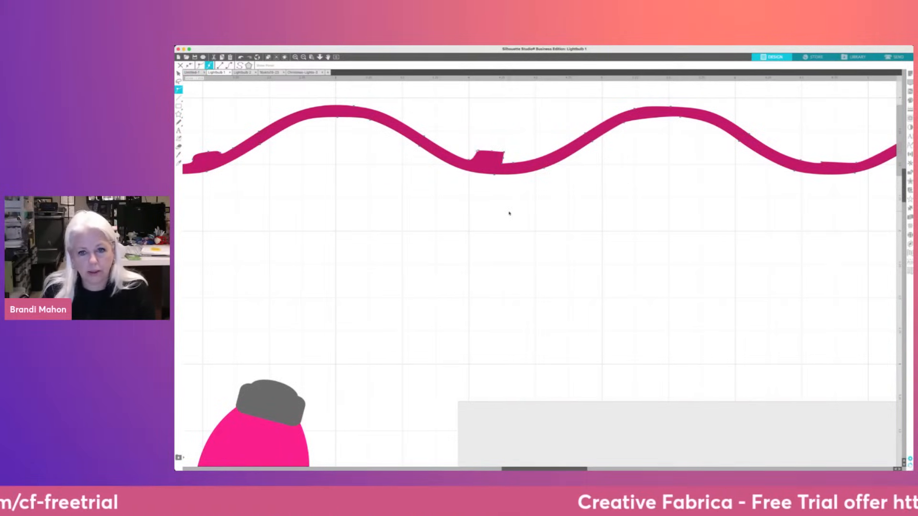
{"action": "key", "text": "Delete"}
{"action": "key", "text": "Delete"}
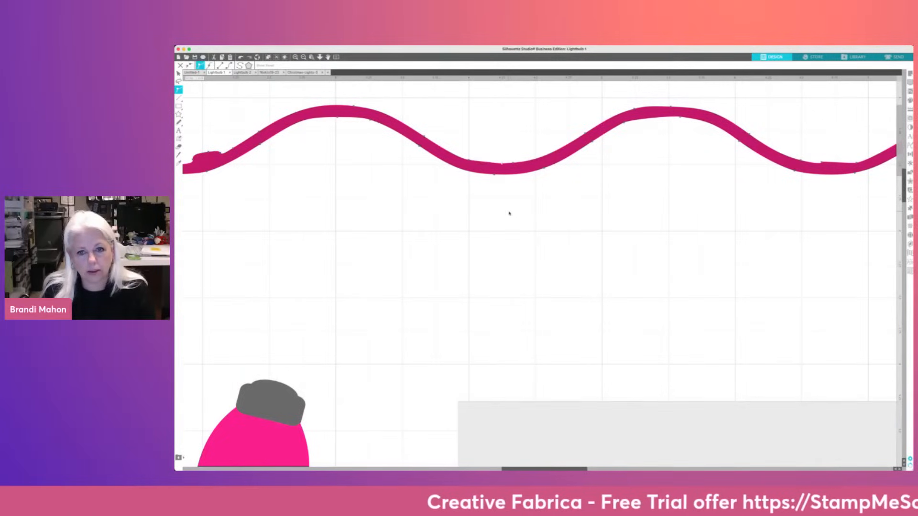
{"action": "left_click", "coordinate": [396, 188]}
Open the wire for point editing and delete the upper points of the stub in its first trough
{"action": "scroll", "coordinate": [396, 188], "scroll_direction": "left", "scroll_amount": 10}
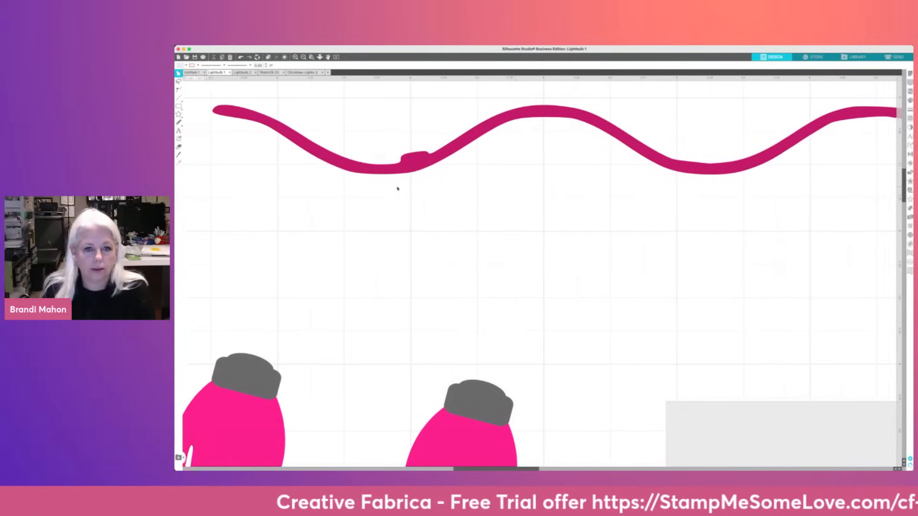
{"action": "double_click", "coordinate": [415, 160]}
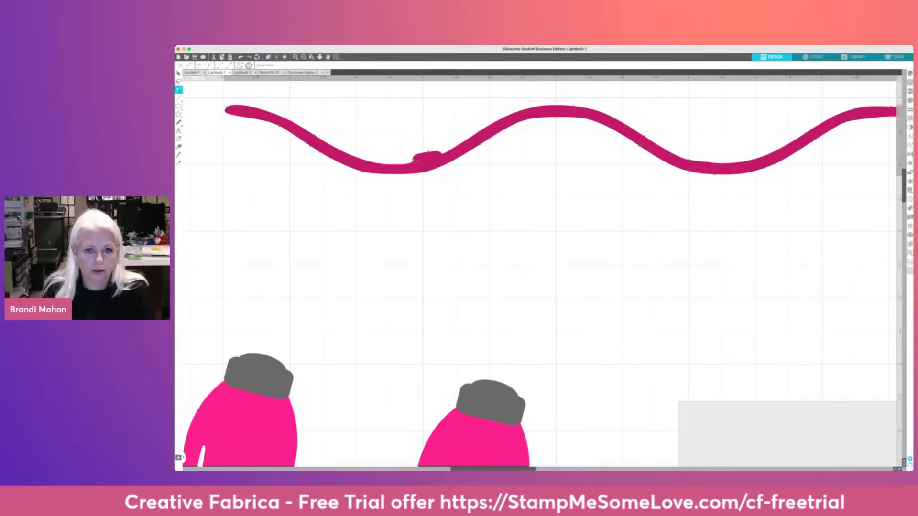
{"action": "left_click", "coordinate": [414, 160]}
{"action": "key", "text": "Delete"}
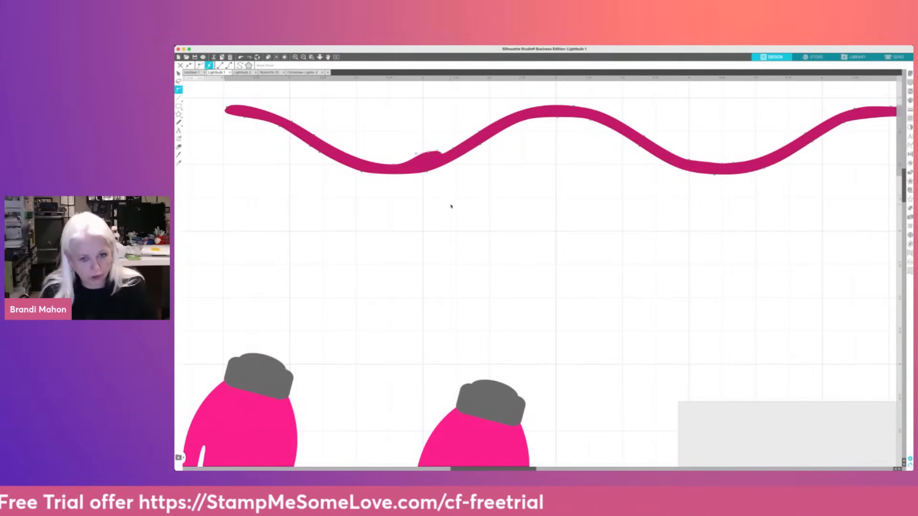
{"action": "key", "text": "Delete"}
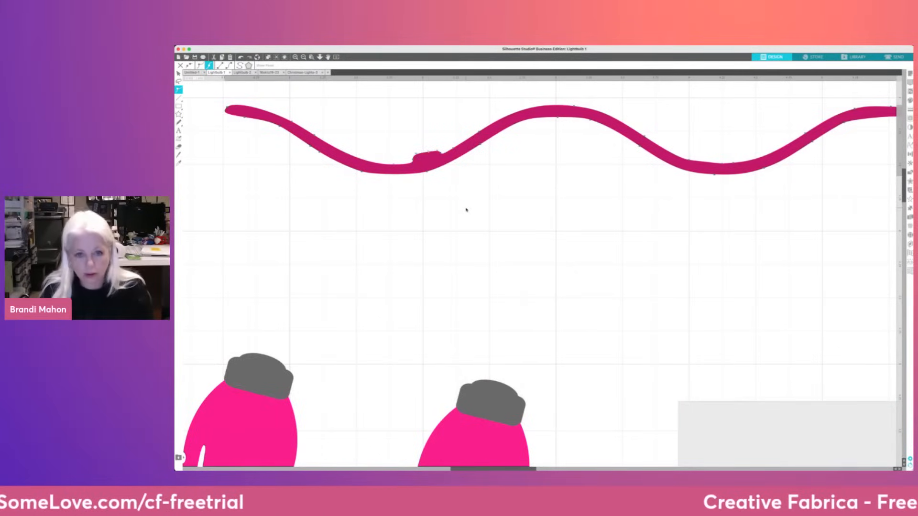
{"action": "key", "text": "Delete"}
{"action": "scroll", "coordinate": [406, 152], "scroll_direction": "right", "scroll_amount": 1}
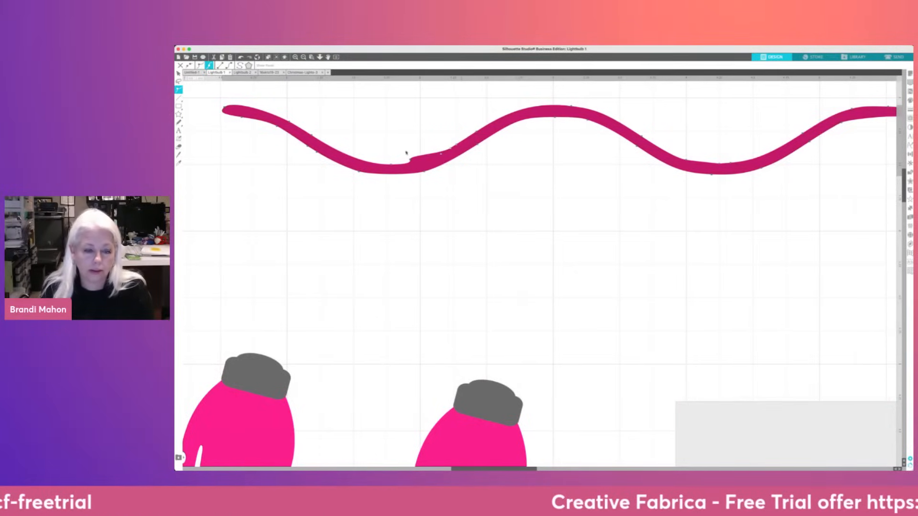
Smooth the leftover bump in the first trough by moving its corner point onto the wire's upper edge, and exit point editing
{"action": "scroll", "coordinate": [445, 177], "scroll_direction": "up", "scroll_amount": 2}
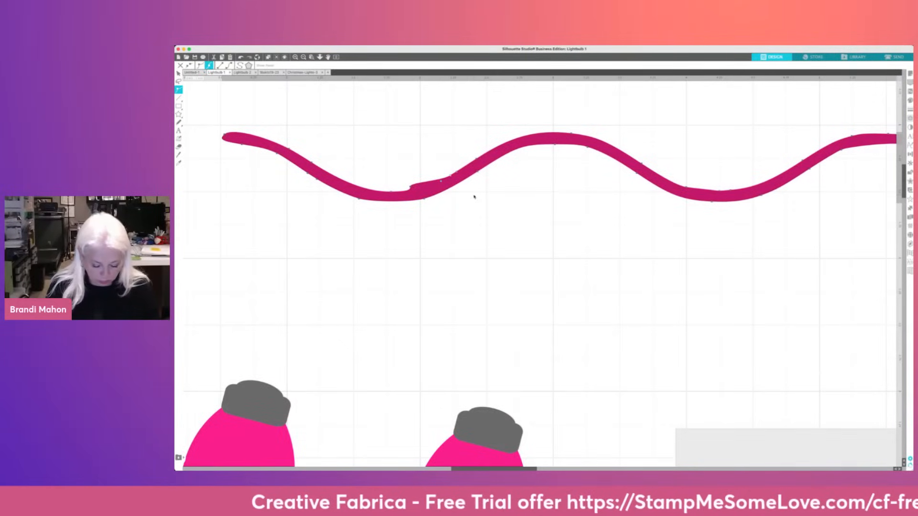
{"action": "scroll", "coordinate": [474, 197], "scroll_direction": "down", "scroll_amount": 2}
{"action": "scroll", "coordinate": [473, 197], "scroll_direction": "up", "scroll_amount": 5}
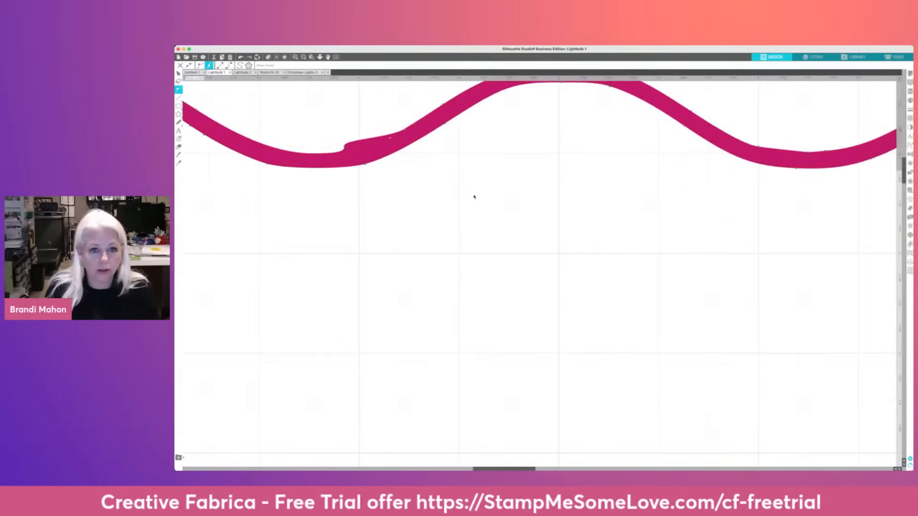
{"action": "scroll", "coordinate": [426, 154], "scroll_direction": "up", "scroll_amount": 2}
{"action": "scroll", "coordinate": [426, 155], "scroll_direction": "left", "scroll_amount": 5}
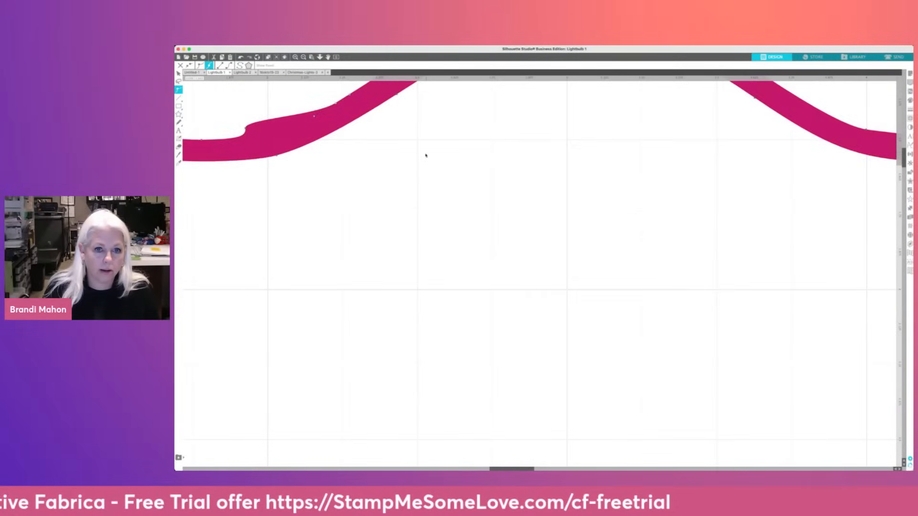
{"action": "scroll", "coordinate": [426, 155], "scroll_direction": "up", "scroll_amount": 2}
{"action": "scroll", "coordinate": [426, 155], "scroll_direction": "left", "scroll_amount": 12}
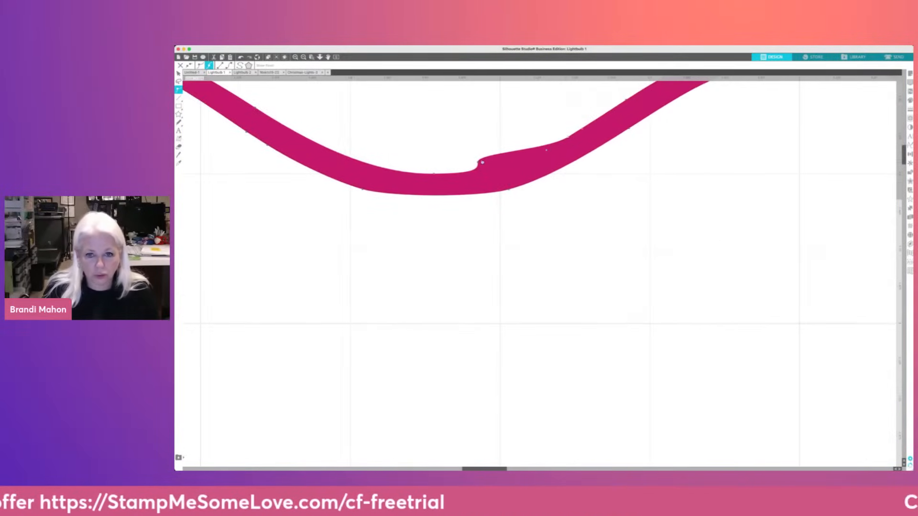
{"action": "left_click", "coordinate": [502, 211]}
{"action": "double_click", "coordinate": [480, 164]}
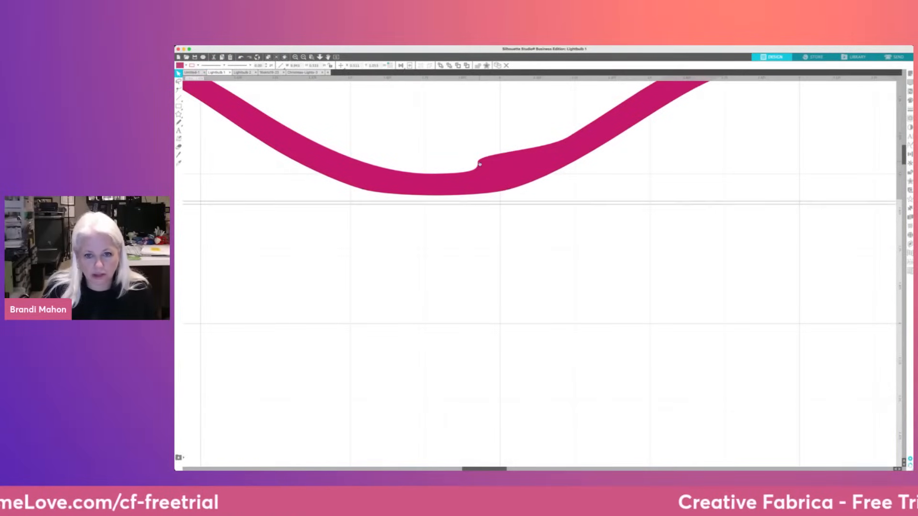
{"action": "left_click", "coordinate": [479, 164]}
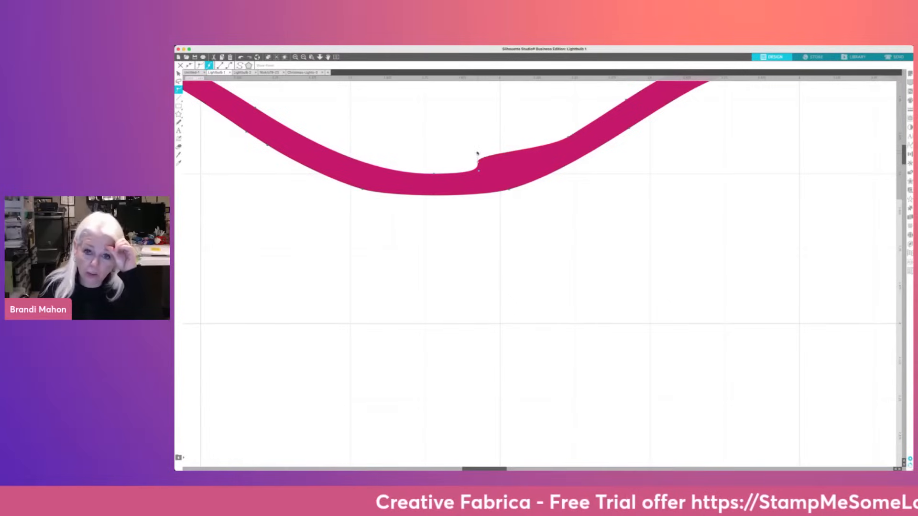
{"action": "left_click_drag", "start_coordinate": [477, 153], "coordinate": [485, 172]}
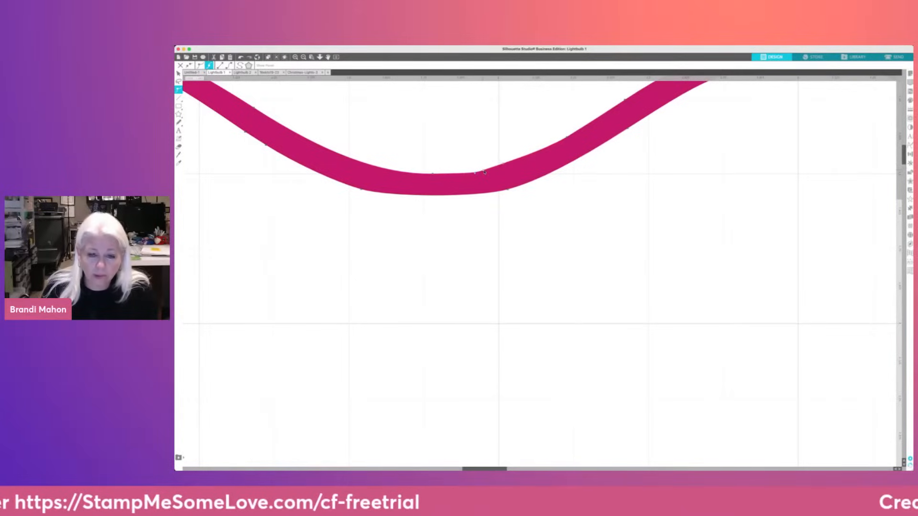
{"action": "left_click", "coordinate": [541, 259]}
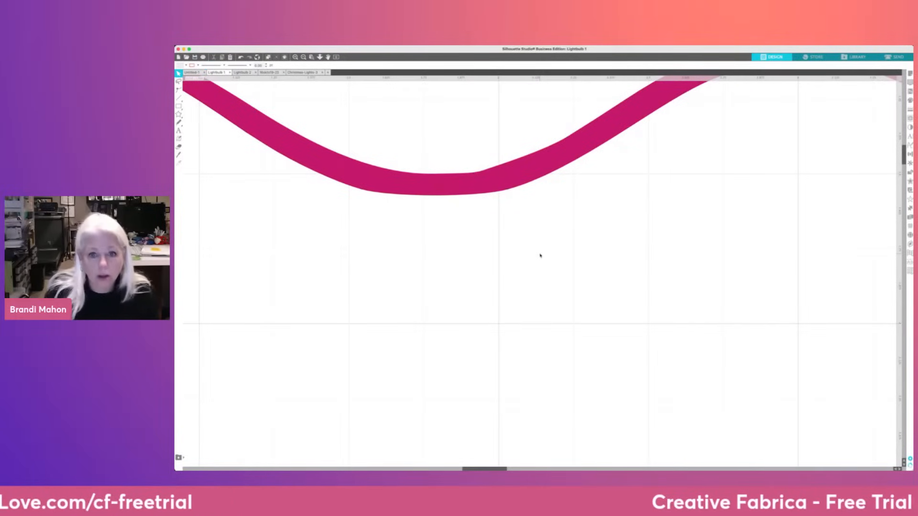
Level the small notch in the wire's third trough by moving its corner point down to the upper edge, and leave point editing
{"action": "scroll", "coordinate": [541, 255], "scroll_direction": "down", "scroll_amount": 2}
{"action": "scroll", "coordinate": [540, 256], "scroll_direction": "right", "scroll_amount": 6}
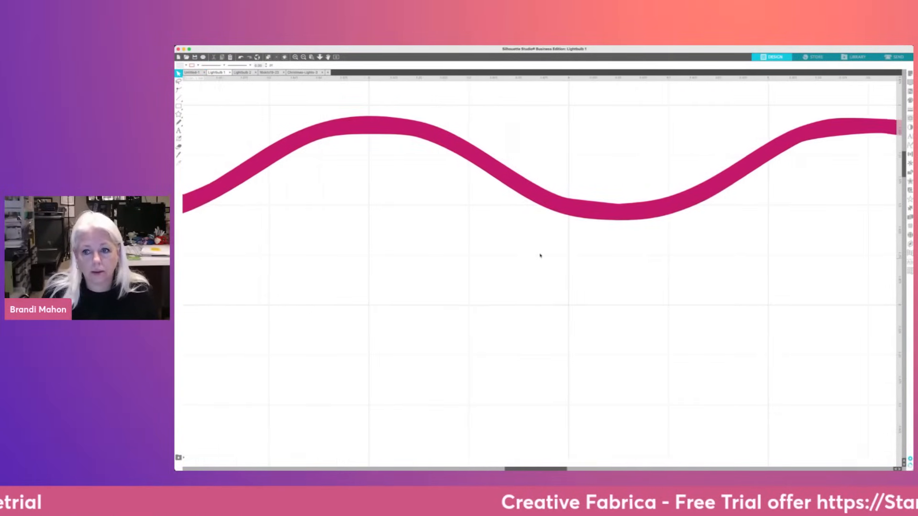
{"action": "scroll", "coordinate": [540, 256], "scroll_direction": "right", "scroll_amount": 10}
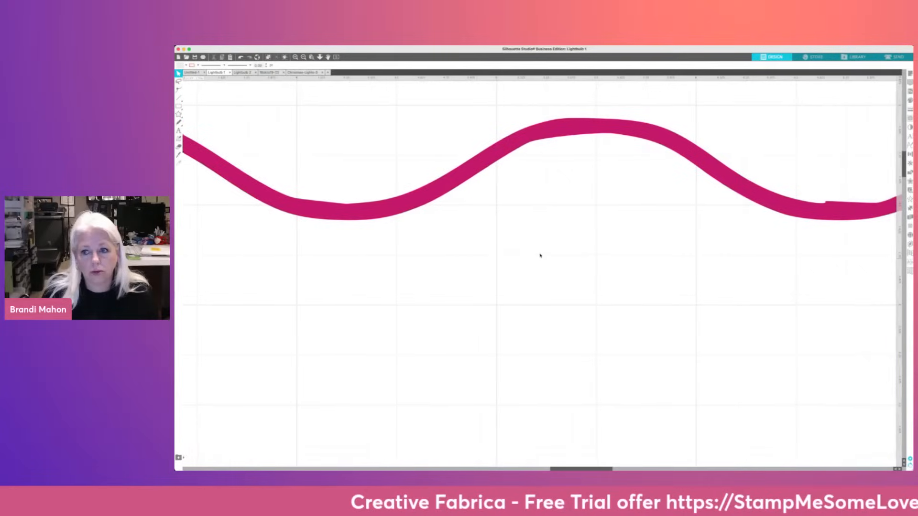
{"action": "scroll", "coordinate": [540, 256], "scroll_direction": "right", "scroll_amount": 8}
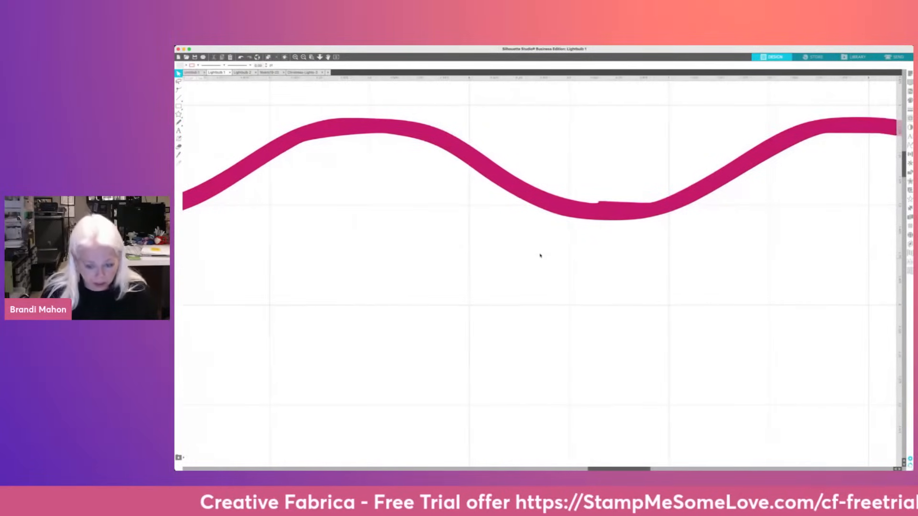
{"action": "scroll", "coordinate": [540, 256], "scroll_direction": "up", "scroll_amount": 2}
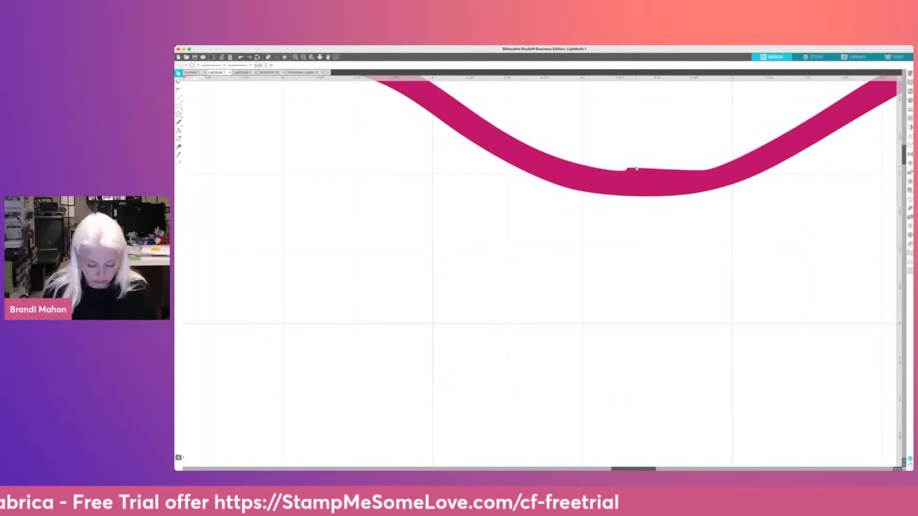
{"action": "scroll", "coordinate": [636, 169], "scroll_direction": "up", "scroll_amount": 3}
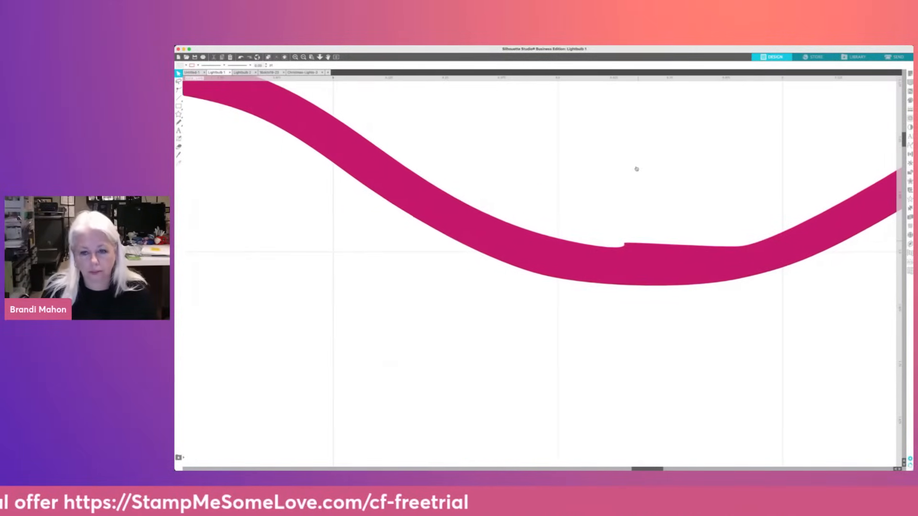
{"action": "scroll", "coordinate": [636, 169], "scroll_direction": "up", "scroll_amount": 3}
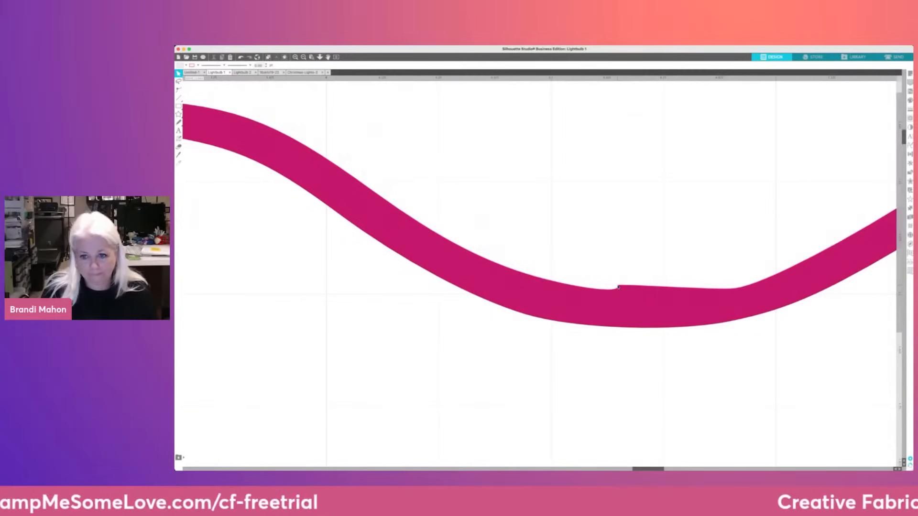
{"action": "left_click", "coordinate": [619, 287]}
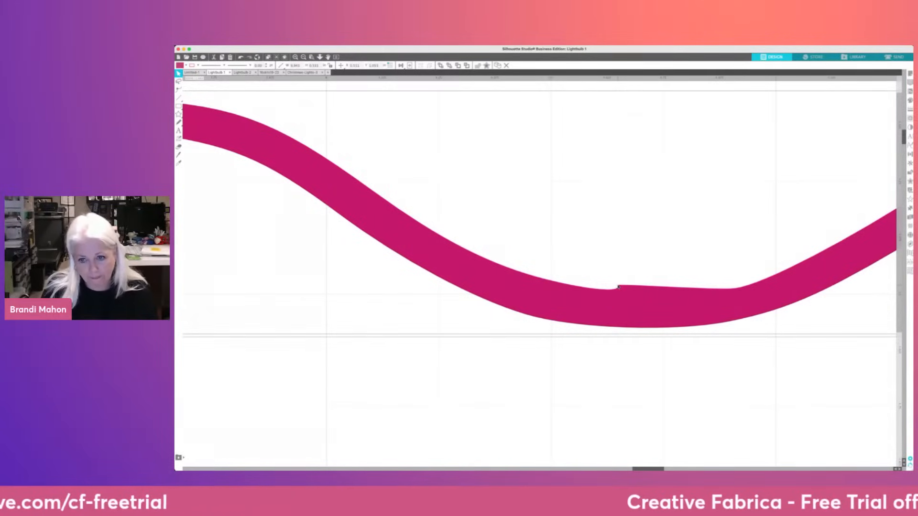
{"action": "double_click", "coordinate": [618, 287]}
{"action": "left_click", "coordinate": [617, 286]}
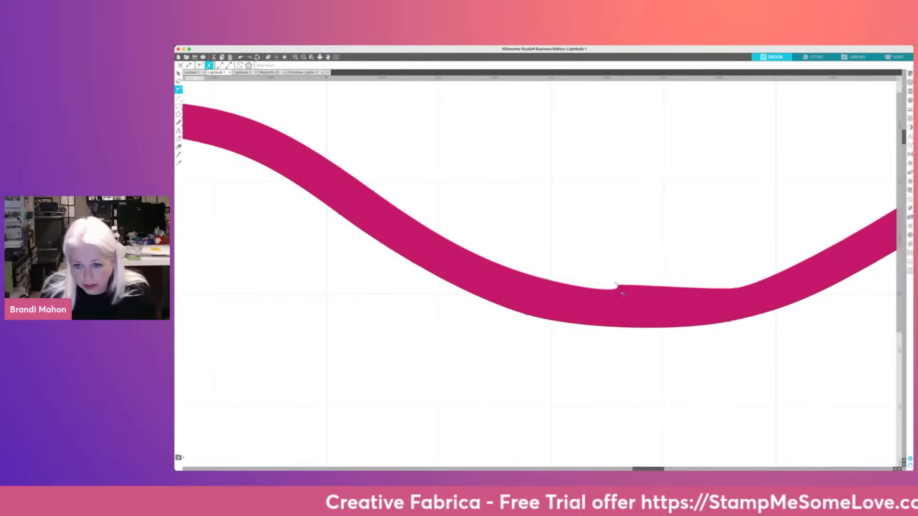
{"action": "mouse_move", "coordinate": [623, 294]}
{"action": "left_mouse_down"}
{"action": "mouse_move", "coordinate": [599, 286]}
{"action": "mouse_move", "coordinate": [616, 297]}
{"action": "left_mouse_up"}
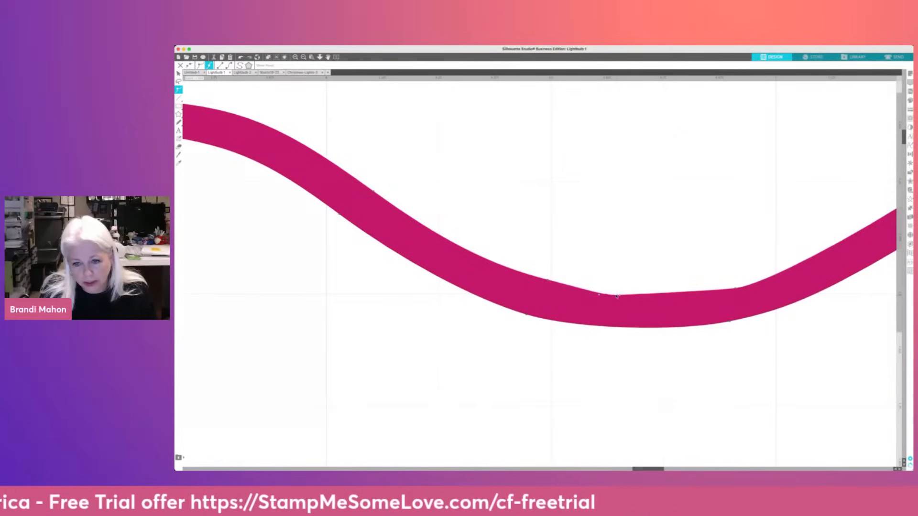
{"action": "left_click", "coordinate": [535, 356]}
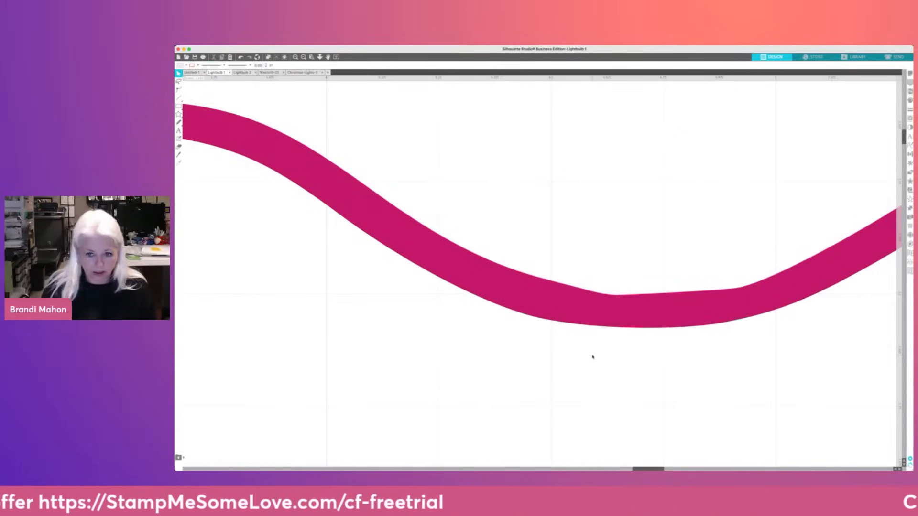
Move the cleaned wire down the page so it lies across the upper part of the grey rectangle
{"action": "scroll", "coordinate": [593, 357], "scroll_direction": "down", "scroll_amount": 5}
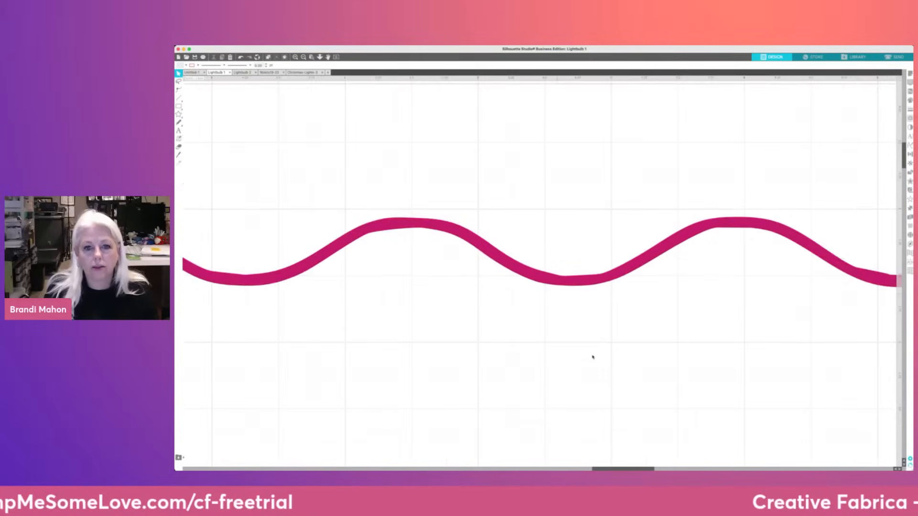
{"action": "scroll", "coordinate": [593, 357], "scroll_direction": "down", "scroll_amount": 4}
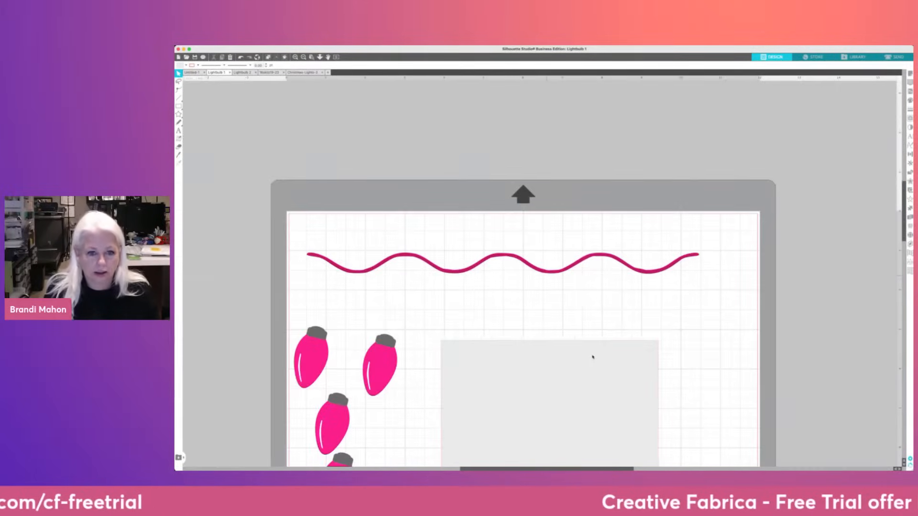
{"action": "left_click", "coordinate": [583, 260]}
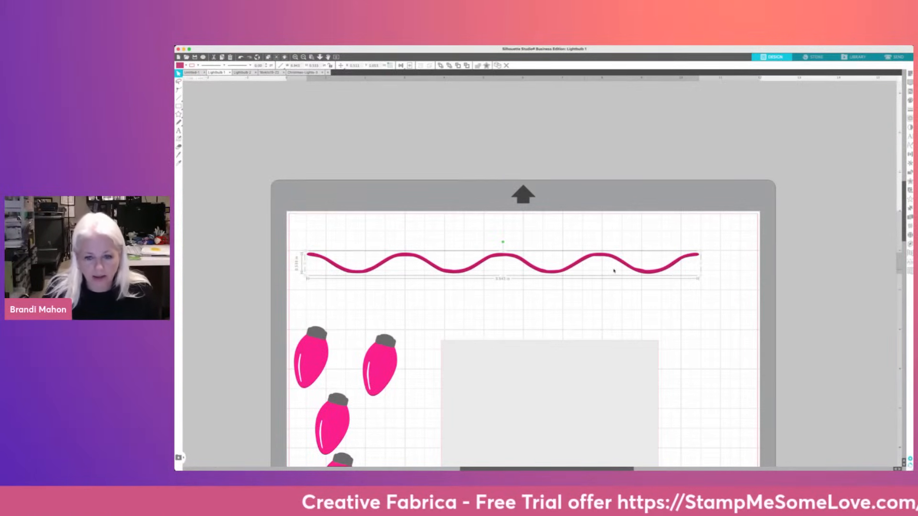
{"action": "scroll", "coordinate": [586, 301], "scroll_direction": "right", "scroll_amount": 1}
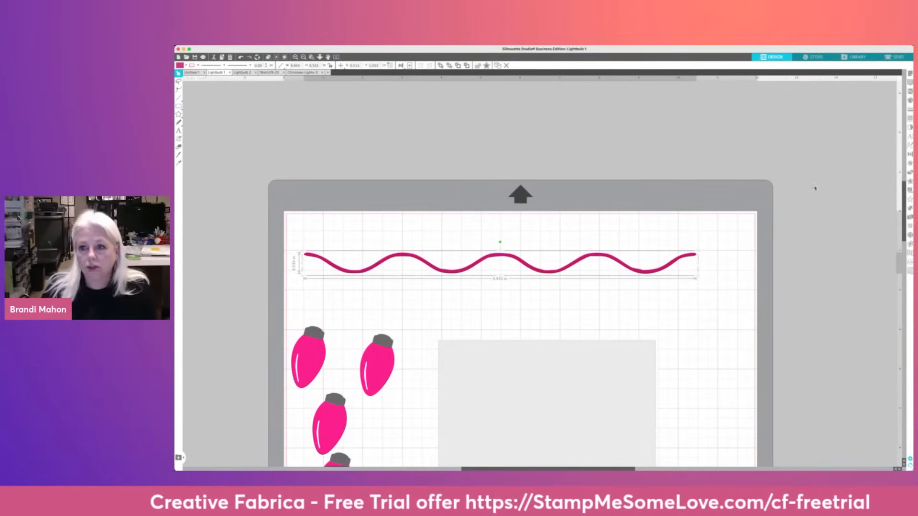
{"action": "left_click", "coordinate": [841, 165]}
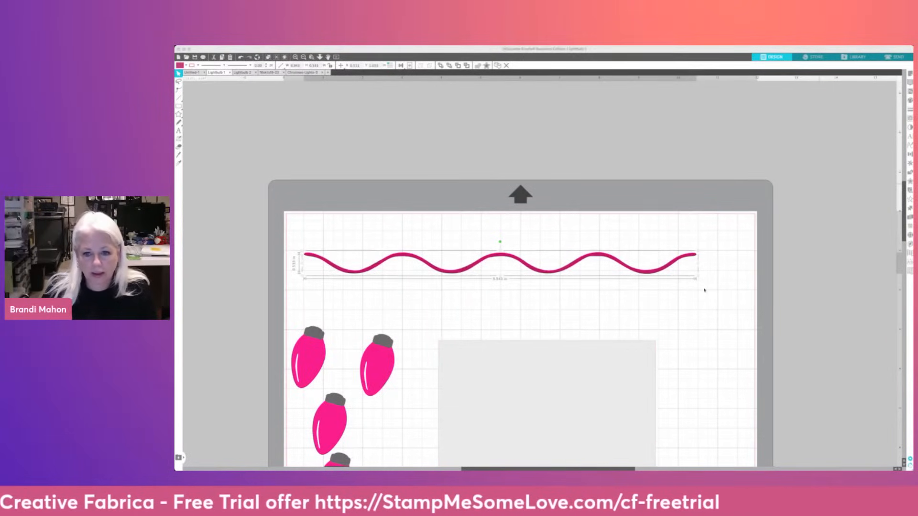
{"action": "left_click", "coordinate": [524, 308]}
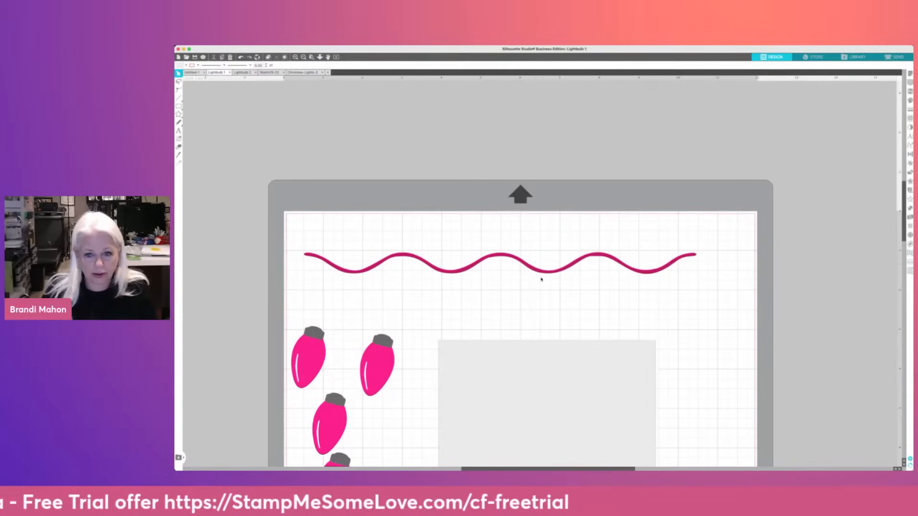
{"action": "left_click", "coordinate": [585, 263]}
{"action": "left_click_drag", "start_coordinate": [585, 262], "coordinate": [633, 370]}
{"action": "scroll", "coordinate": [669, 289], "scroll_direction": "down", "scroll_amount": 2}
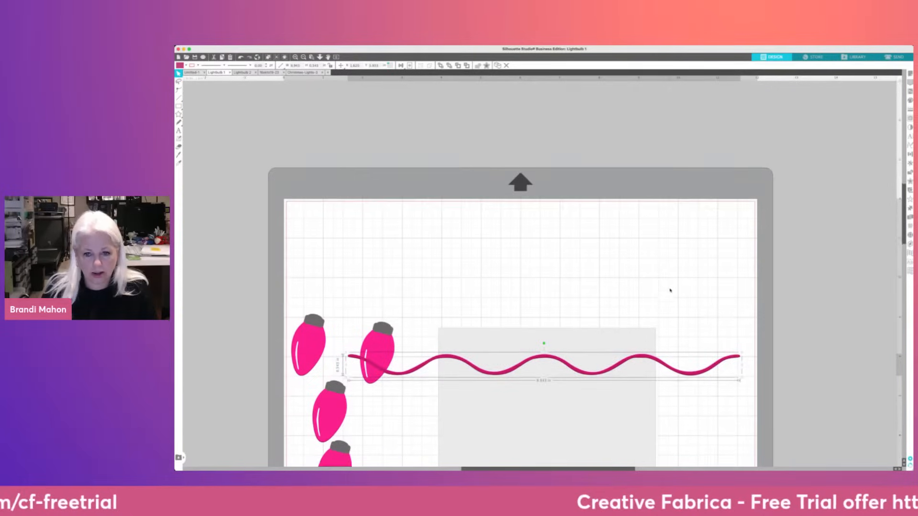
{"action": "scroll", "coordinate": [670, 290], "scroll_direction": "down", "scroll_amount": 10}
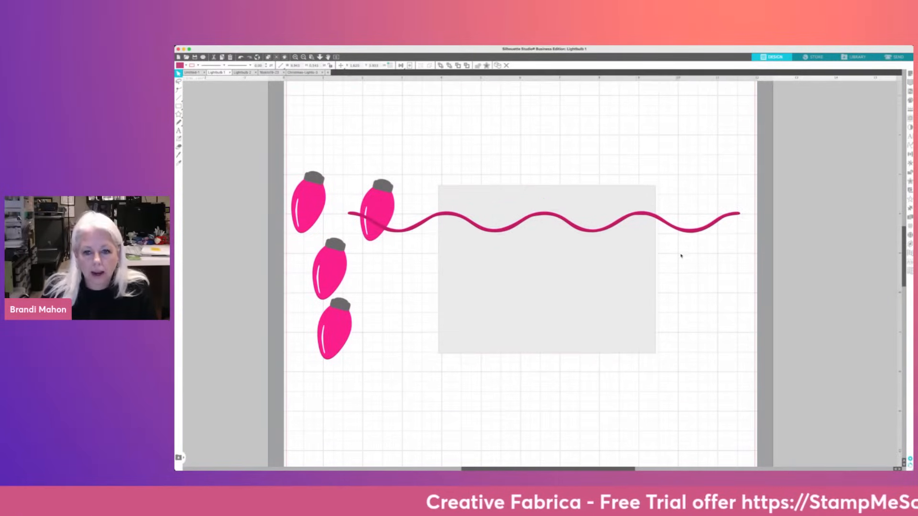
Nudge the wire slightly to the right, and shift the grey rectangle beneath it slightly to the right
{"action": "left_click_drag", "start_coordinate": [577, 230], "coordinate": [580, 230]}
{"action": "left_click", "coordinate": [571, 248]}
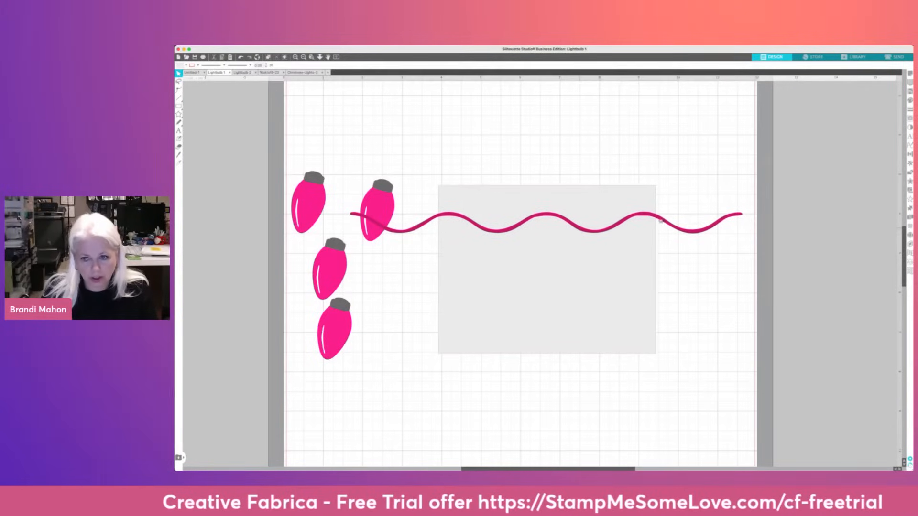
{"action": "left_click", "coordinate": [521, 231]}
{"action": "left_click_drag", "start_coordinate": [543, 220], "coordinate": [550, 218]}
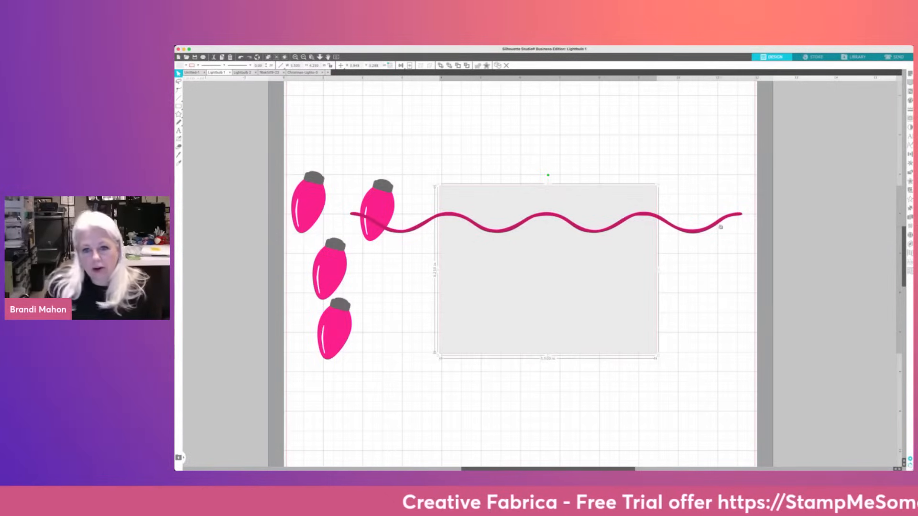
Enlarge the wire proportionally to about 11.1 in wide and move it to the empty area above the grey rectangle
{"action": "left_click", "coordinate": [678, 229]}
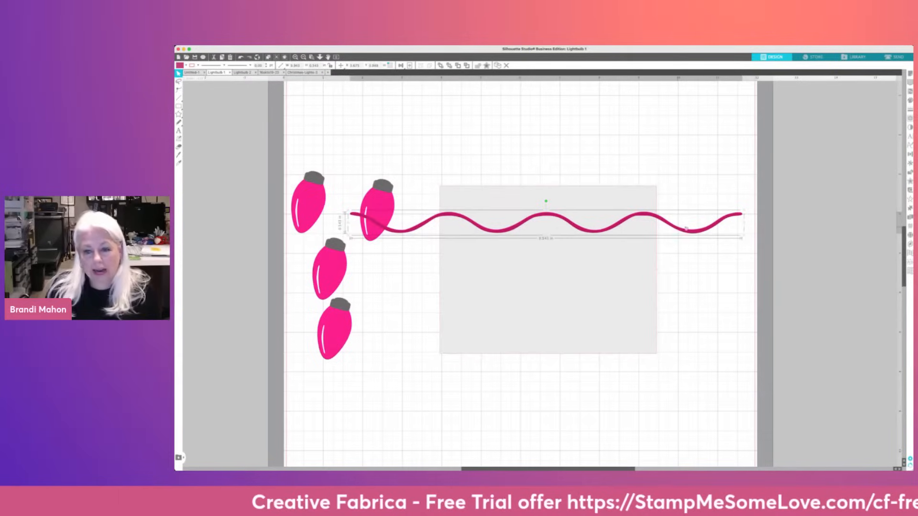
{"action": "mouse_move", "coordinate": [744, 210]}
{"action": "left_mouse_down"}
{"action": "mouse_move", "coordinate": [773, 212]}
{"action": "mouse_move", "coordinate": [786, 163]}
{"action": "left_mouse_up"}
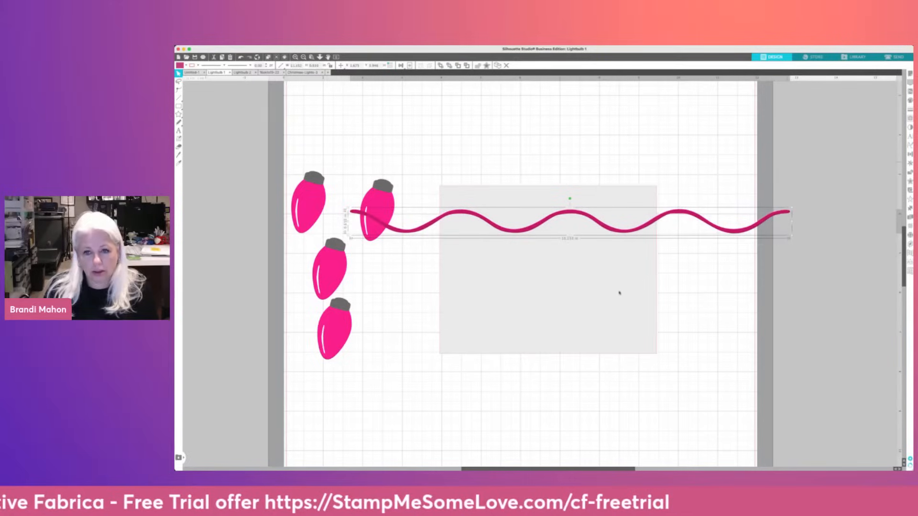
{"action": "mouse_move", "coordinate": [600, 223]}
{"action": "left_mouse_down"}
{"action": "mouse_move", "coordinate": [621, 218]}
{"action": "mouse_move", "coordinate": [627, 139]}
{"action": "left_mouse_up"}
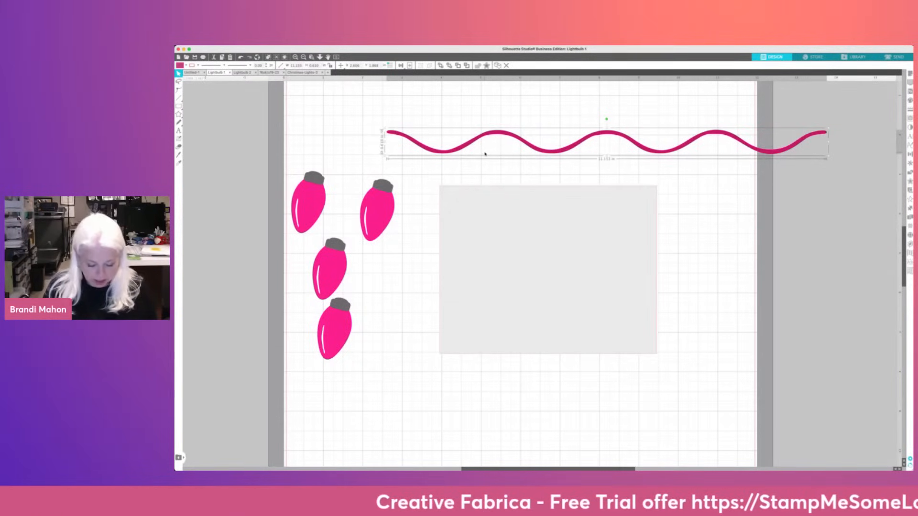
Examine the wire's outline and its edit points near the second crest up close for remaining bumps
{"action": "key", "text": "super+plus"}
{"action": "scroll", "coordinate": [485, 154], "scroll_direction": "up", "scroll_amount": 5}
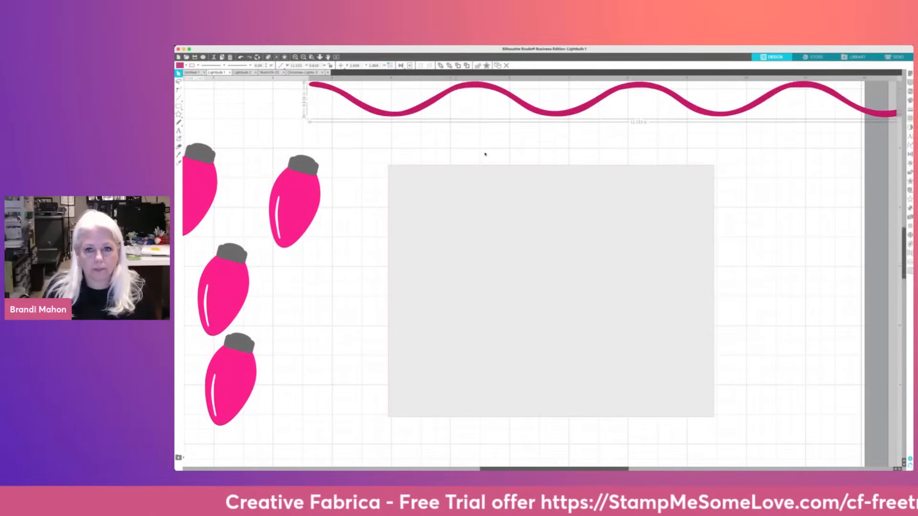
{"action": "scroll", "coordinate": [485, 154], "scroll_direction": "up", "scroll_amount": 2}
{"action": "key", "text": "super+plus"}
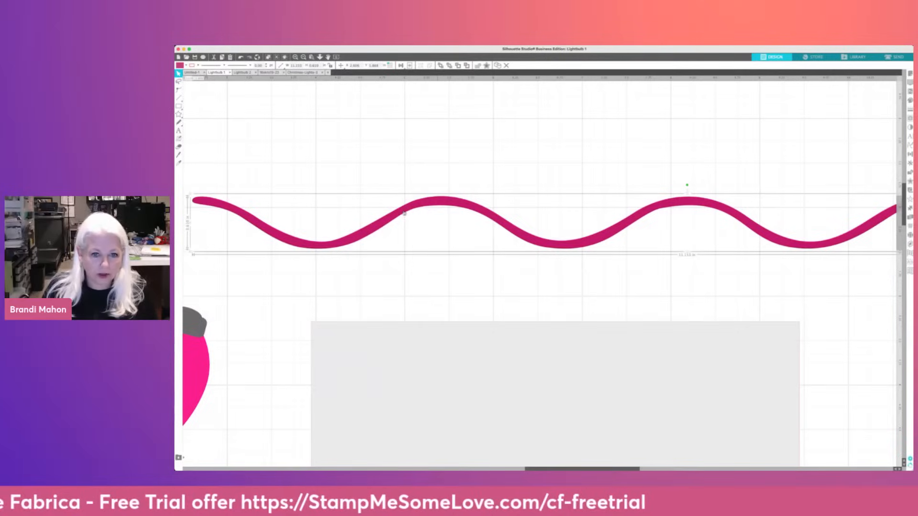
{"action": "left_click", "coordinate": [410, 219]}
{"action": "double_click", "coordinate": [407, 213]}
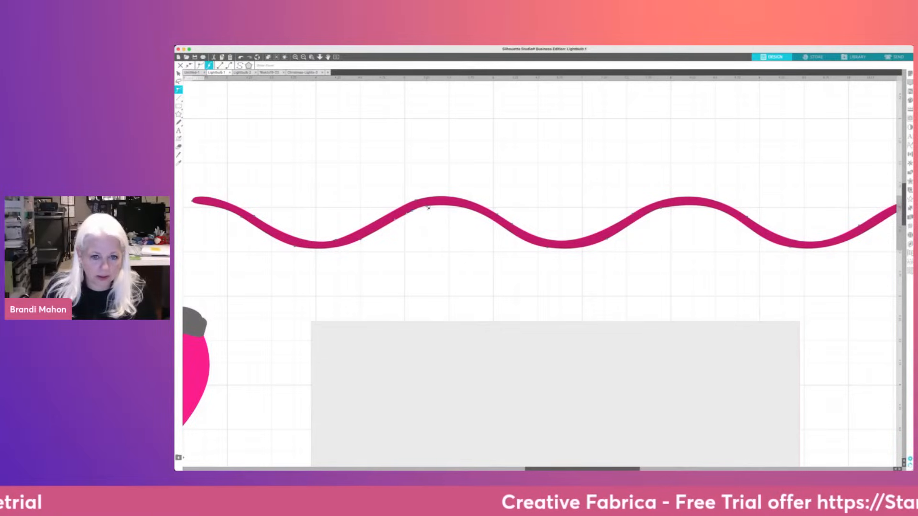
{"action": "left_click", "coordinate": [430, 249]}
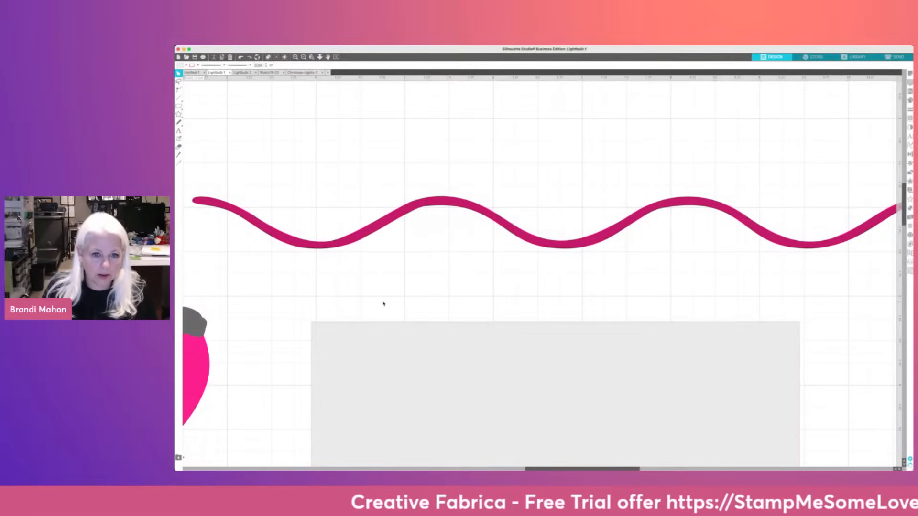
{"action": "double_click", "coordinate": [421, 207]}
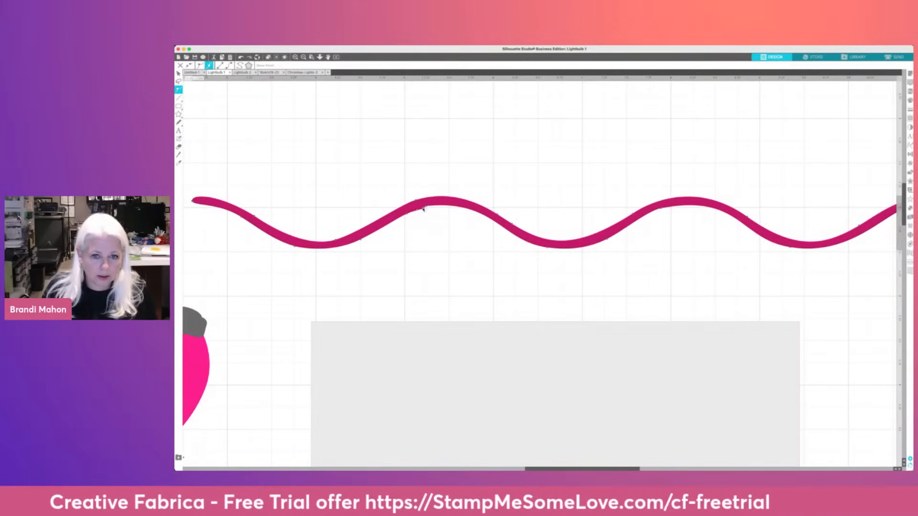
{"action": "left_click", "coordinate": [423, 286]}
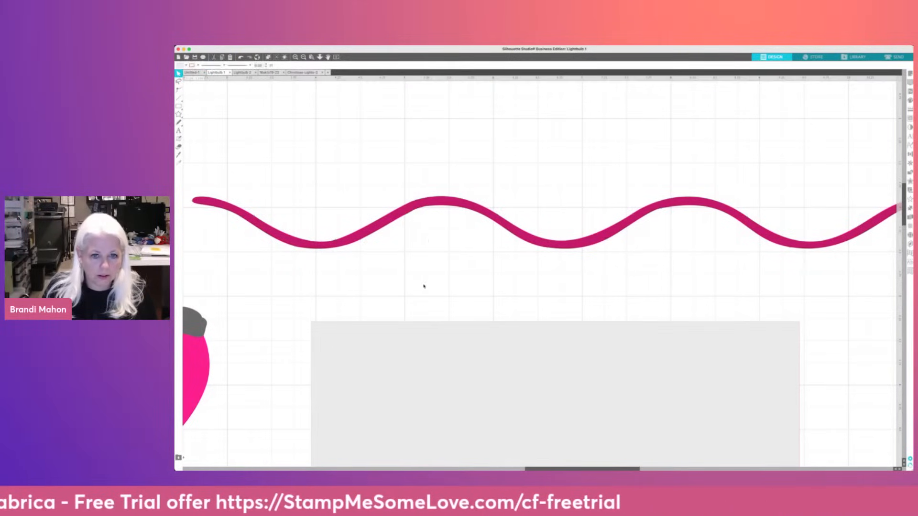
{"action": "scroll", "coordinate": [422, 265], "scroll_direction": "down", "scroll_amount": 3}
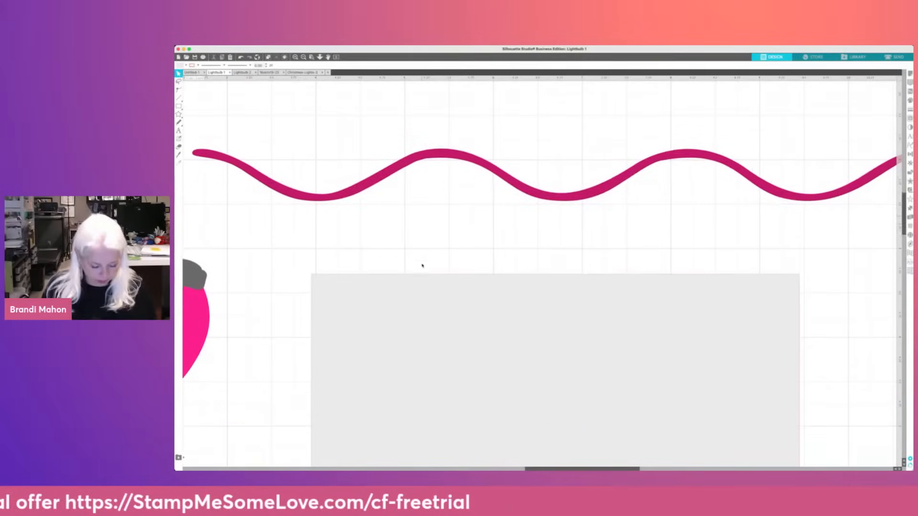
{"action": "key", "text": "super+minus"}
{"action": "key", "text": "super+minus"}
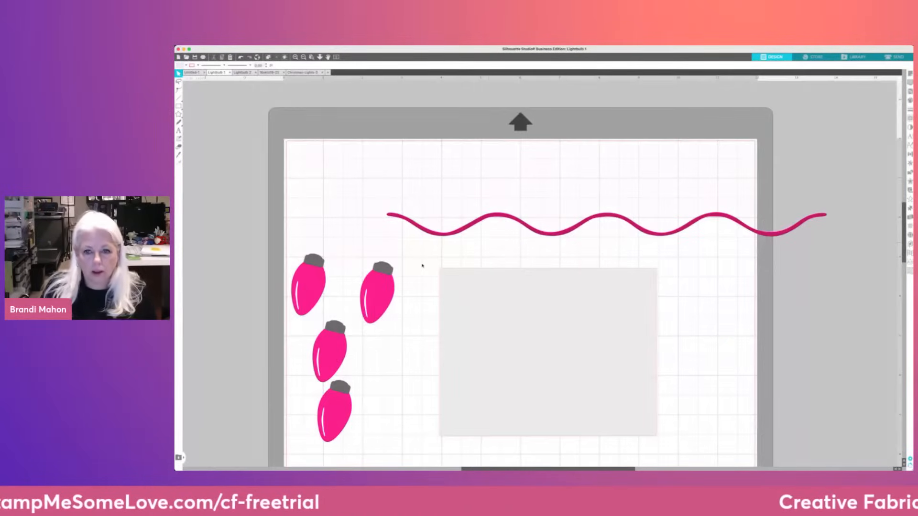
Lay the wire across the upper part of the grey rectangle and hang the nearest bulb from the crest at its left edge
{"action": "mouse_move", "coordinate": [709, 220]}
{"action": "left_mouse_down"}
{"action": "mouse_move", "coordinate": [712, 302]}
{"action": "mouse_move", "coordinate": [739, 299]}
{"action": "mouse_move", "coordinate": [681, 302]}
{"action": "left_mouse_up"}
{"action": "left_click", "coordinate": [599, 300]}
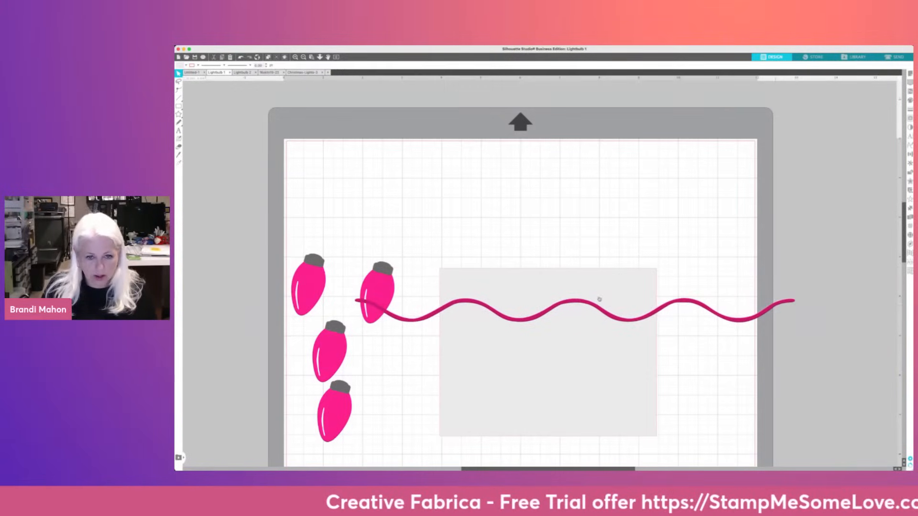
{"action": "mouse_move", "coordinate": [390, 283]}
{"action": "left_mouse_down"}
{"action": "mouse_move", "coordinate": [433, 312]}
{"action": "mouse_move", "coordinate": [504, 337]}
{"action": "mouse_move", "coordinate": [472, 322]}
{"action": "mouse_move", "coordinate": [453, 335]}
{"action": "left_mouse_up"}
{"action": "left_click", "coordinate": [363, 348]}
{"action": "left_click", "coordinate": [390, 349]}
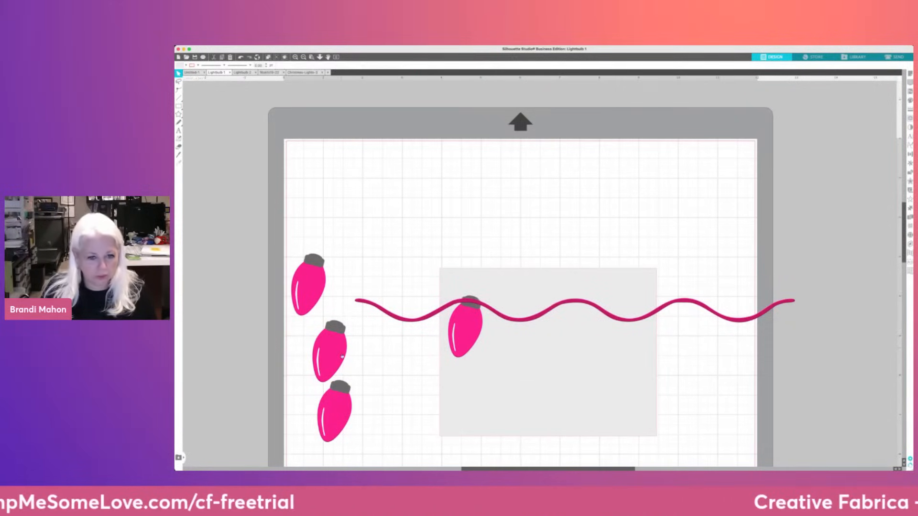
Hang a second bulb in the wire's trough beside the first bulb and rotate it until it hangs nearly upright
{"action": "mouse_move", "coordinate": [343, 356]}
{"action": "left_mouse_down"}
{"action": "mouse_move", "coordinate": [545, 340]}
{"action": "mouse_move", "coordinate": [521, 340]}
{"action": "left_mouse_up"}
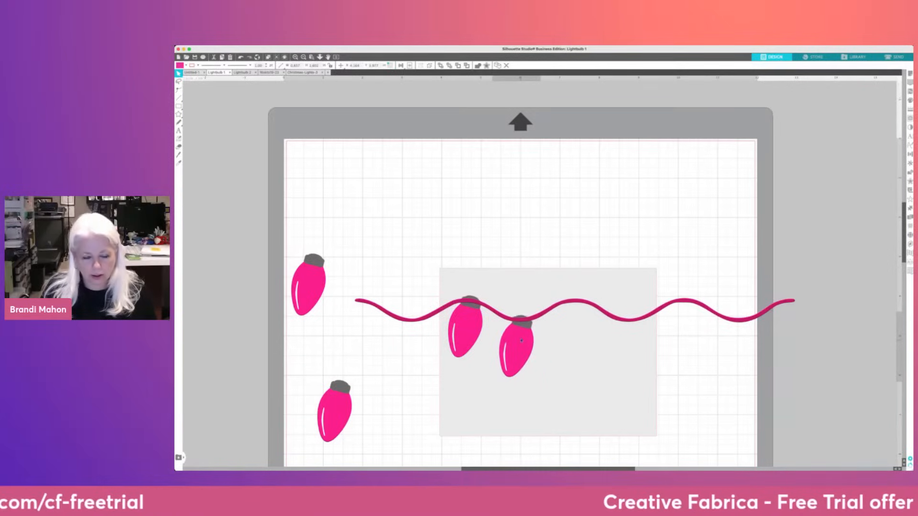
{"action": "left_click", "coordinate": [524, 340]}
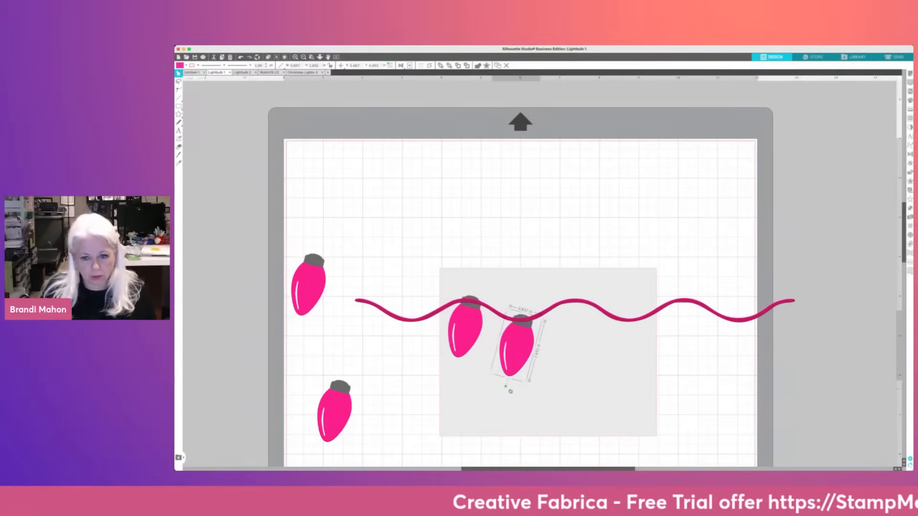
{"action": "left_click_drag", "start_coordinate": [505, 388], "coordinate": [518, 389]}
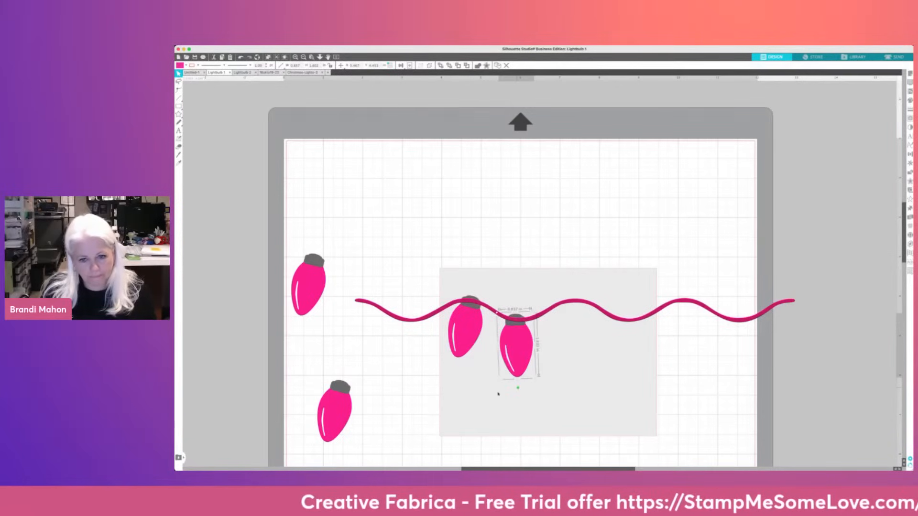
Hang a third bulb from the wire's middle crest and rotate it so its tip points slightly to the right
{"action": "mouse_move", "coordinate": [349, 405]}
{"action": "left_mouse_down"}
{"action": "mouse_move", "coordinate": [577, 346]}
{"action": "mouse_move", "coordinate": [578, 324]}
{"action": "left_mouse_up"}
{"action": "left_click", "coordinate": [563, 366]}
{"action": "left_click", "coordinate": [567, 355]}
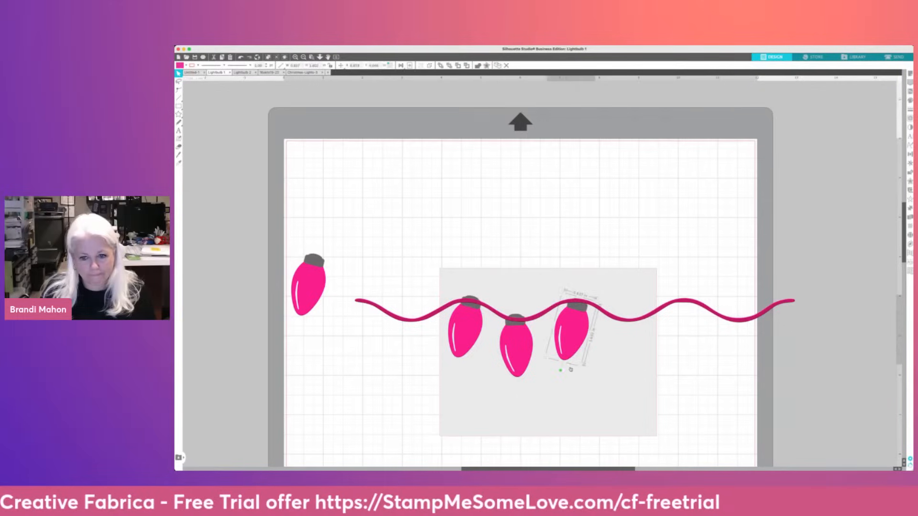
{"action": "left_click_drag", "start_coordinate": [561, 372], "coordinate": [579, 374]}
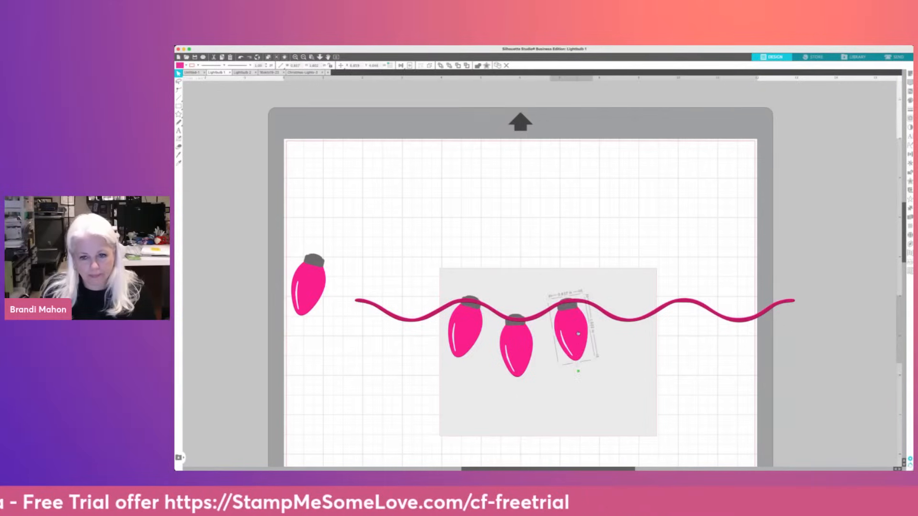
{"action": "left_click_drag", "start_coordinate": [578, 334], "coordinate": [564, 328]}
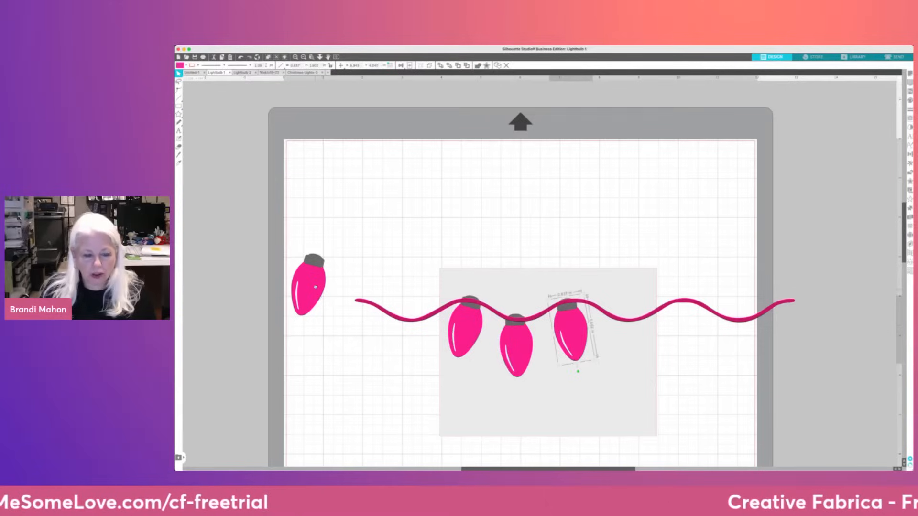
Hang the last loose bulb in the trough near the rectangle's right edge and rotate it until nearly upright
{"action": "mouse_move", "coordinate": [315, 286]}
{"action": "left_mouse_down"}
{"action": "mouse_move", "coordinate": [640, 346]}
{"action": "mouse_move", "coordinate": [627, 348]}
{"action": "left_mouse_up"}
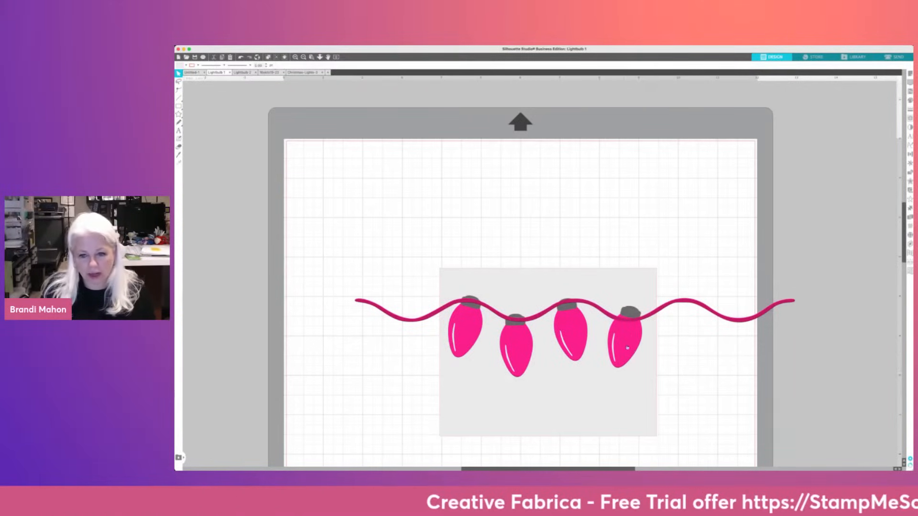
{"action": "left_click", "coordinate": [629, 344]}
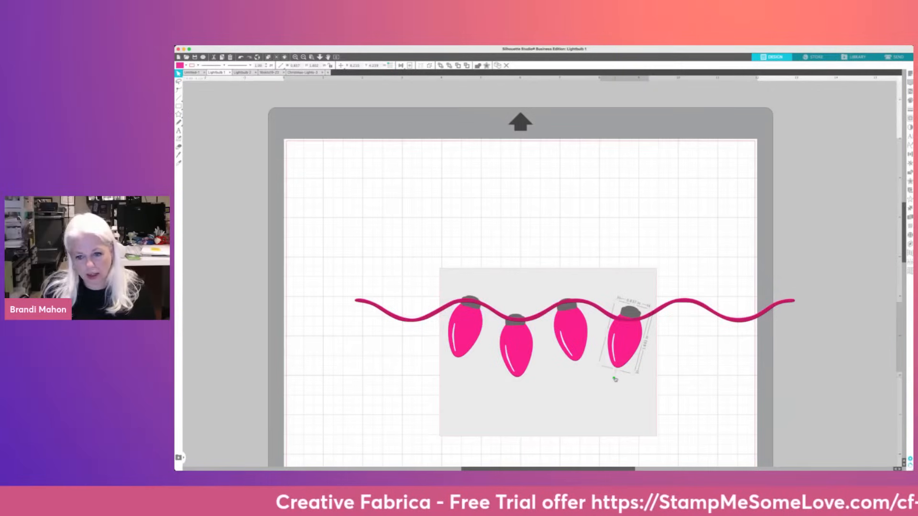
{"action": "left_click_drag", "start_coordinate": [615, 379], "coordinate": [610, 381]}
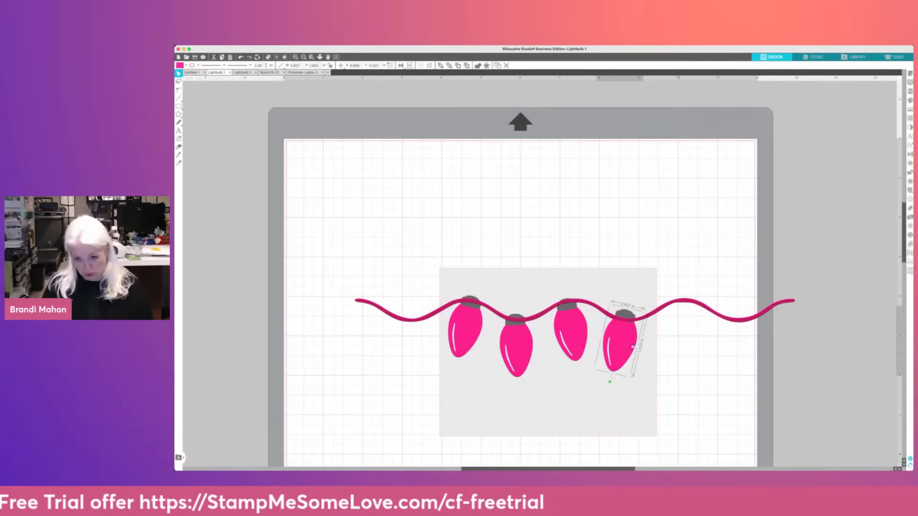
{"action": "left_click_drag", "start_coordinate": [609, 382], "coordinate": [627, 380]}
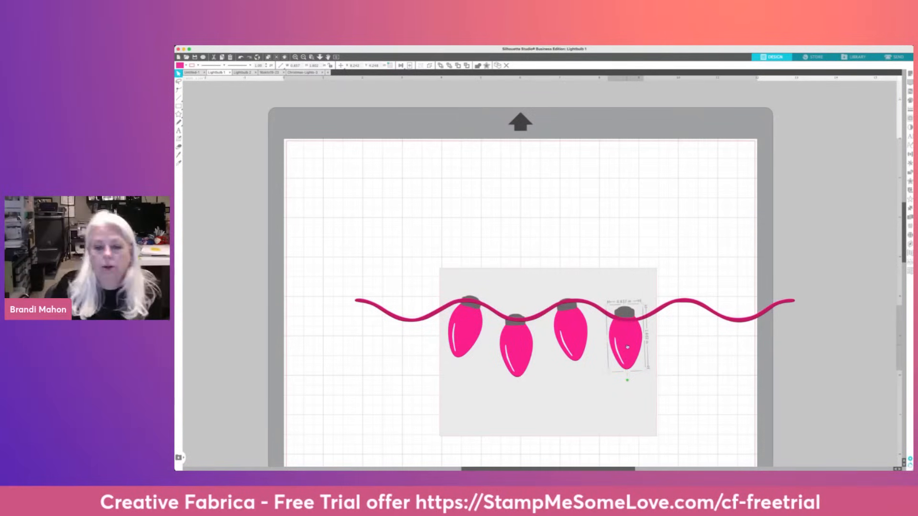
Clear the grey rectangle by moving the wire and the rightmost bulb above it and the other three bulbs to its left
{"action": "left_click_drag", "start_coordinate": [630, 350], "coordinate": [659, 200]}
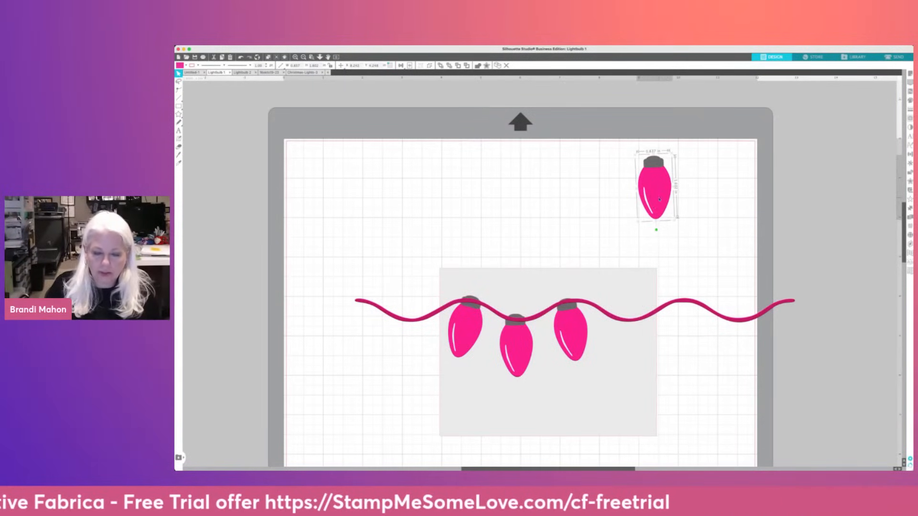
{"action": "left_click", "coordinate": [624, 319]}
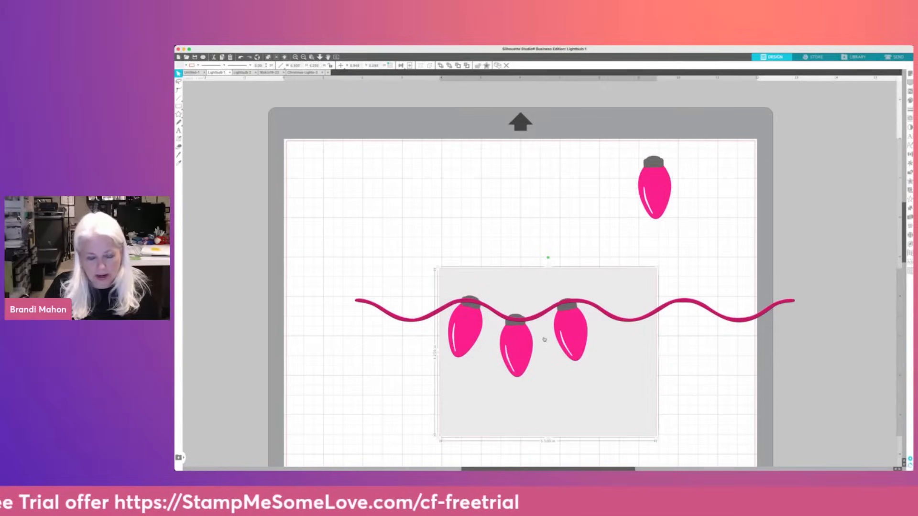
{"action": "left_click_drag", "start_coordinate": [630, 321], "coordinate": [599, 190]}
{"action": "left_click_drag", "start_coordinate": [569, 335], "coordinate": [345, 294]}
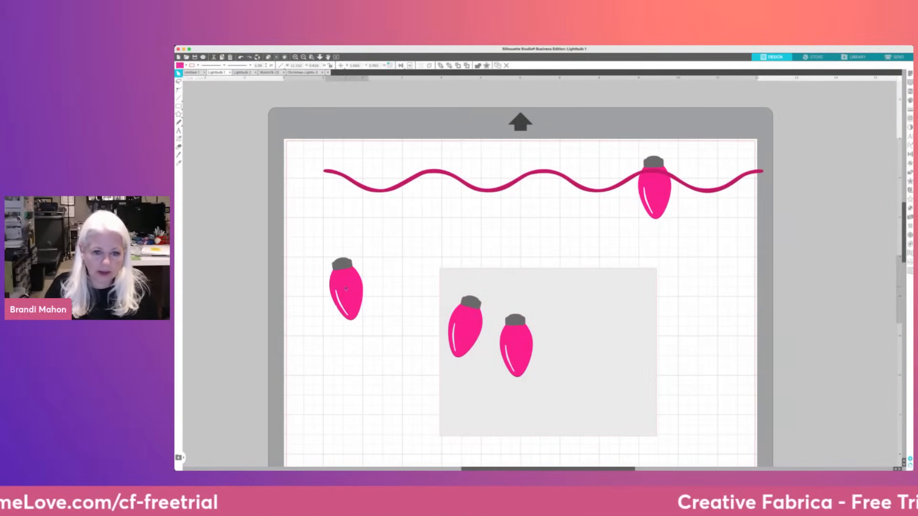
{"action": "left_click_drag", "start_coordinate": [466, 335], "coordinate": [333, 408]}
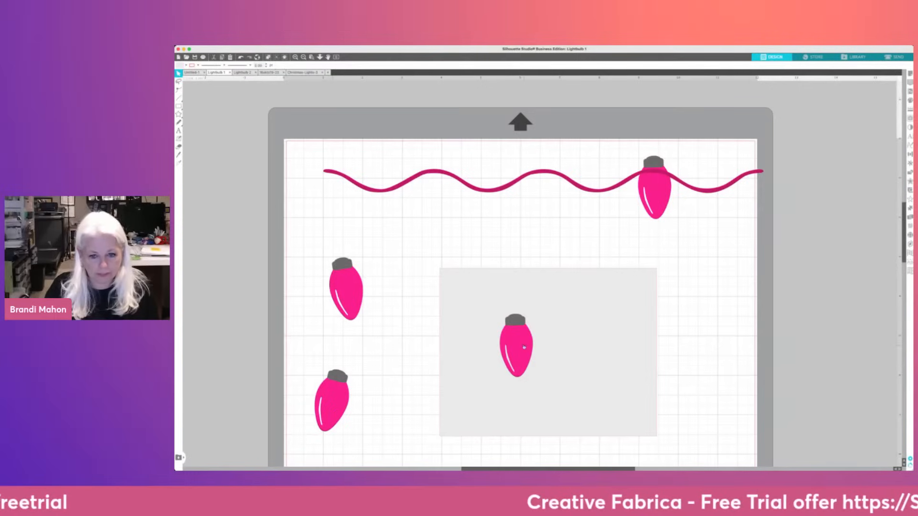
{"action": "left_click_drag", "start_coordinate": [524, 347], "coordinate": [312, 407]}
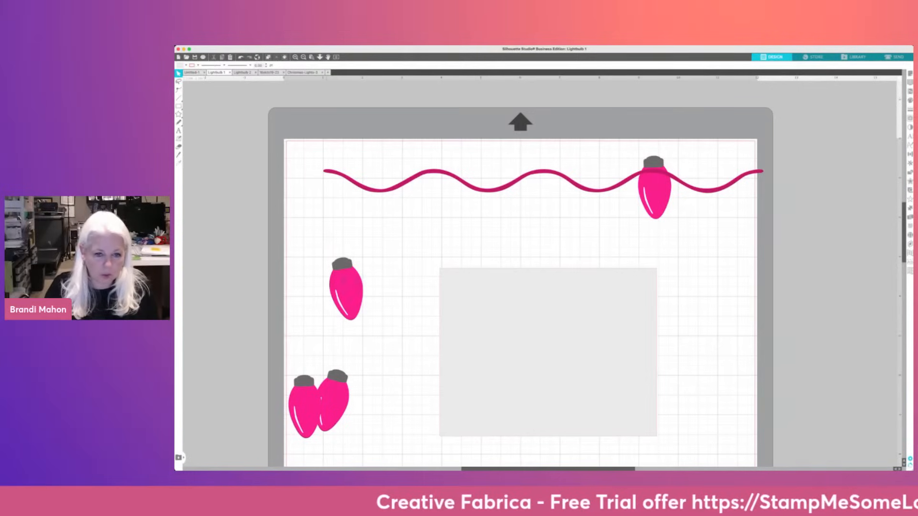
Enlarge the right-tilted bulb proportionally to about 1.1 in wide, and lay the wire back across the upper part of the grey rectangle
{"action": "left_click", "coordinate": [343, 283]}
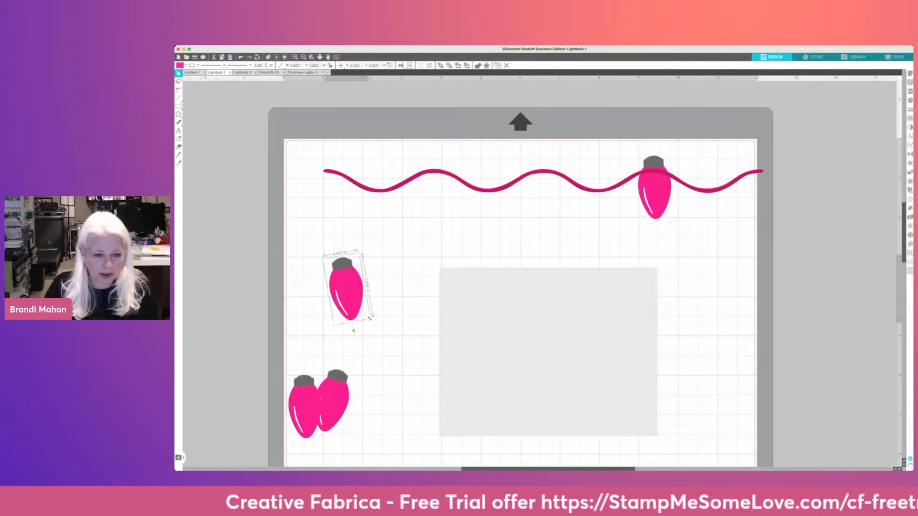
{"action": "left_click_drag", "start_coordinate": [370, 318], "coordinate": [388, 341]}
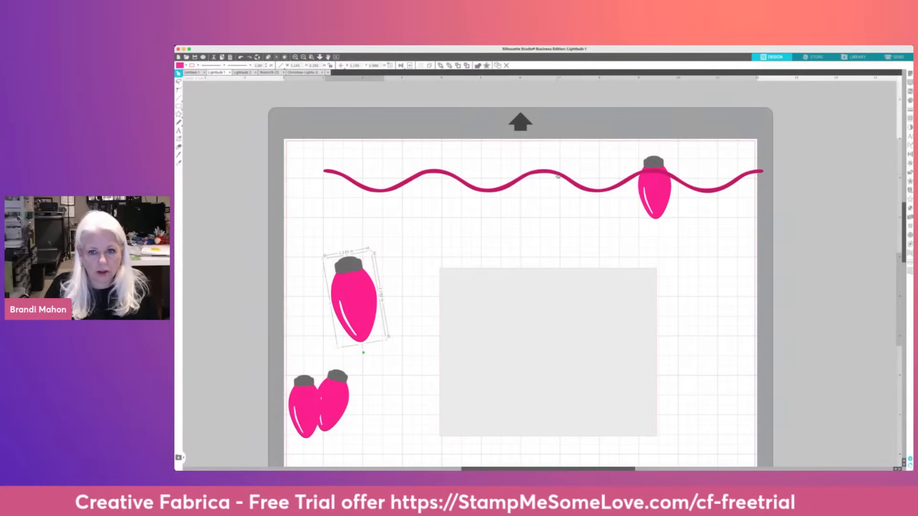
{"action": "mouse_move", "coordinate": [557, 177]}
{"action": "left_mouse_down"}
{"action": "mouse_move", "coordinate": [590, 349]}
{"action": "mouse_move", "coordinate": [598, 279]}
{"action": "mouse_move", "coordinate": [578, 303]}
{"action": "left_mouse_up"}
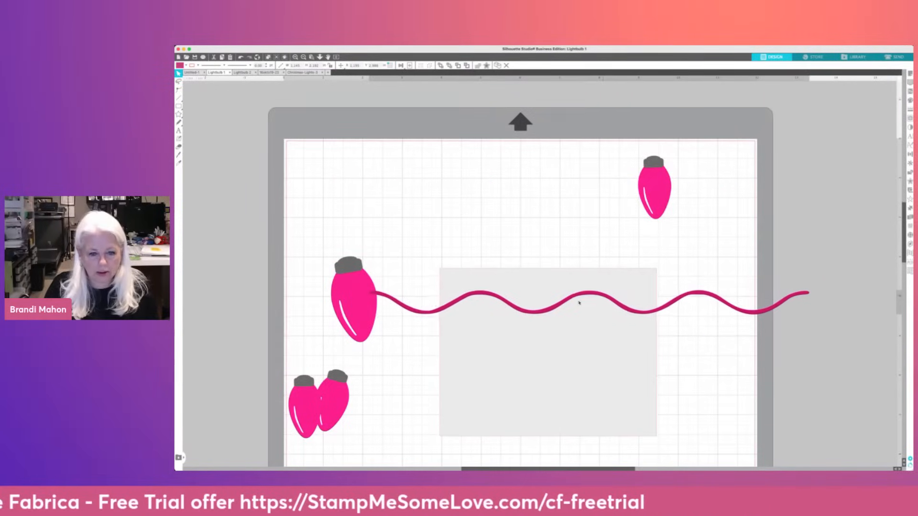
Rotate the enlarged bulb so its tip points to the lower left, and hang it from the crest near the rectangle's left edge
{"action": "left_click", "coordinate": [354, 306]}
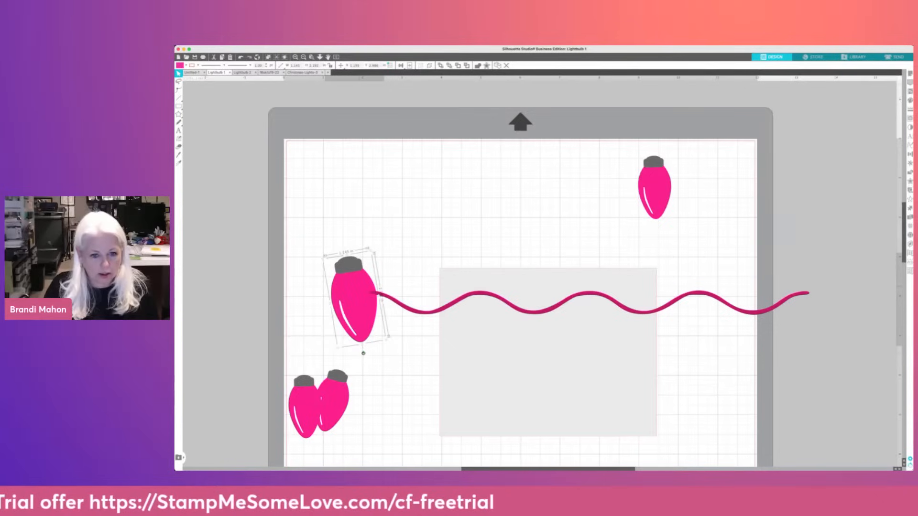
{"action": "left_click_drag", "start_coordinate": [363, 354], "coordinate": [340, 351]}
{"action": "mouse_move", "coordinate": [373, 309]}
{"action": "left_mouse_down"}
{"action": "mouse_move", "coordinate": [384, 331]}
{"action": "mouse_move", "coordinate": [484, 328]}
{"action": "left_mouse_up"}
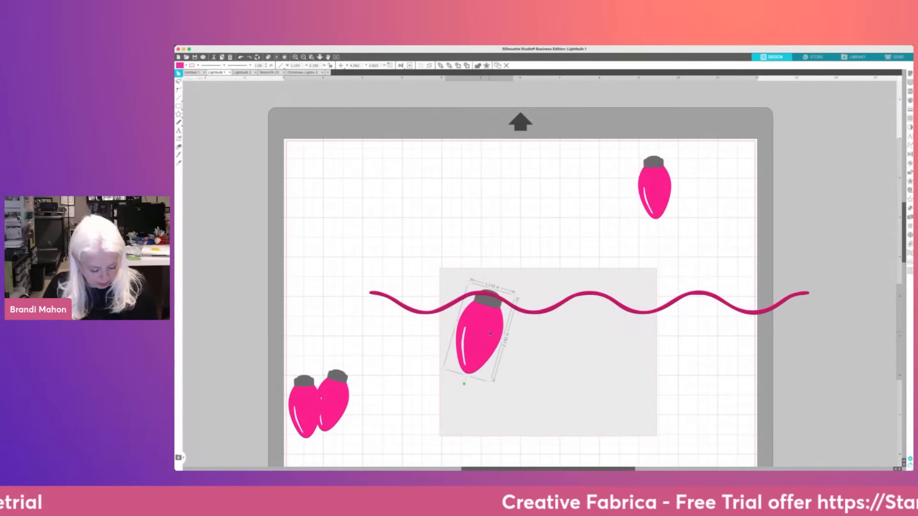
Hang a pasted copy of the enlarged bulb in the wire's next trough and rotate its tip to the lower right
{"action": "key", "text": "super+v"}
{"action": "left_click_drag", "start_coordinate": [490, 333], "coordinate": [544, 337]}
{"action": "left_click_drag", "start_coordinate": [528, 396], "coordinate": [555, 404]}
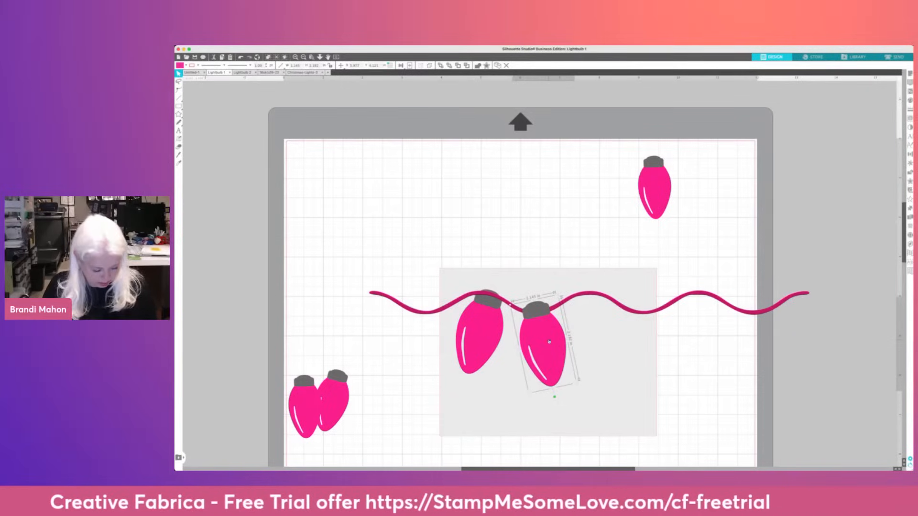
Hang another pasted bulb from the wire near the grey rectangle's right edge and rotate its tip to the lower left
{"action": "key", "text": "super+v"}
{"action": "left_click_drag", "start_coordinate": [553, 344], "coordinate": [621, 330]}
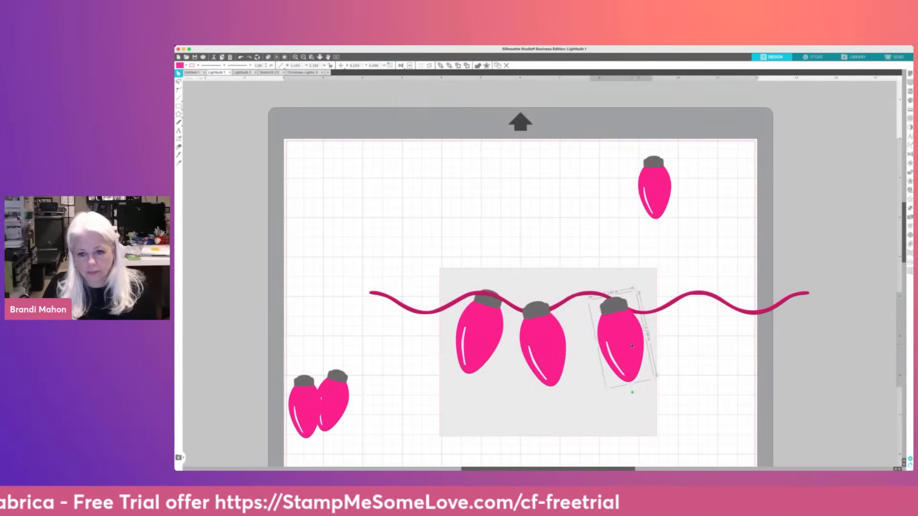
{"action": "left_click_drag", "start_coordinate": [631, 393], "coordinate": [604, 389]}
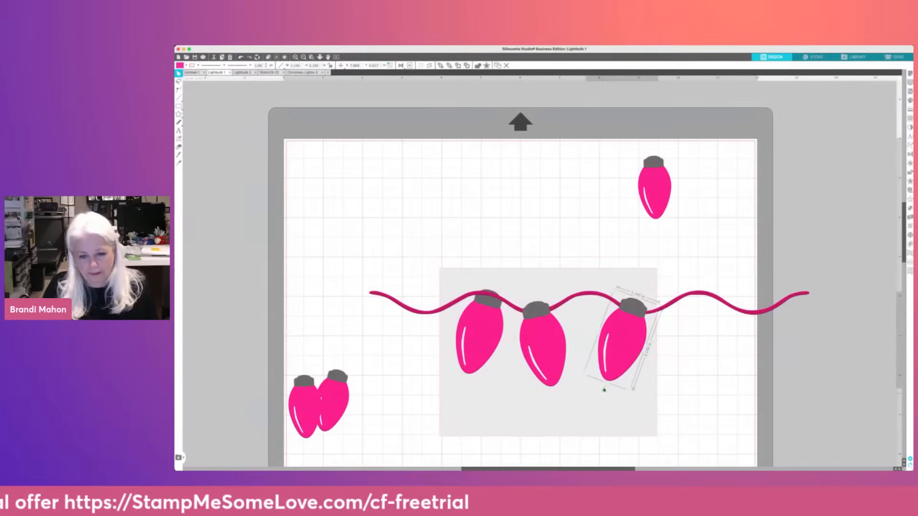
{"action": "left_click_drag", "start_coordinate": [623, 340], "coordinate": [617, 341]}
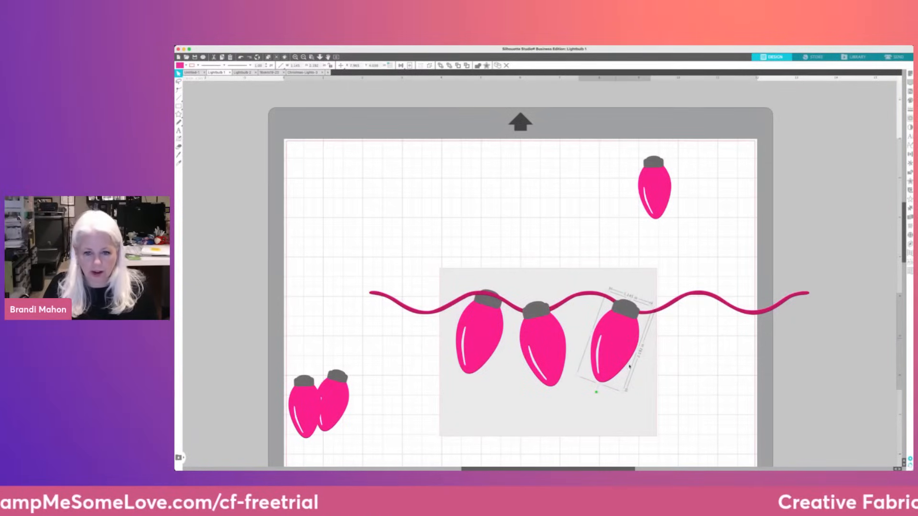
{"action": "left_click", "coordinate": [721, 377]}
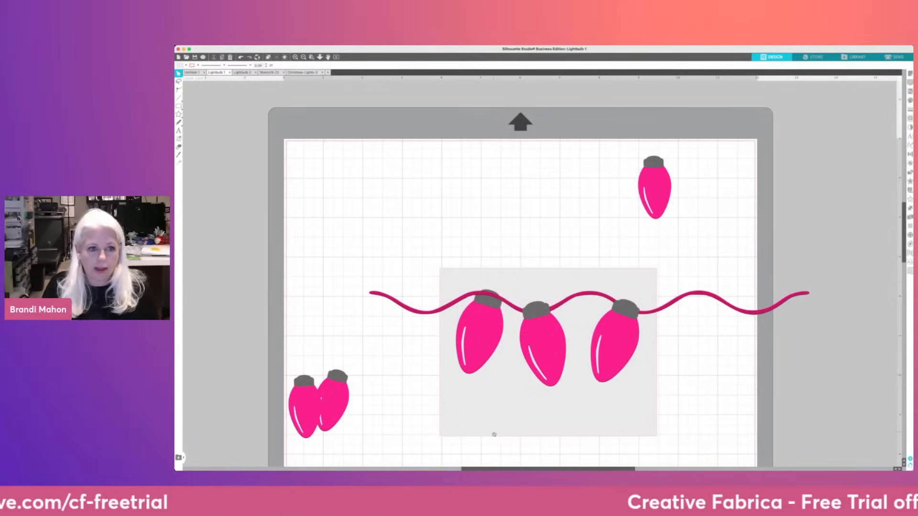
Draw a rectangle about 2.75 in wide and 0.75 in high below the hanging bulbs and fill it green
{"action": "left_click", "coordinate": [178, 105]}
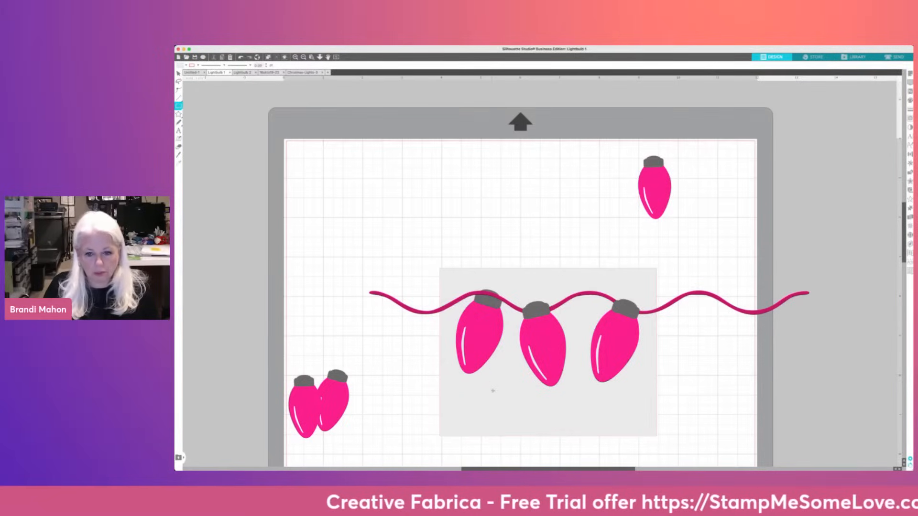
{"action": "left_click_drag", "start_coordinate": [535, 398], "coordinate": [644, 427]}
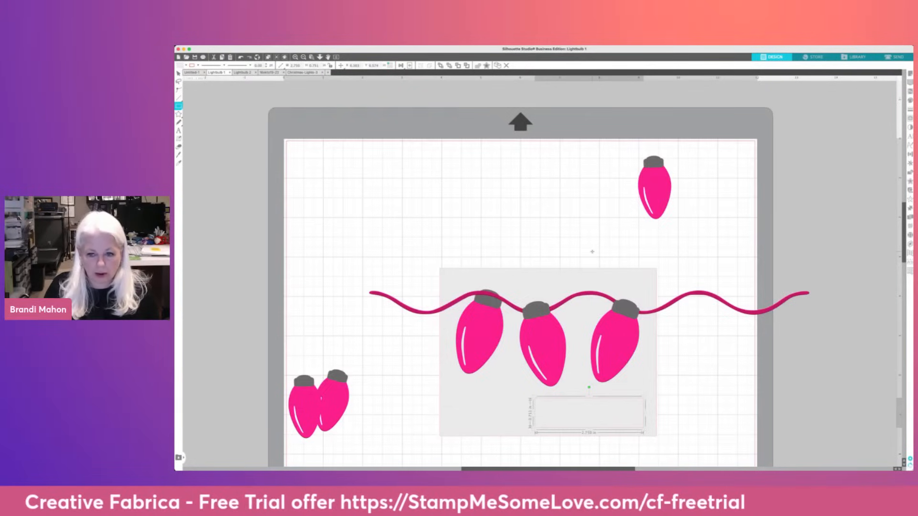
{"action": "left_click", "coordinate": [910, 101]}
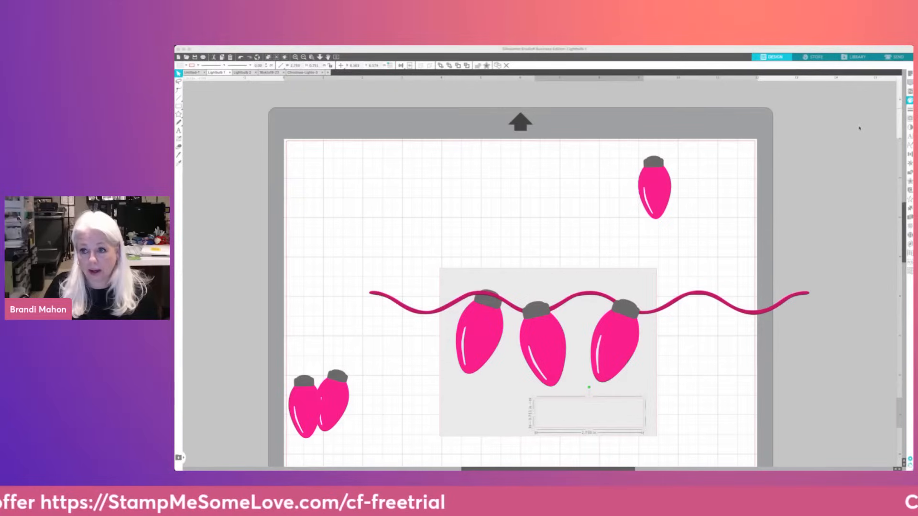
{"action": "left_click", "coordinate": [859, 128]}
{"action": "left_click", "coordinate": [701, 379]}
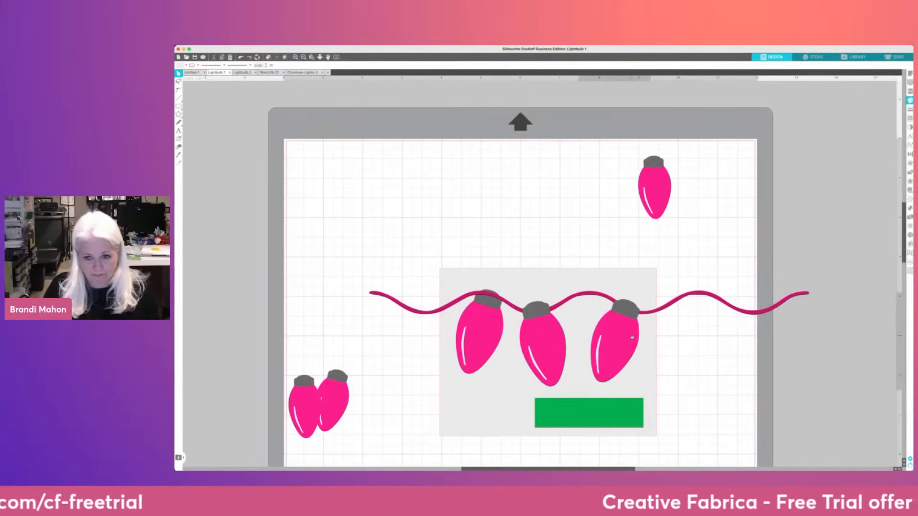
Nudge the middle hanging bulb right and up, and the rightmost one slightly right, to even out their spacing
{"action": "left_click_drag", "start_coordinate": [636, 335], "coordinate": [642, 335]}
{"action": "left_click_drag", "start_coordinate": [551, 332], "coordinate": [559, 330]}
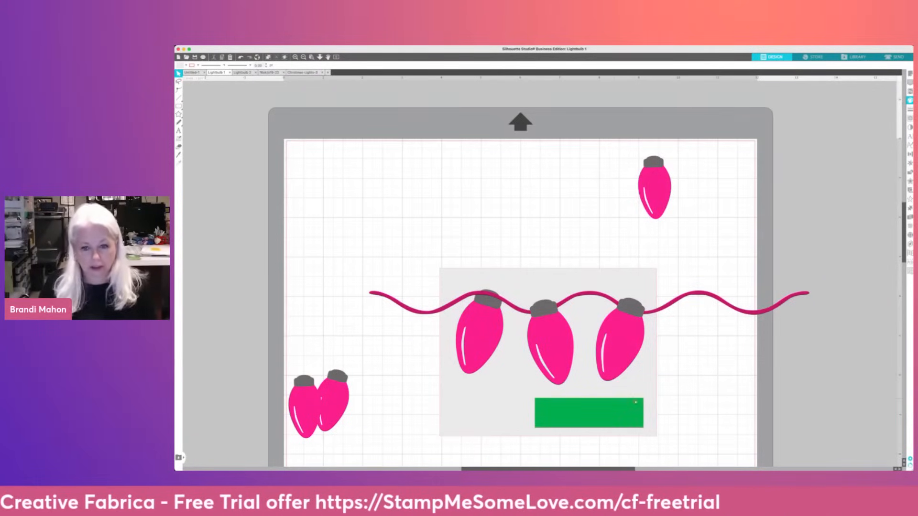
{"action": "left_click_drag", "start_coordinate": [547, 332], "coordinate": [547, 328]}
{"action": "left_click", "coordinate": [696, 368]}
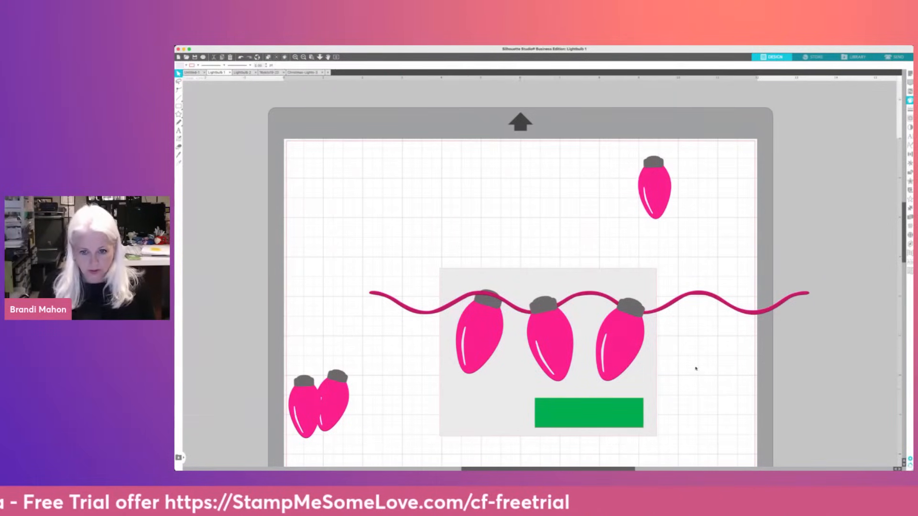
{"action": "left_click_drag", "start_coordinate": [620, 354], "coordinate": [622, 353]}
{"action": "key", "text": "Escape"}
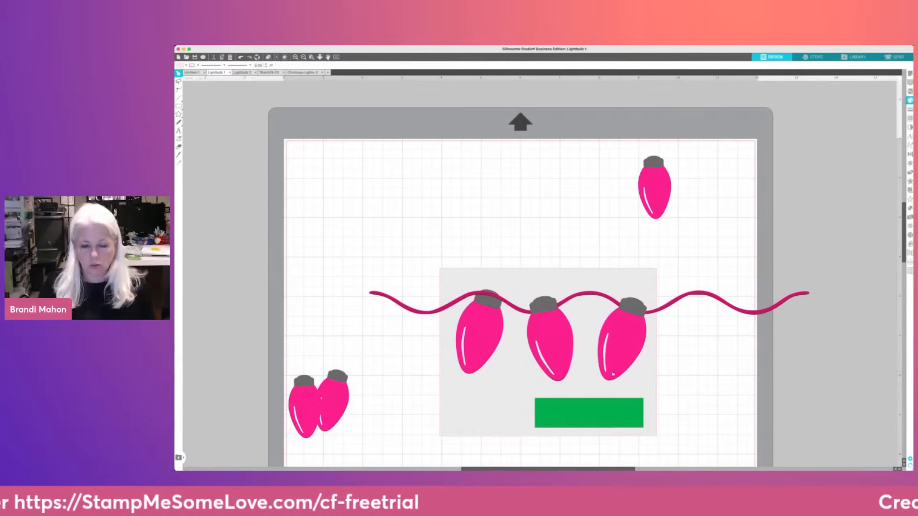
{"action": "left_click", "coordinate": [840, 152]}
{"action": "scroll", "coordinate": [821, 150], "scroll_direction": "up", "scroll_amount": 1}
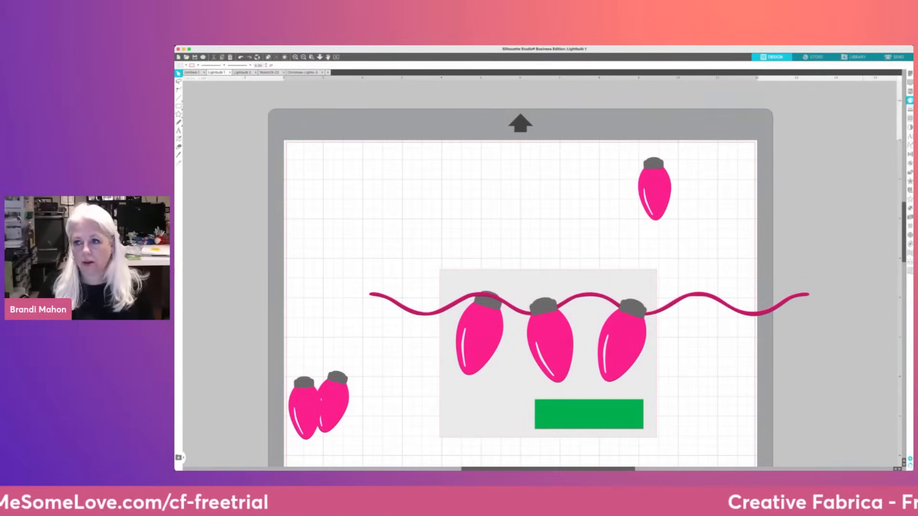
{"action": "left_click", "coordinate": [911, 112]}
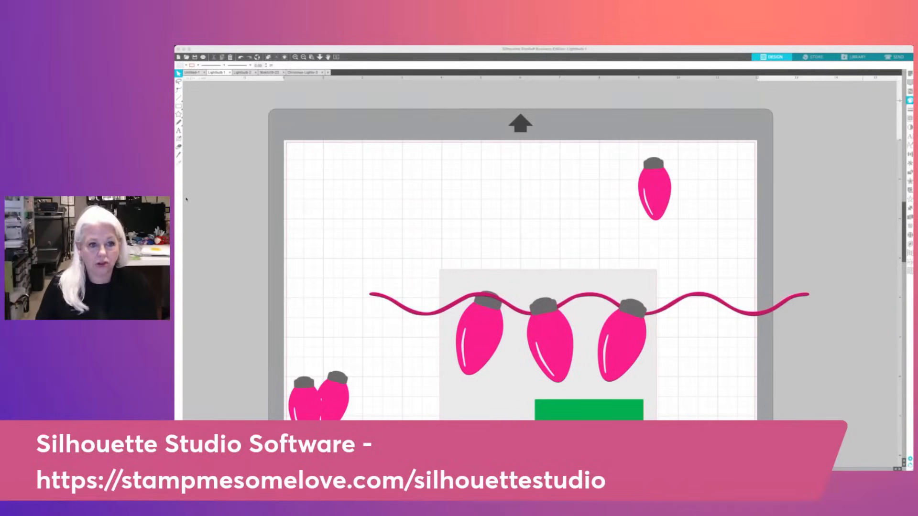
{"action": "left_click", "coordinate": [560, 246]}
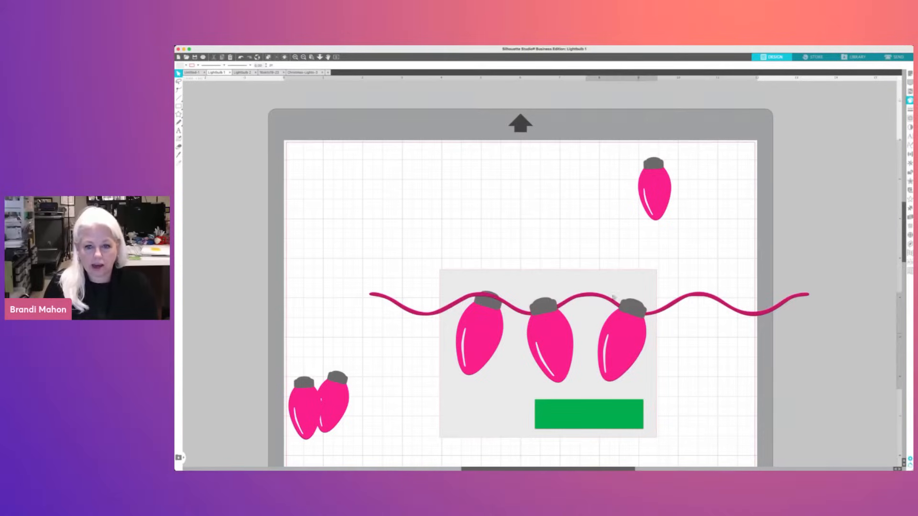
Clear the mat by moving the hanging bulbs off the wire and shifting the wire with both rectangles off the mat's right side
{"action": "key", "text": "super+z"}
{"action": "left_click_drag", "start_coordinate": [557, 343], "coordinate": [277, 324]}
{"action": "left_click_drag", "start_coordinate": [464, 341], "coordinate": [224, 347]}
{"action": "key", "text": "super+z"}
{"action": "key", "text": "super+z"}
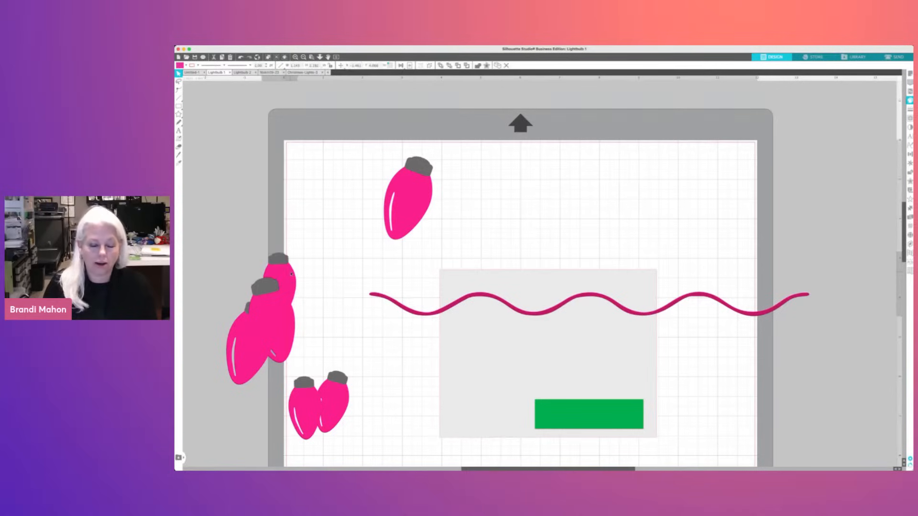
{"action": "key", "text": "super+z"}
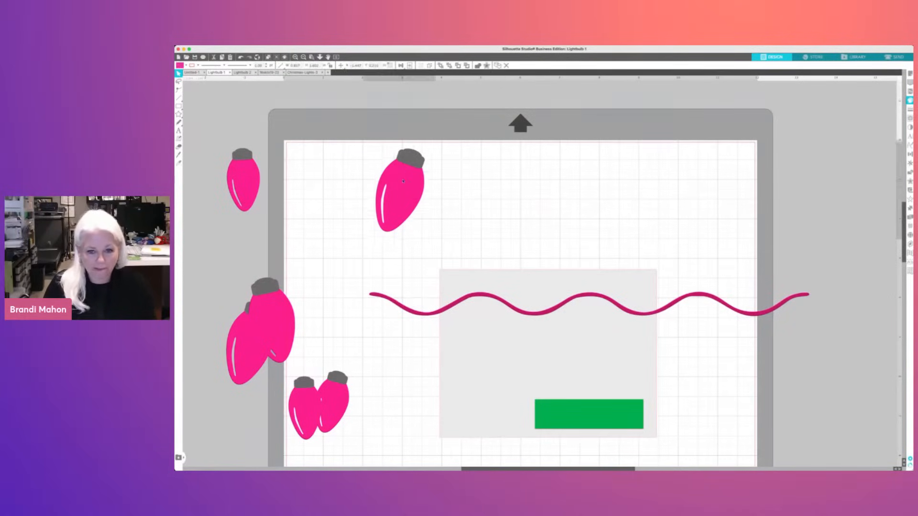
{"action": "left_click", "coordinate": [451, 272]}
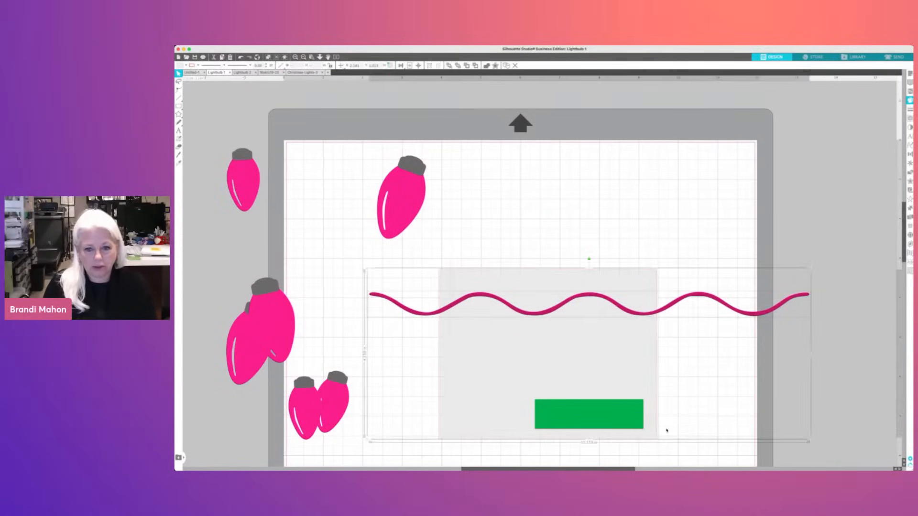
{"action": "left_click_drag", "start_coordinate": [452, 273], "coordinate": [667, 270]}
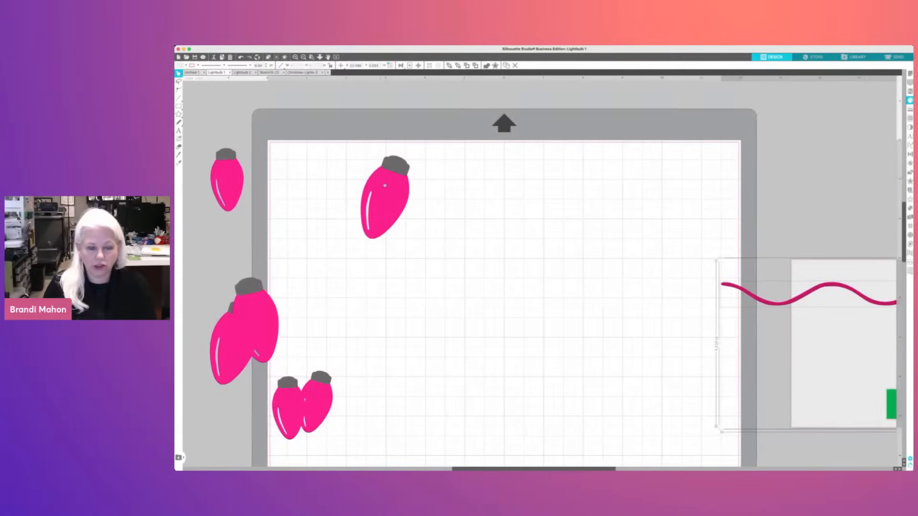
Move the enlarged tilted bulb toward the mat's centre, rotate it upright, and place a copy to its right
{"action": "left_click_drag", "start_coordinate": [385, 186], "coordinate": [491, 273]}
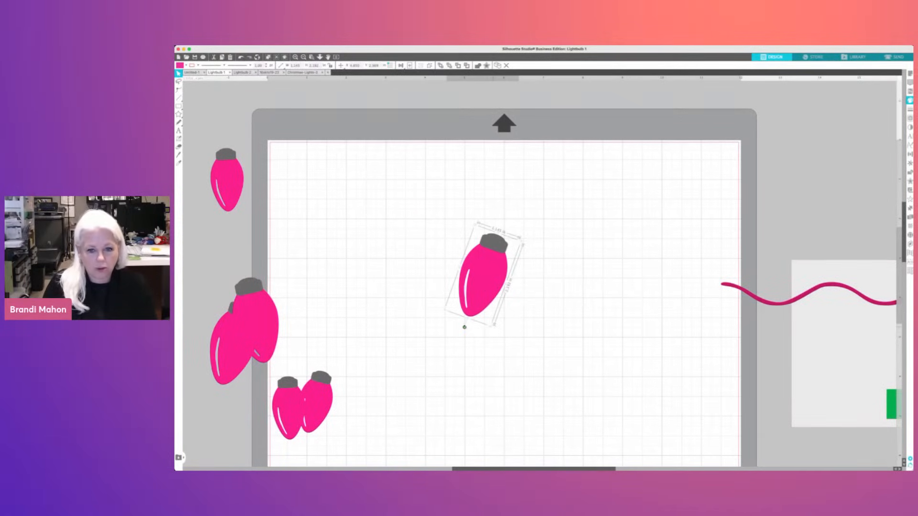
{"action": "left_click_drag", "start_coordinate": [464, 325], "coordinate": [481, 330]}
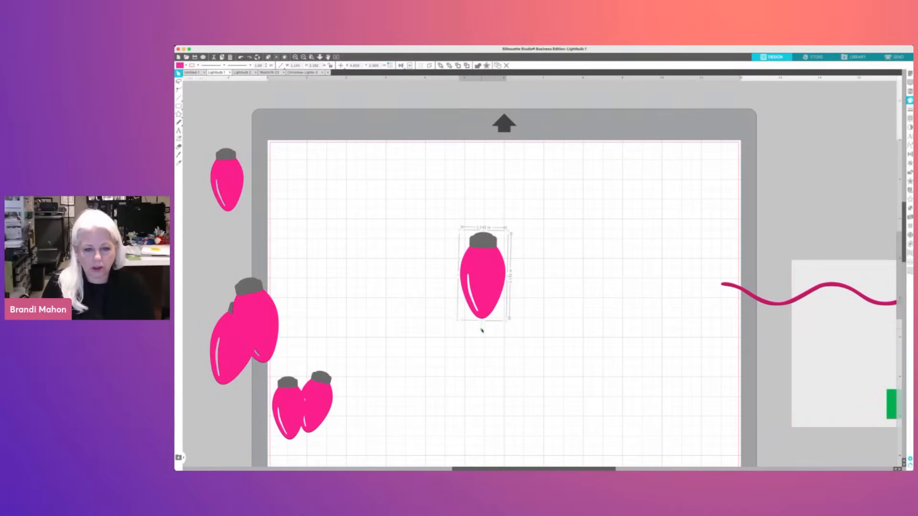
{"action": "left_click", "coordinate": [515, 235]}
{"action": "left_click", "coordinate": [486, 274]}
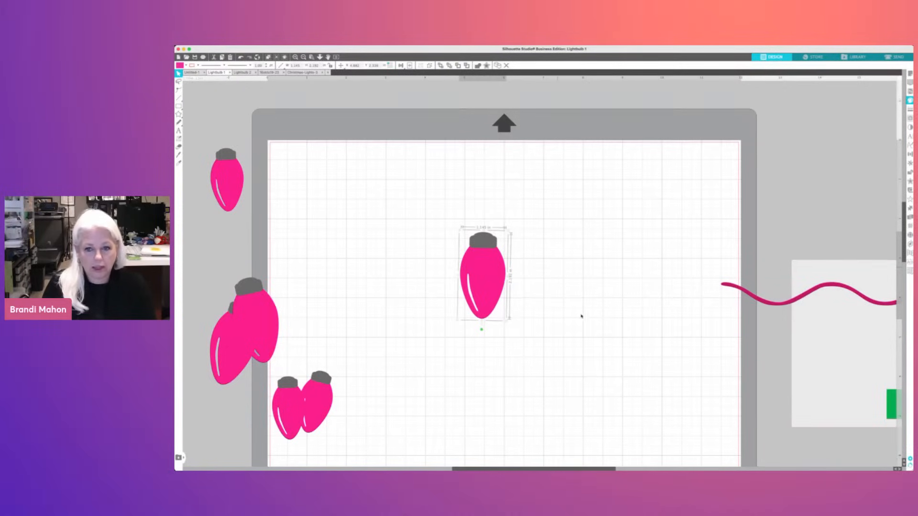
{"action": "left_click_drag", "start_coordinate": [494, 268], "coordinate": [633, 244]}
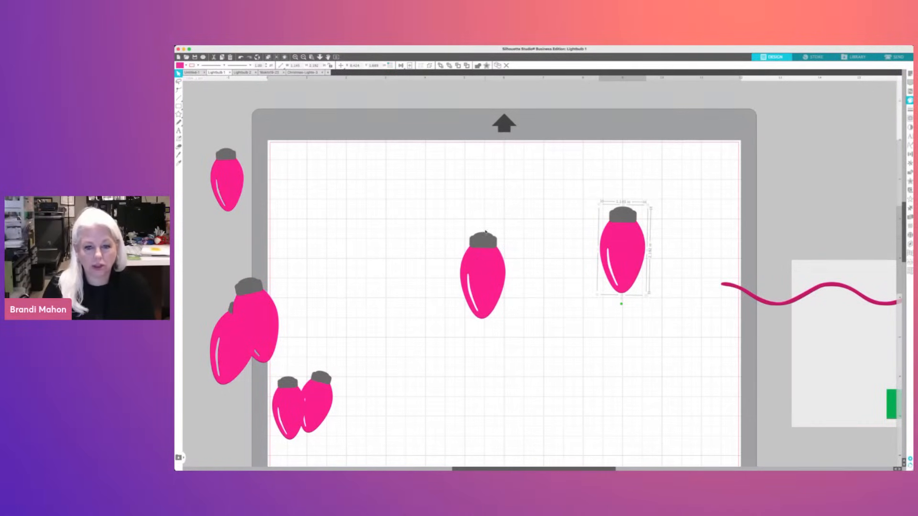
Weld the body and base of the central upright bulb into one shape
{"action": "left_click_drag", "start_coordinate": [442, 206], "coordinate": [517, 330]}
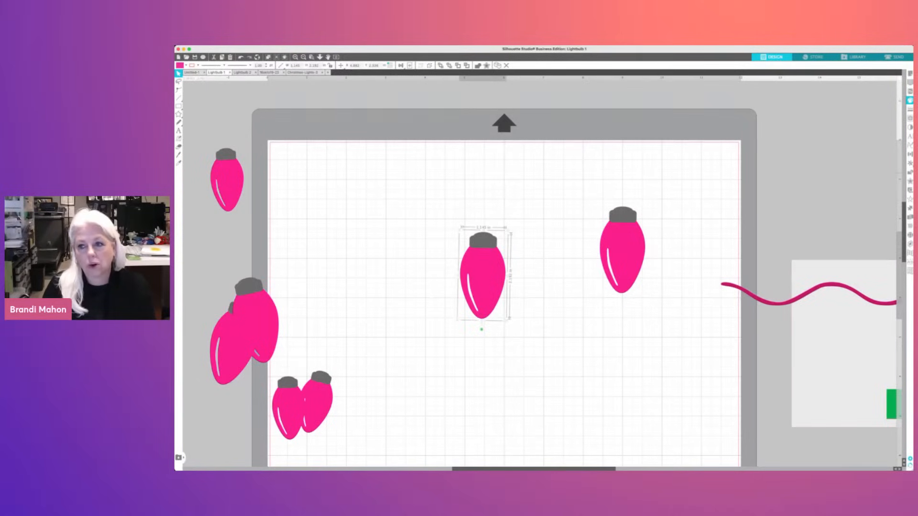
{"action": "left_click", "coordinate": [911, 173]}
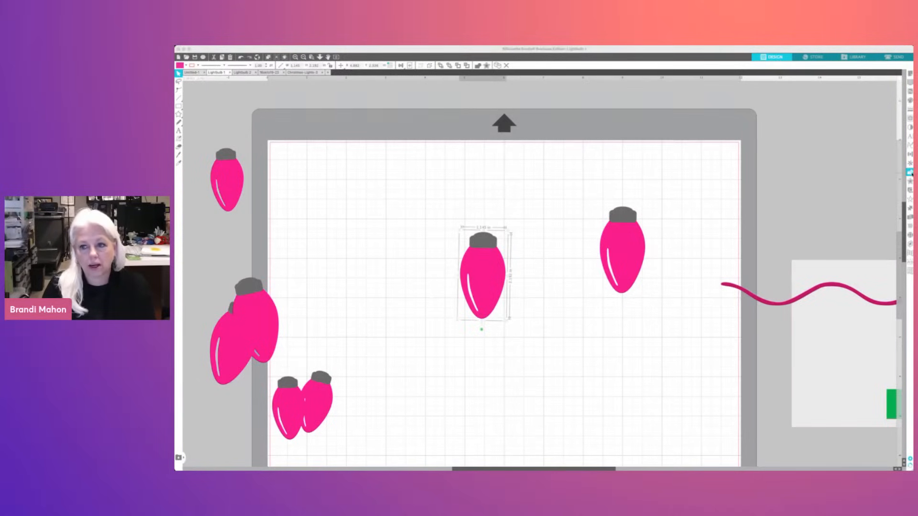
{"action": "left_click", "coordinate": [835, 100]}
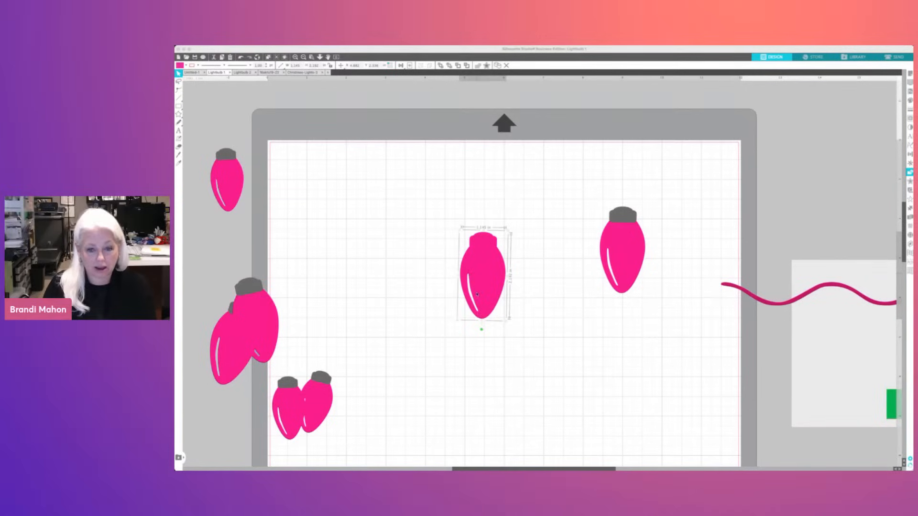
Delete all points of the highlight cutout in the welded bulb, and shift the solid shape slightly up and left
{"action": "double_click", "coordinate": [468, 276]}
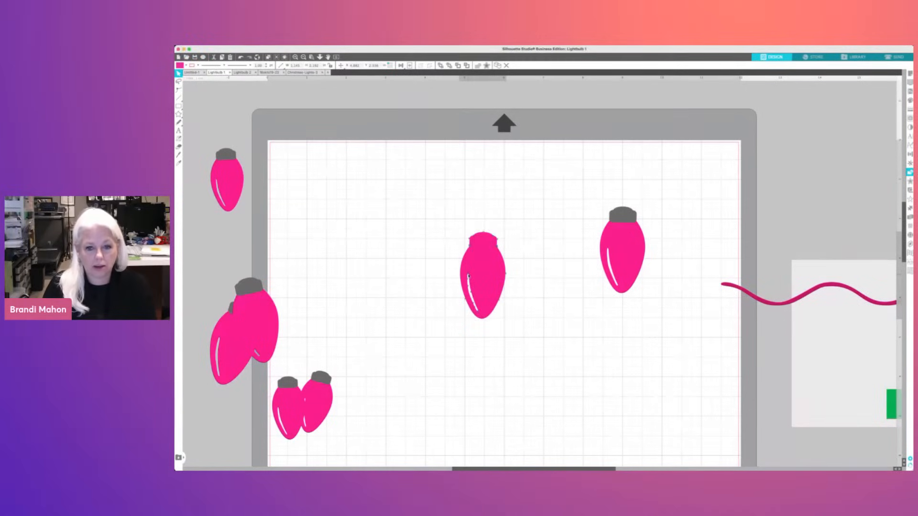
{"action": "left_click", "coordinate": [474, 287]}
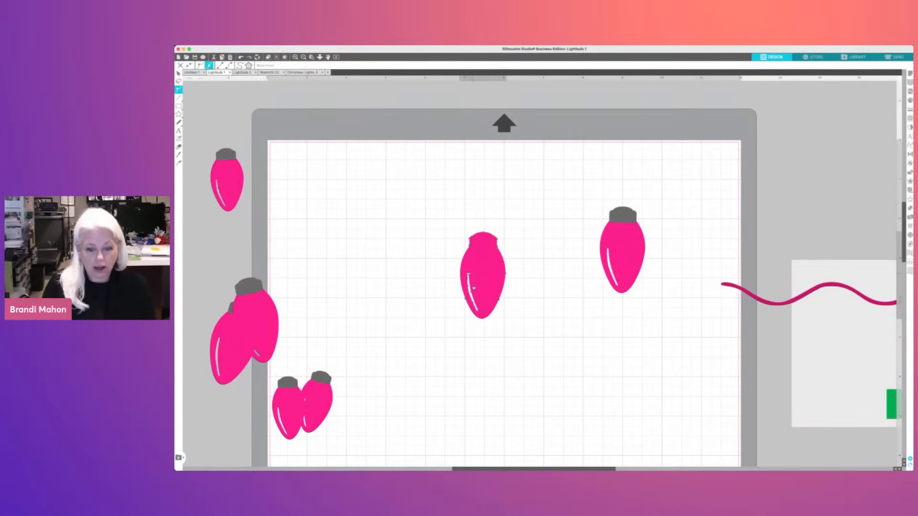
{"action": "key", "text": "Delete"}
{"action": "key", "text": "Delete"}
{"action": "key", "text": "Delete"}
{"action": "key", "text": "Delete"}
{"action": "key", "text": "Delete"}
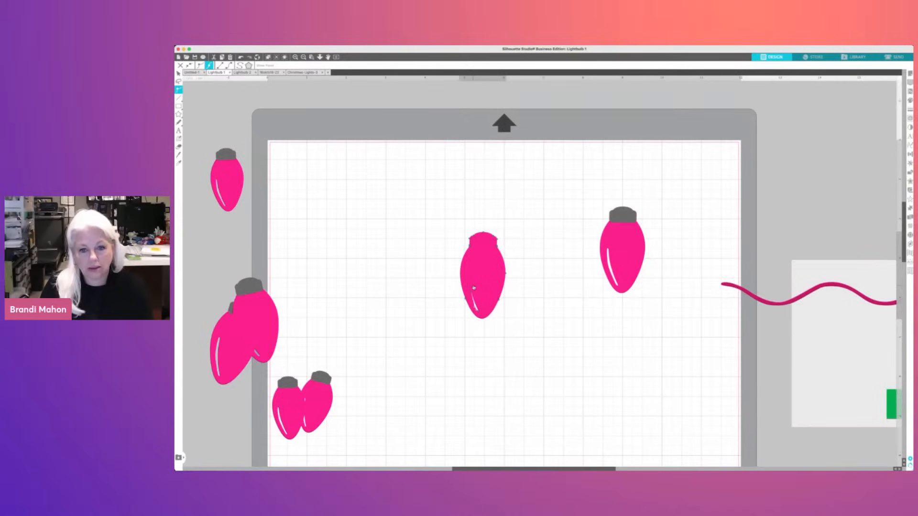
{"action": "key", "text": "Delete"}
{"action": "left_click", "coordinate": [545, 297]}
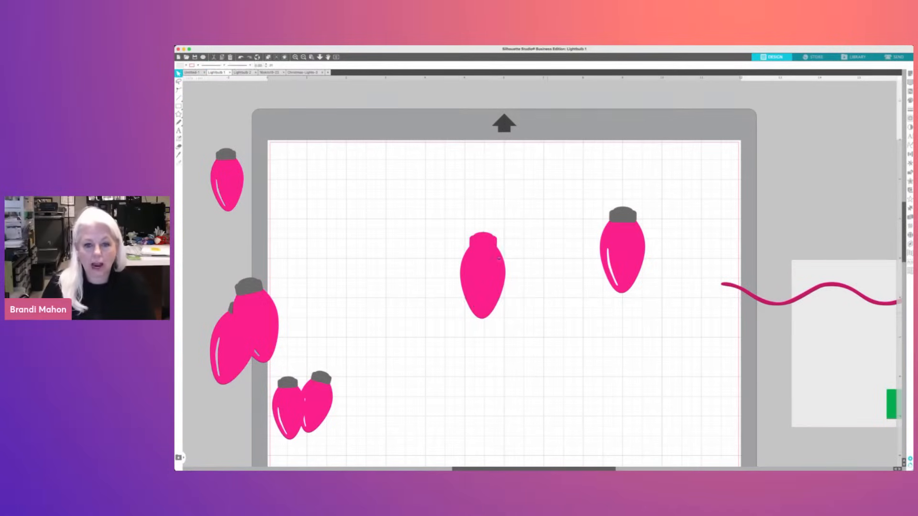
{"action": "left_click_drag", "start_coordinate": [482, 286], "coordinate": [459, 271]}
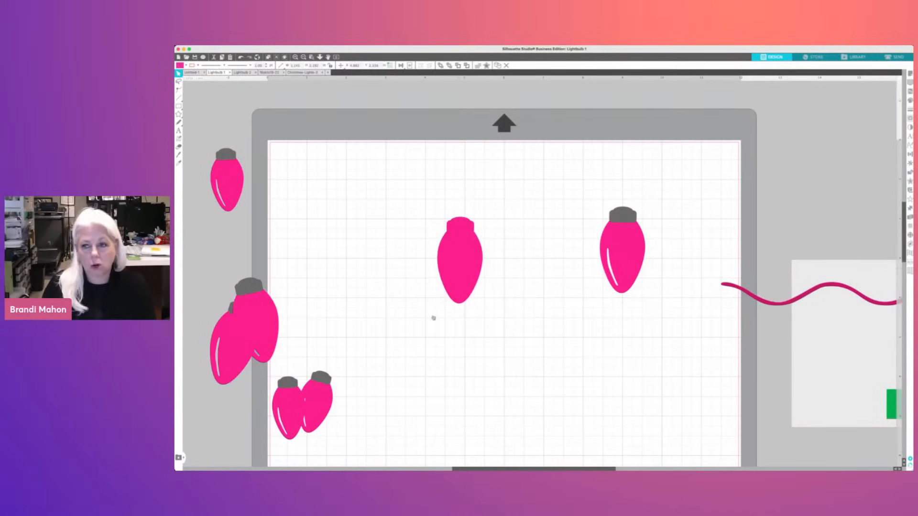
Fill the solid welded bulb with white and move the two-tone bulb closer to it
{"action": "left_click", "coordinate": [910, 101]}
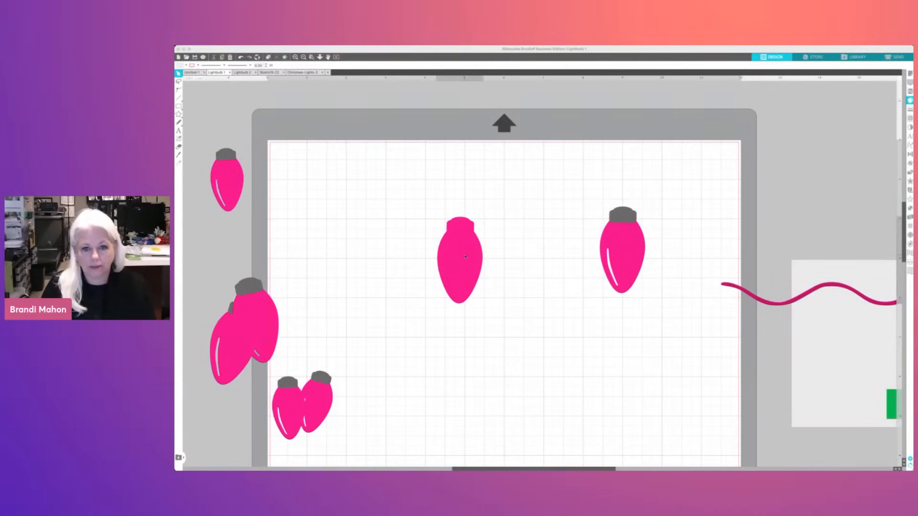
{"action": "double_click", "coordinate": [464, 263]}
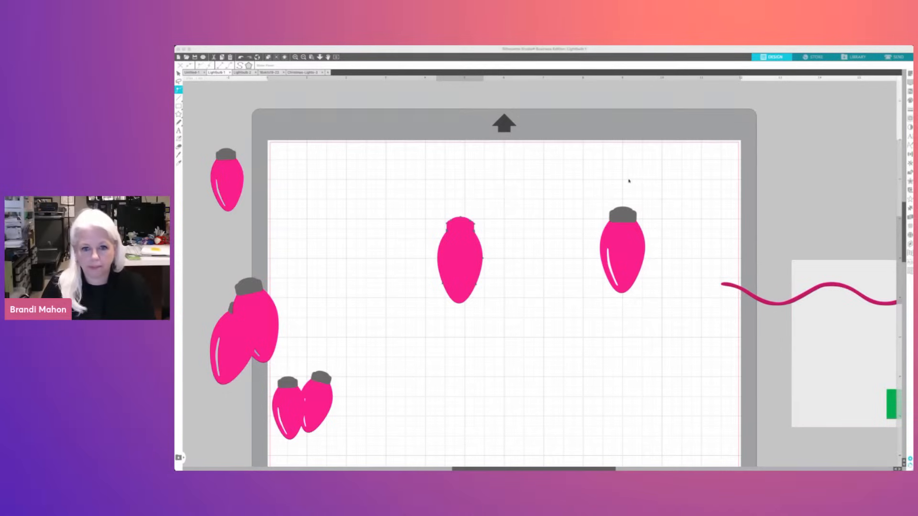
{"action": "left_click", "coordinate": [547, 186]}
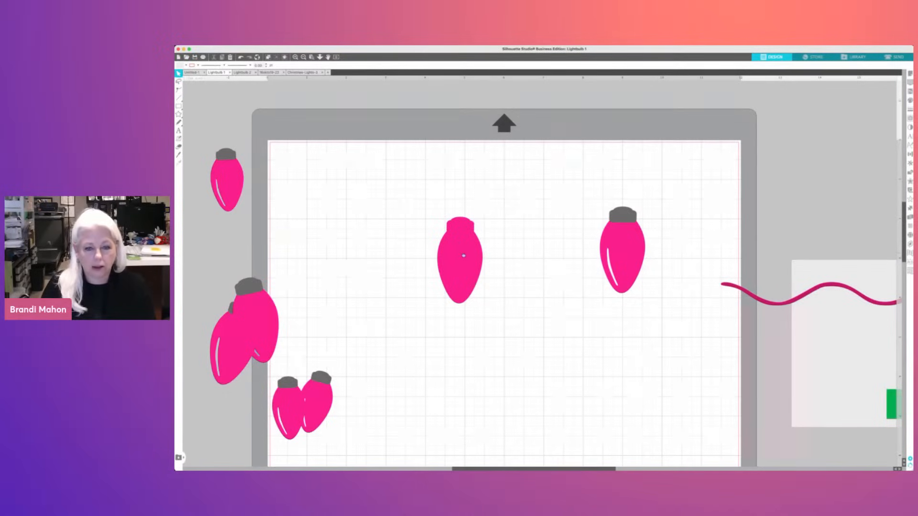
{"action": "left_click", "coordinate": [463, 256]}
{"action": "left_click", "coordinate": [910, 101]}
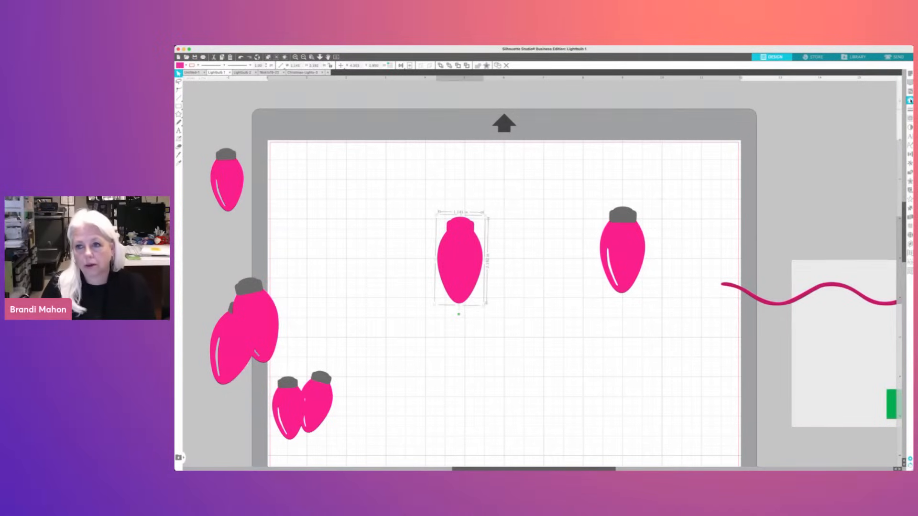
{"action": "left_click", "coordinate": [827, 104]}
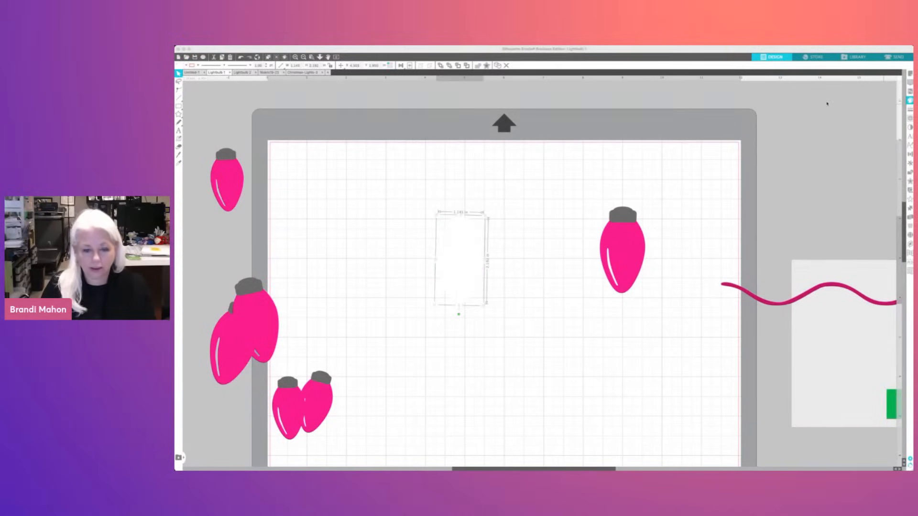
{"action": "left_click", "coordinate": [551, 245]}
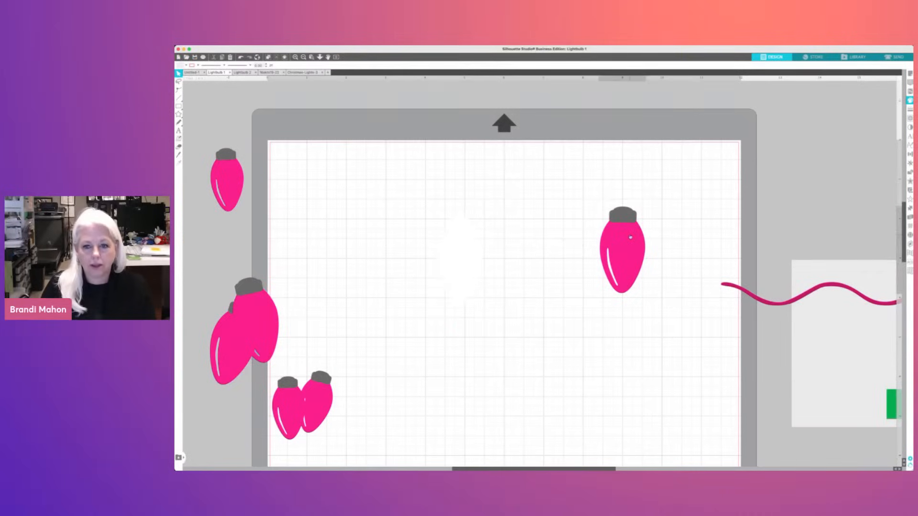
{"action": "left_click_drag", "start_coordinate": [628, 238], "coordinate": [565, 243]}
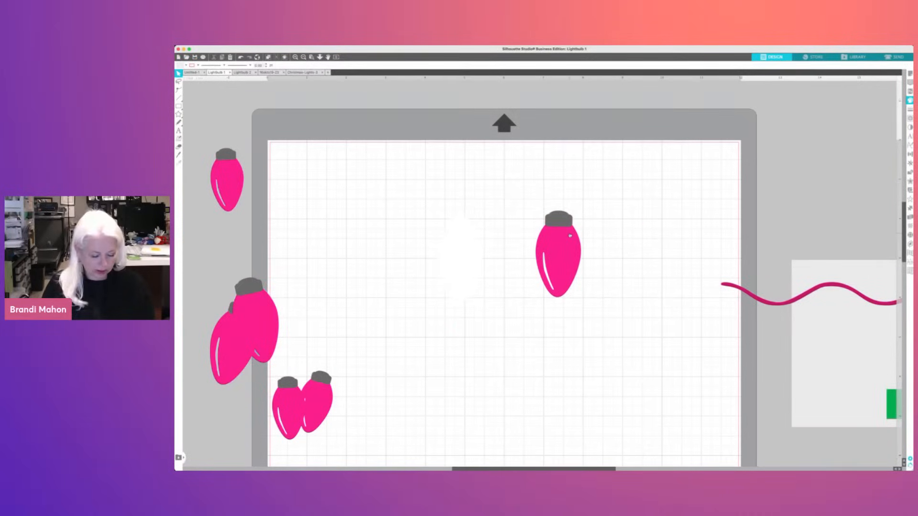
Undo the recent moves, the white fill and the point deletions until the welded bulb has its complete highlight cutout again
{"action": "key", "text": "super+z"}
{"action": "key", "text": "super+z"}
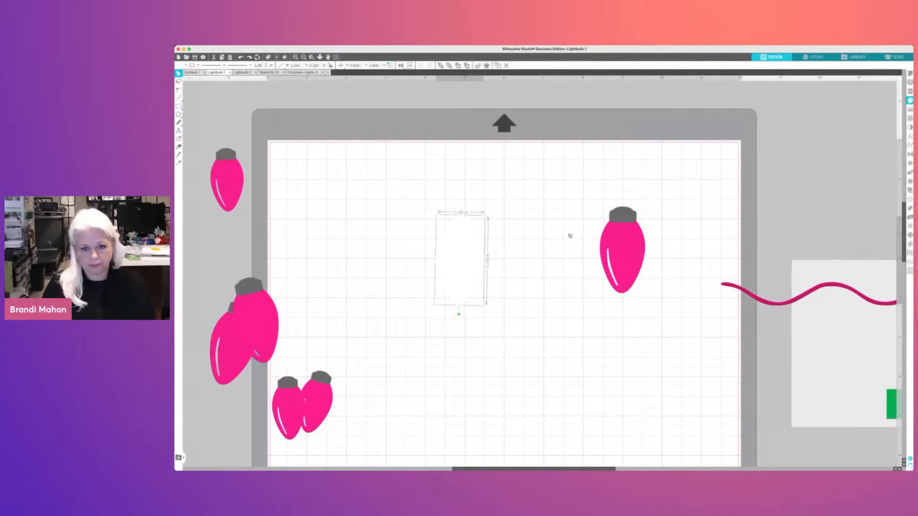
{"action": "key", "text": "super+z"}
{"action": "key", "text": "super+e"}
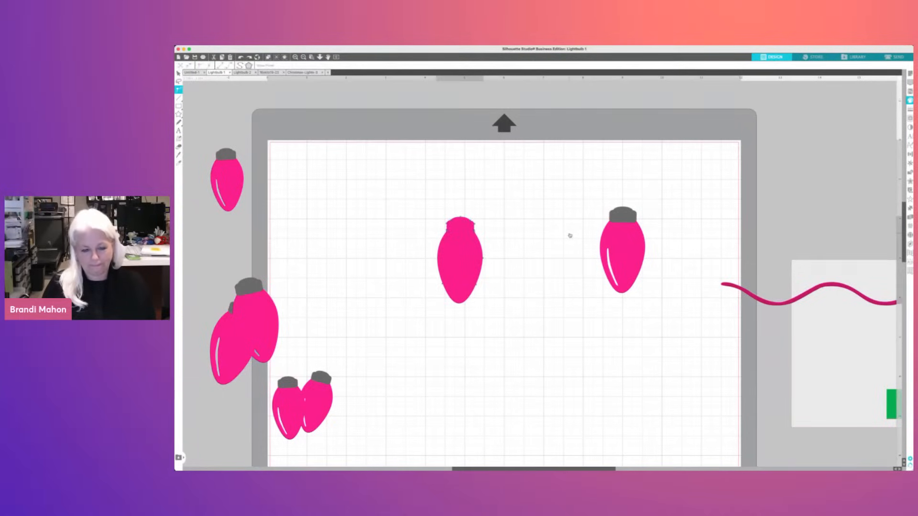
{"action": "key", "text": "super+z"}
{"action": "key", "text": "super+z"}
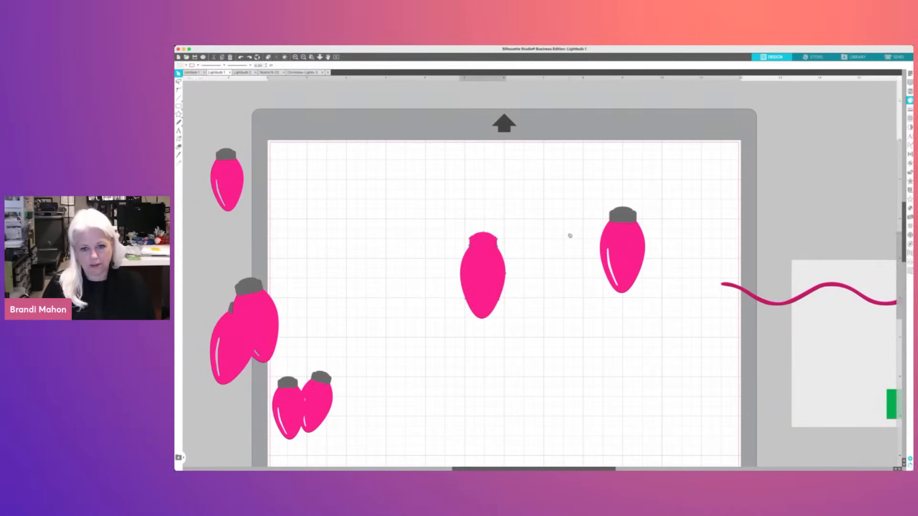
{"action": "key", "text": "super+z"}
{"action": "key", "text": "super+z"}
{"action": "key", "text": "super+z"}
{"action": "key", "text": "super+z"}
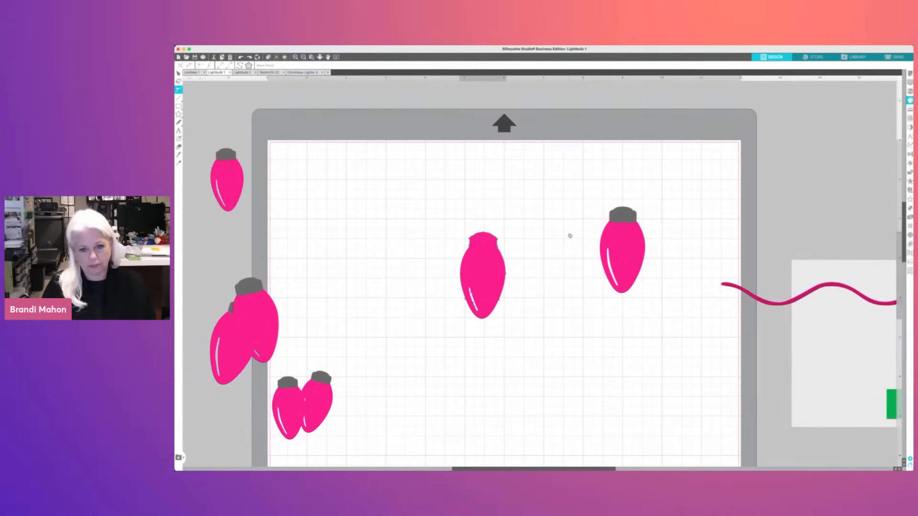
{"action": "key", "text": "super+z"}
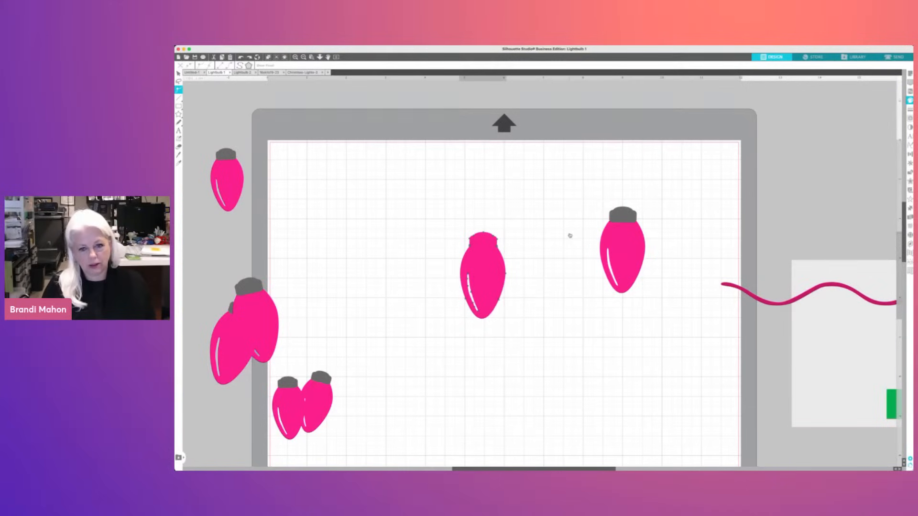
{"action": "key", "text": "super+z"}
{"action": "left_click", "coordinate": [551, 302]}
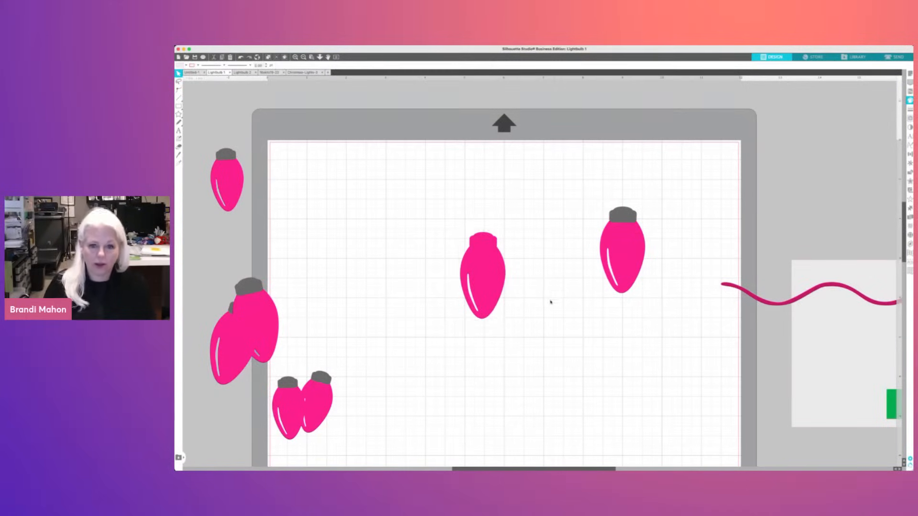
Shift the welded bulb slightly up and left, and place a copy of it to its left
{"action": "left_click_drag", "start_coordinate": [493, 264], "coordinate": [448, 241]}
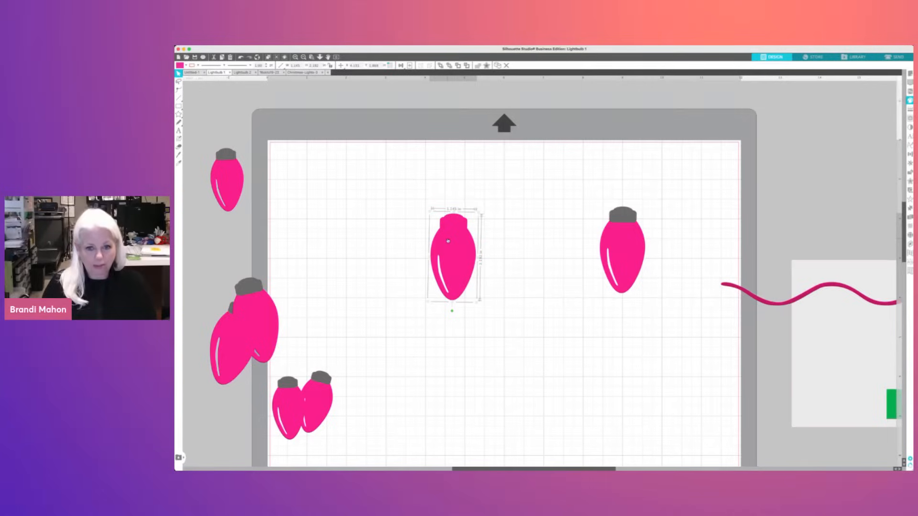
{"action": "key", "text": "super+v"}
{"action": "left_click_drag", "start_coordinate": [462, 247], "coordinate": [349, 217]}
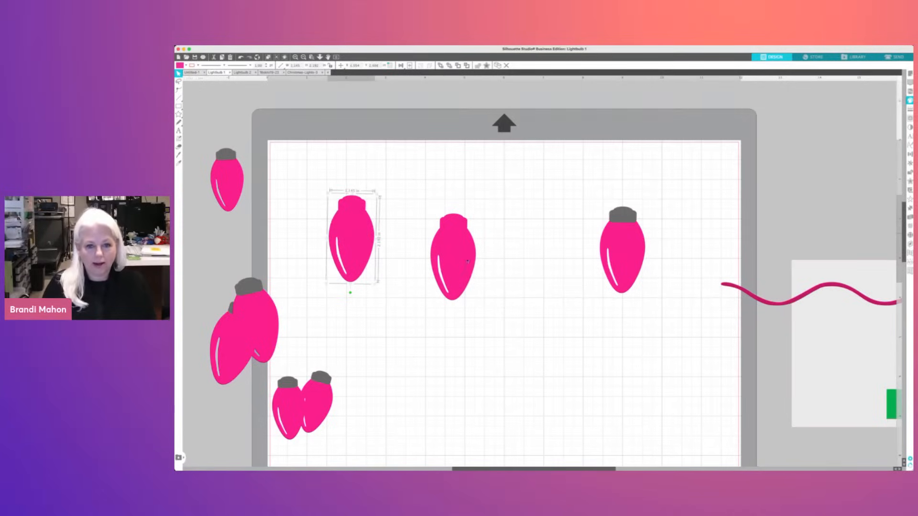
Delete the highlight cutout's points from the welded bulb in the middle so that it is a solid shape
{"action": "left_click", "coordinate": [468, 262]}
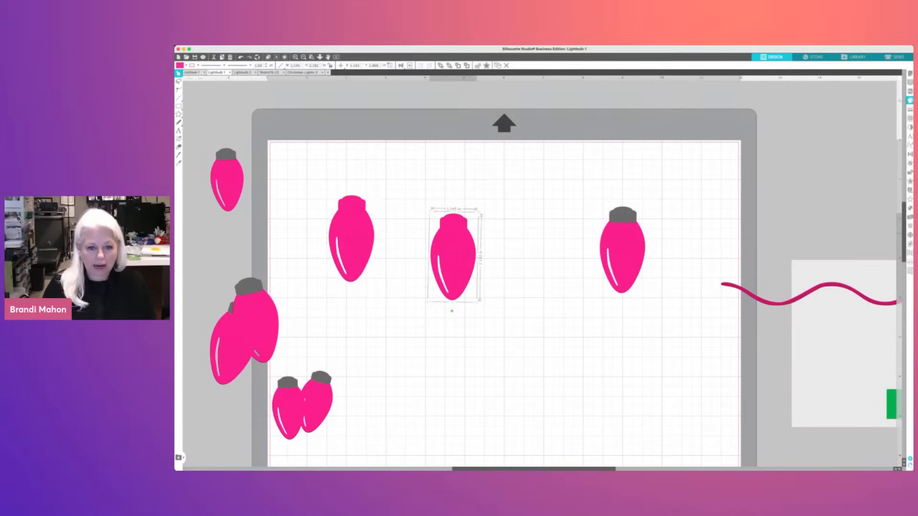
{"action": "double_click", "coordinate": [440, 256]}
{"action": "scroll", "coordinate": [451, 271], "scroll_direction": "left", "scroll_amount": 1}
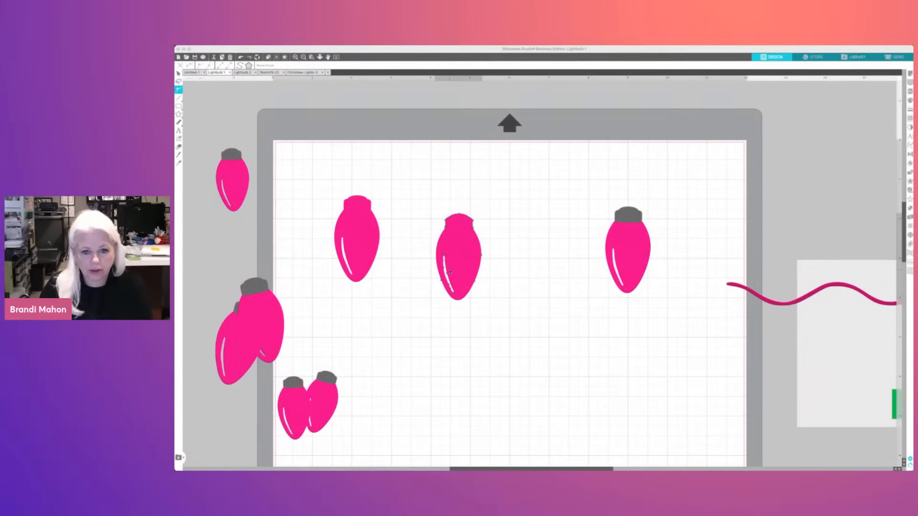
{"action": "left_click", "coordinate": [444, 257]}
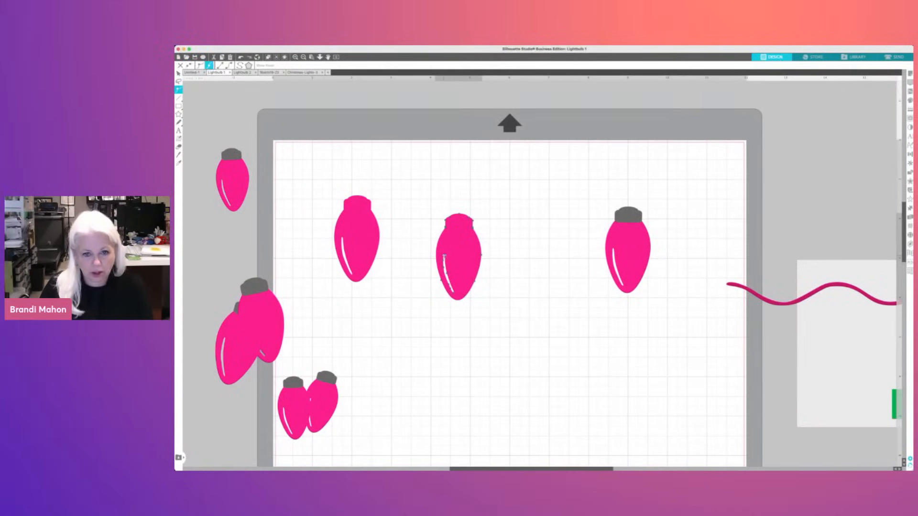
{"action": "key", "text": "Delete"}
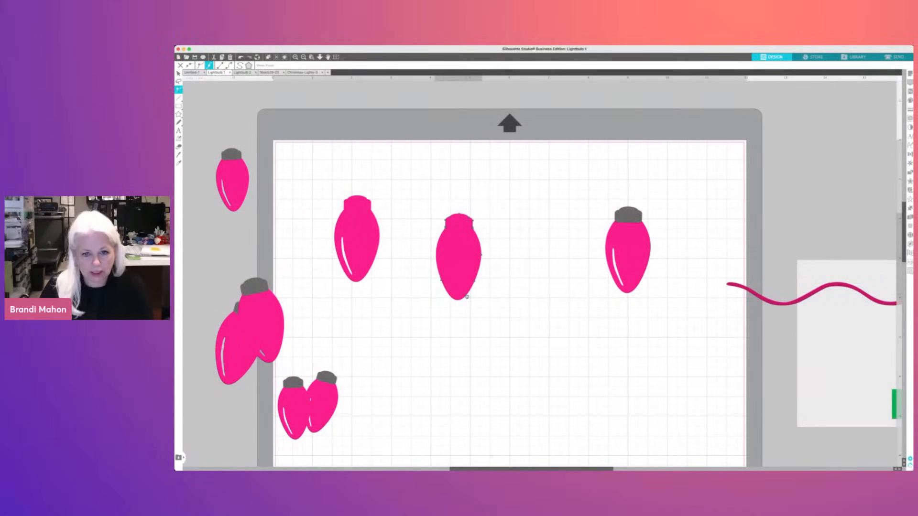
{"action": "left_click", "coordinate": [510, 305]}
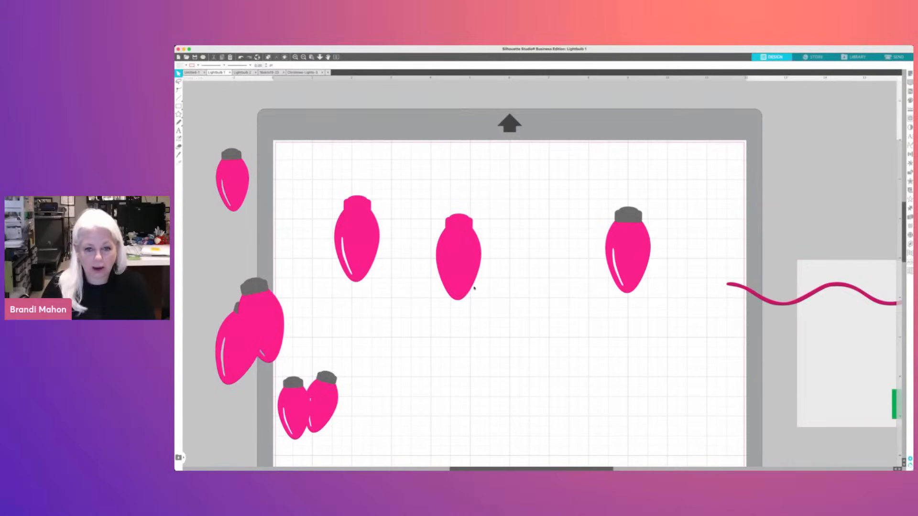
Fill the solid bulb with light gray and move the pink highlighted bulb close beside it
{"action": "left_click", "coordinate": [455, 242]}
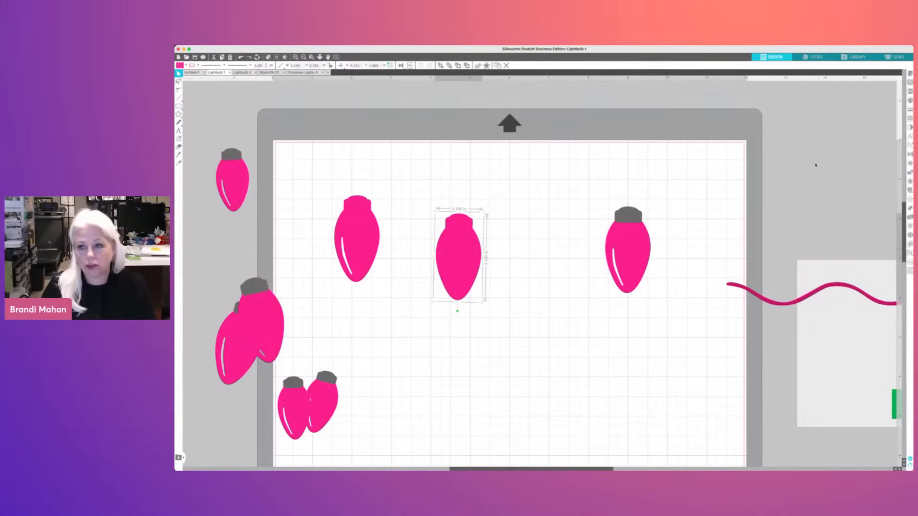
{"action": "left_click", "coordinate": [910, 100]}
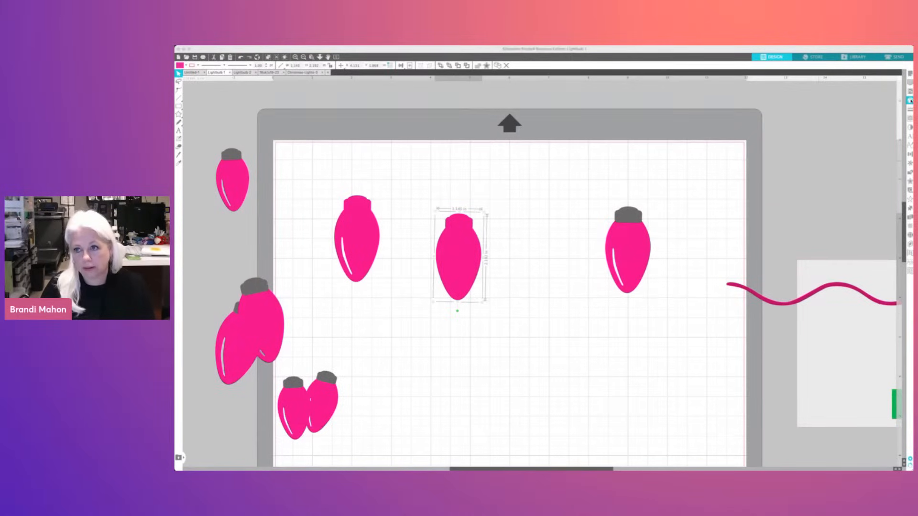
{"action": "left_click", "coordinate": [825, 104]}
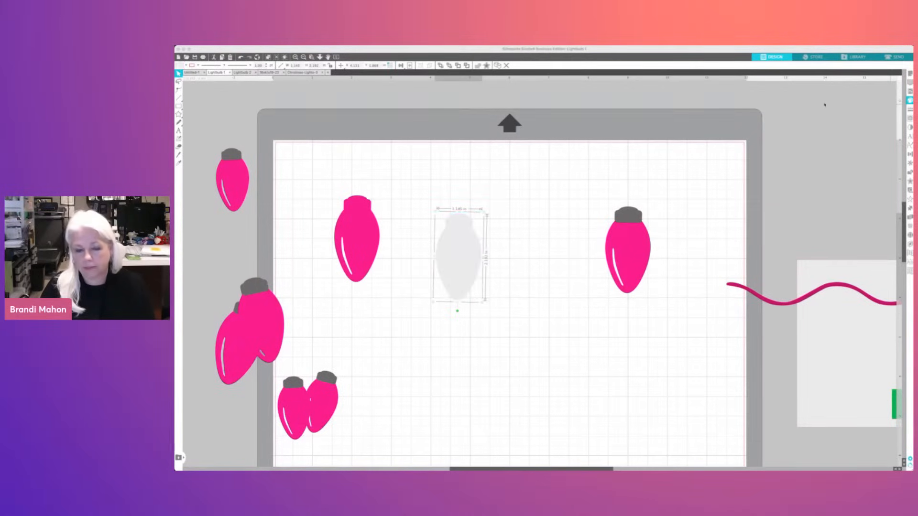
{"action": "left_click", "coordinate": [508, 272]}
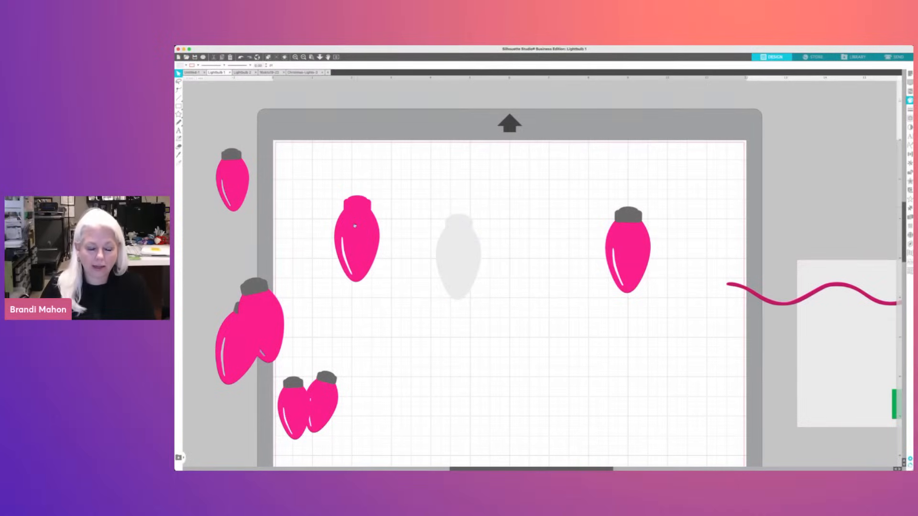
{"action": "left_click_drag", "start_coordinate": [358, 228], "coordinate": [388, 233]}
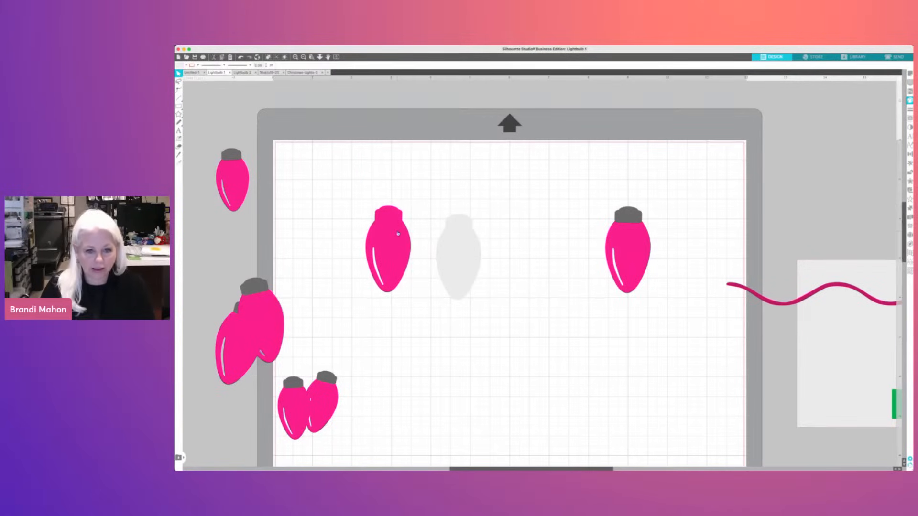
Ungroup the two-tone bulb, move its gray base toward the light gray shape, and delete its pink body
{"action": "left_click", "coordinate": [630, 247]}
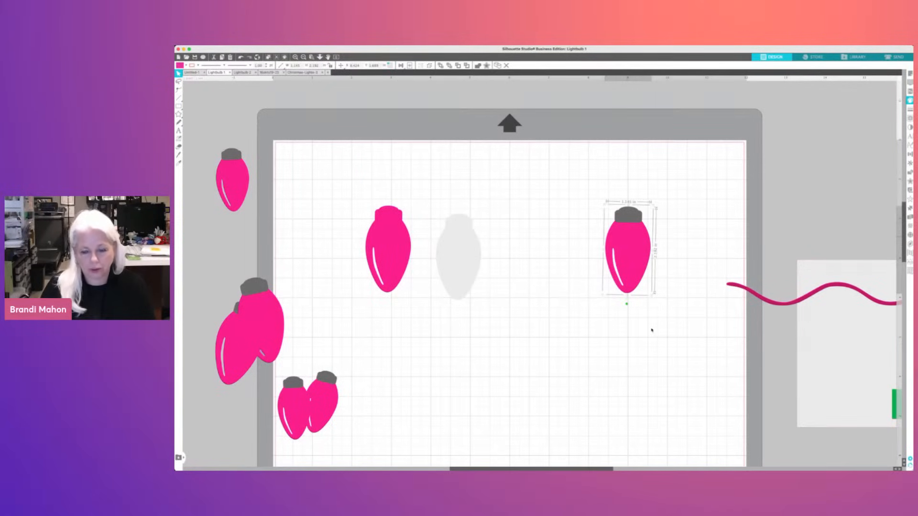
{"action": "key", "text": "shift+super+g"}
{"action": "left_click", "coordinate": [569, 325]}
{"action": "left_click_drag", "start_coordinate": [635, 272], "coordinate": [669, 369]}
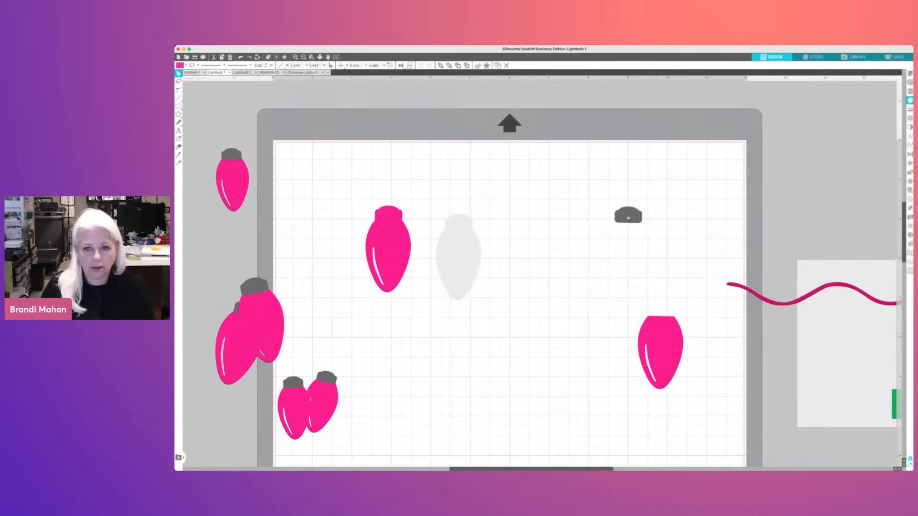
{"action": "left_click_drag", "start_coordinate": [632, 217], "coordinate": [554, 215]}
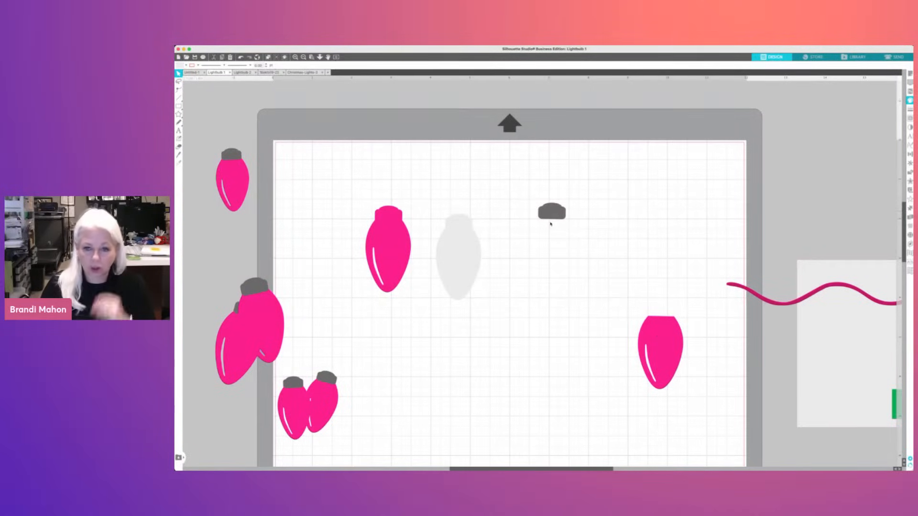
{"action": "left_click", "coordinate": [666, 346]}
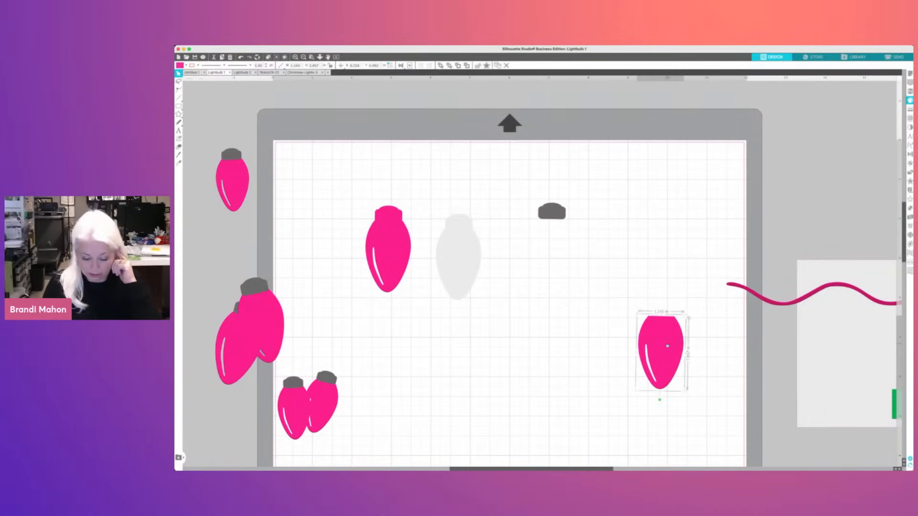
{"action": "key", "text": "Delete"}
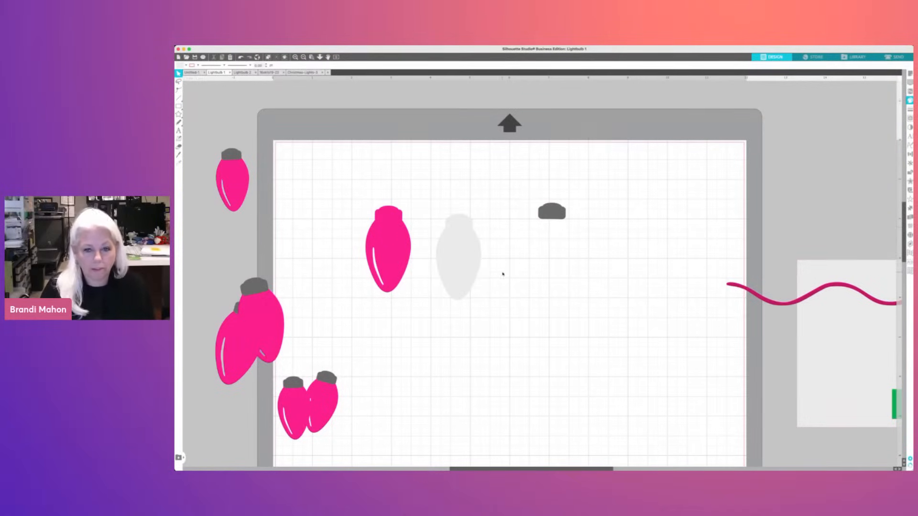
Center the pink highlighted bulb and the light gray shape on the page, stacked with their centers aligned
{"action": "left_click", "coordinate": [455, 244]}
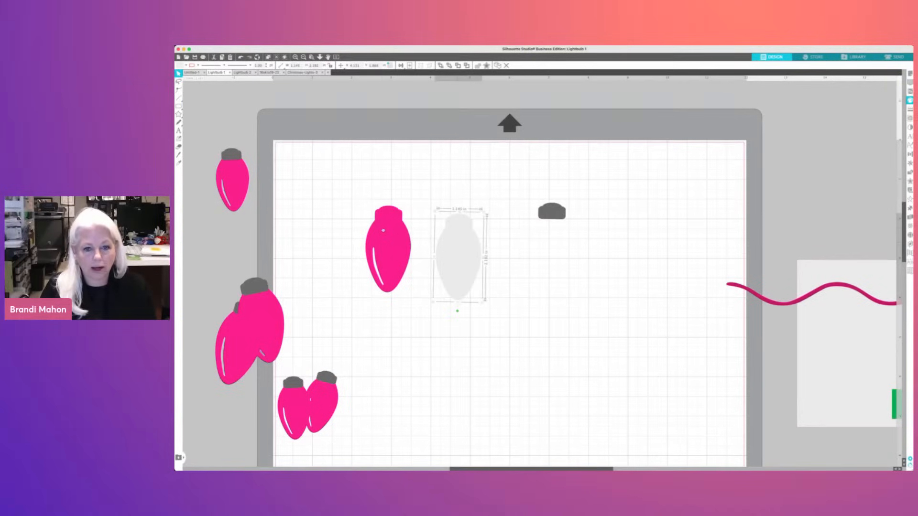
{"action": "left_click", "coordinate": [389, 231]}
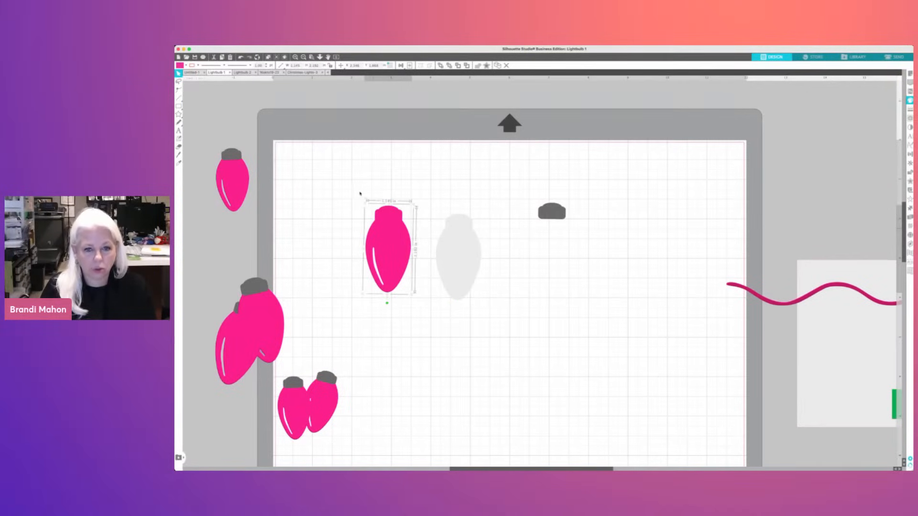
{"action": "left_click_drag", "start_coordinate": [360, 193], "coordinate": [488, 306]}
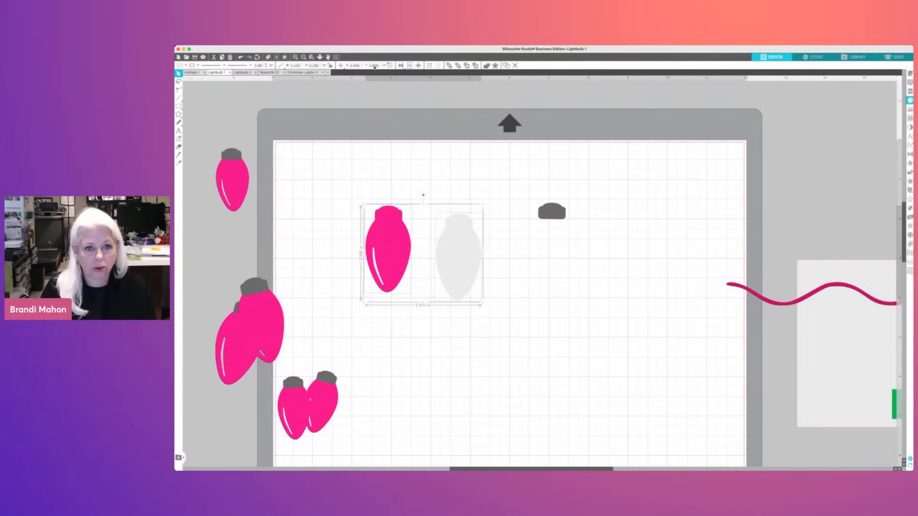
{"action": "left_click", "coordinate": [410, 66]}
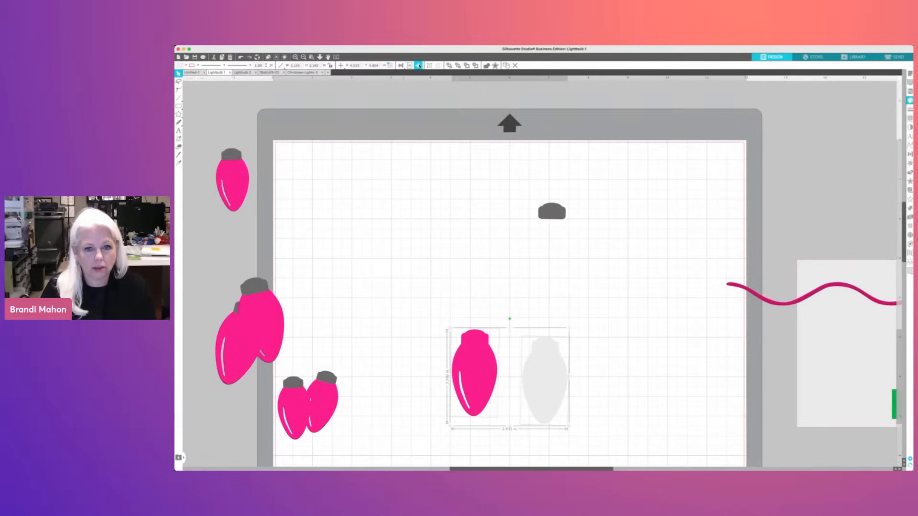
{"action": "left_click", "coordinate": [418, 66]}
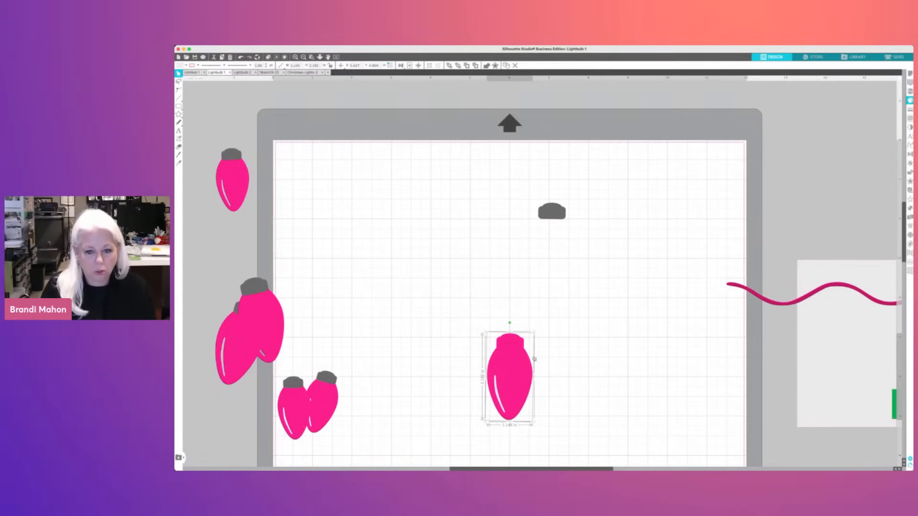
Separate the stacked pink bulb and light gray backing, placing the backing higher on the page, and fill the backing with yellow
{"action": "left_click_drag", "start_coordinate": [516, 367], "coordinate": [422, 201]}
{"action": "left_click", "coordinate": [493, 301]}
{"action": "key", "text": "super+z"}
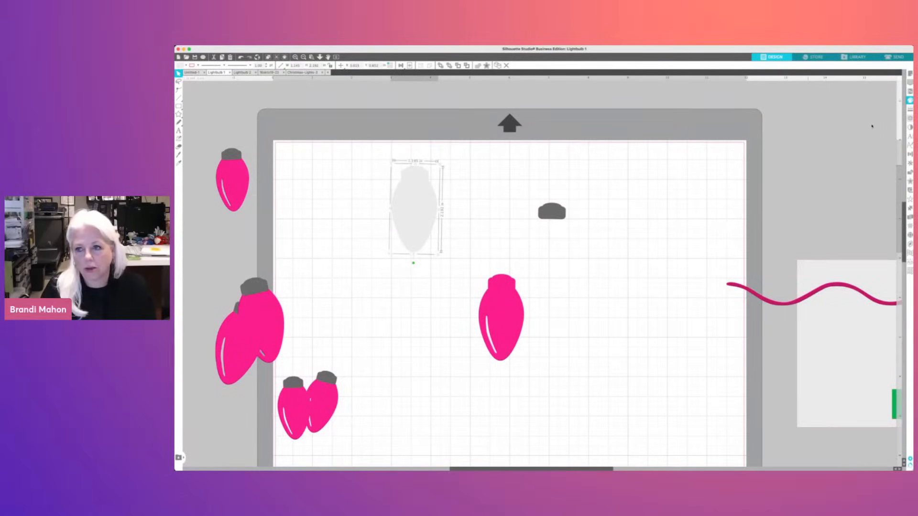
{"action": "left_click", "coordinate": [842, 141]}
{"action": "left_click", "coordinate": [411, 312]}
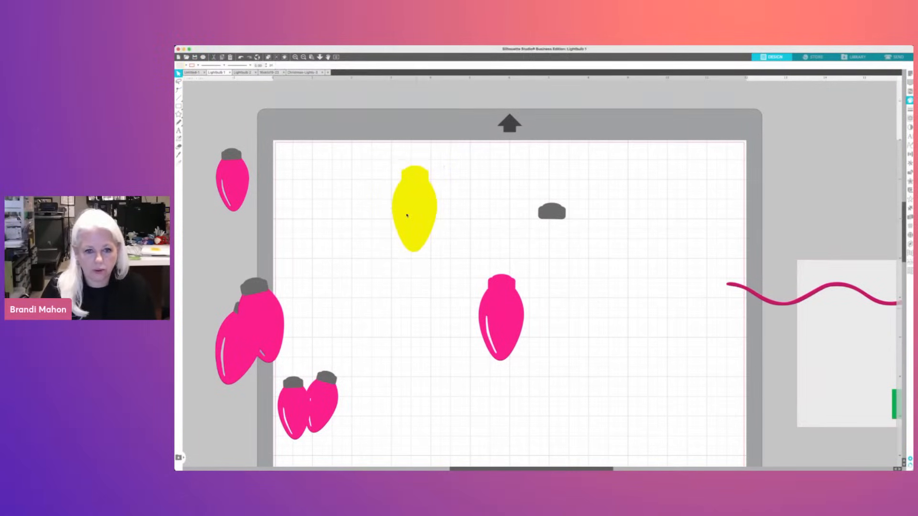
Move the pink highlighted bulb onto the yellow backing and align the centers of the two shapes
{"action": "left_click_drag", "start_coordinate": [503, 327], "coordinate": [422, 241]}
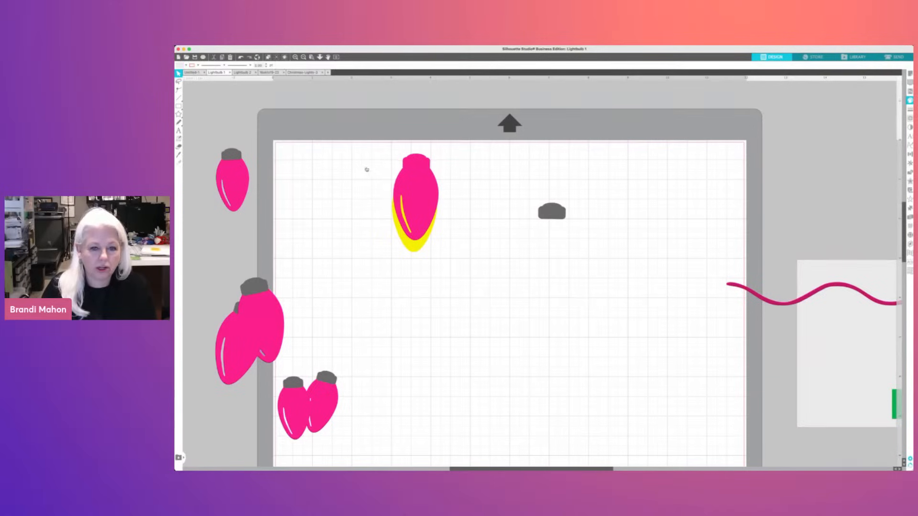
{"action": "left_click_drag", "start_coordinate": [380, 146], "coordinate": [448, 274]}
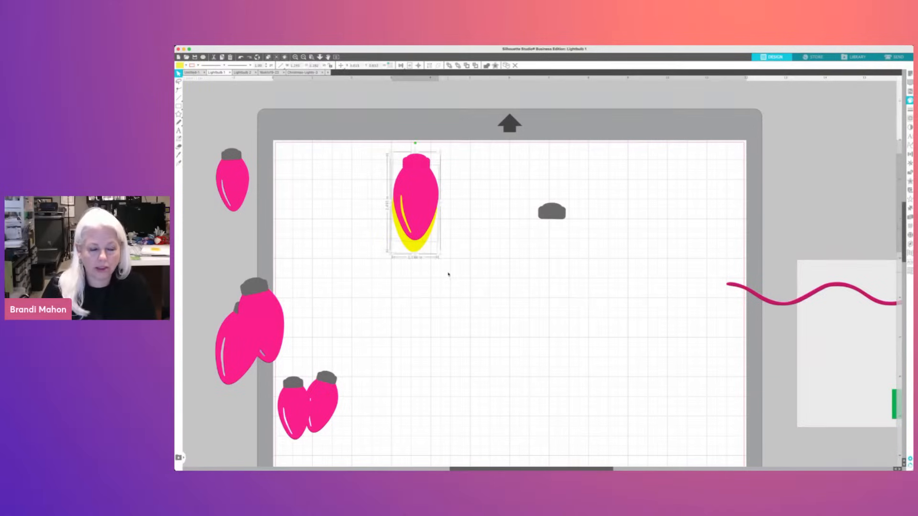
{"action": "left_click", "coordinate": [419, 65]}
{"action": "left_click", "coordinate": [501, 256]}
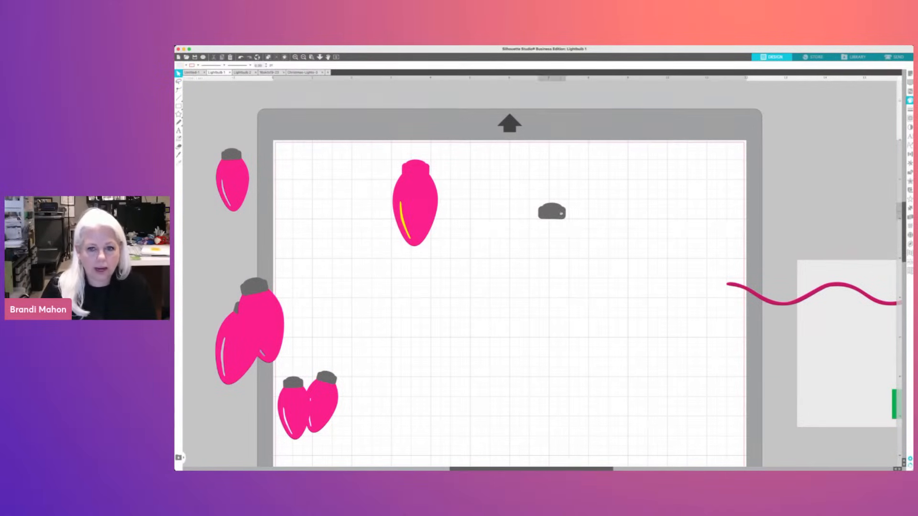
Move the separate gray base onto the top of the pink and yellow bulb, covering its neck
{"action": "left_click_drag", "start_coordinate": [561, 213], "coordinate": [464, 166]}
{"action": "left_click", "coordinate": [458, 167]}
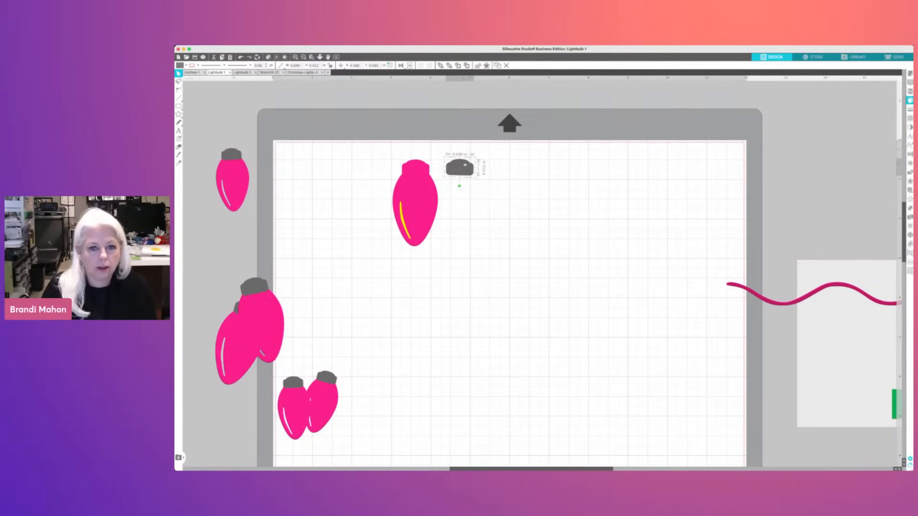
{"action": "left_click_drag", "start_coordinate": [465, 165], "coordinate": [415, 167]}
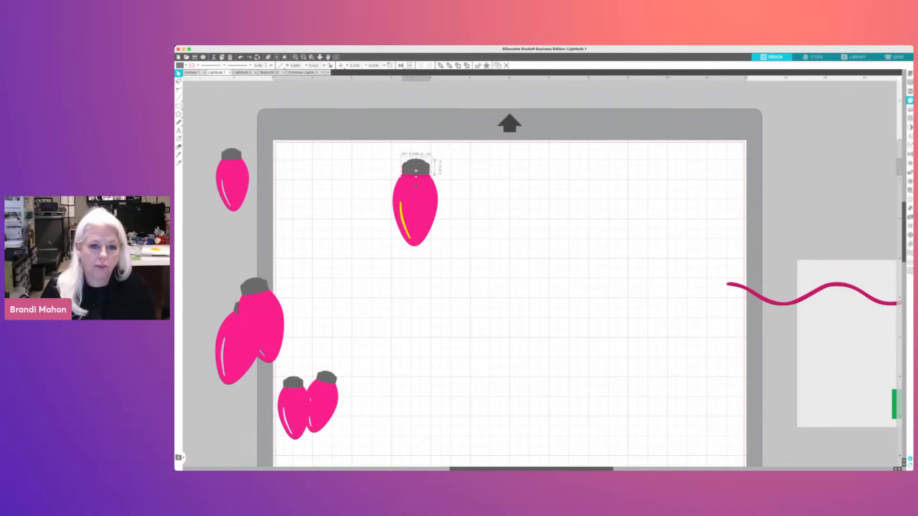
{"action": "mouse_move", "coordinate": [416, 170]}
{"action": "left_mouse_down"}
{"action": "mouse_move", "coordinate": [456, 172]}
{"action": "mouse_move", "coordinate": [420, 170]}
{"action": "left_mouse_up"}
{"action": "left_click", "coordinate": [488, 201]}
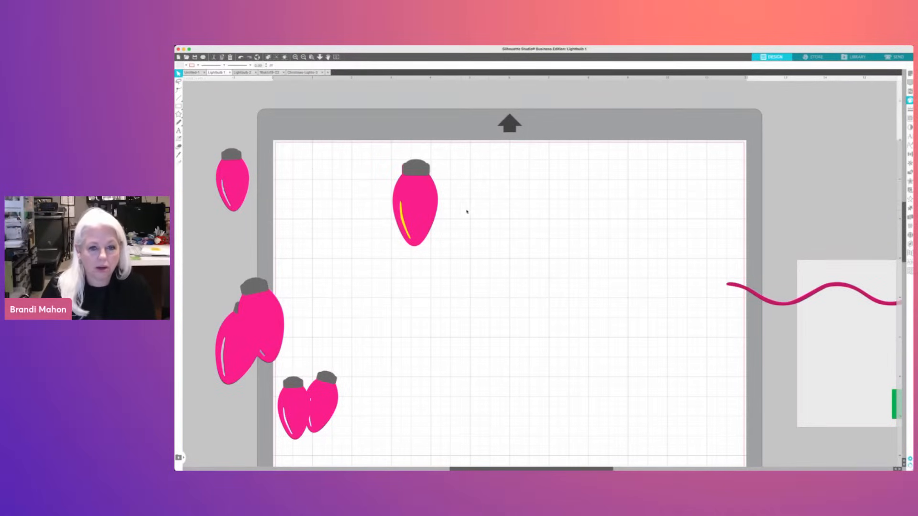
Select all layers of the assembled bulb and move them together slightly lower on the page
{"action": "left_click_drag", "start_coordinate": [361, 149], "coordinate": [490, 250]}
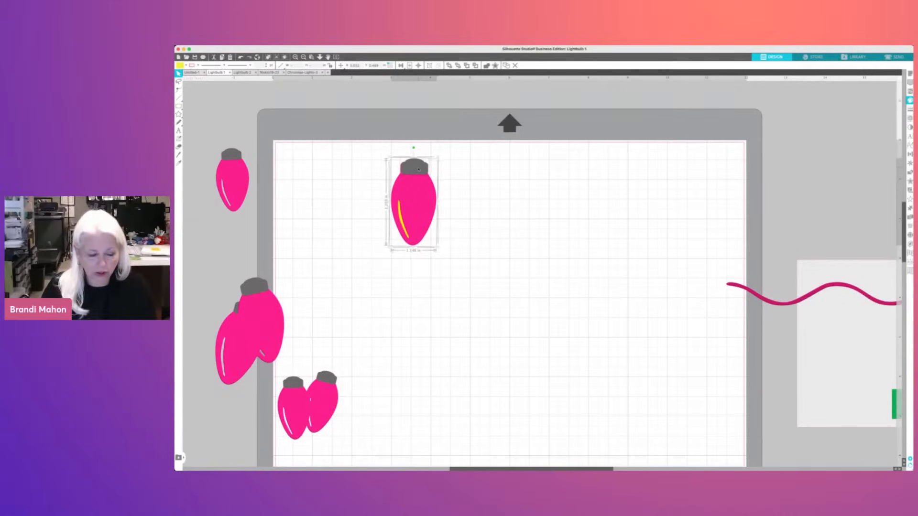
{"action": "left_click_drag", "start_coordinate": [420, 170], "coordinate": [428, 183]}
{"action": "left_click", "coordinate": [483, 223]}
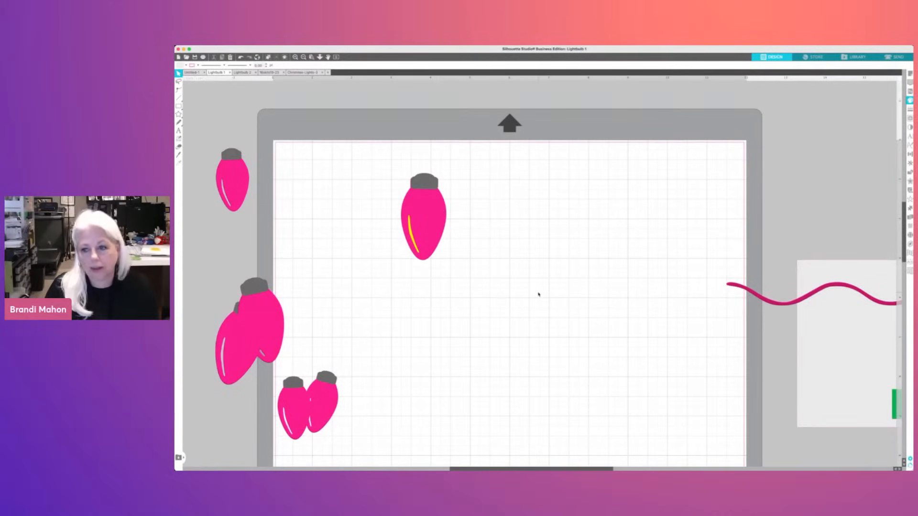
{"action": "scroll", "coordinate": [553, 293], "scroll_direction": "right", "scroll_amount": 5}
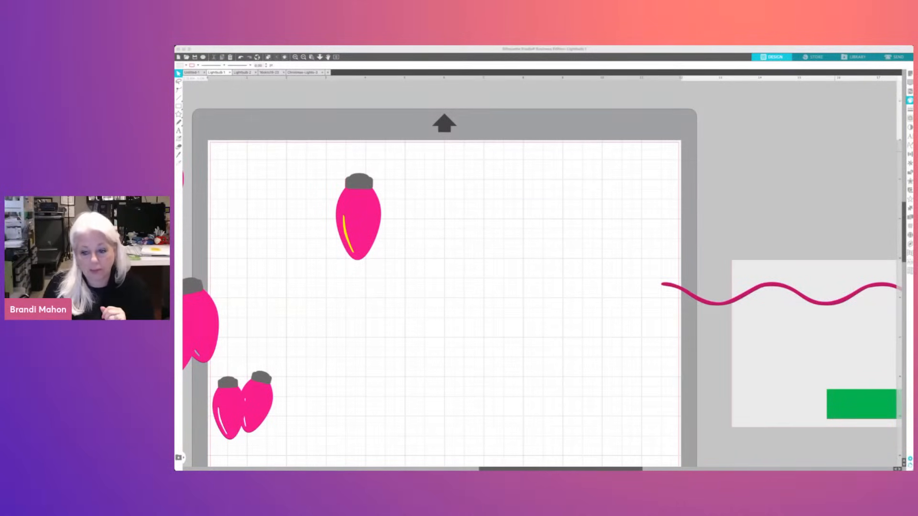
{"action": "left_click", "coordinate": [835, 152]}
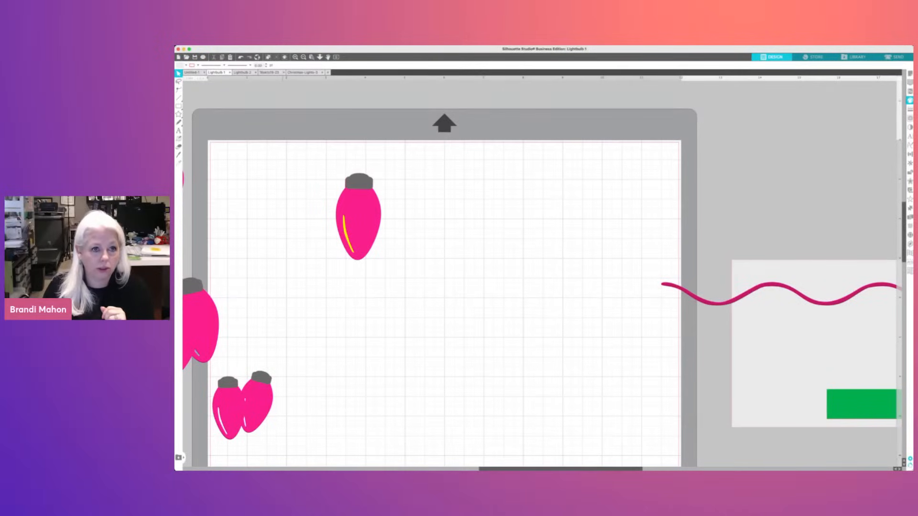